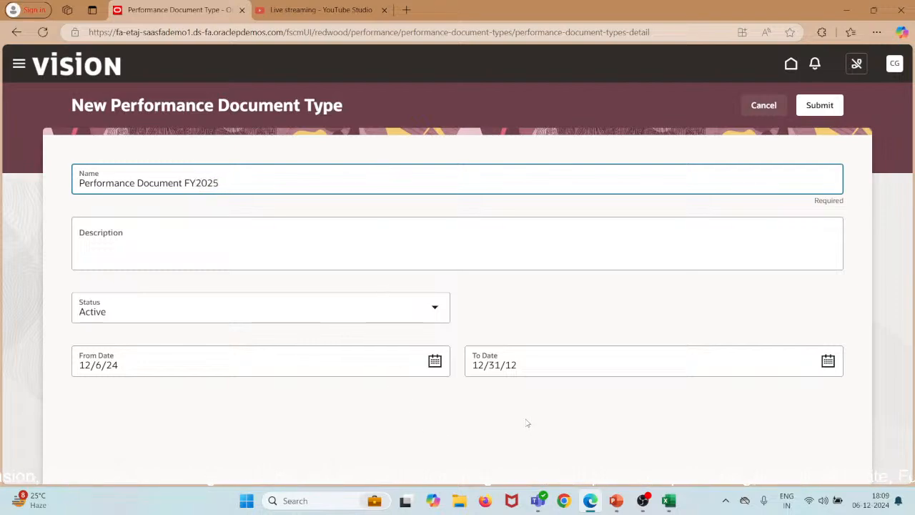
click(324, 247)
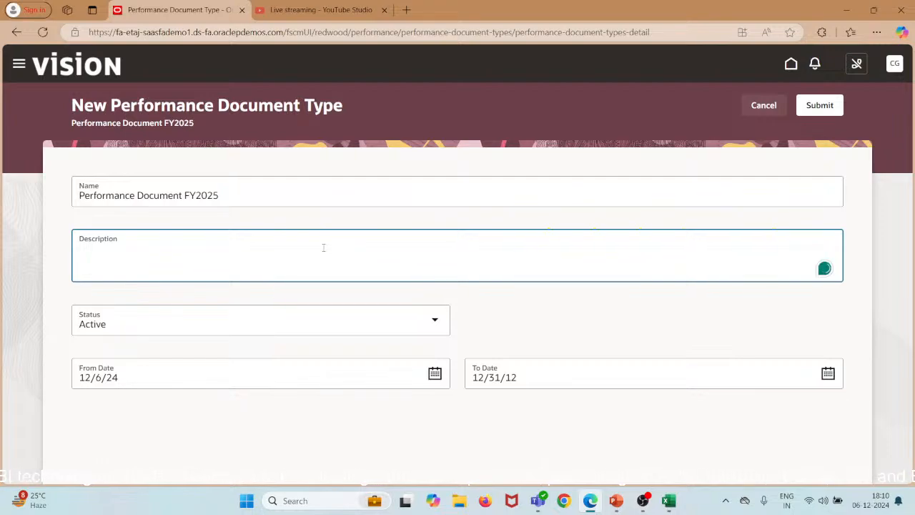
text(PErf)
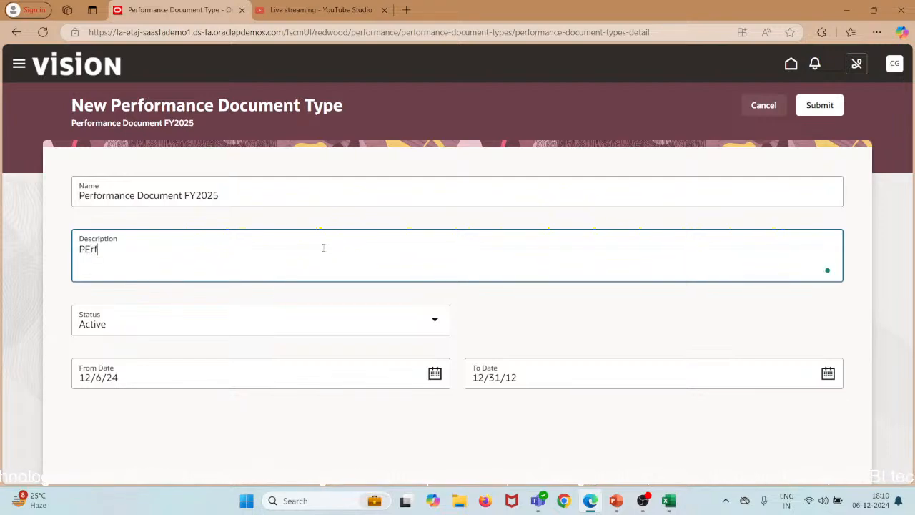
text(ormance)
key(Home)
key(Right)
key(Right)
key(BackSpace)
text(\e)
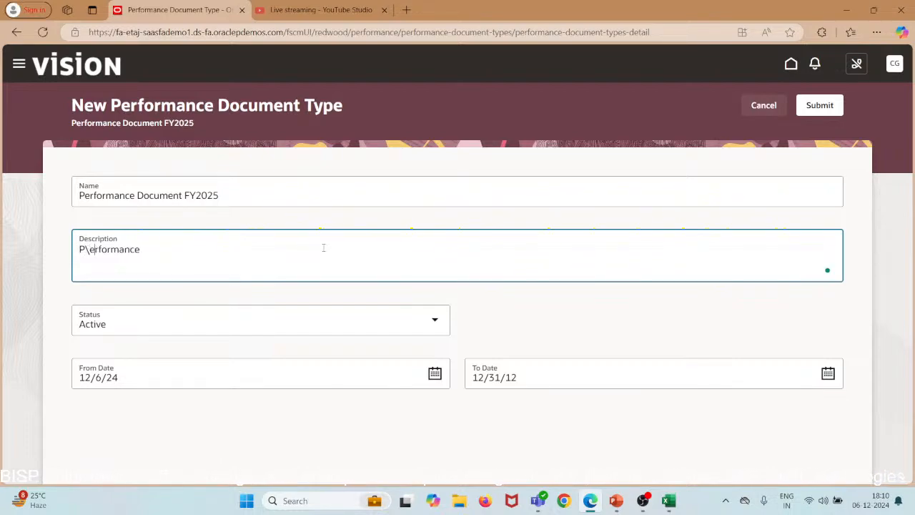
key(BackSpace)
key(End)
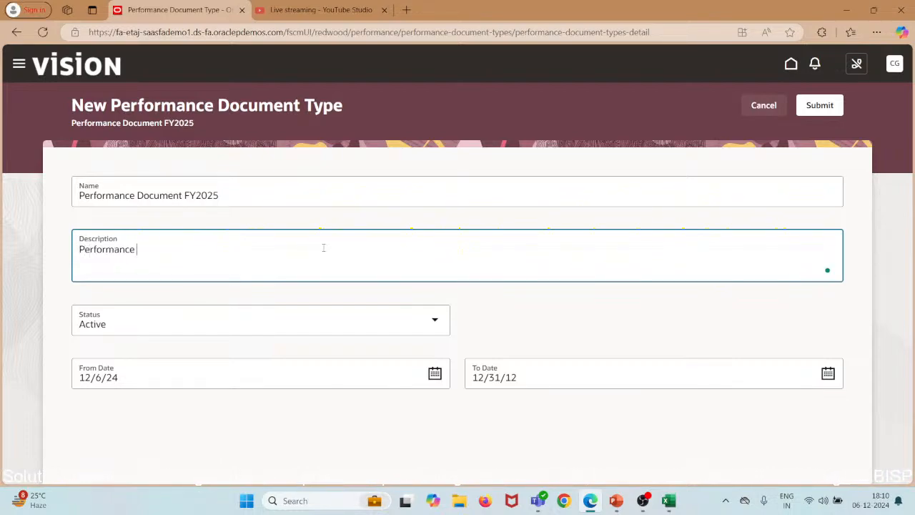
text(Document for )
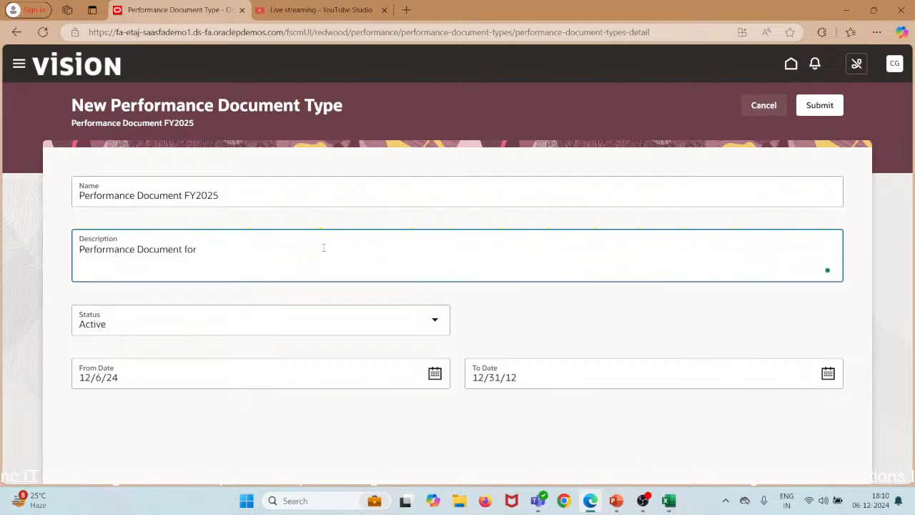
text(FY2025)
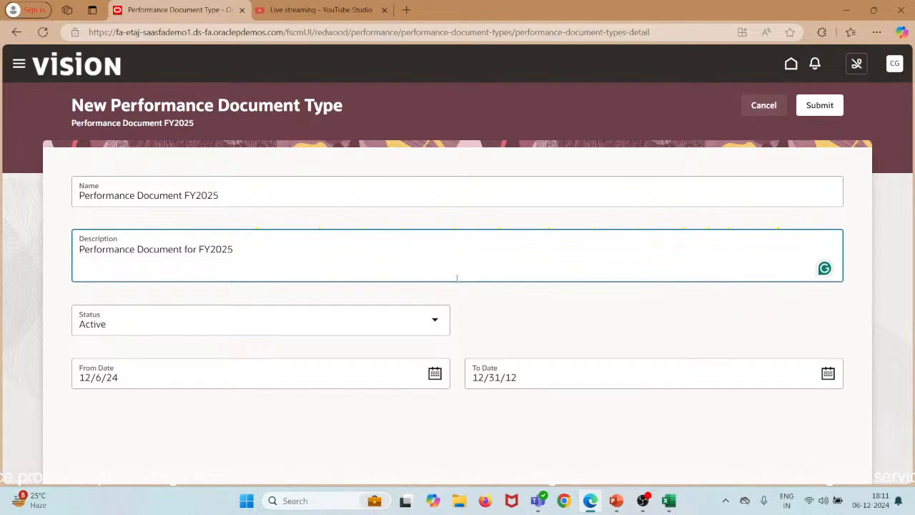
click(760, 108)
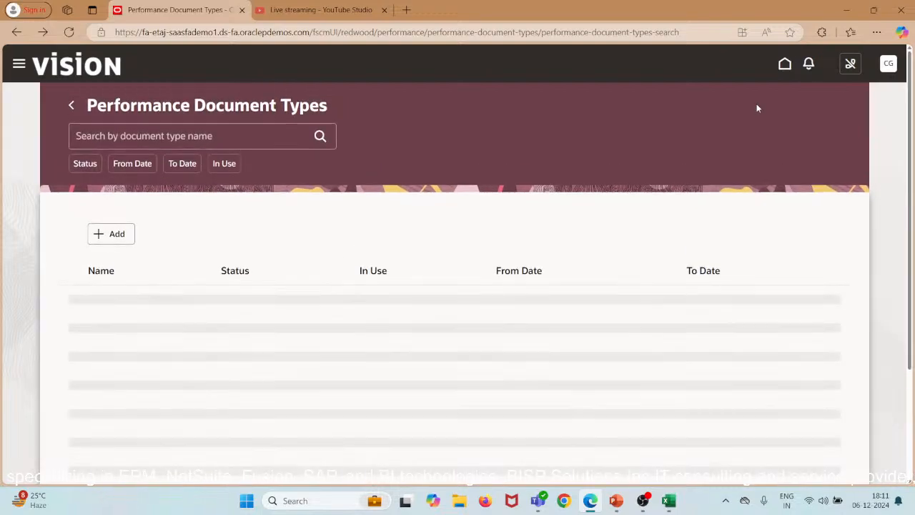
click(116, 234)
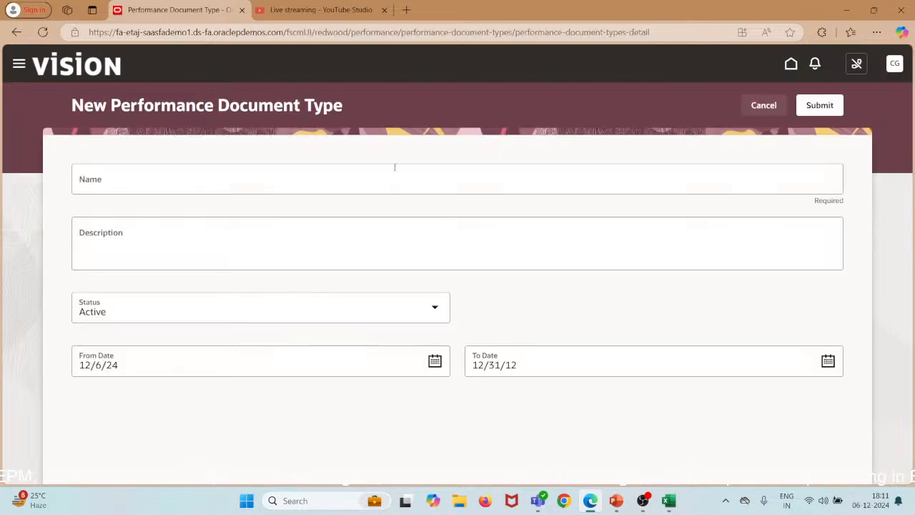
click(392, 169)
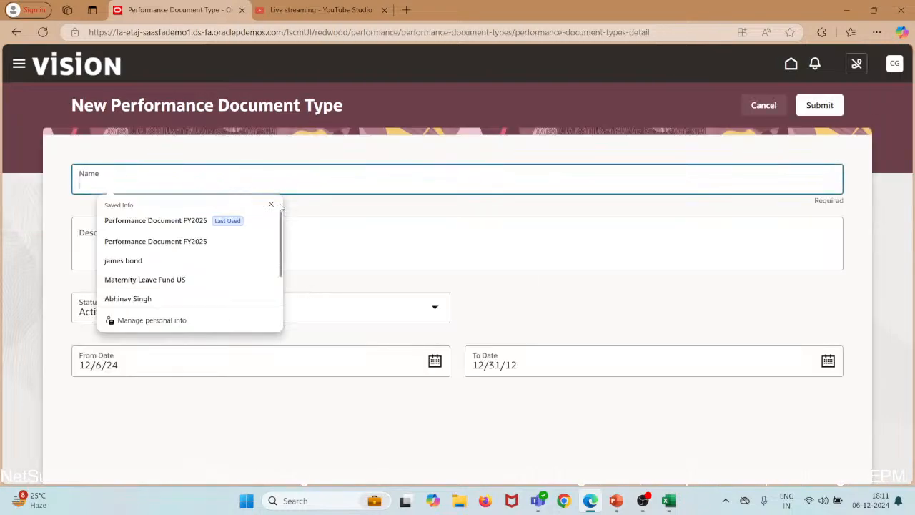
click(261, 221)
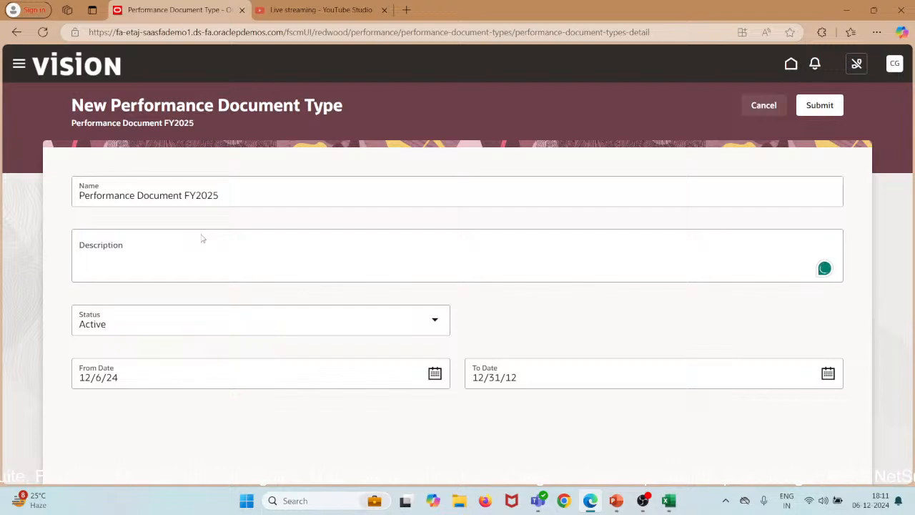
click(160, 251)
text(PE)
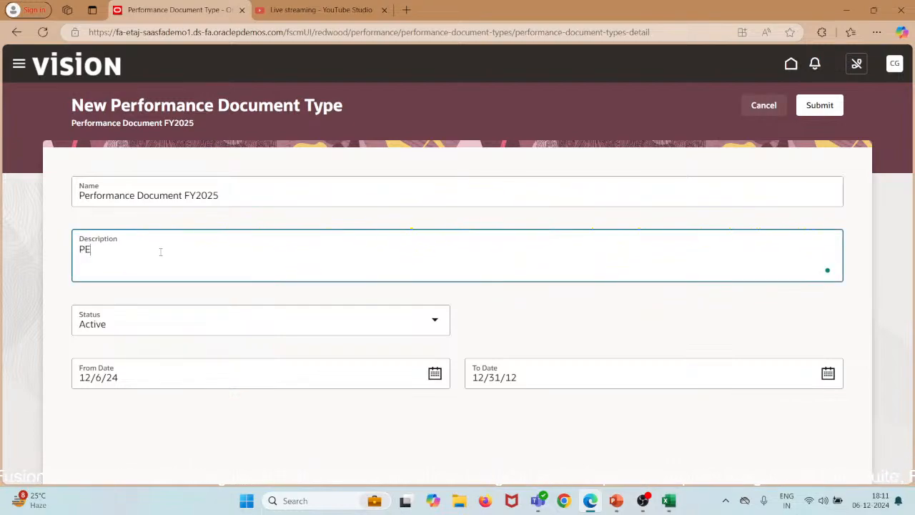
text(rformance)
key(Delete)
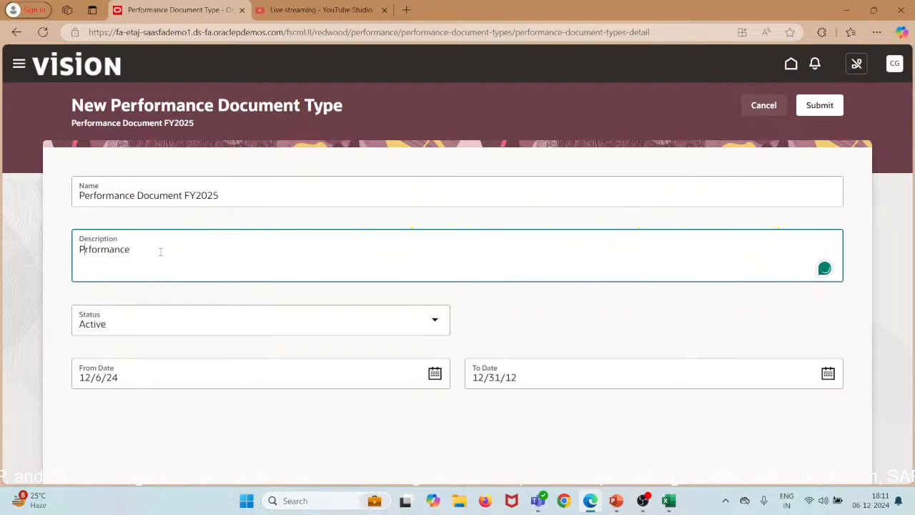
text(e)
key(End)
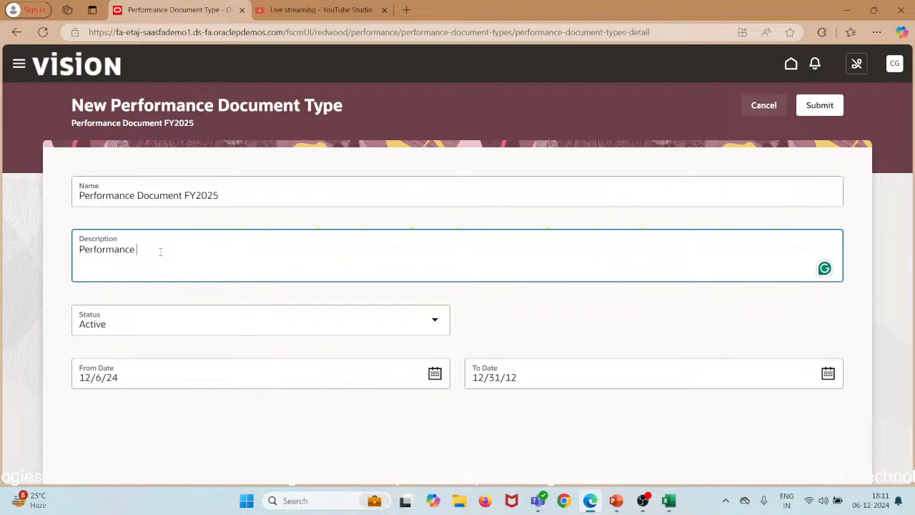
click(757, 109)
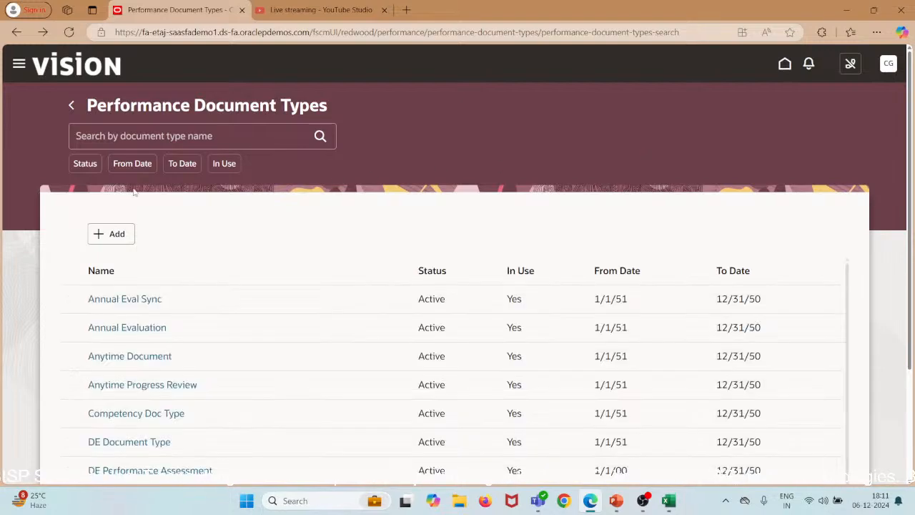
Return to the Performance task list and reopen the Performance Document Types page.
click(71, 107)
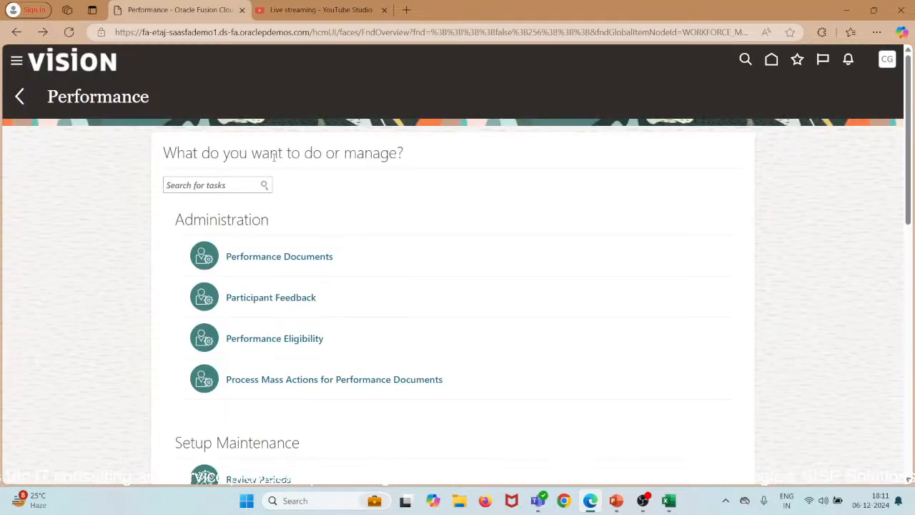
scroll(405, 303, down, 9)
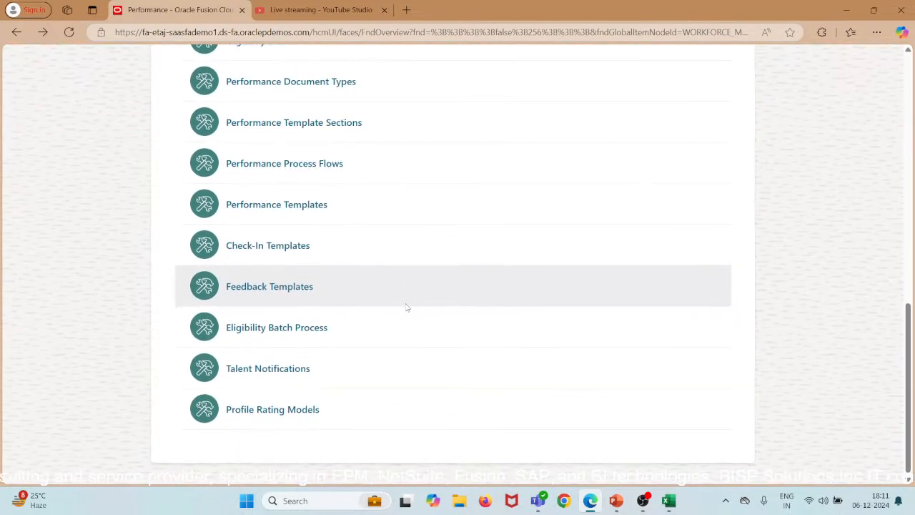
scroll(406, 308, up, 2)
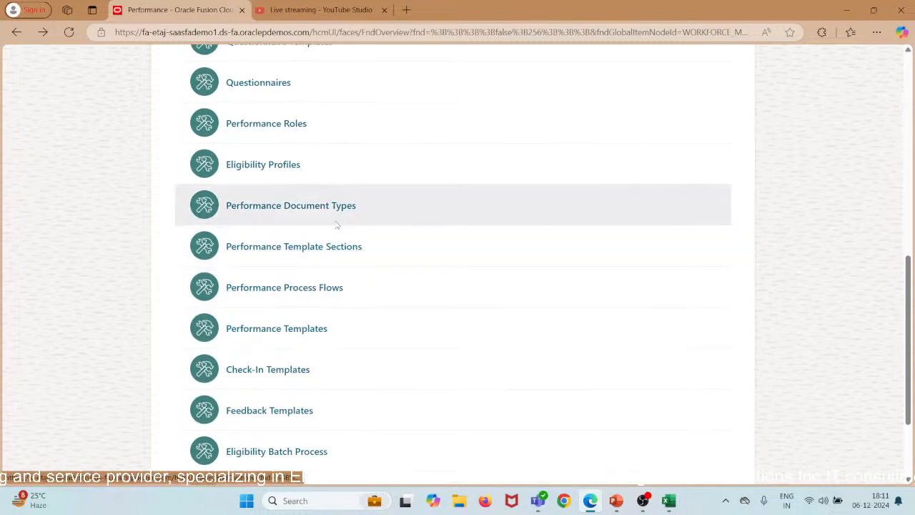
click(327, 206)
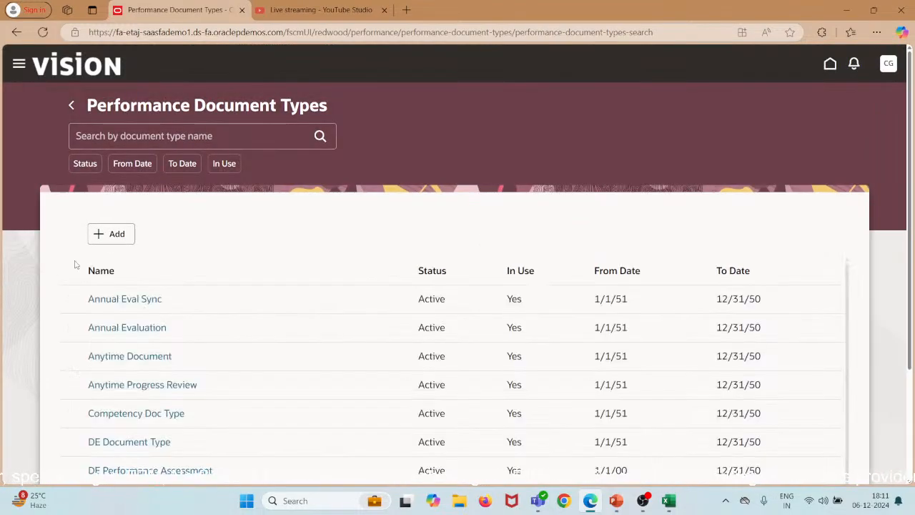
Add a performance document type named Performance Document FY2025, with Performance Document FY2025 as its description.
click(106, 234)
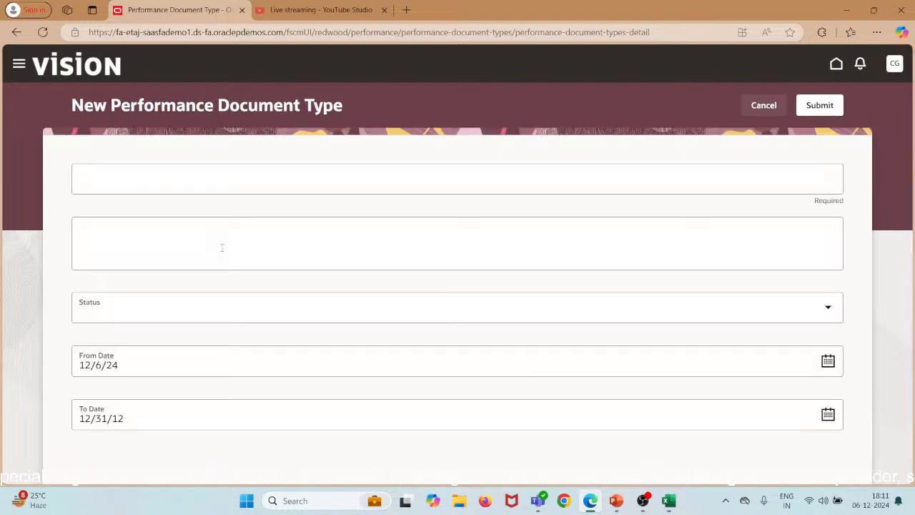
click(283, 172)
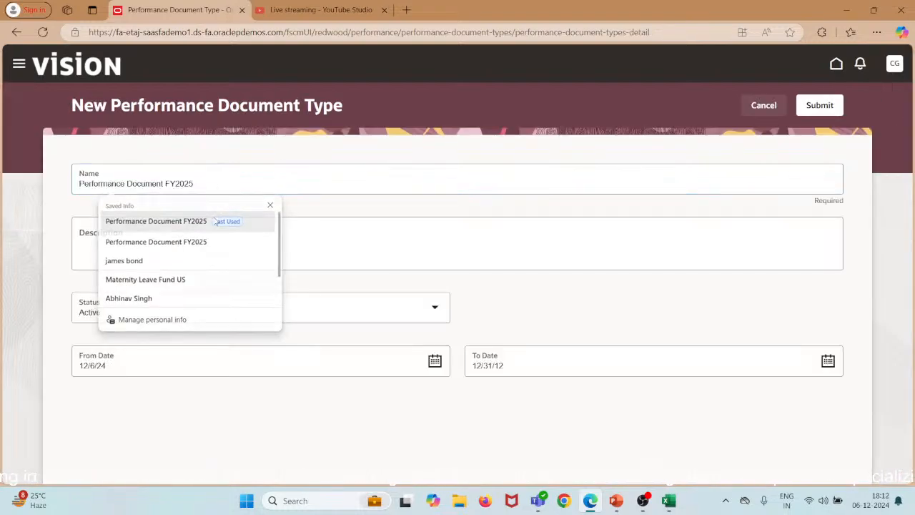
click(222, 220)
click(160, 252)
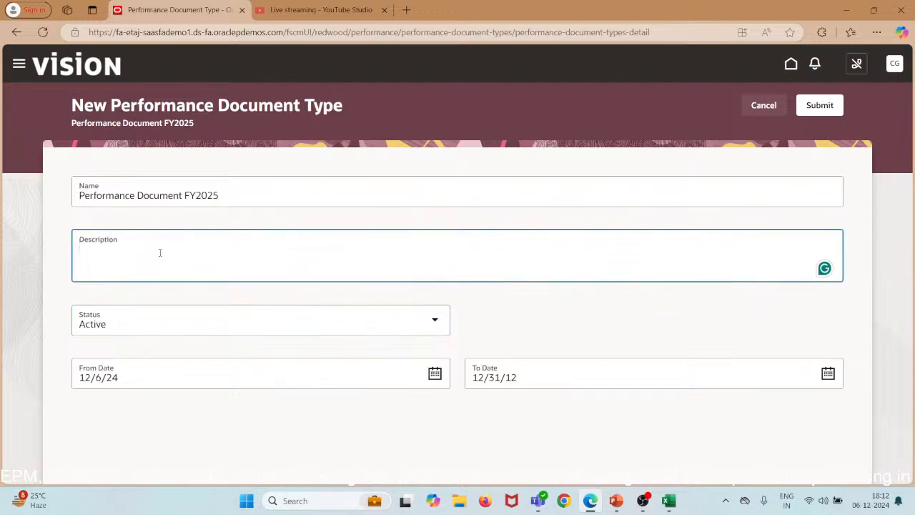
text(Performan)
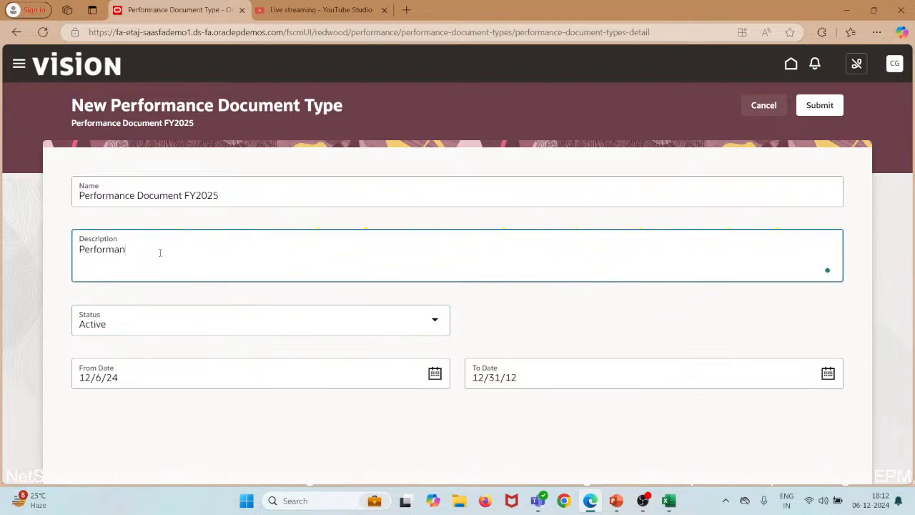
text(ce Document )
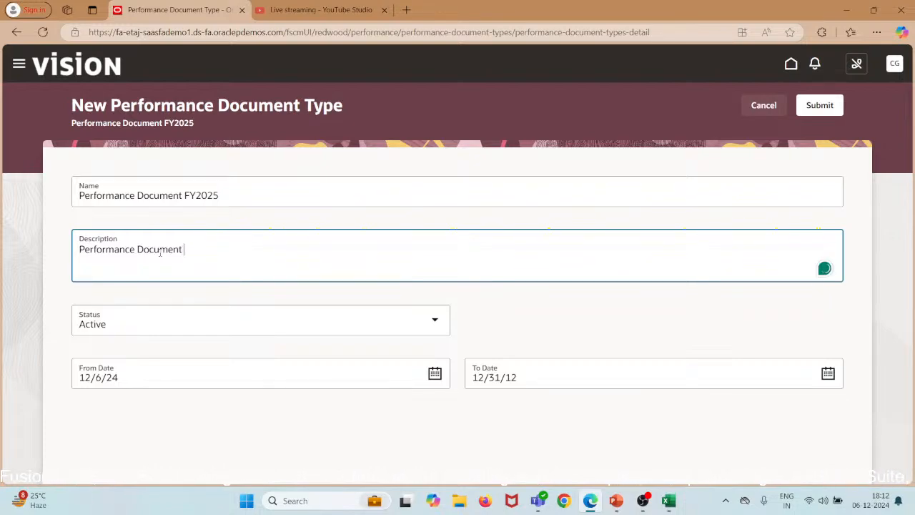
text(FY2025)
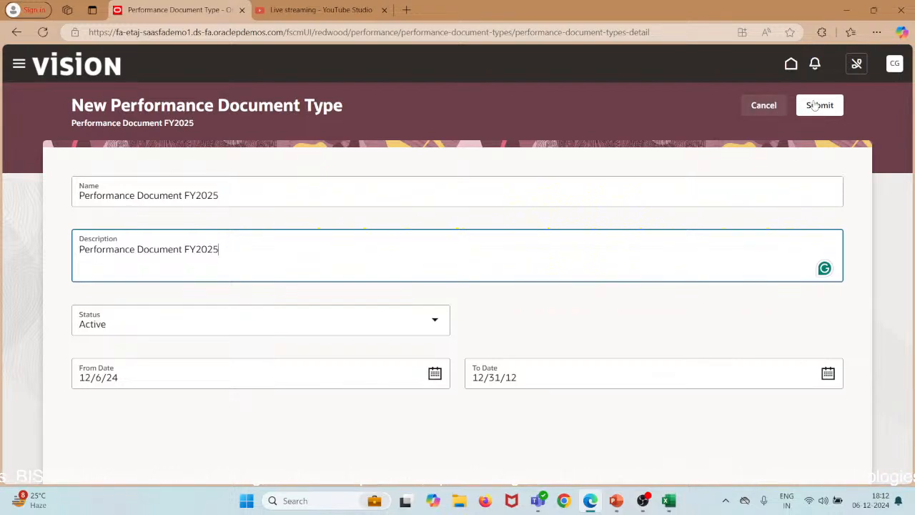
Check the To Date calendar without changing the date and submit the new performance document type.
click(828, 373)
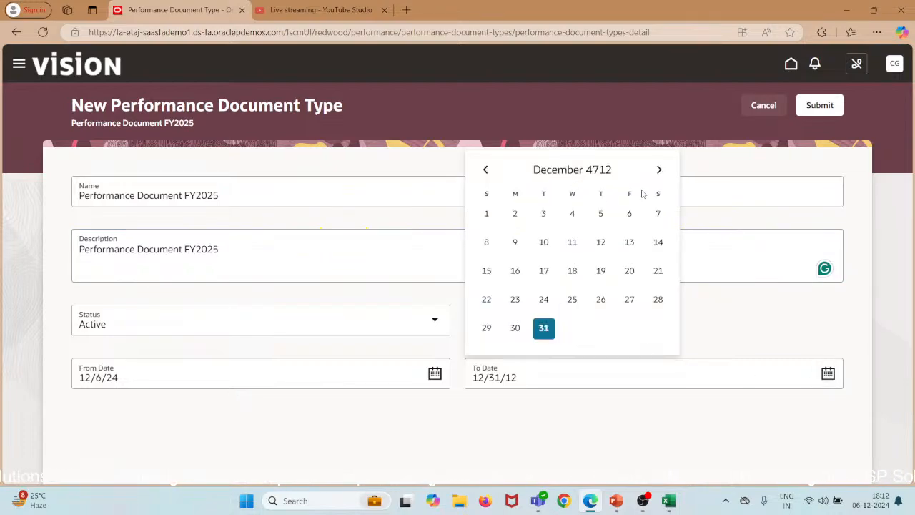
click(818, 145)
click(817, 107)
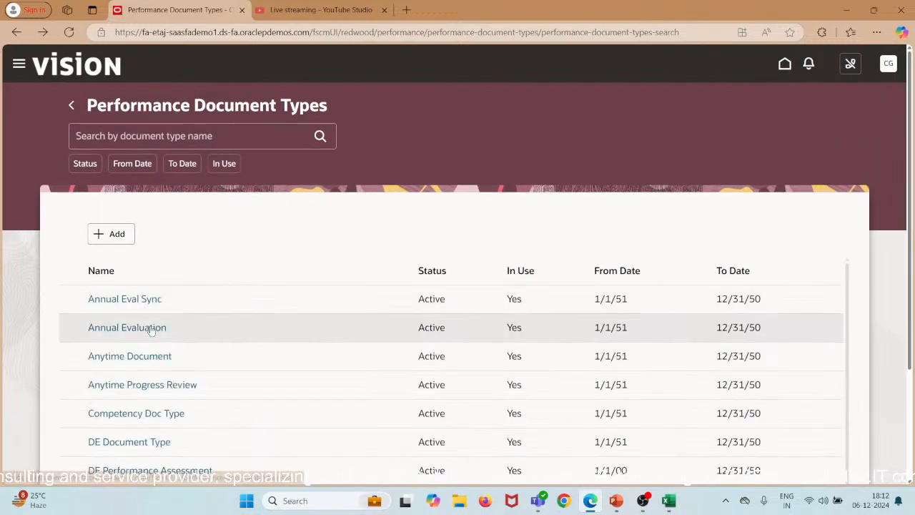
Open Performance Document FY2025 from the document types list, review its details, and leave without submitting changes.
scroll(154, 331, down, 2)
scroll(318, 217, down, 2)
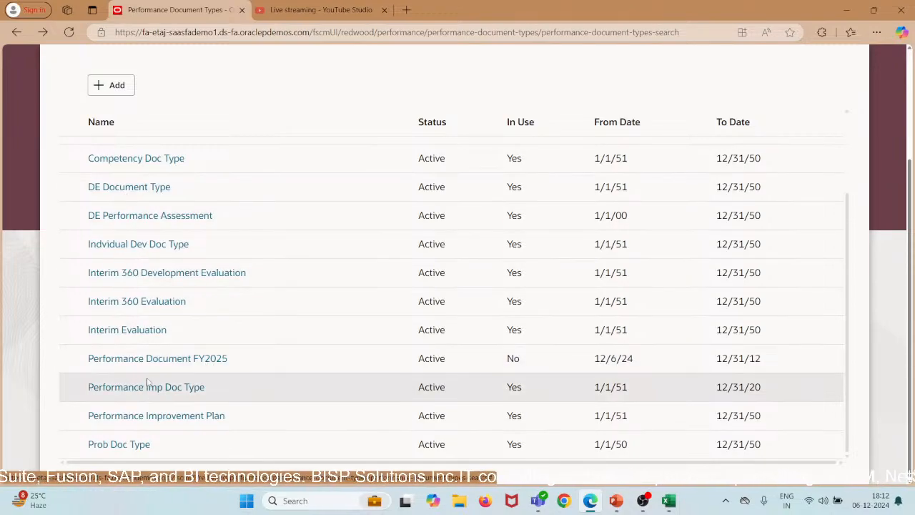
click(160, 359)
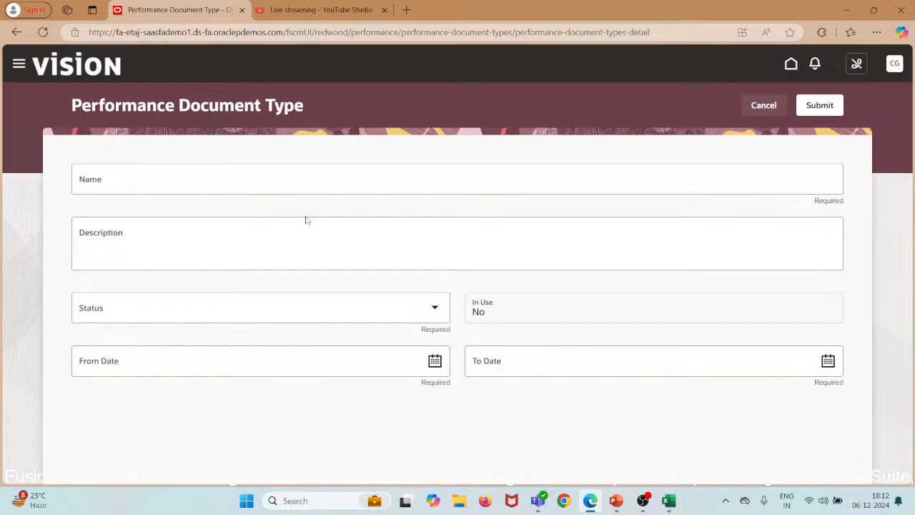
click(501, 324)
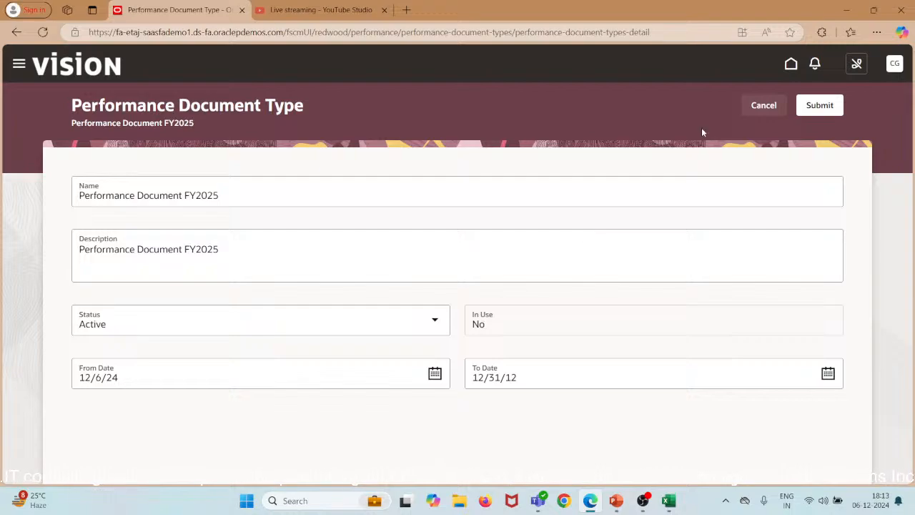
click(760, 107)
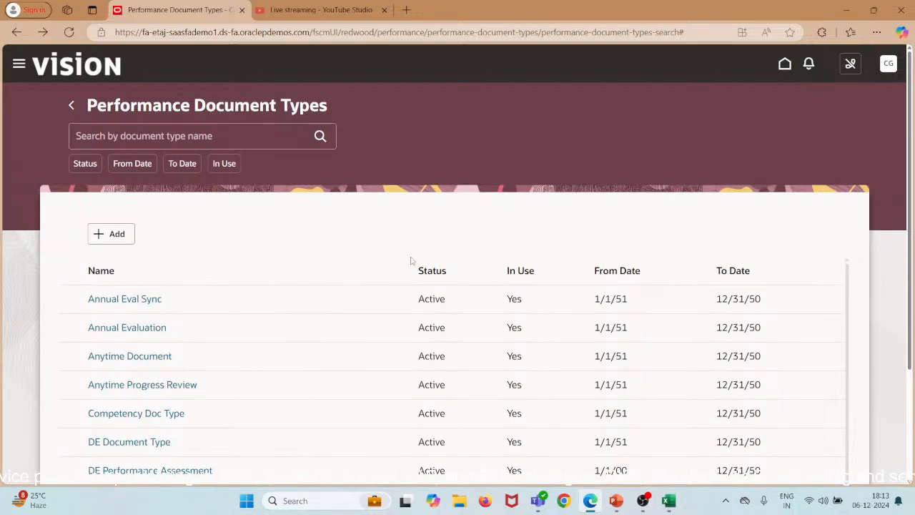
Switch to the PowerPoint slide show and advance from the Performance Document Type slide to the Comparison slide.
click(75, 106)
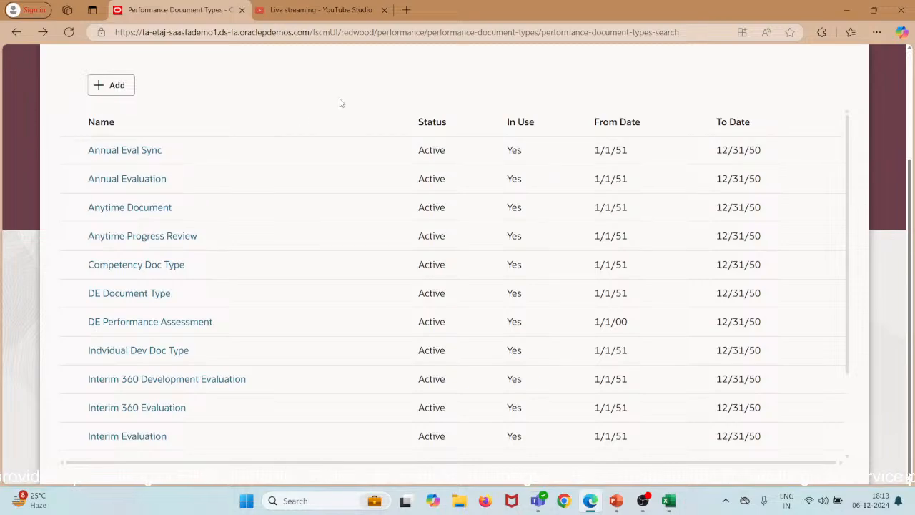
scroll(340, 100, up, 1)
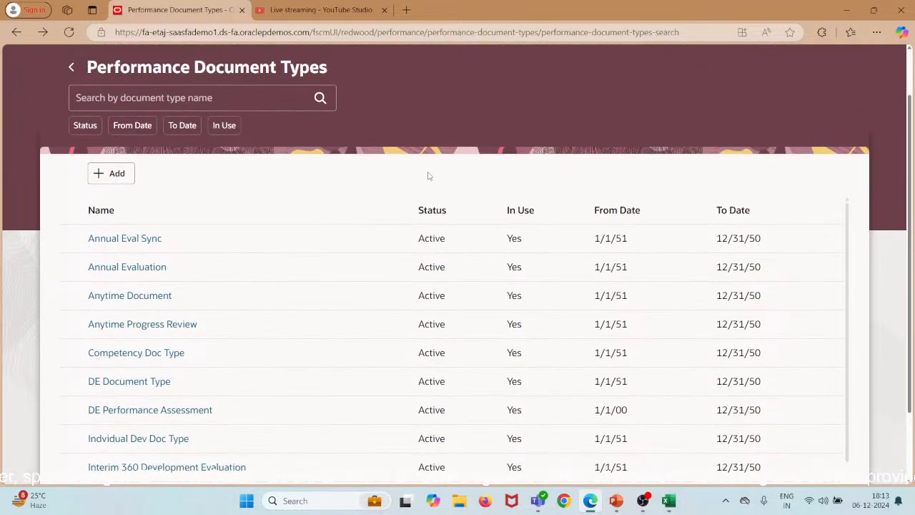
click(616, 500)
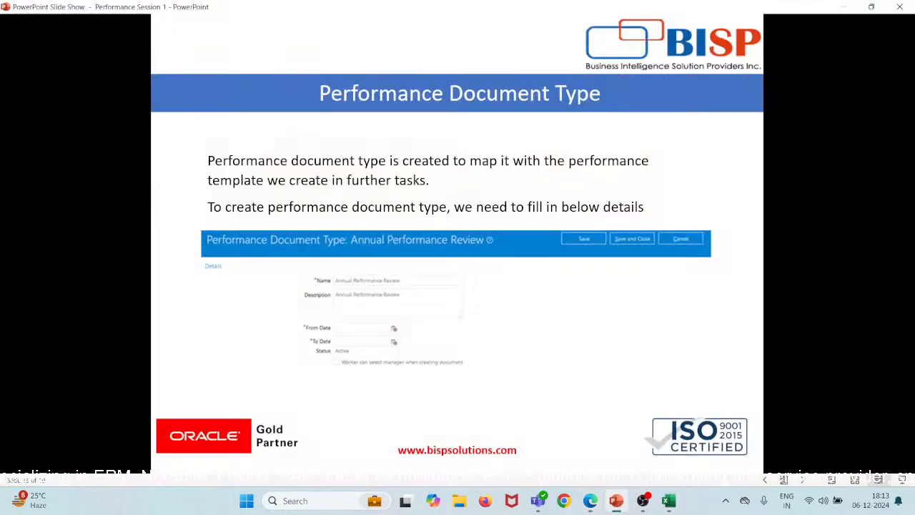
click(415, 315)
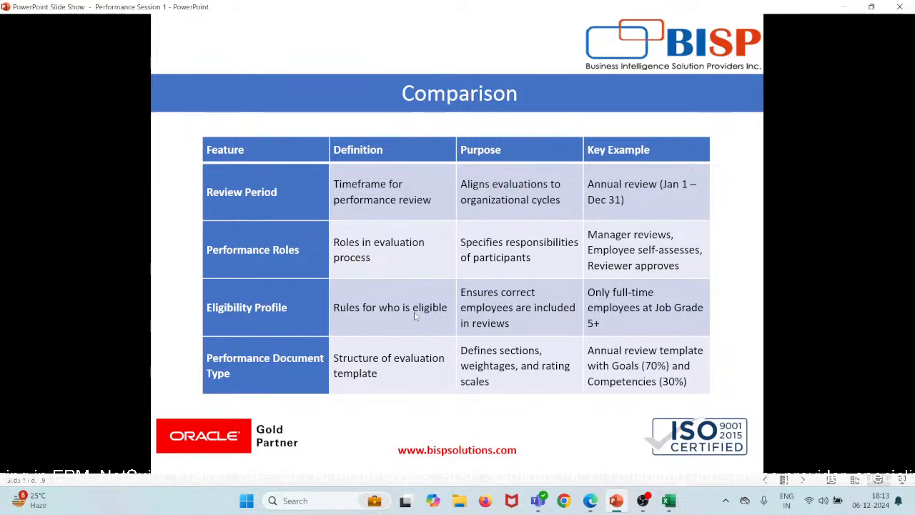
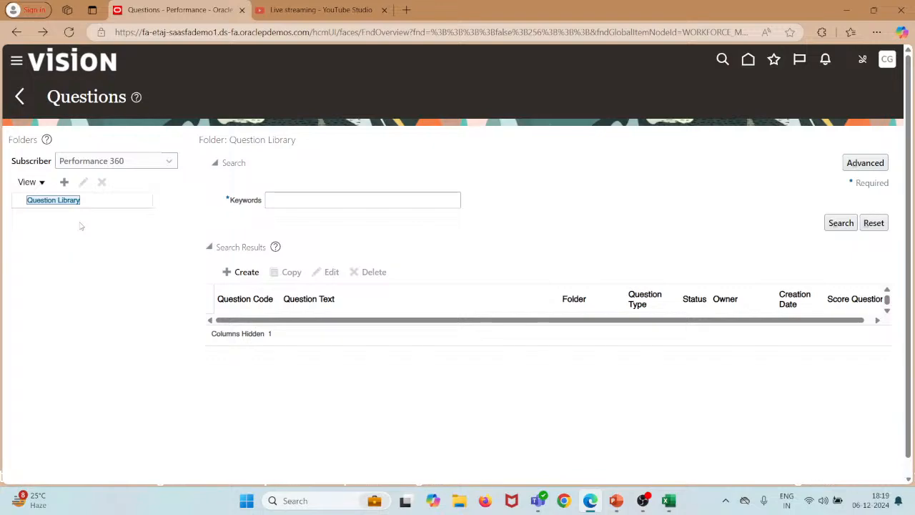
Start a new question in the Question Library folder and review its Status options, keeping Draft.
click(239, 271)
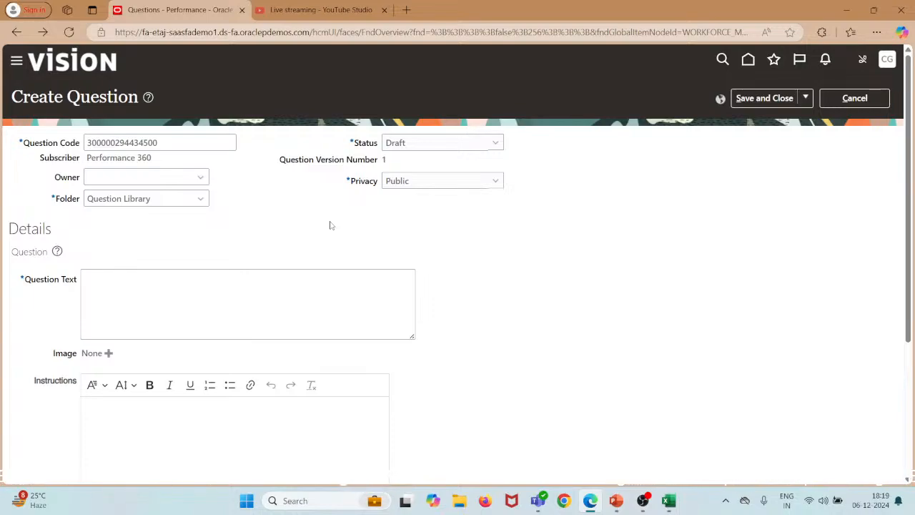
click(445, 148)
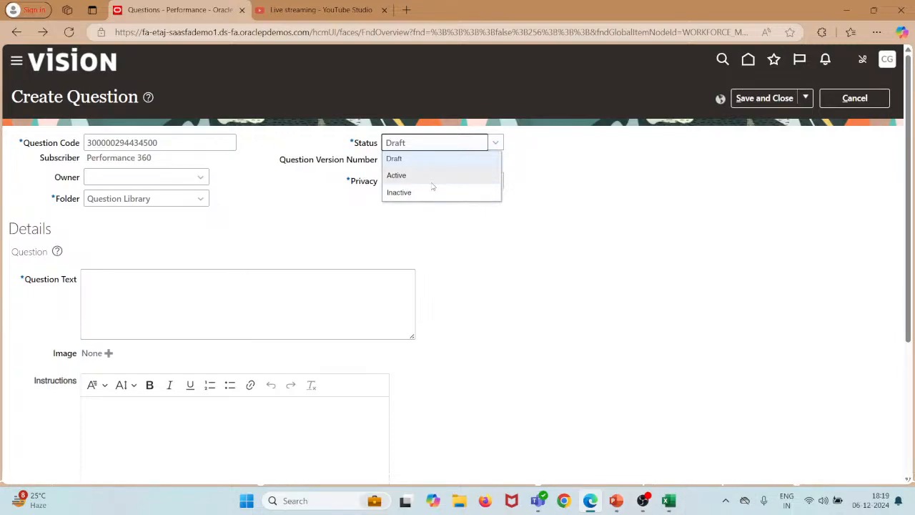
click(337, 214)
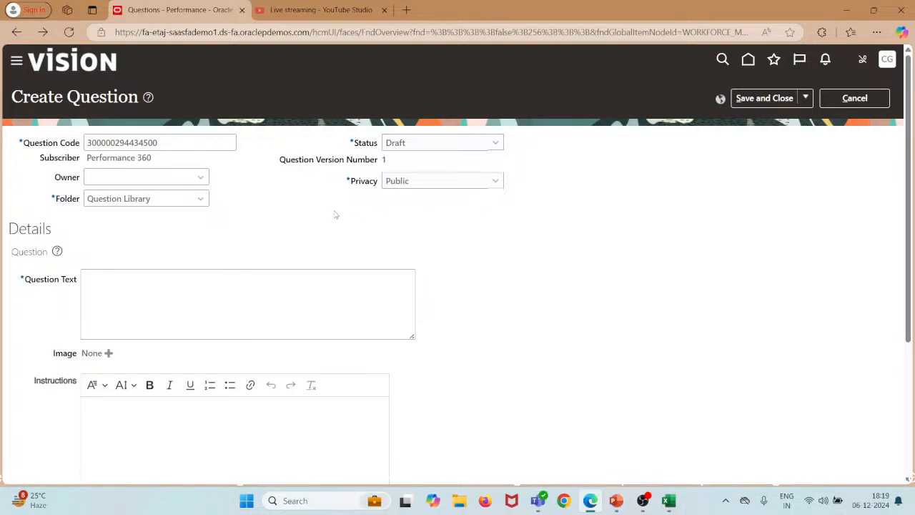
click(486, 148)
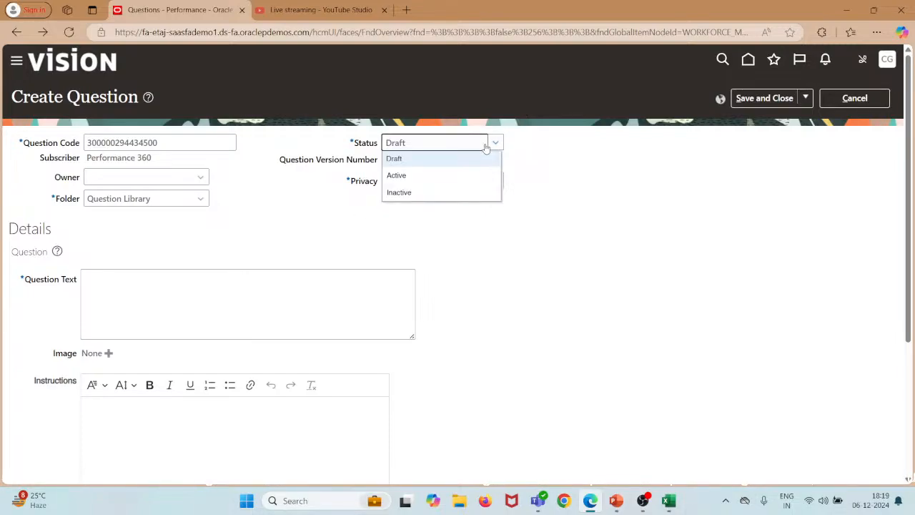
click(331, 207)
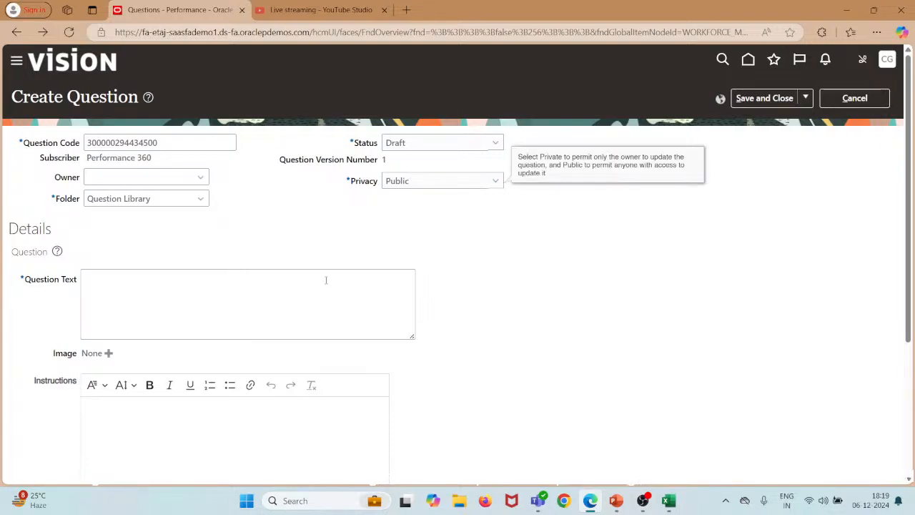
click(460, 146)
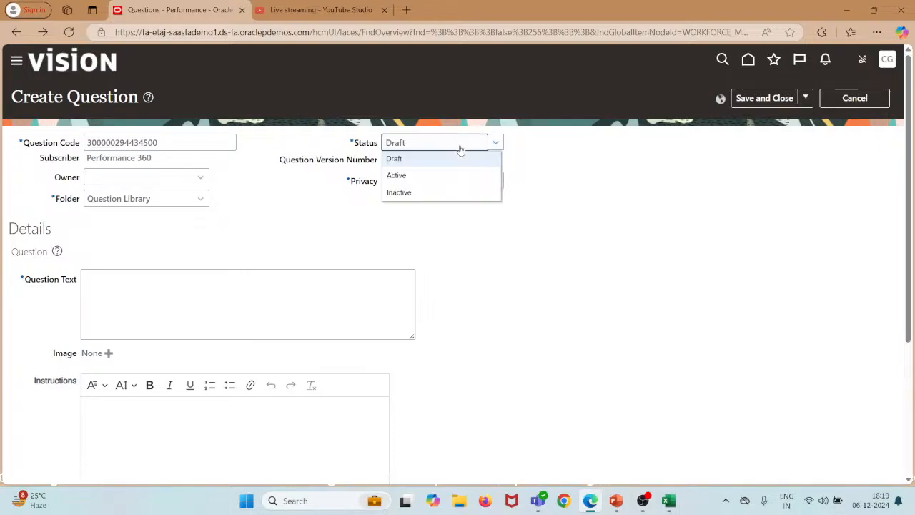
click(348, 216)
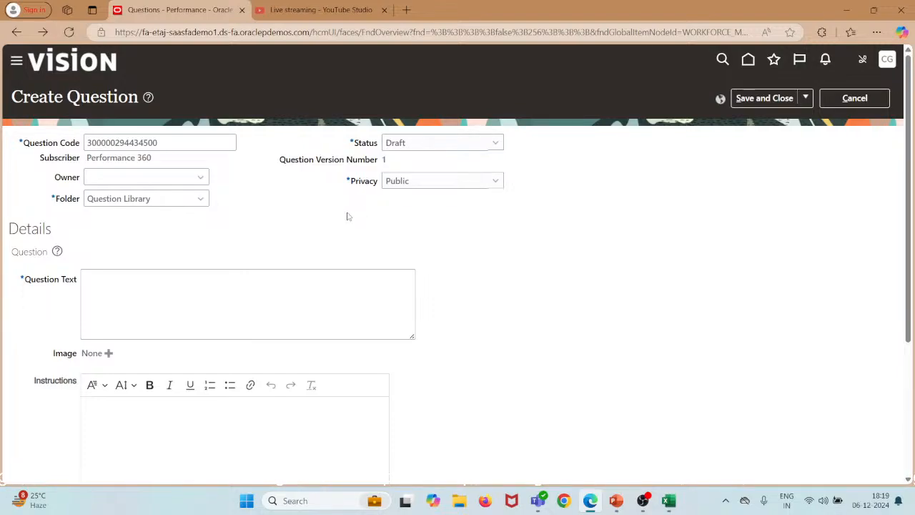
click(462, 151)
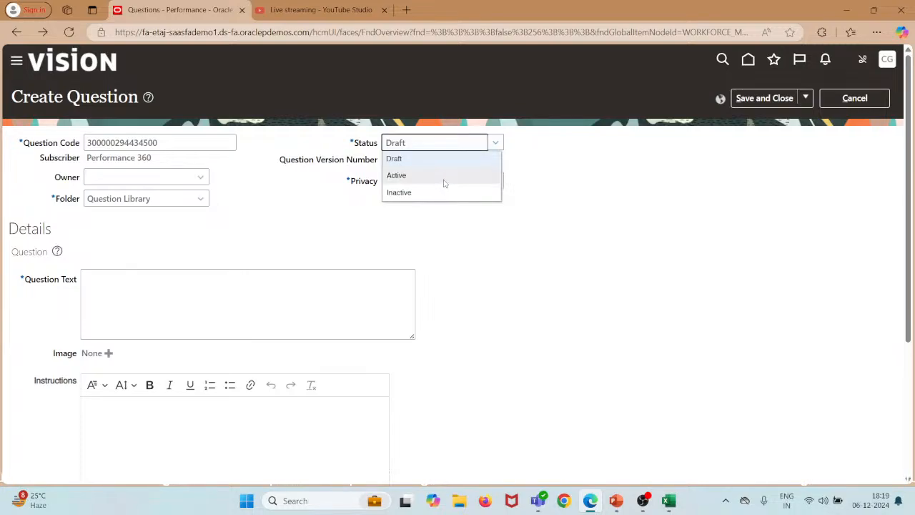
click(355, 208)
Try the Private option for the question's Privacy setting, and restore it to Public.
mouse_move(408, 192)
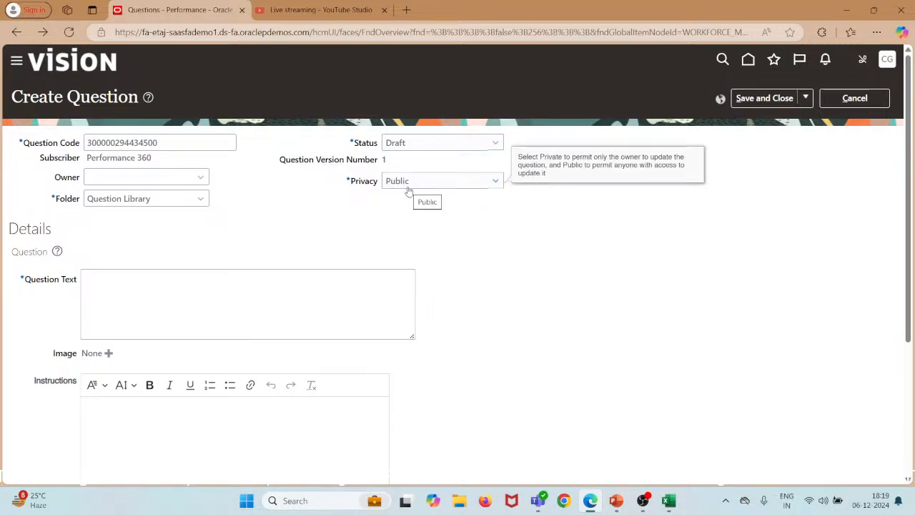
click(367, 186)
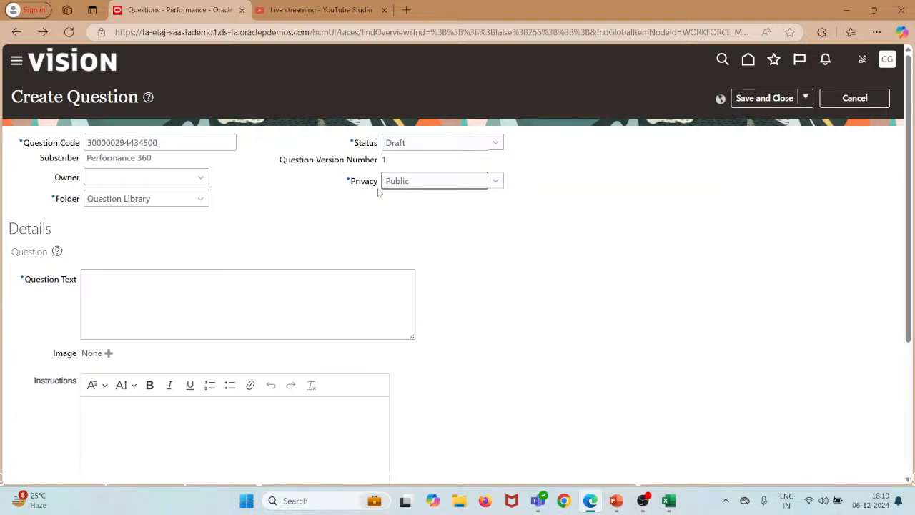
mouse_move(384, 193)
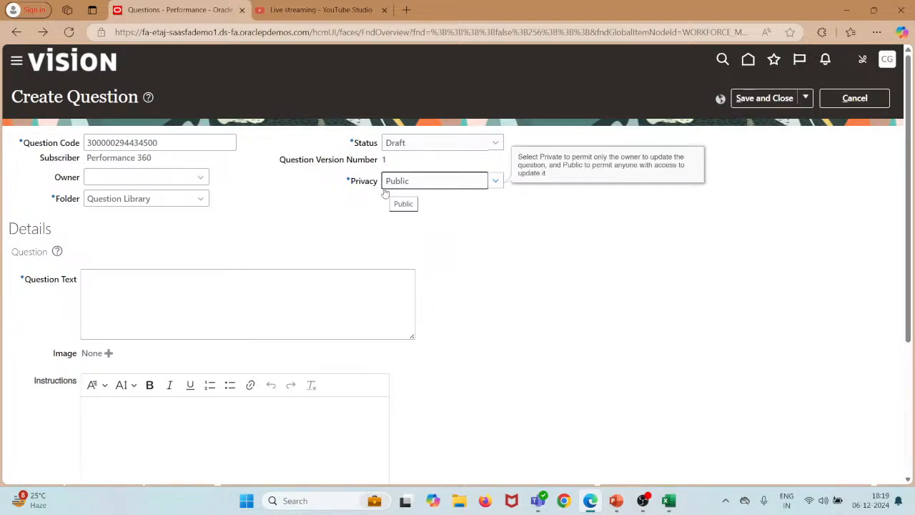
click(425, 187)
click(426, 198)
click(494, 183)
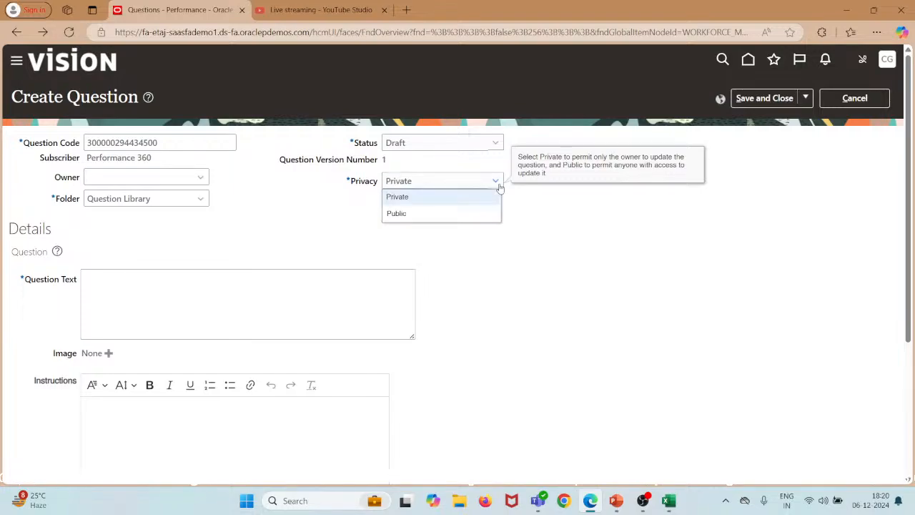
click(444, 213)
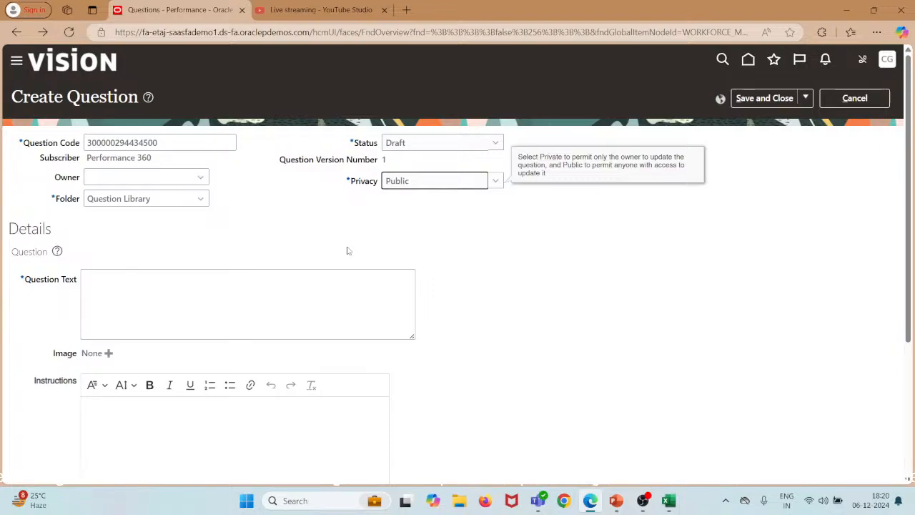
Examine the Question Text, Instructions, Question Type and Response fields of the new question without entering anything.
click(290, 294)
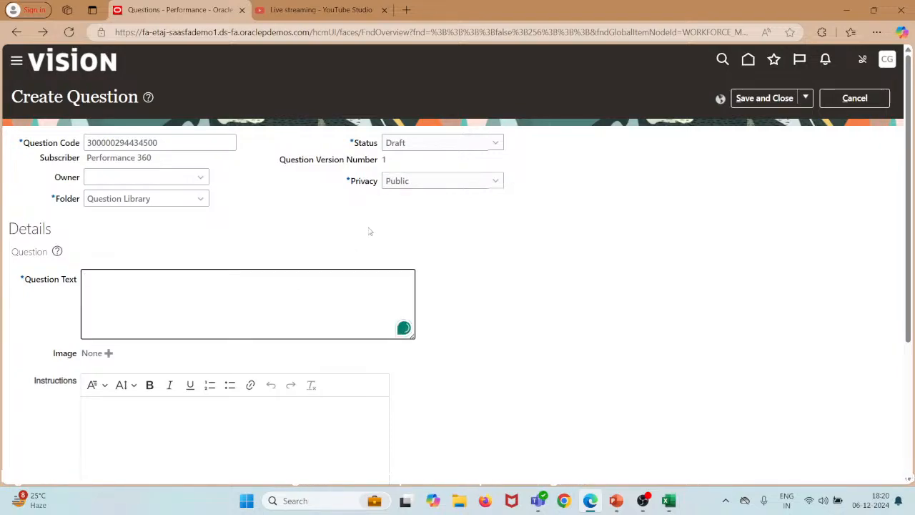
scroll(369, 229, down, 1)
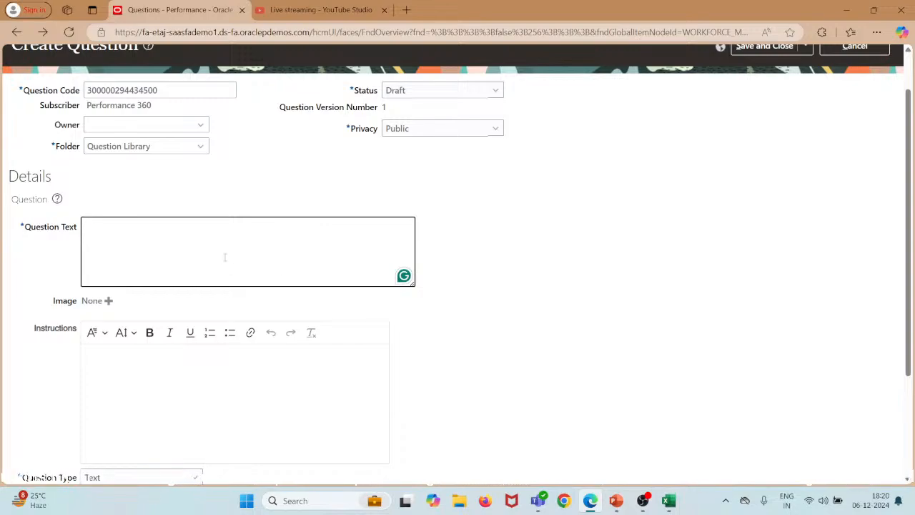
scroll(180, 345, down, 1)
scroll(180, 345, down, 3)
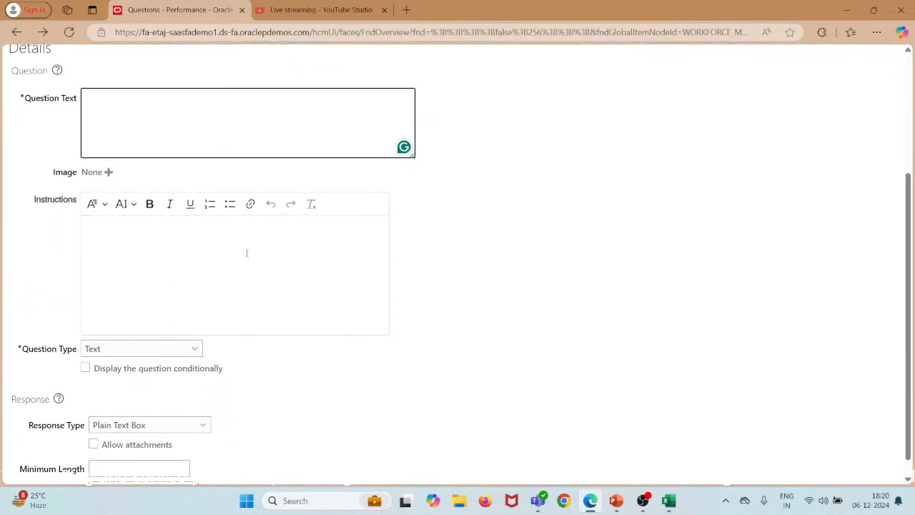
click(246, 253)
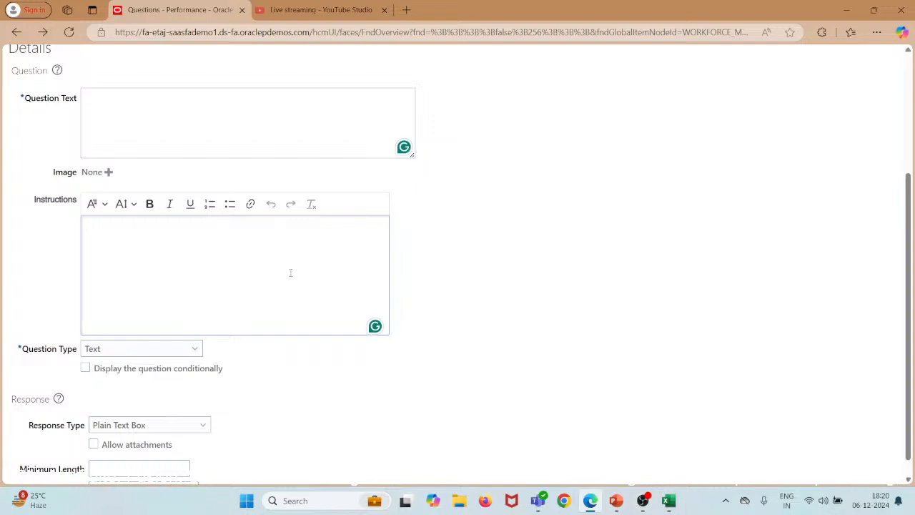
scroll(290, 272, down, 1)
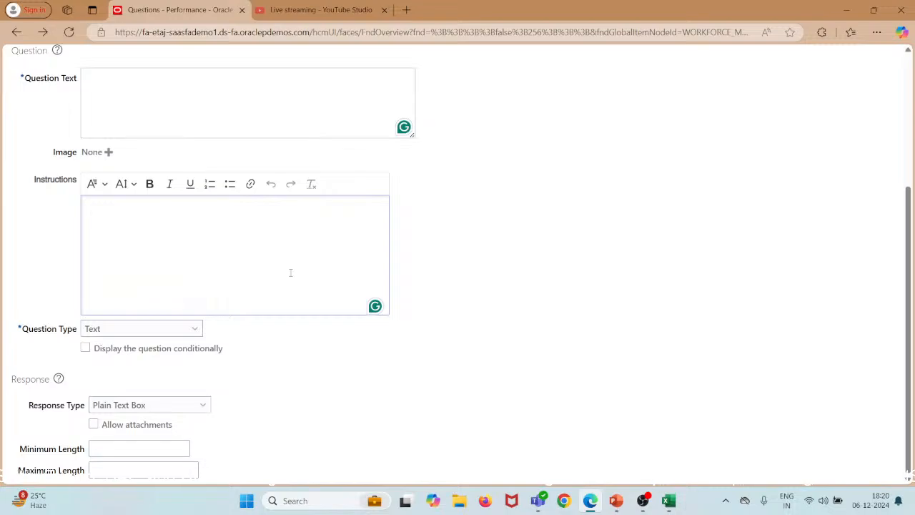
click(186, 331)
click(194, 330)
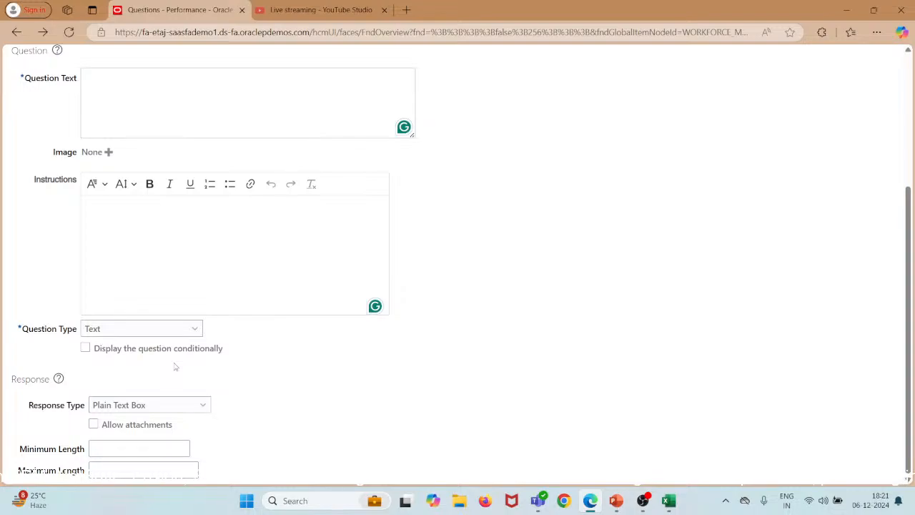
Enable conditional display for the question, check the Controlling Question Code and Controlling Response fields, and disable it again.
click(85, 348)
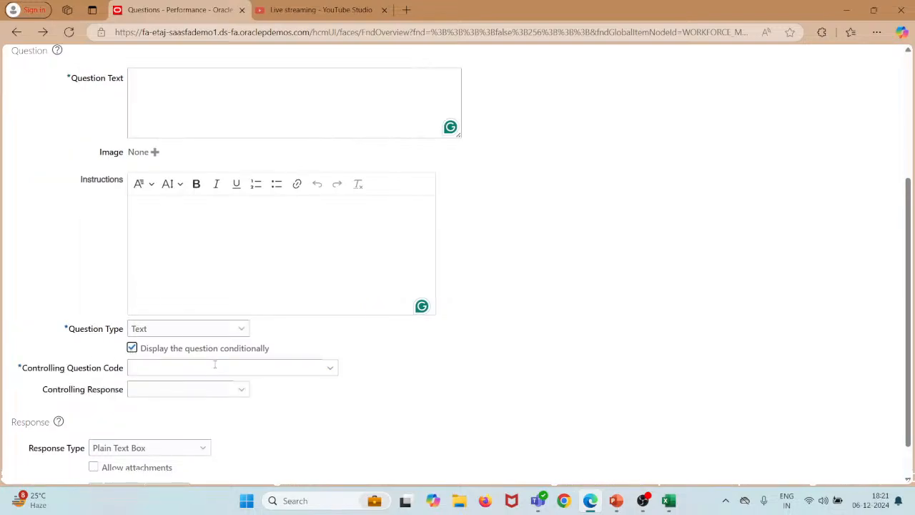
click(215, 366)
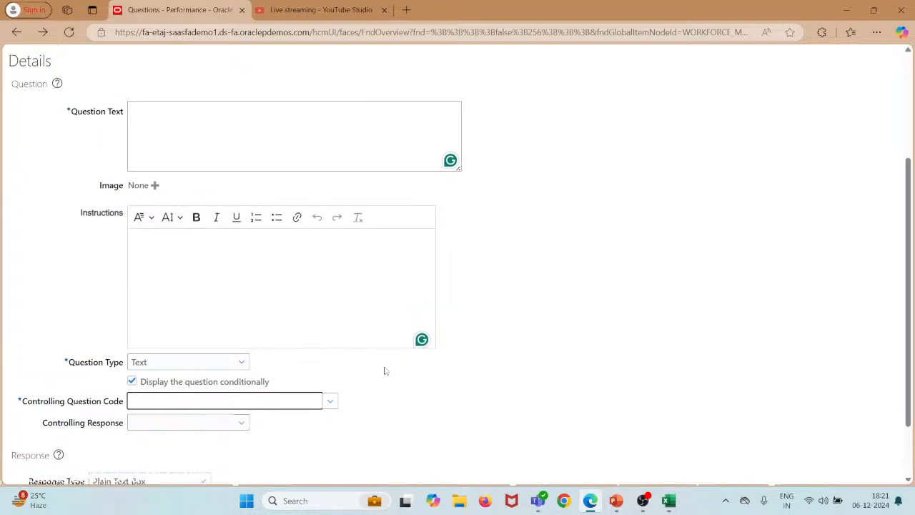
scroll(384, 370, down, 1)
click(191, 346)
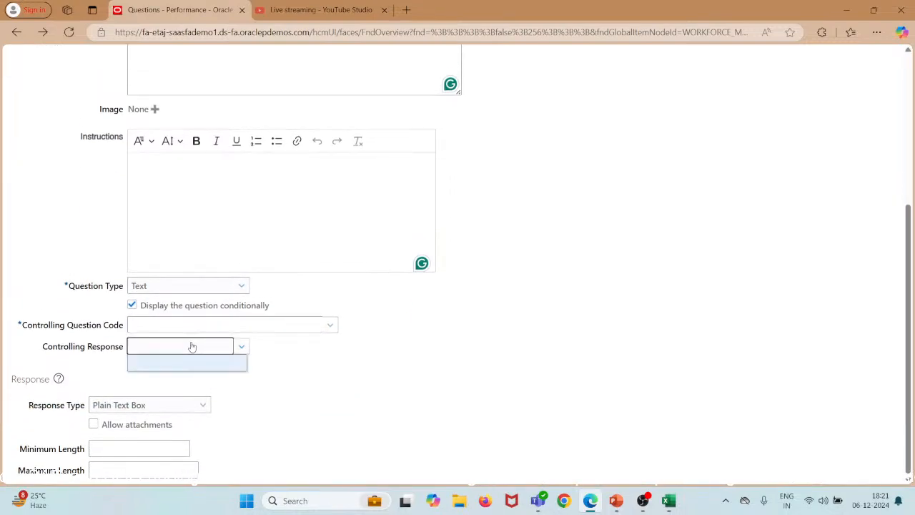
click(132, 304)
scroll(470, 319, up, 3)
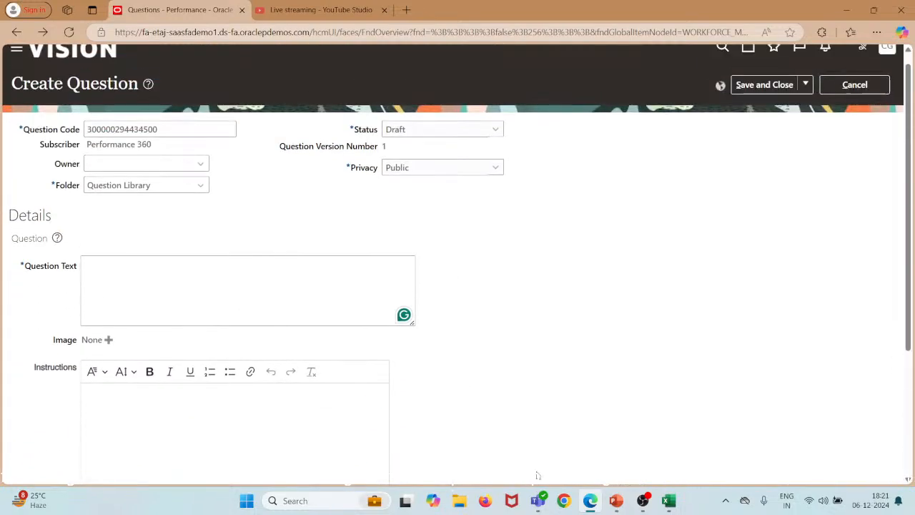
Review the available Question Type options and close the list without changing the selection.
scroll(251, 434, down, 2)
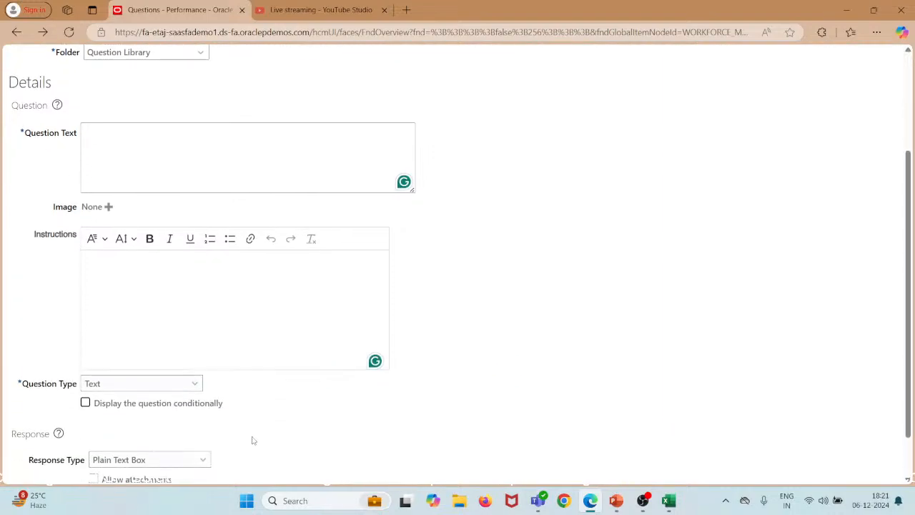
click(171, 386)
scroll(331, 404, down, 1)
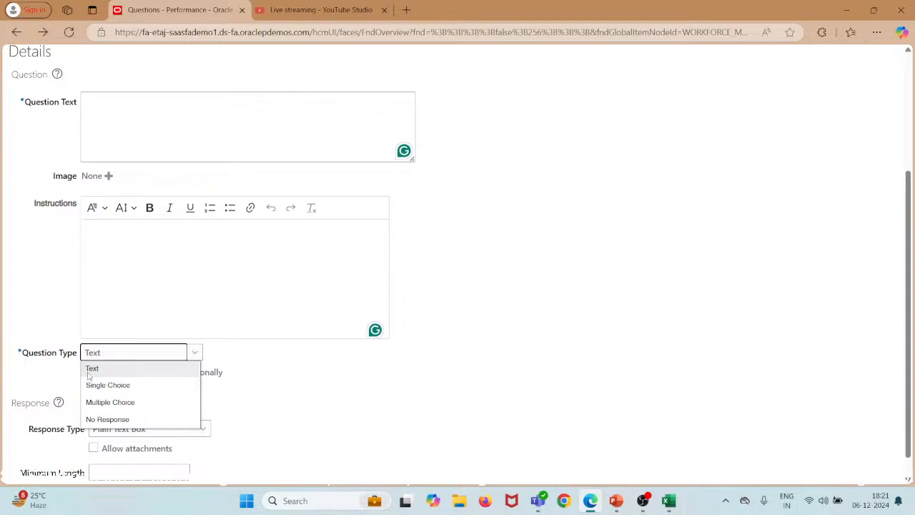
click(293, 395)
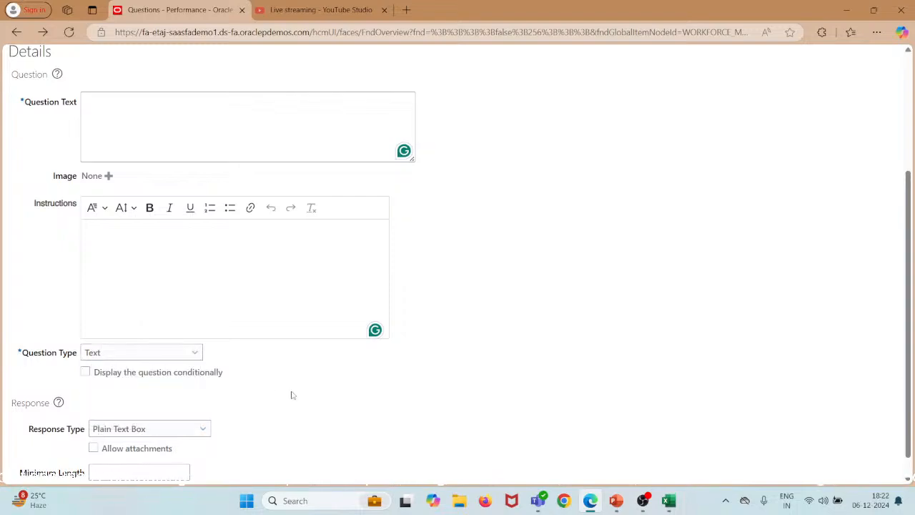
Switch to the PowerPoint slide show, advance past the Question slide, and return to the Create Question page in the browser.
click(618, 501)
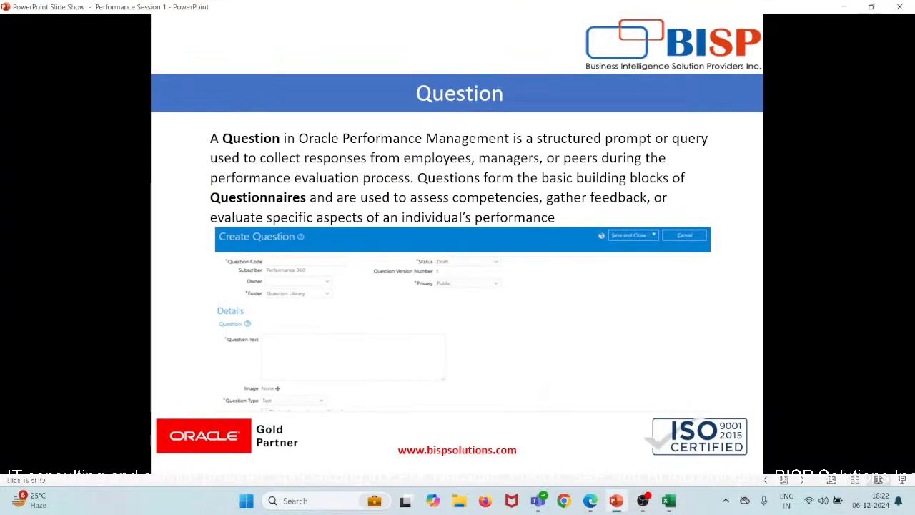
key(Right)
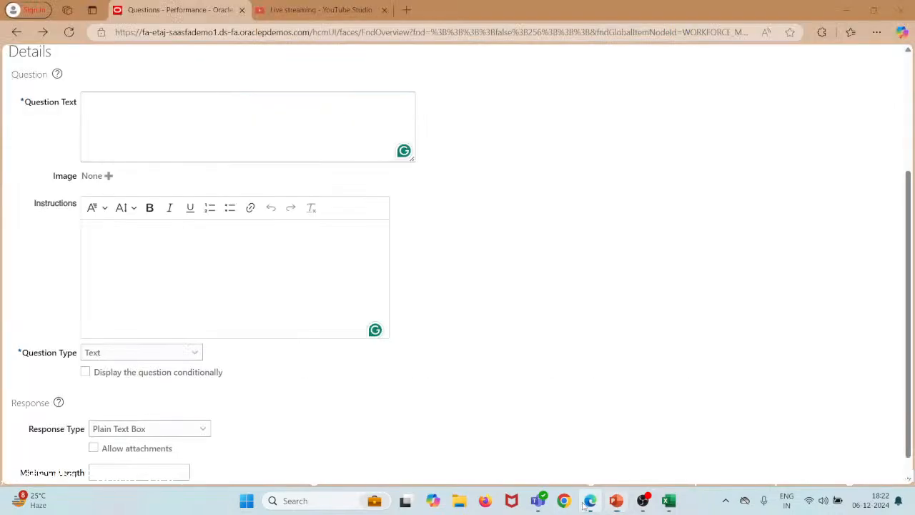
click(590, 500)
Select Text as the Question Type for the new question.
scroll(184, 256, up, 3)
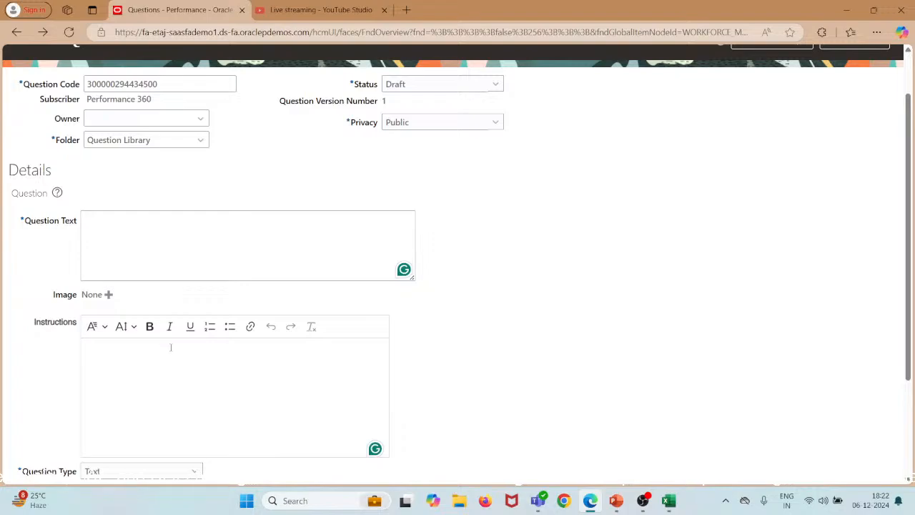
scroll(170, 348, down, 2)
click(167, 372)
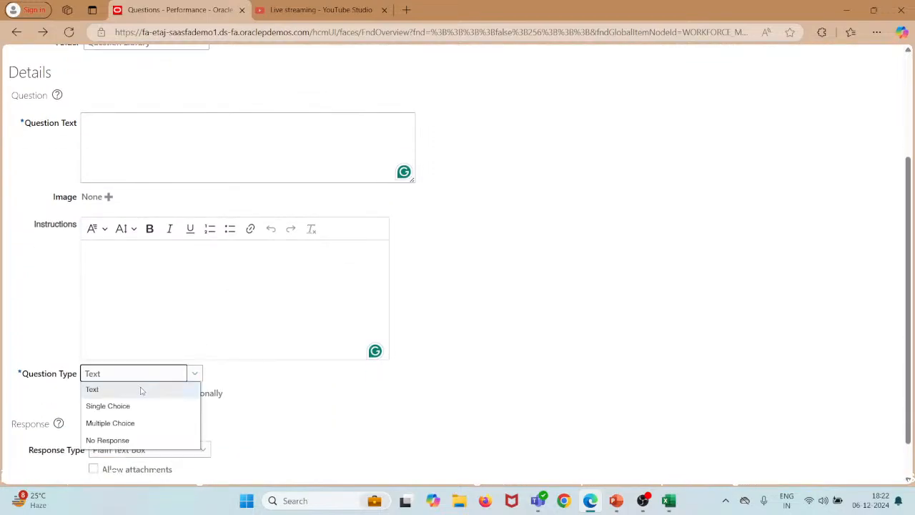
click(140, 390)
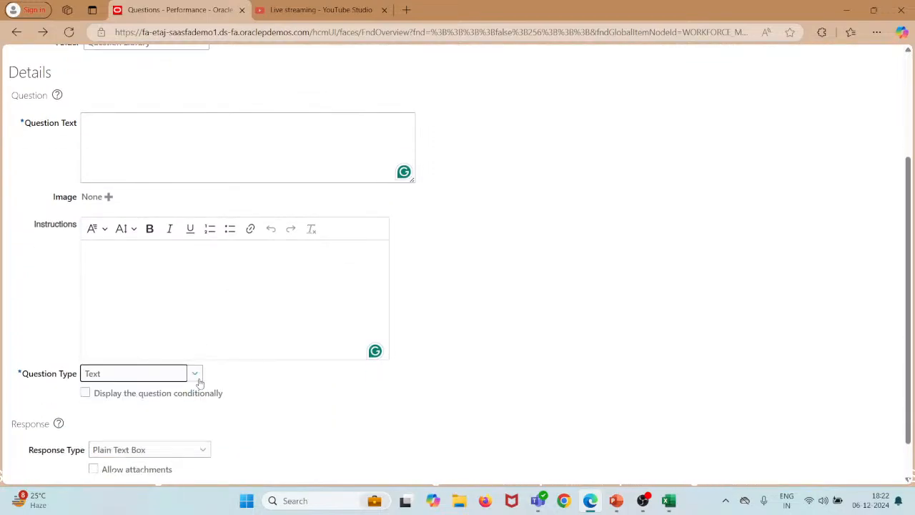
scroll(199, 383, down, 1)
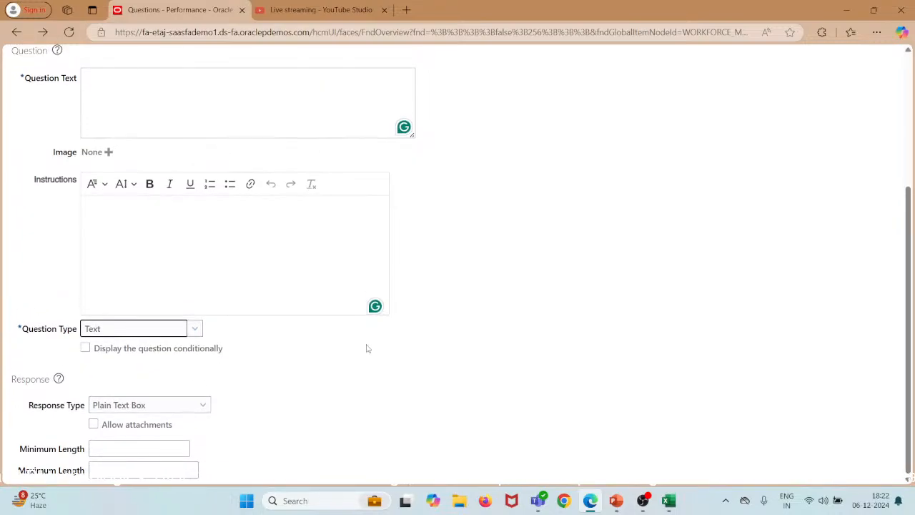
scroll(318, 348, up, 2)
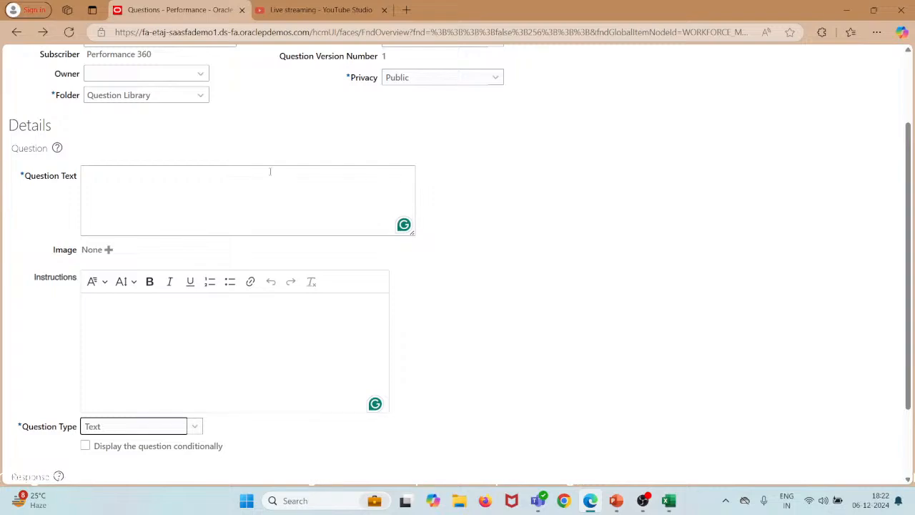
Switch to the Excel question list and examine the question text, type and options of the first Behavioral Questions entry.
click(143, 204)
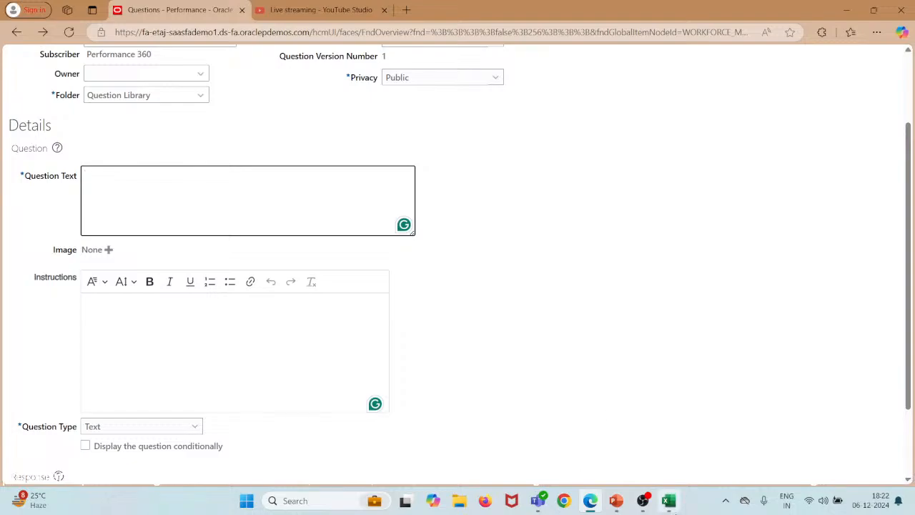
click(670, 500)
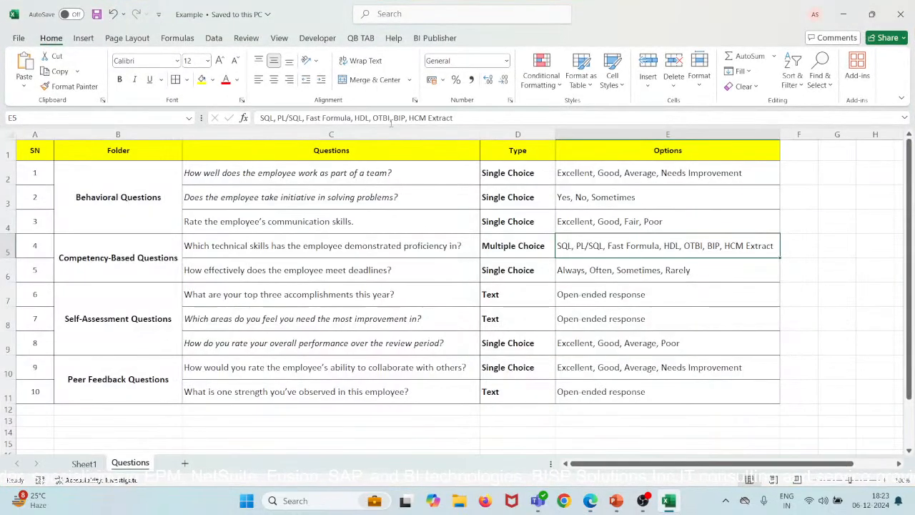
click(194, 181)
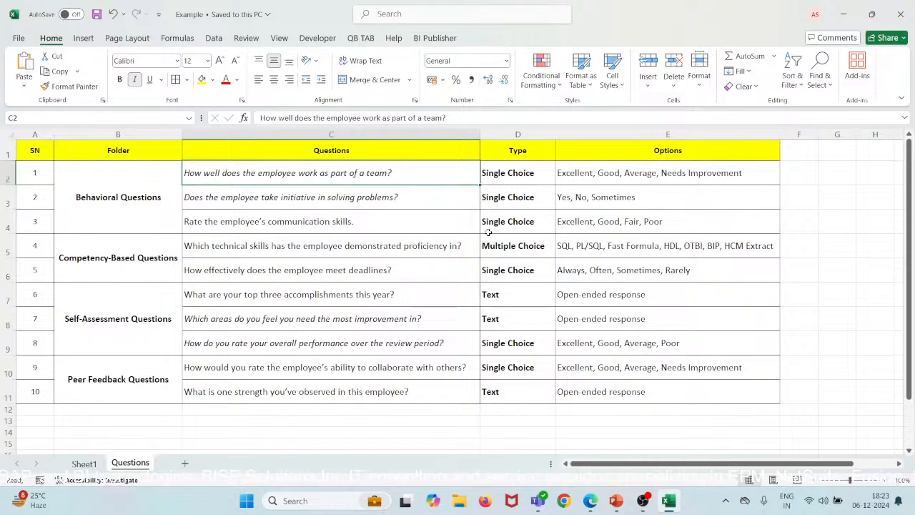
click(503, 172)
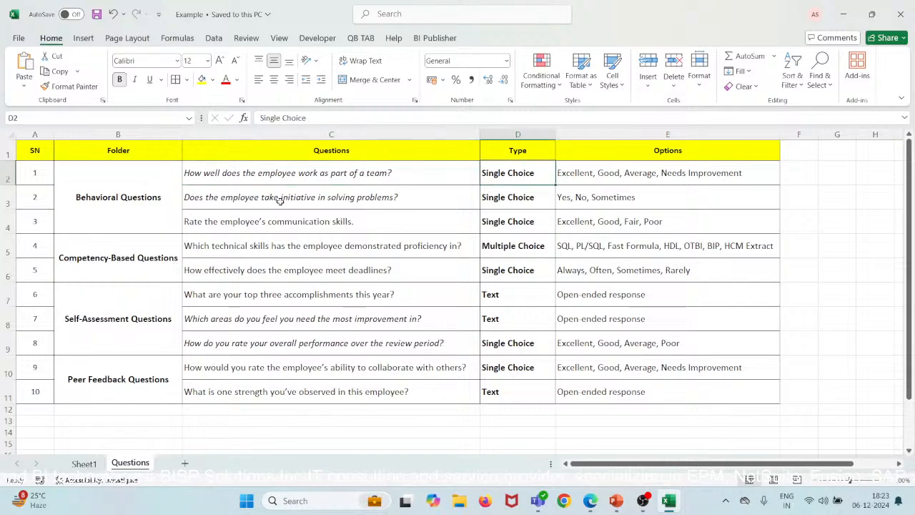
click(205, 176)
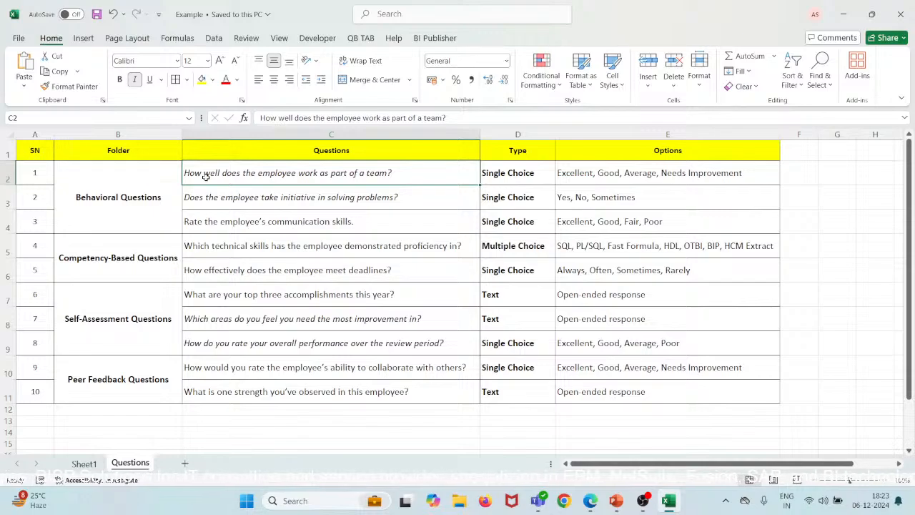
click(517, 171)
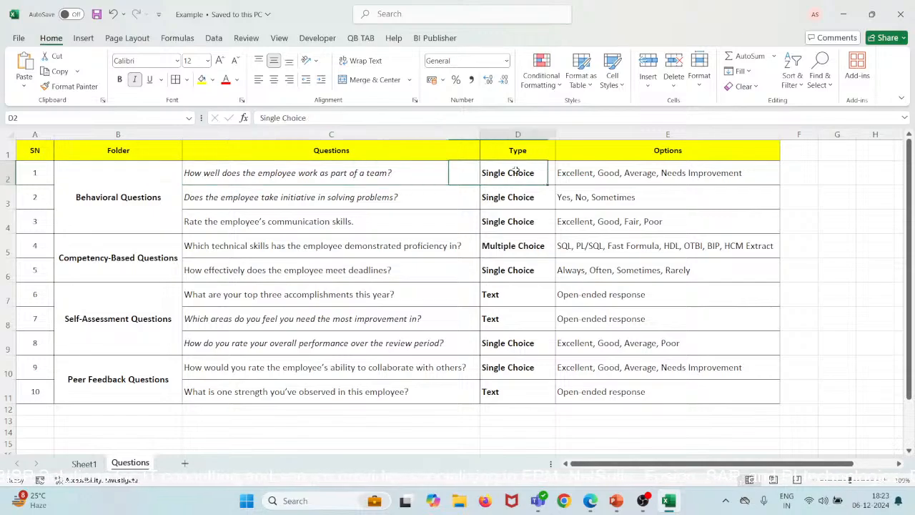
click(618, 177)
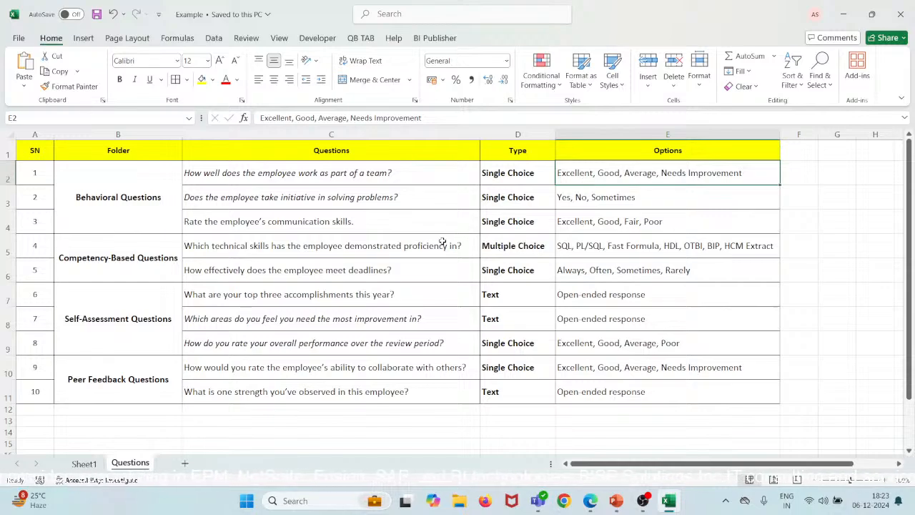
Highlight the cell with the question about the employee's technical skills using a light green fill.
click(328, 246)
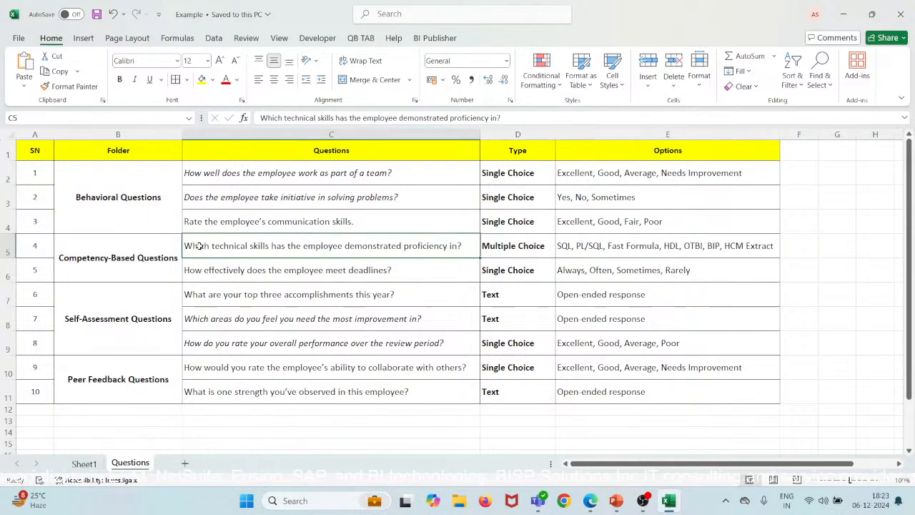
click(213, 80)
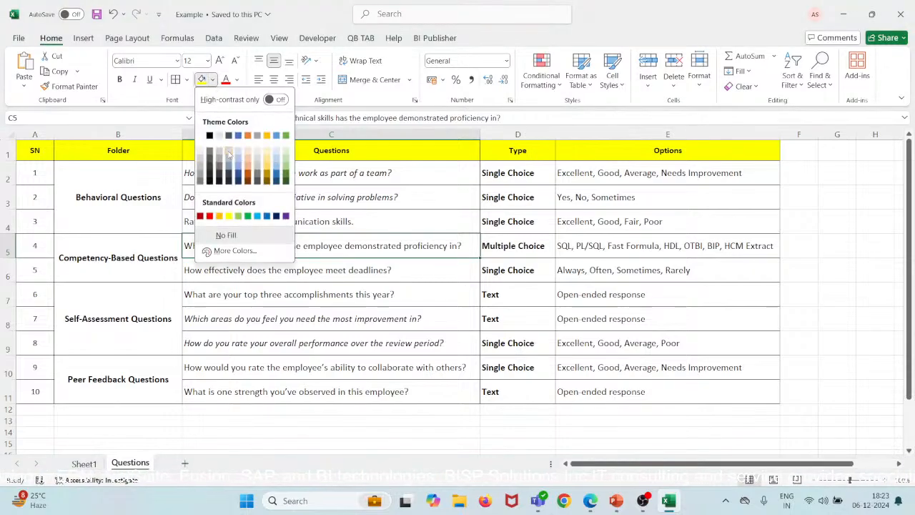
click(238, 217)
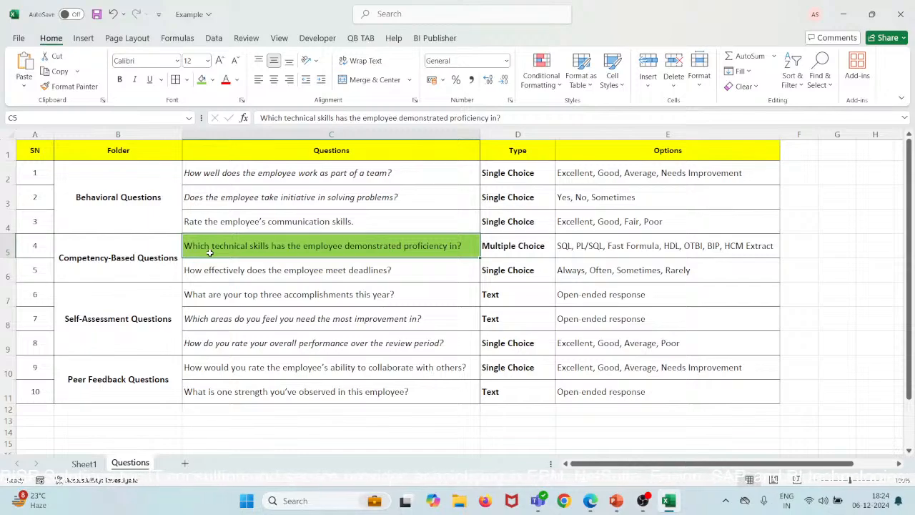
Examine the type and the answer options listed for the technical skills question.
click(579, 252)
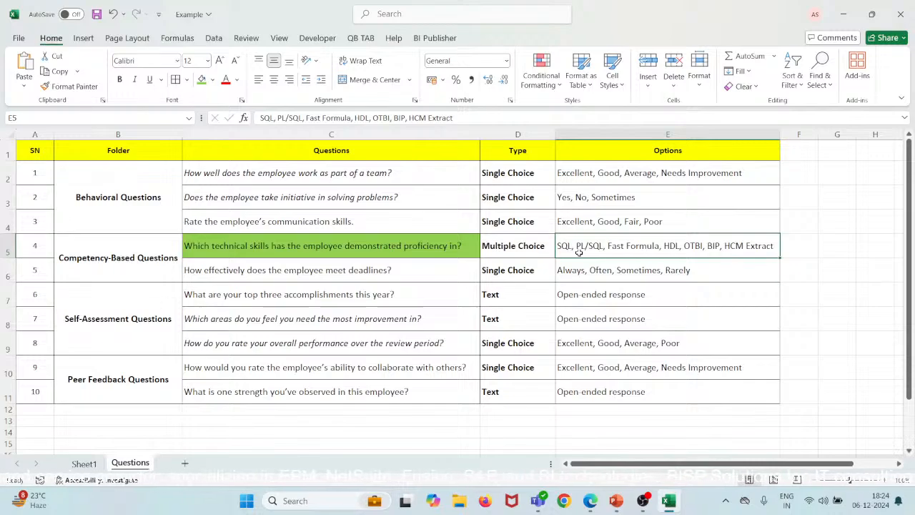
click(523, 245)
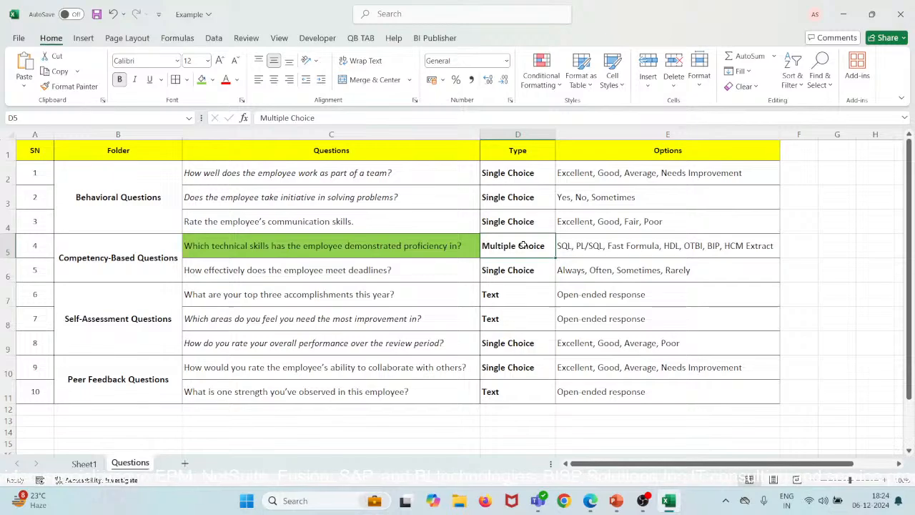
click(655, 241)
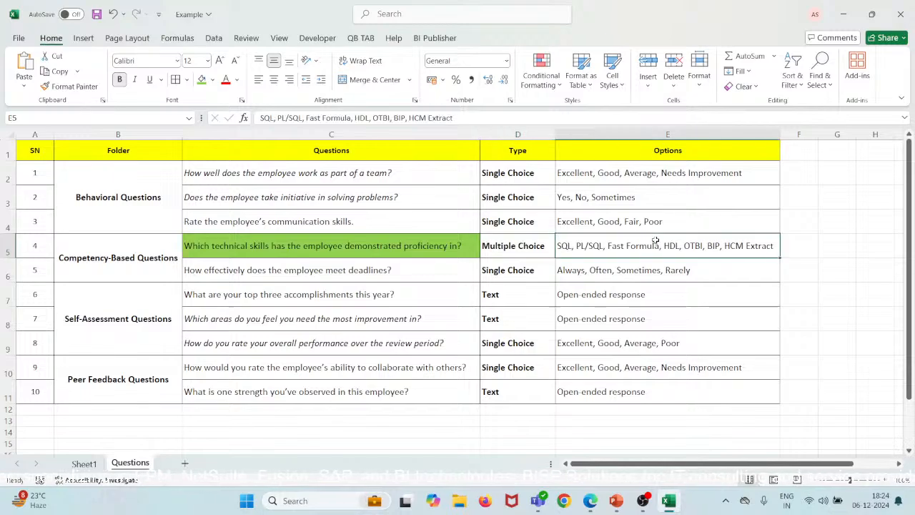
click(508, 246)
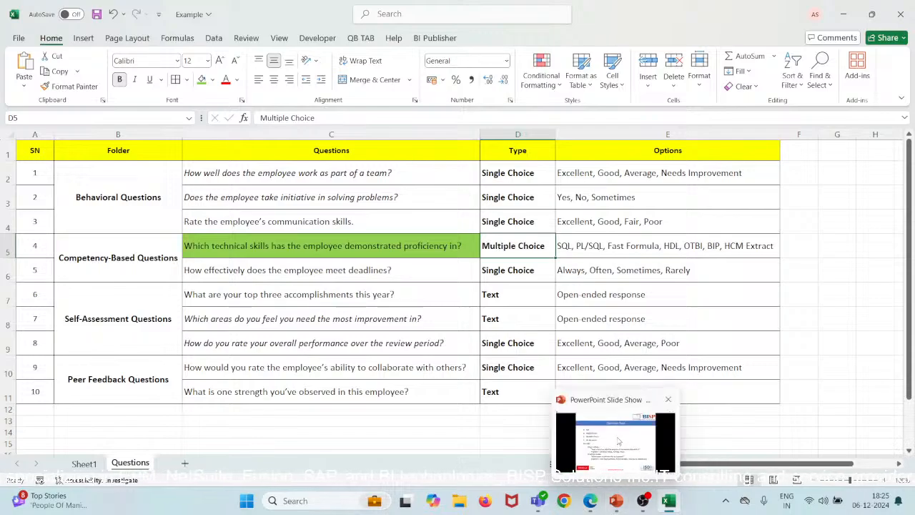
Check the Question Type slide in the PowerPoint slide show, then return to Excel and review the question folders.
click(615, 501)
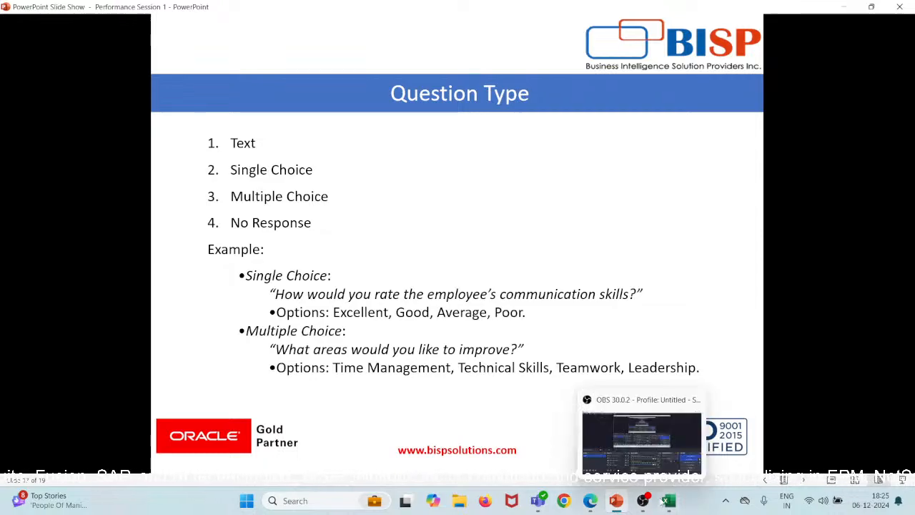
click(668, 501)
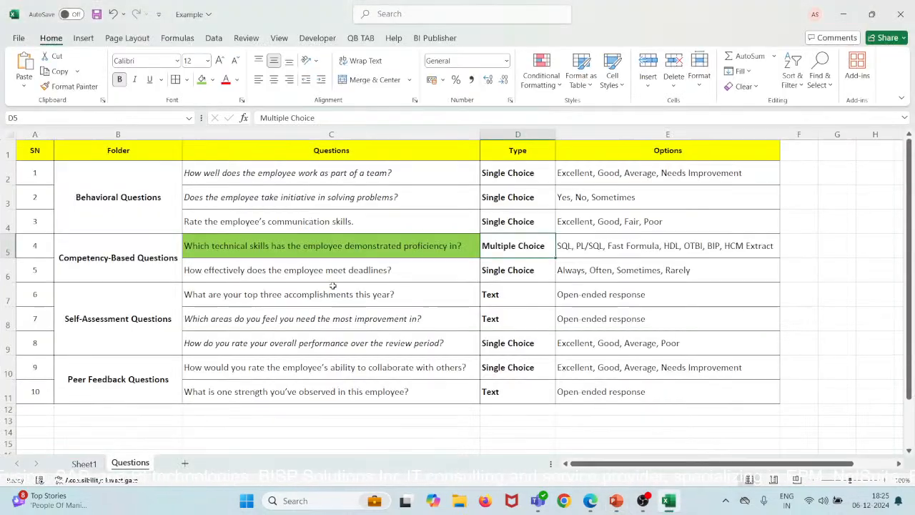
drag(91, 193, 92, 368)
click(160, 192)
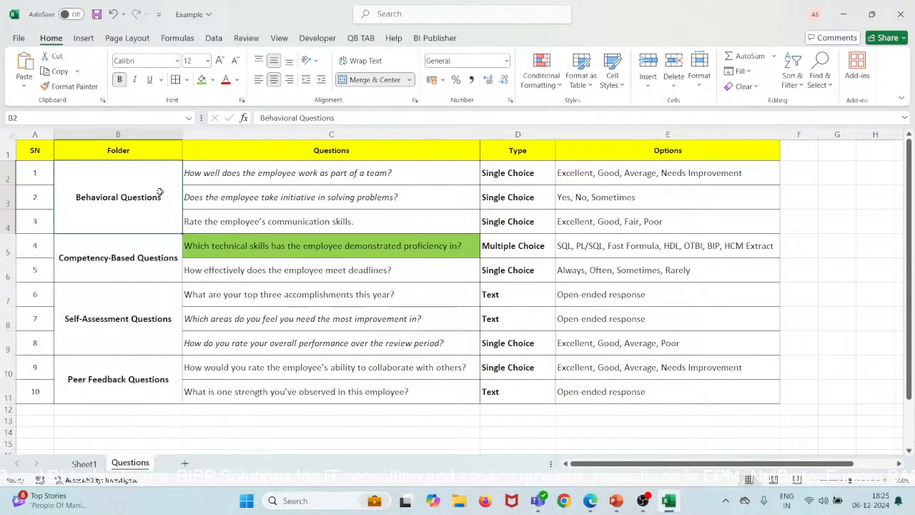
Remove the fill color from the technical skills question cell and save the workbook.
click(412, 246)
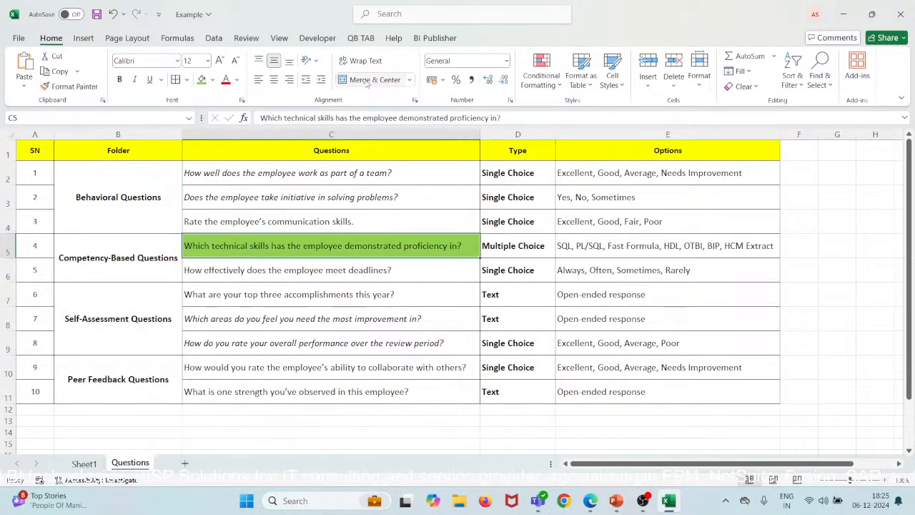
click(212, 79)
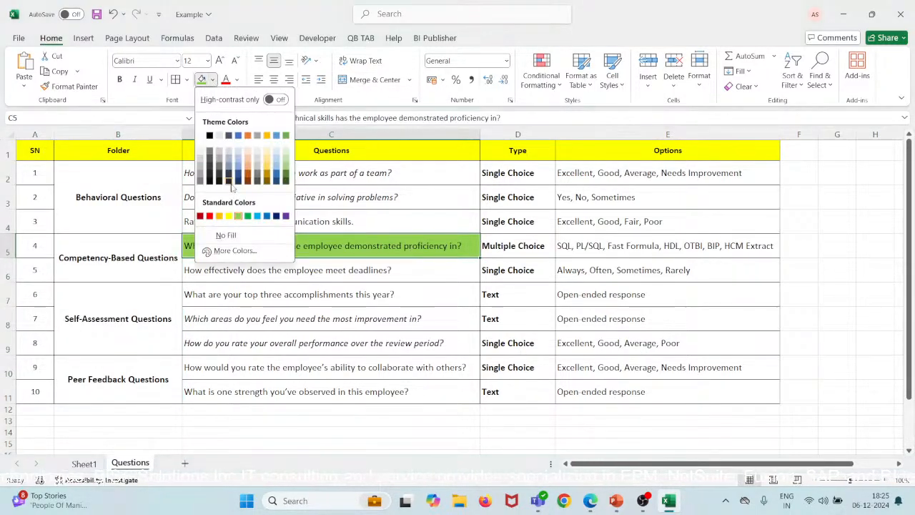
click(226, 235)
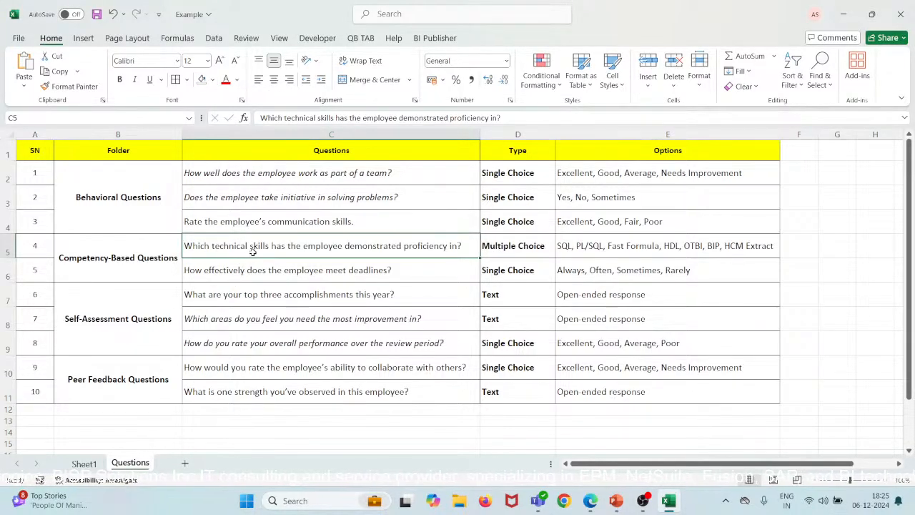
key(ctrl+s)
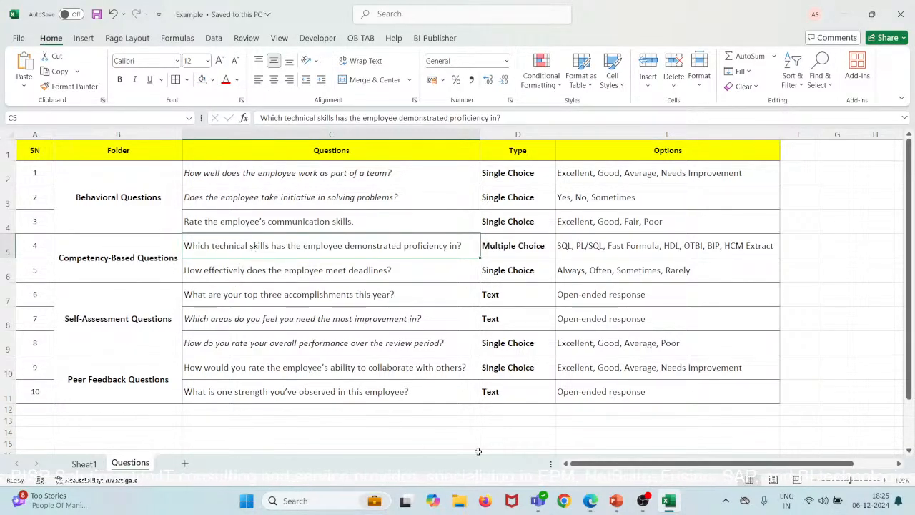
Return to the browser and cancel the new question to get back to the Questions page.
drag(611, 504, 589, 504)
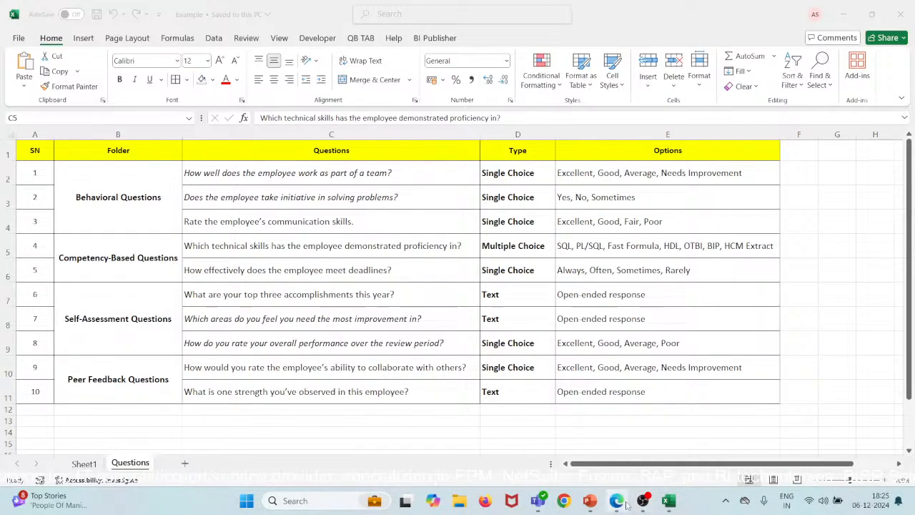
click(616, 501)
scroll(524, 258, up, 2)
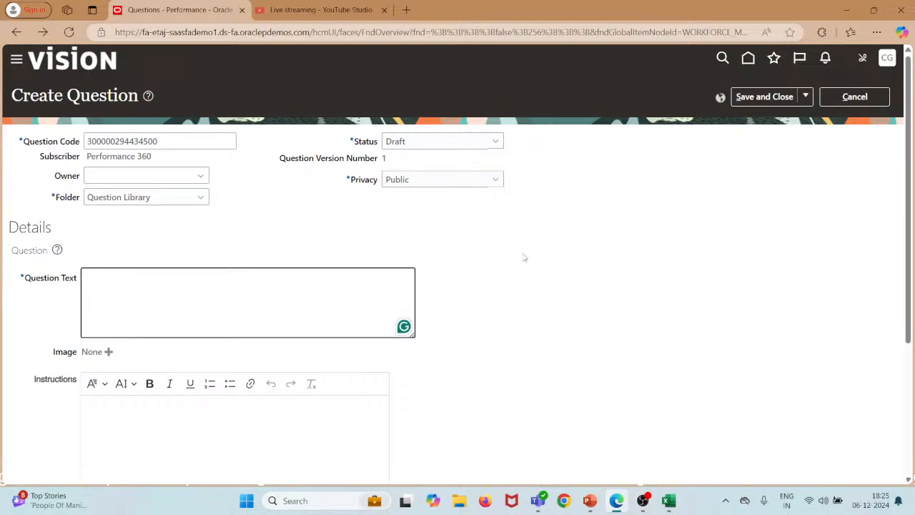
click(868, 97)
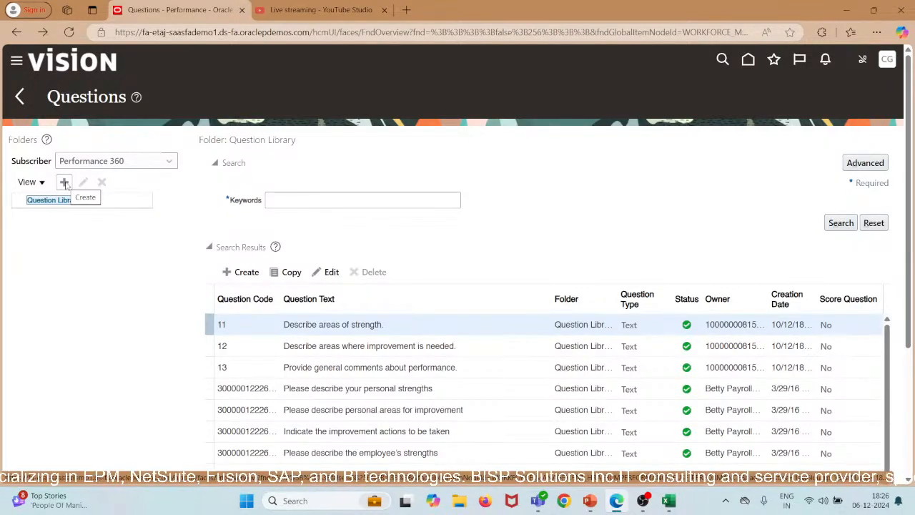
Start a new folder under Question Library and copy the name Behavioral Questions from the Folder column in Excel.
click(64, 183)
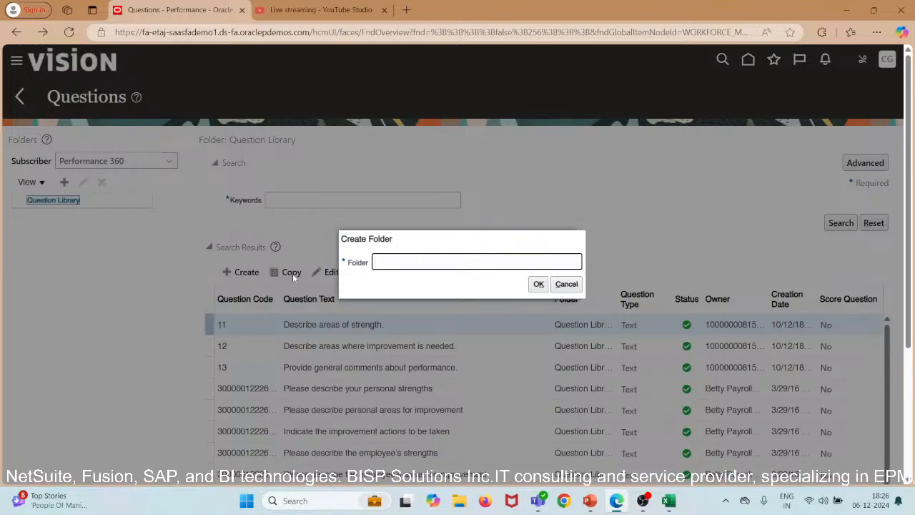
mouse_move(667, 505)
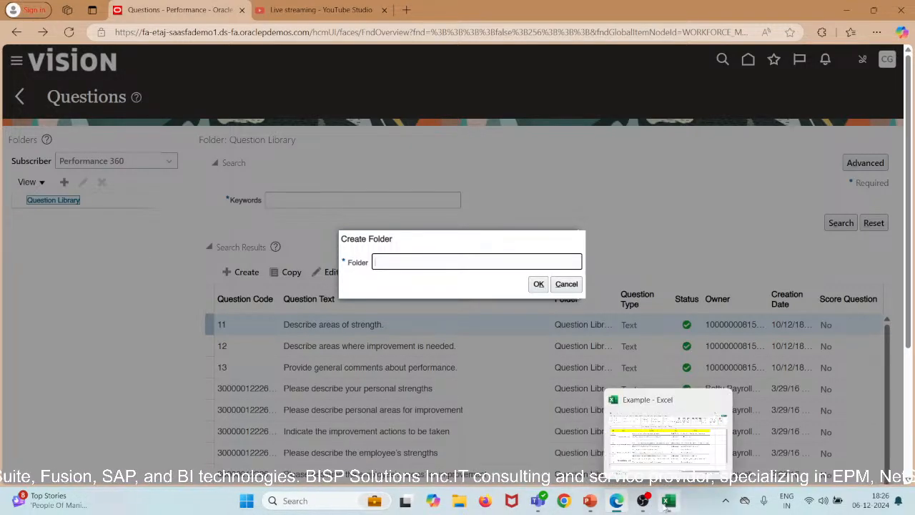
click(666, 472)
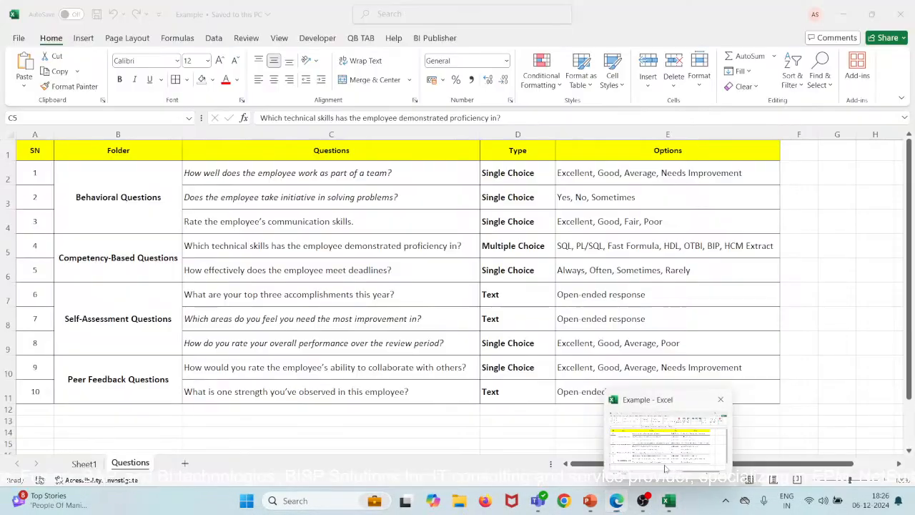
double_click(106, 205)
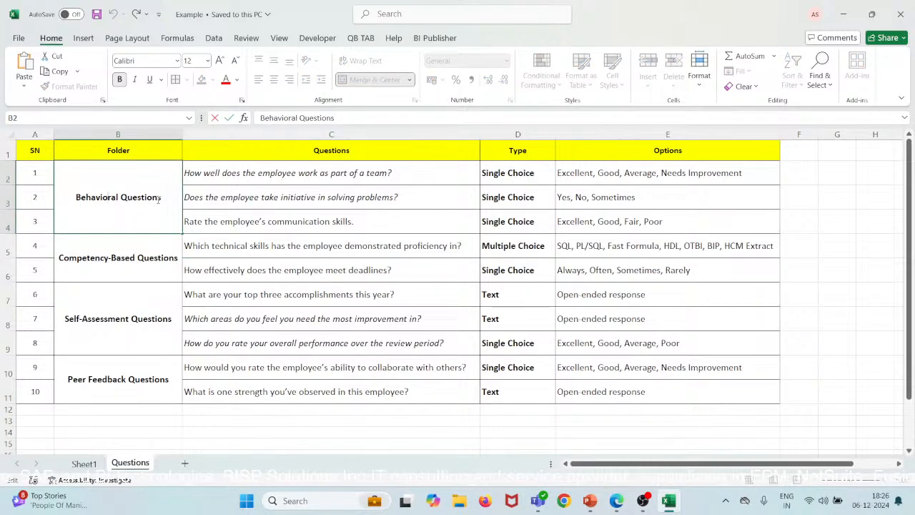
drag(162, 197, 78, 204)
key(ctrl+c)
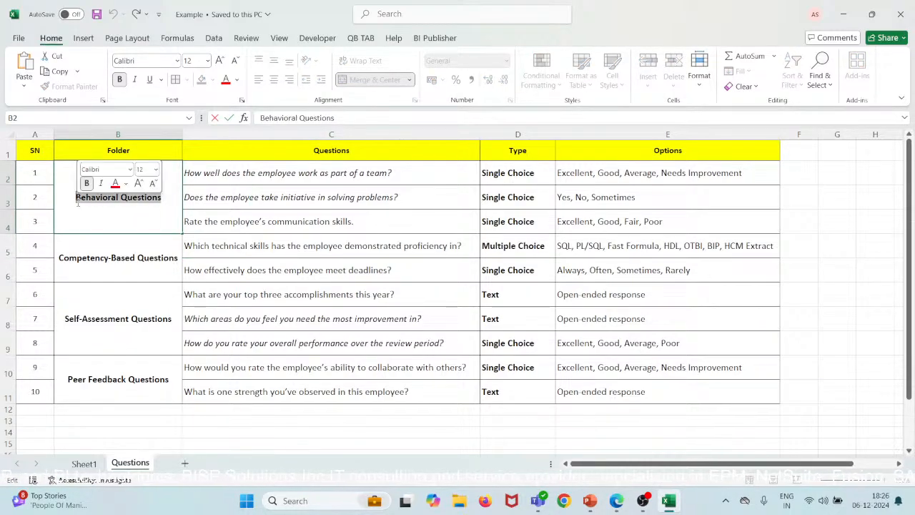
Return to the browser, name the new folder Behavioural Questions and create it.
mouse_move(617, 501)
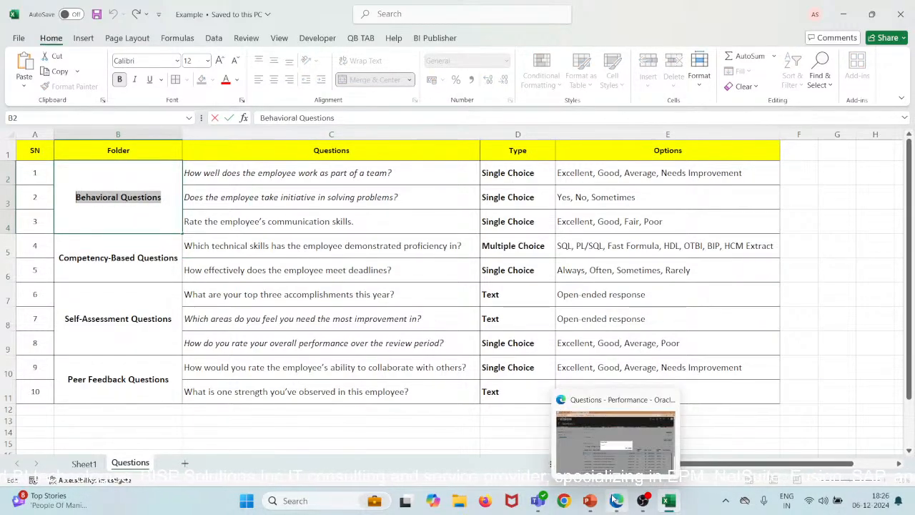
click(617, 439)
key(ctrl+v)
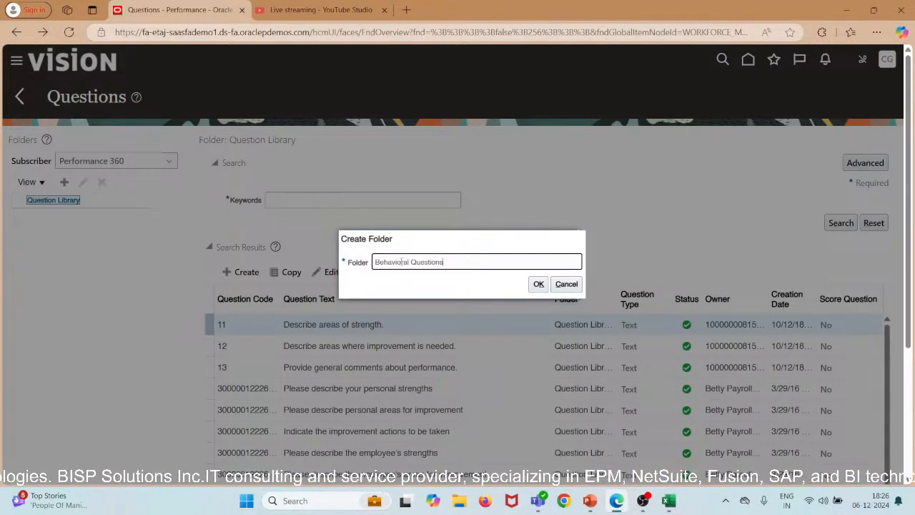
text(u)
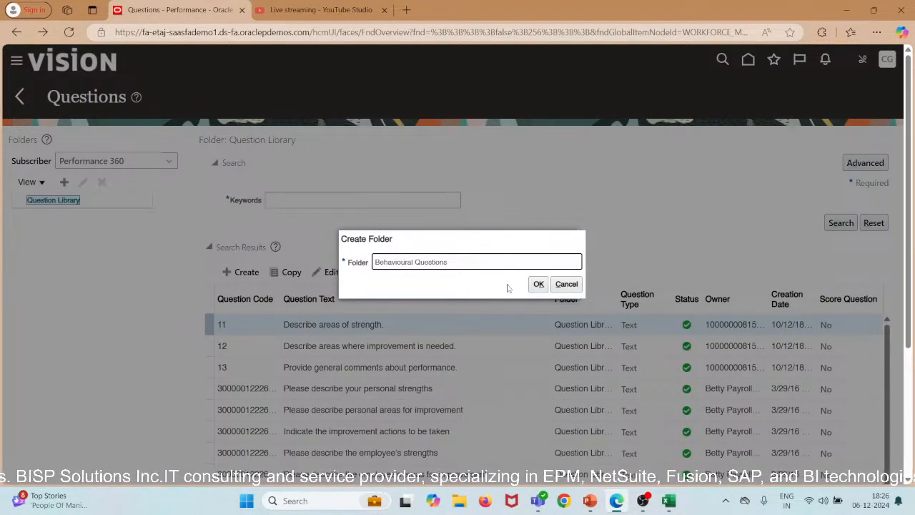
click(539, 285)
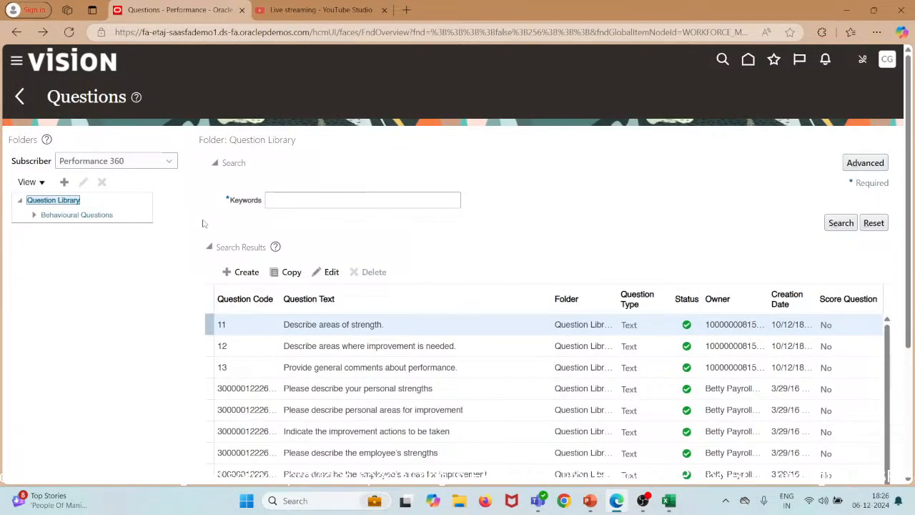
Create a Competency-Based Questions folder under Question Library, copying its name from the Folder column in Excel.
click(64, 183)
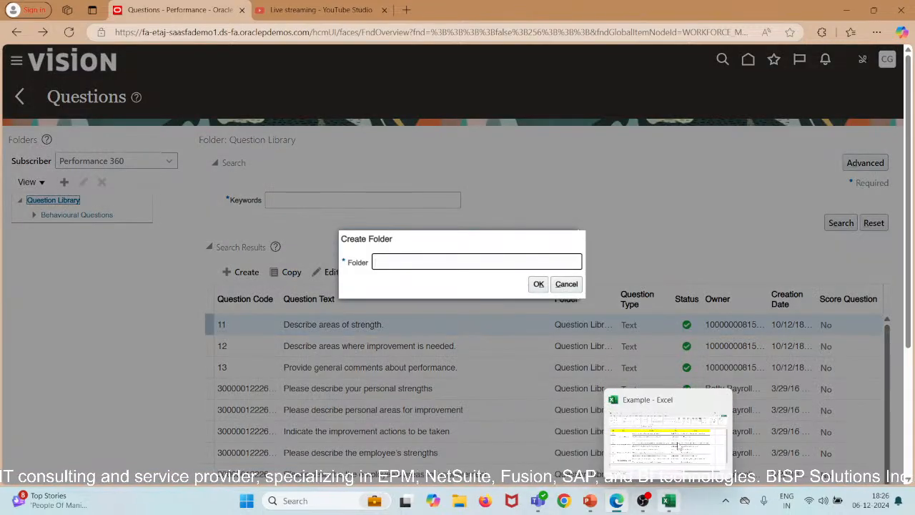
click(685, 409)
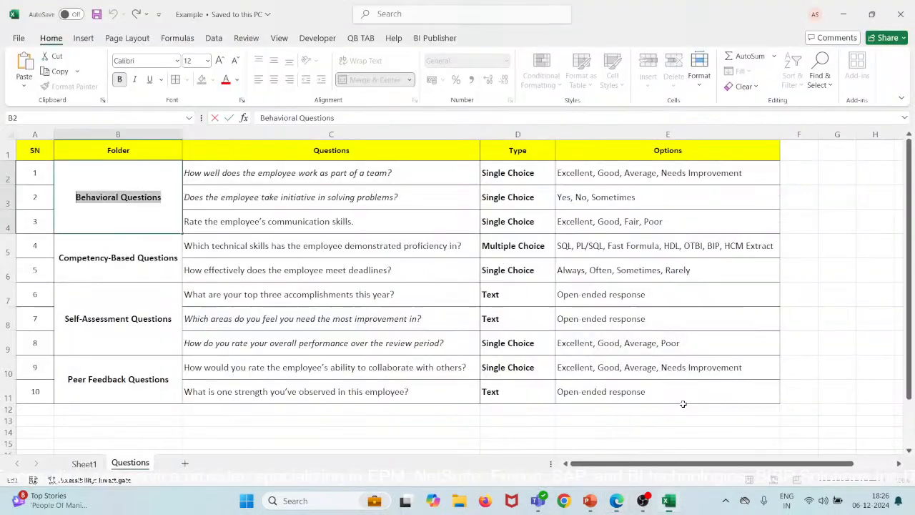
click(172, 258)
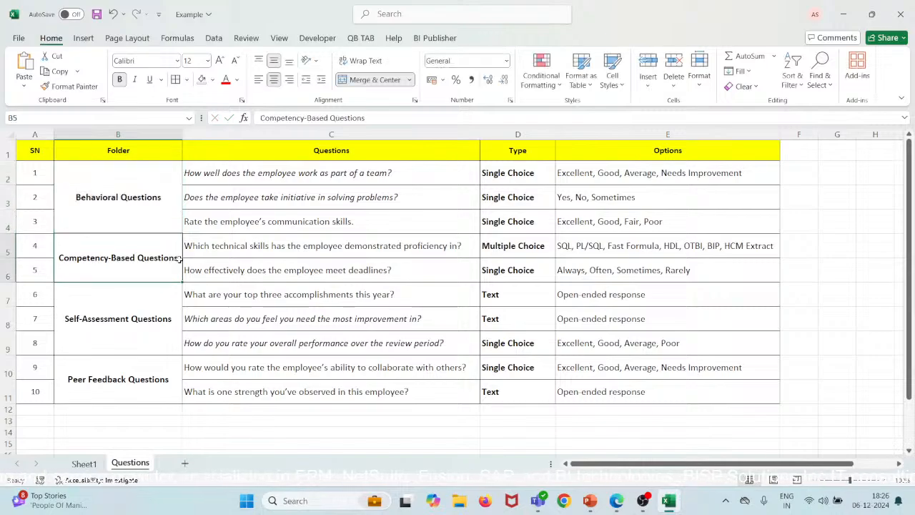
double_click(177, 258)
key(ctrl+shift+Left)
key(ctrl+shift+Left)
key(ctrl+shift+Left)
key(ctrl+c)
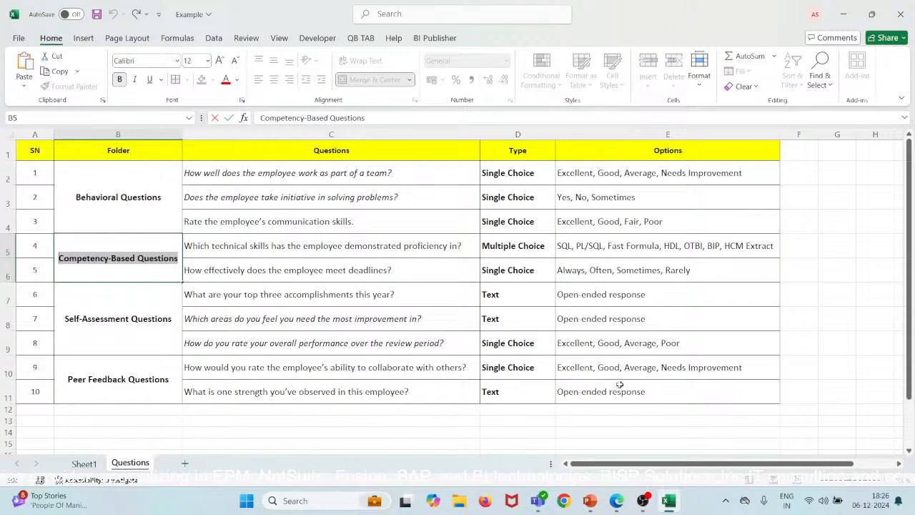
click(616, 500)
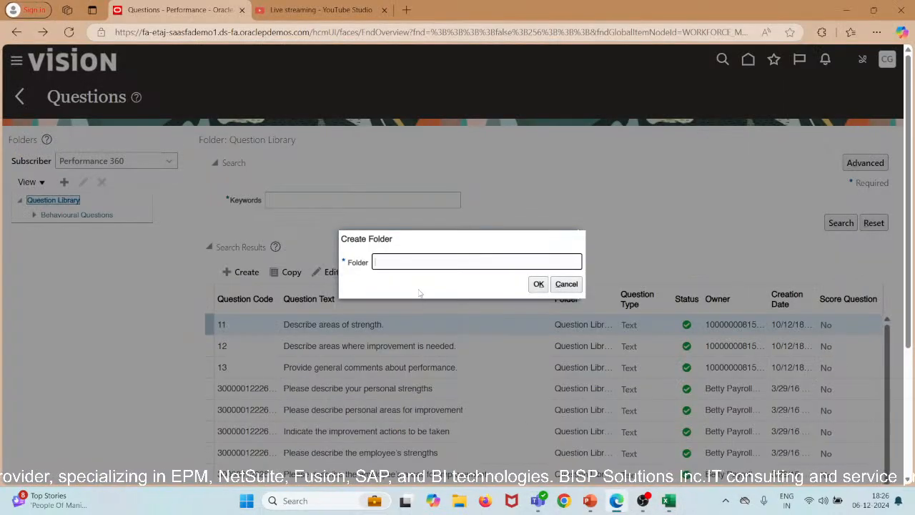
key(ctrl+v)
click(539, 284)
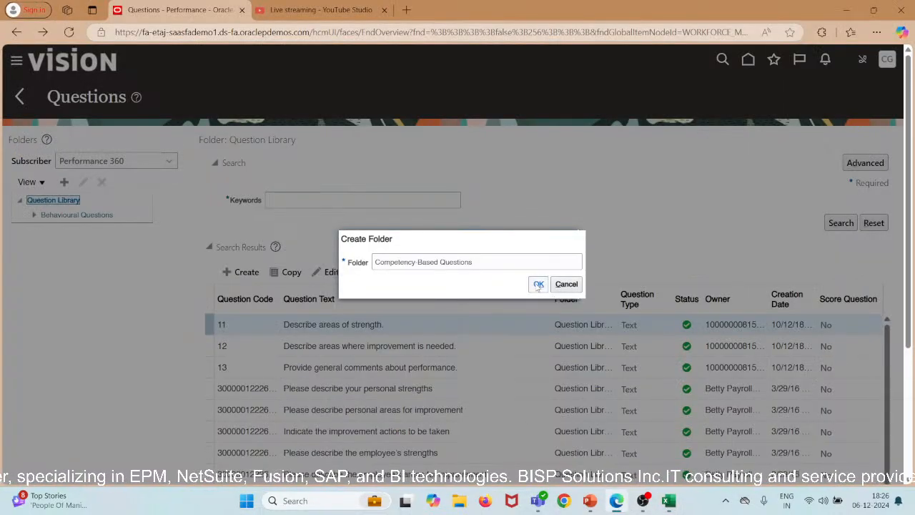
Create a Self-Assessment Questions folder under Question Library, copying its name from the Excel list.
click(64, 181)
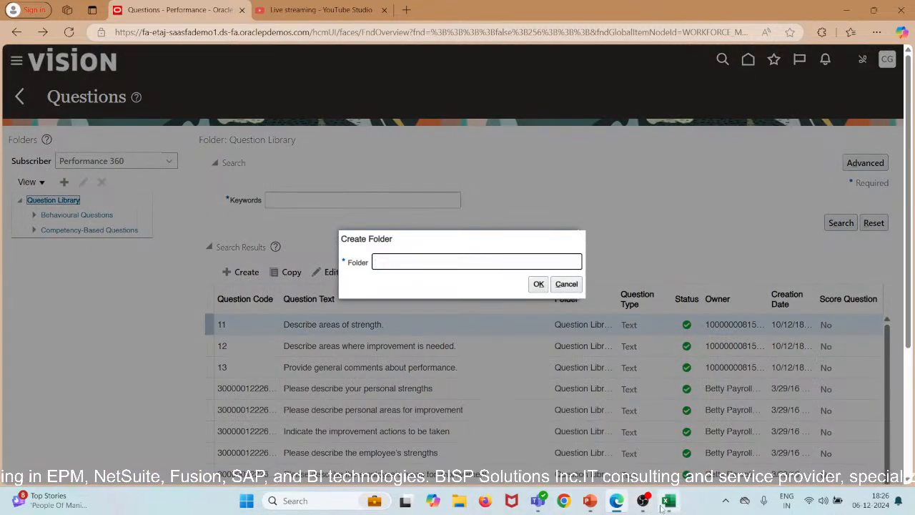
mouse_move(668, 501)
click(669, 452)
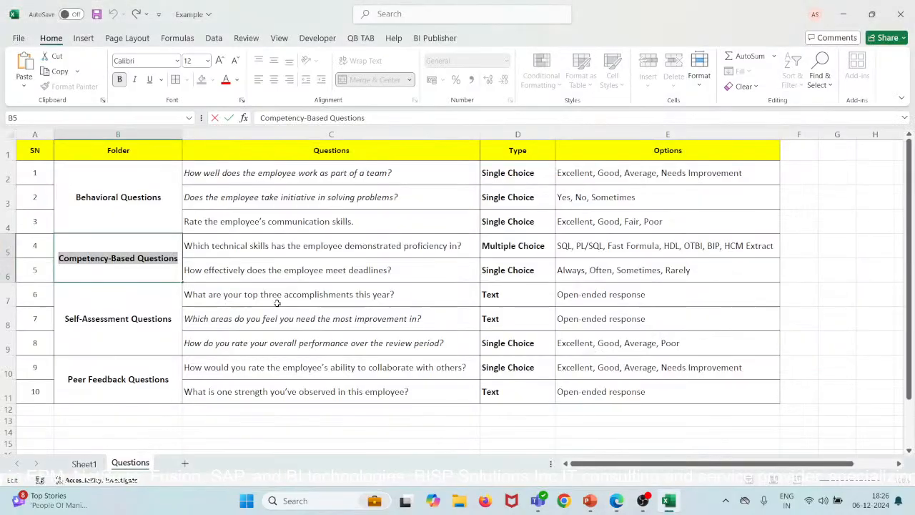
click(172, 320)
drag(173, 321, 64, 320)
key(ctrl+c)
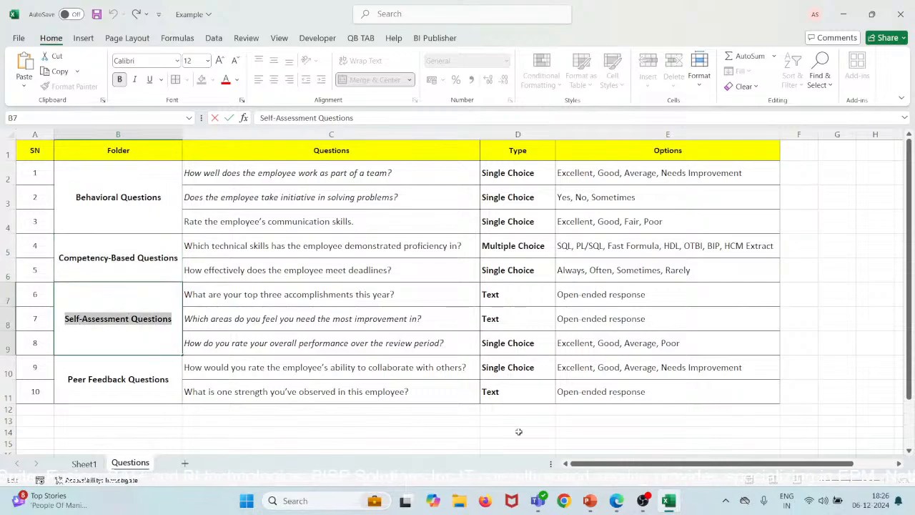
click(619, 465)
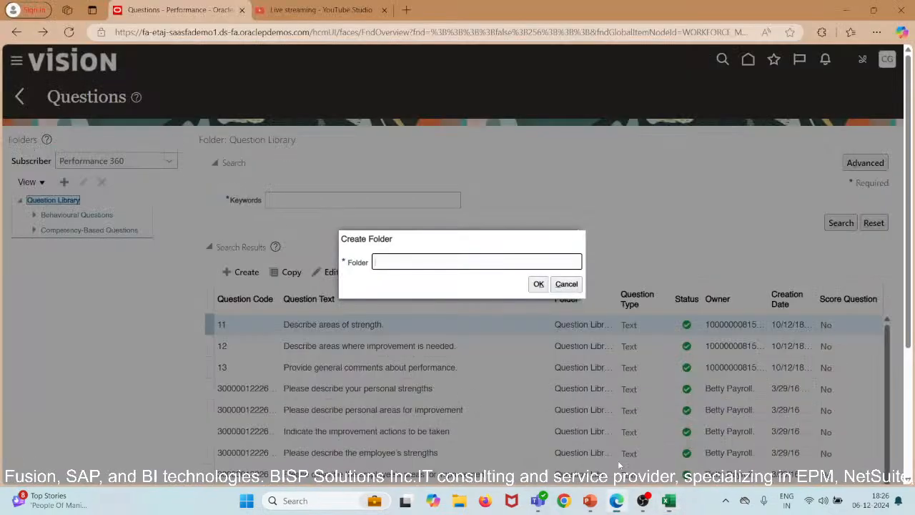
key(ctrl+v)
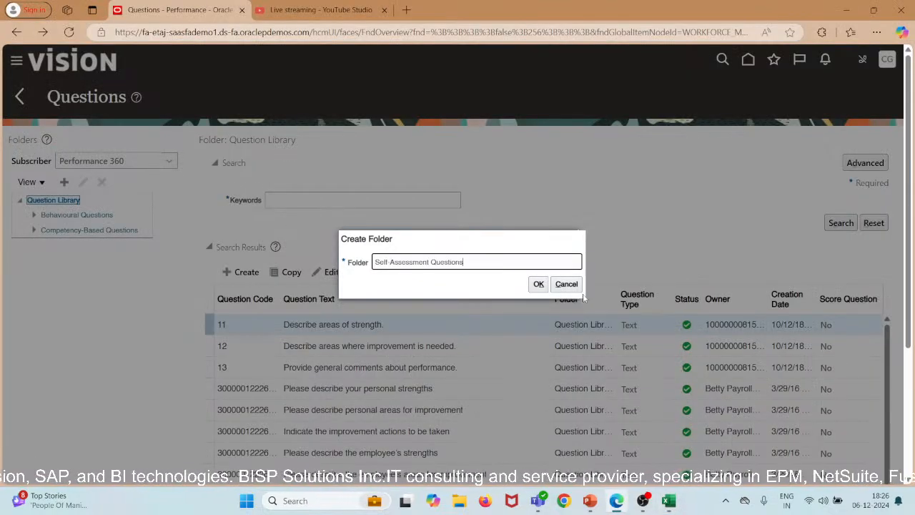
click(539, 285)
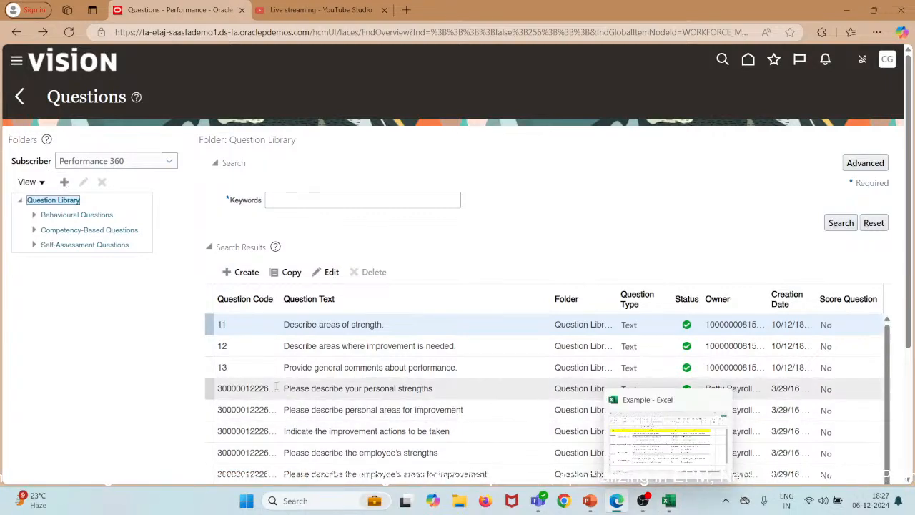
Create a Peer Feedback Questions folder under Question Library with its name copied from the Excel list.
click(64, 182)
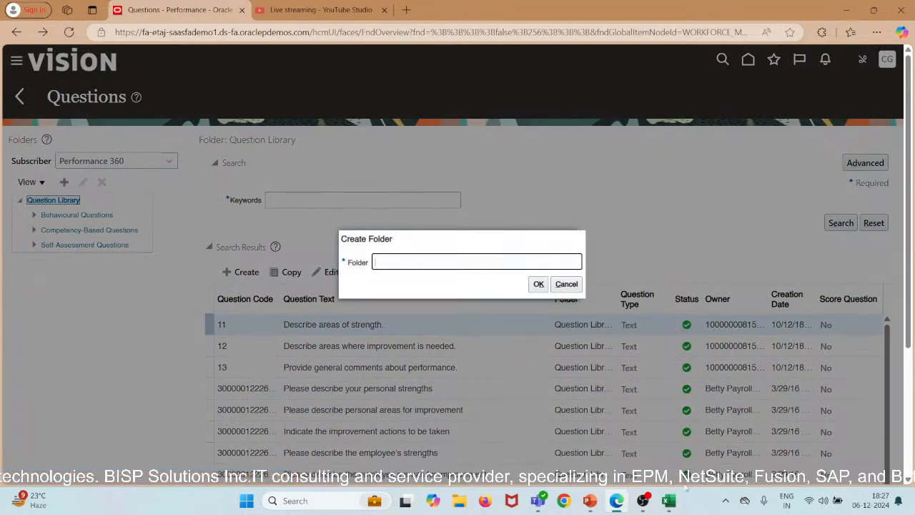
click(668, 472)
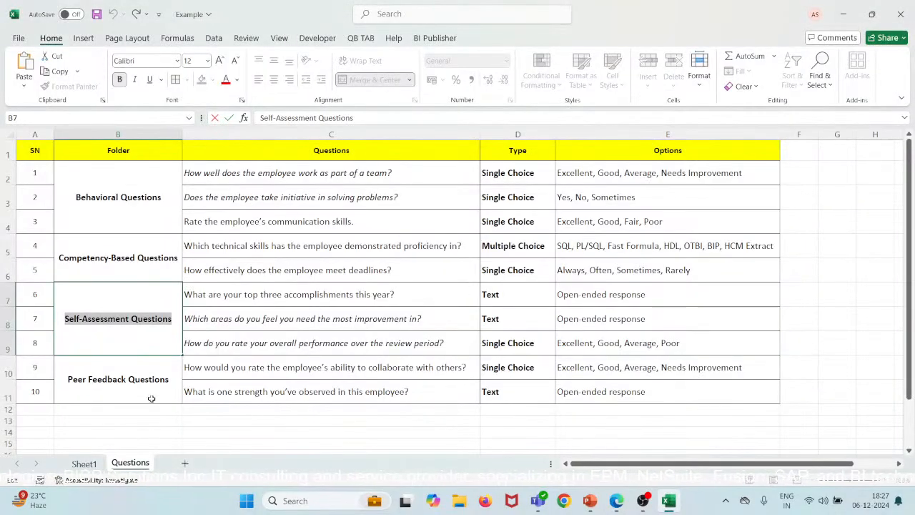
click(170, 381)
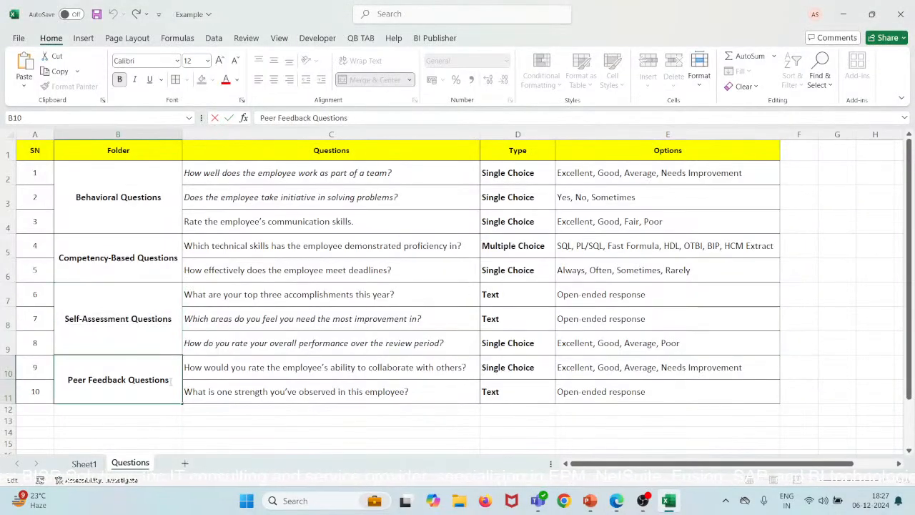
drag(170, 381, 67, 379)
key(ctrl+c)
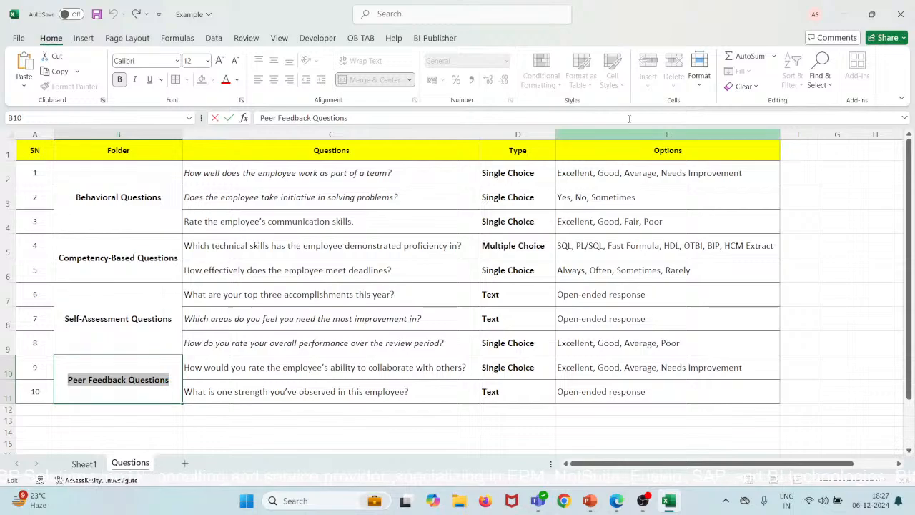
click(843, 15)
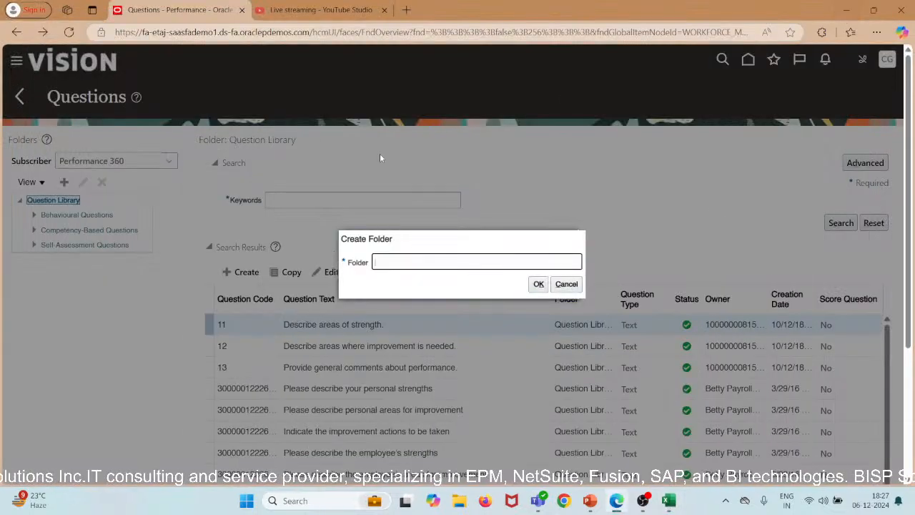
key(ctrl+v)
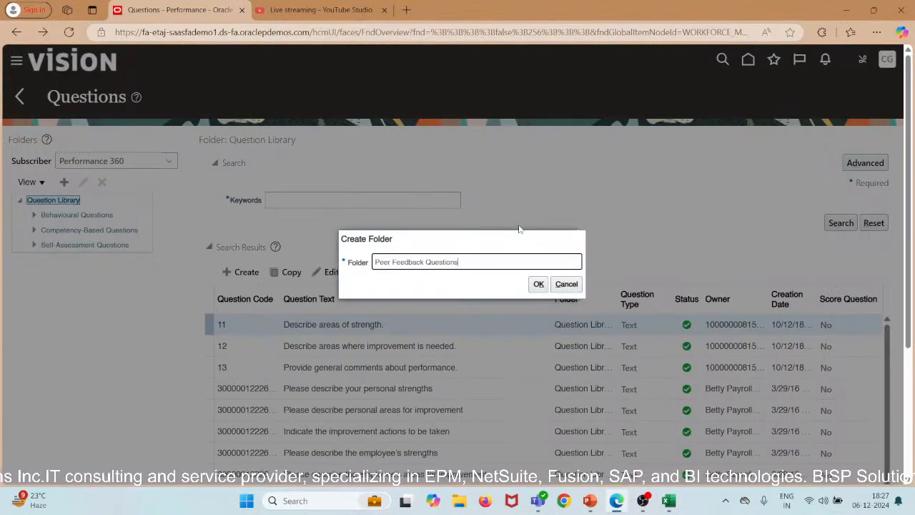
click(538, 284)
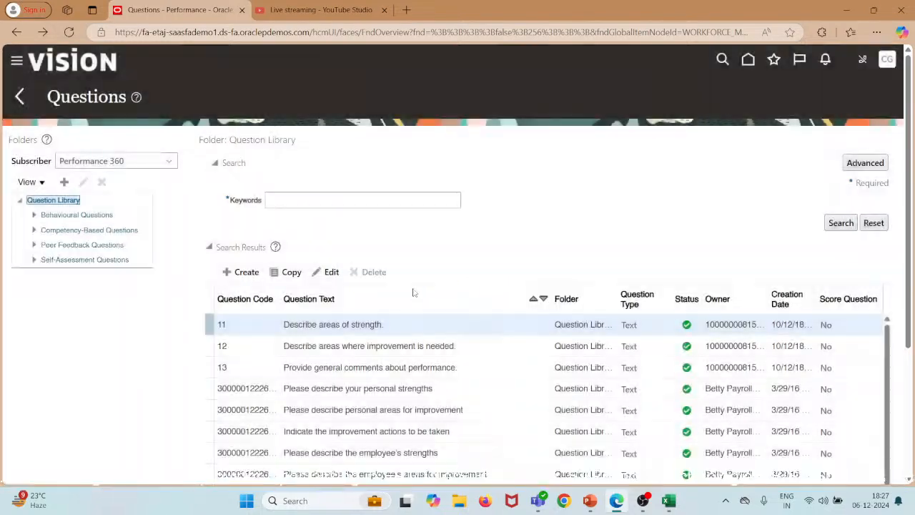
Select the Behavioural Questions folder and start creating a question in it.
click(88, 216)
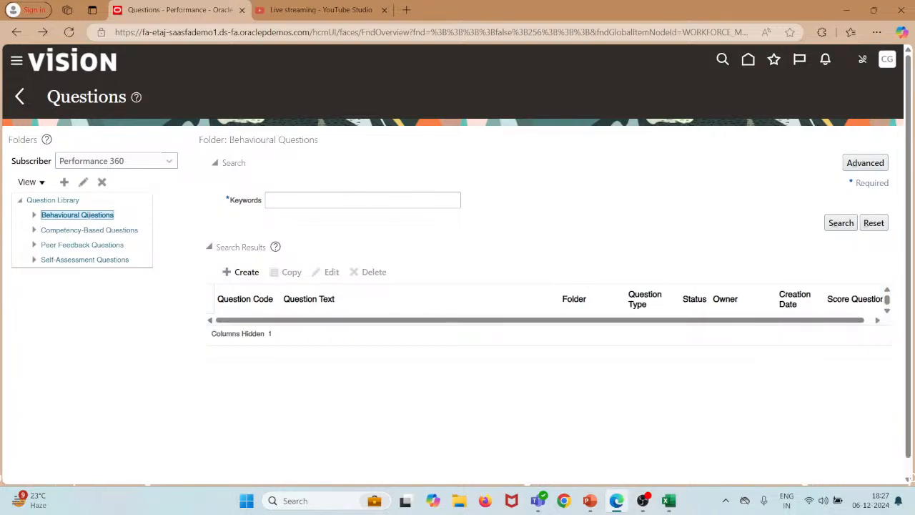
click(244, 279)
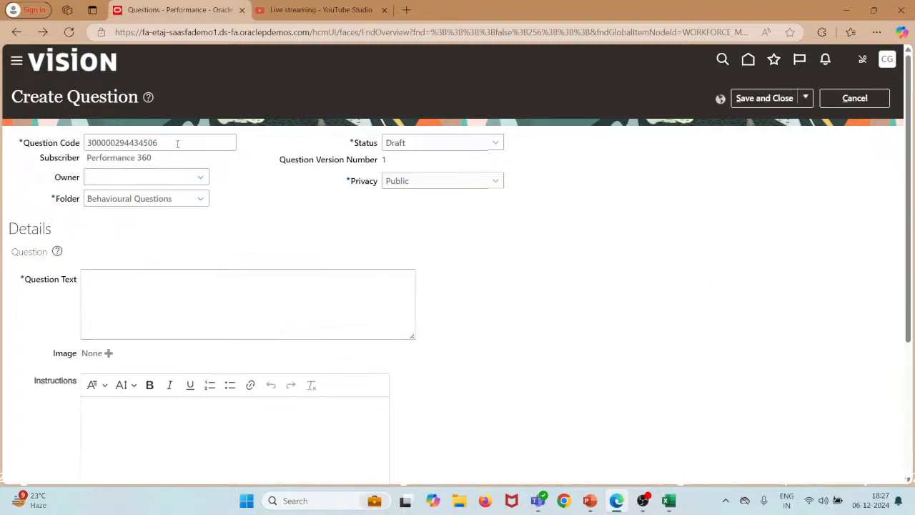
drag(177, 143, 77, 144)
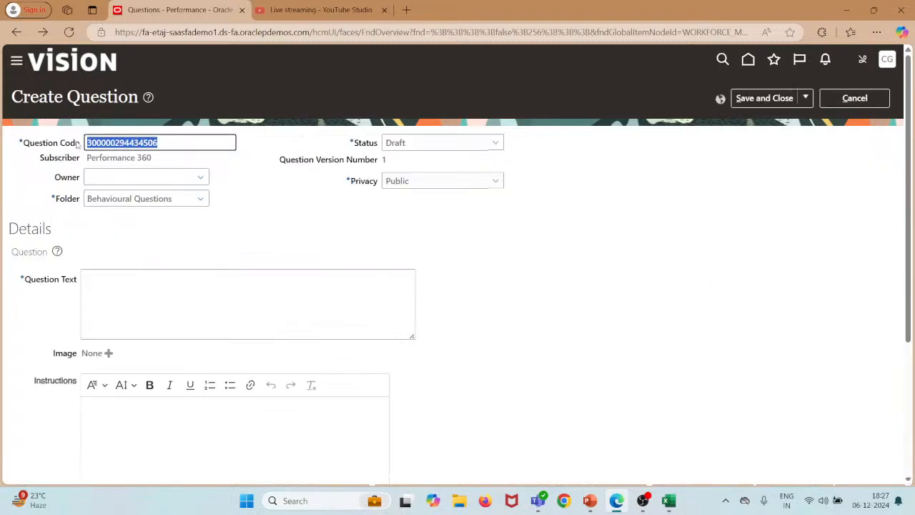
click(41, 182)
click(161, 146)
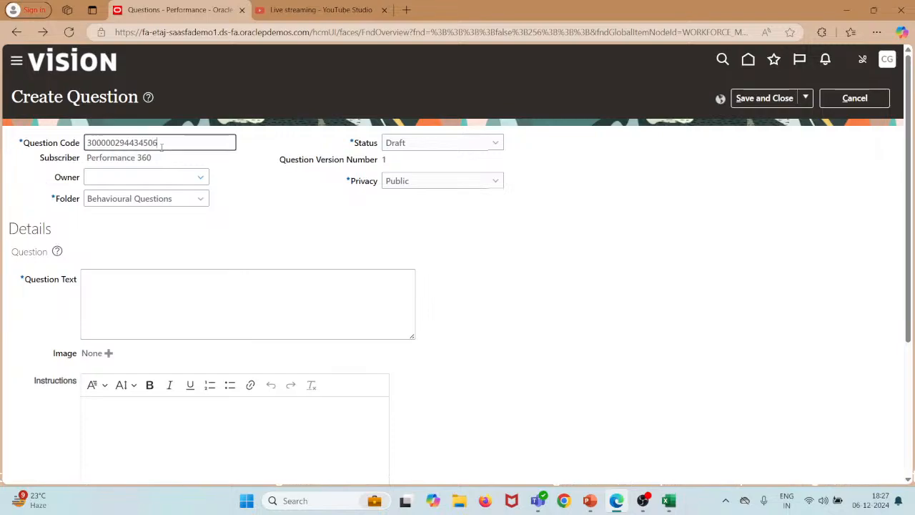
click(364, 236)
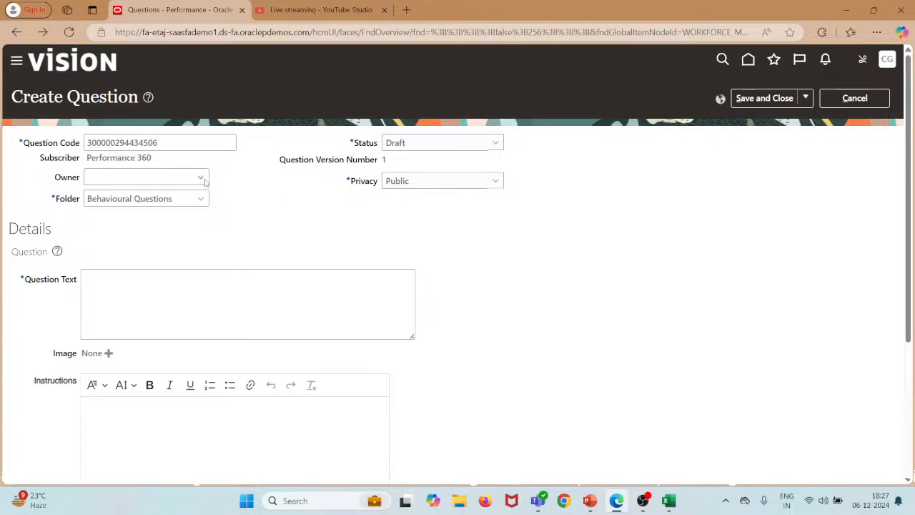
click(221, 256)
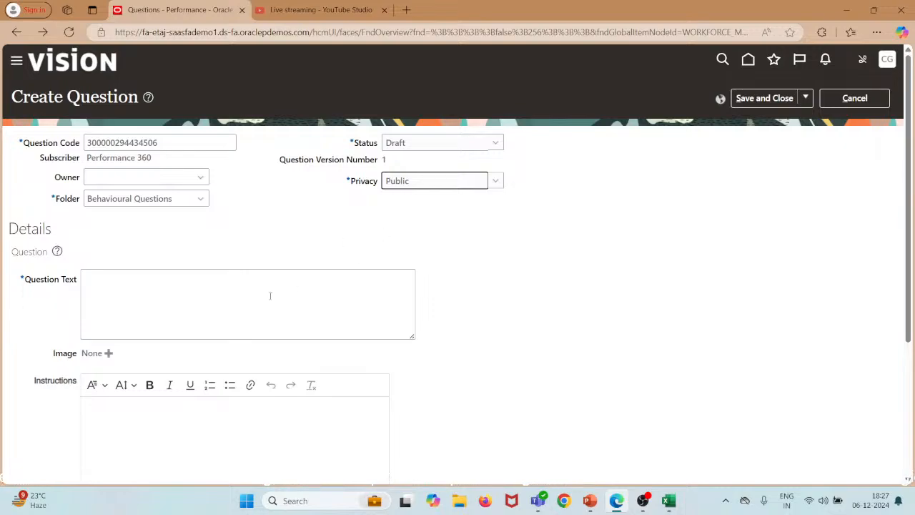
Switch to Excel and copy the first behavioral question, "How well does the employee work as part of a team?".
scroll(270, 295, down, 2)
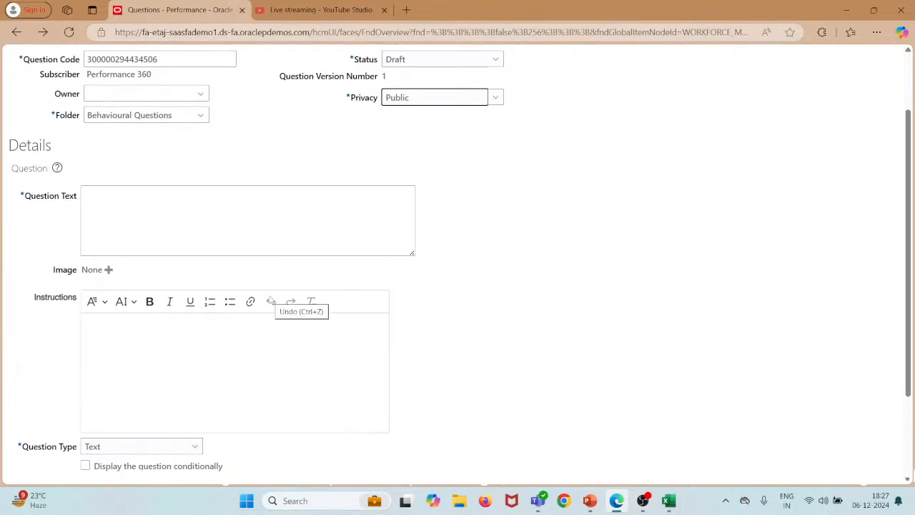
click(242, 236)
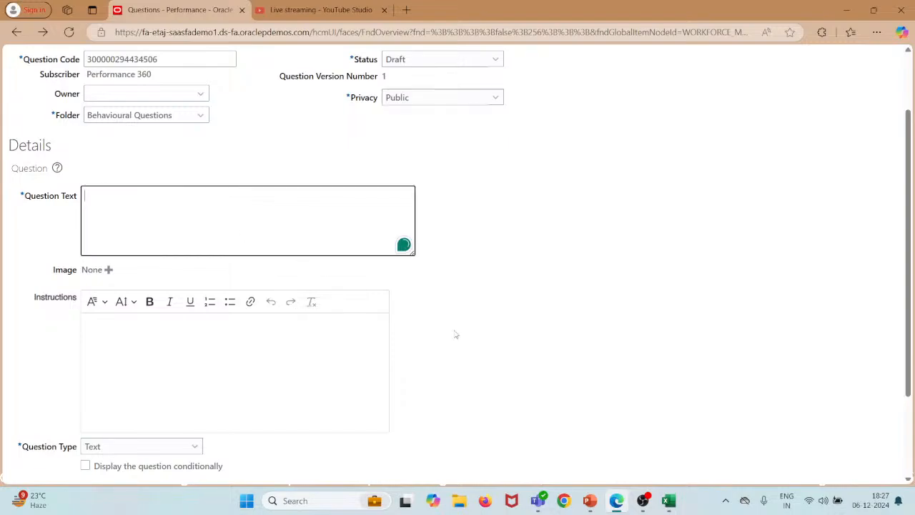
click(608, 423)
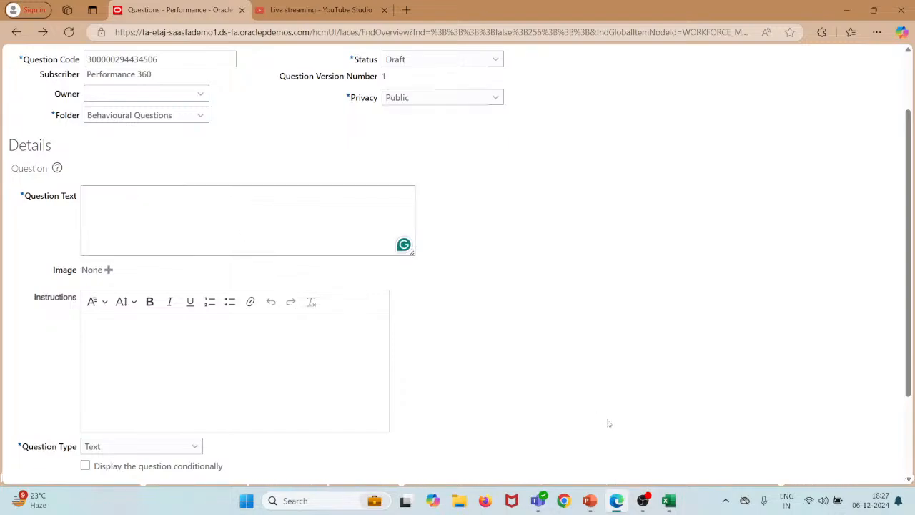
click(669, 501)
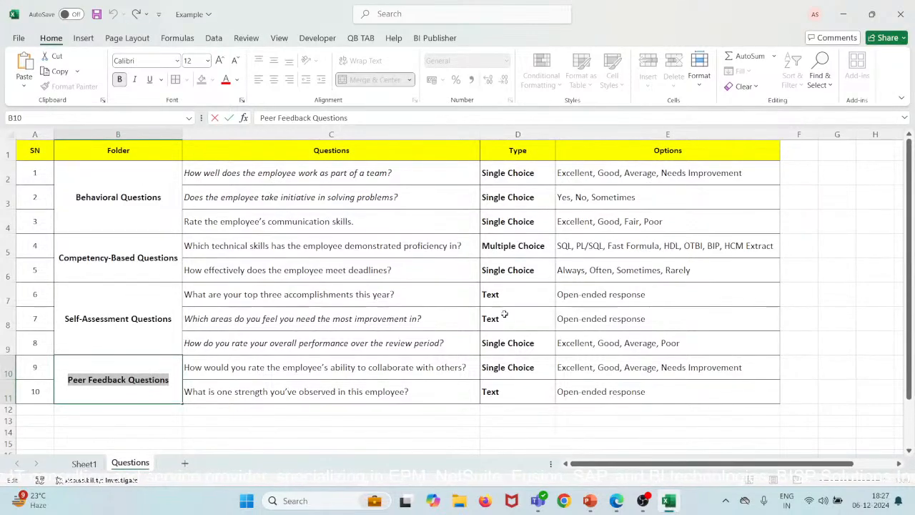
click(346, 211)
click(420, 173)
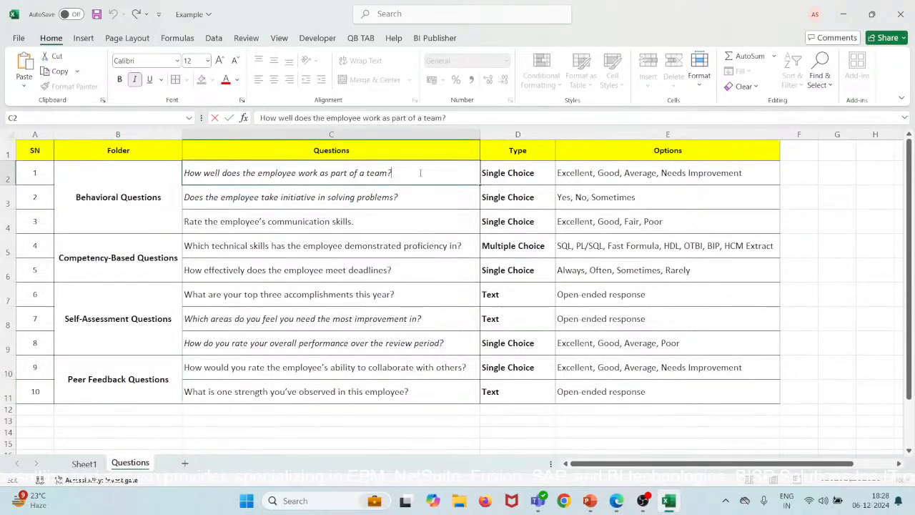
key(shift+Left)
key(shift+Left)
key(shift+Left)
key(shift+Left)
key(shift+Left)
key(shift+Left)
key(shift+Left)
key(shift+Left)
key(shift+Left)
key(shift+Left)
key(shift+Left)
key(shift+Left)
key(shift+Left)
key(shift+Left)
key(shift+Left)
key(shift+Left)
key(shift+Left)
key(shift+Left)
key(shift+Left)
key(shift+Left)
key(ctrl+c)
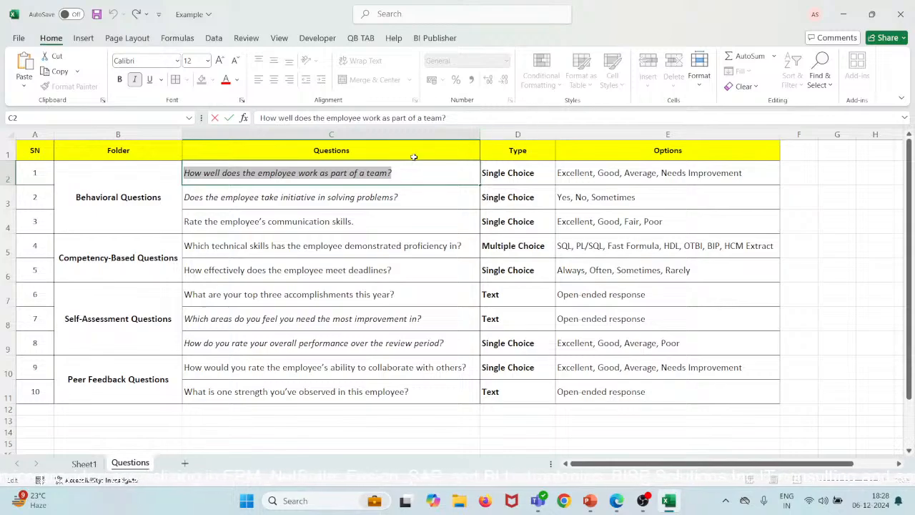
Return to the browser and set the question text to "How well does the employee work as part of a team?".
click(844, 13)
click(204, 219)
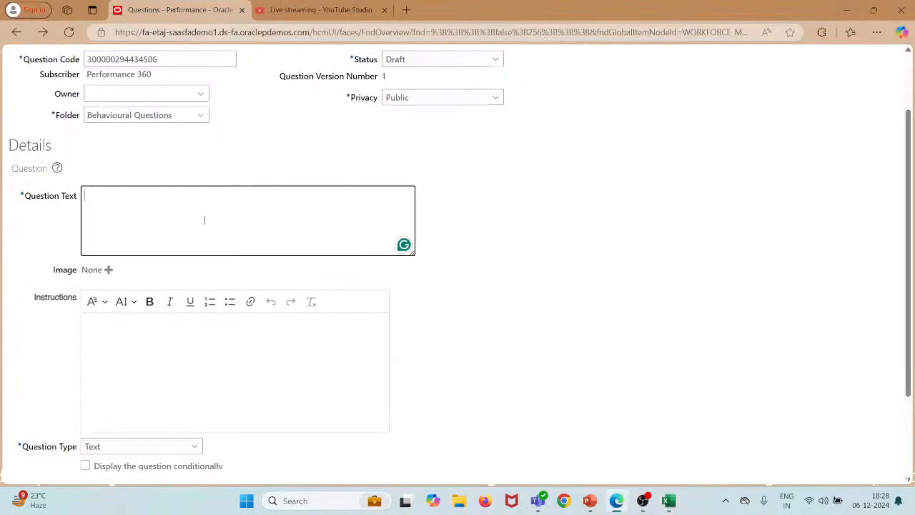
key(ctrl+v)
scroll(204, 220, down, 3)
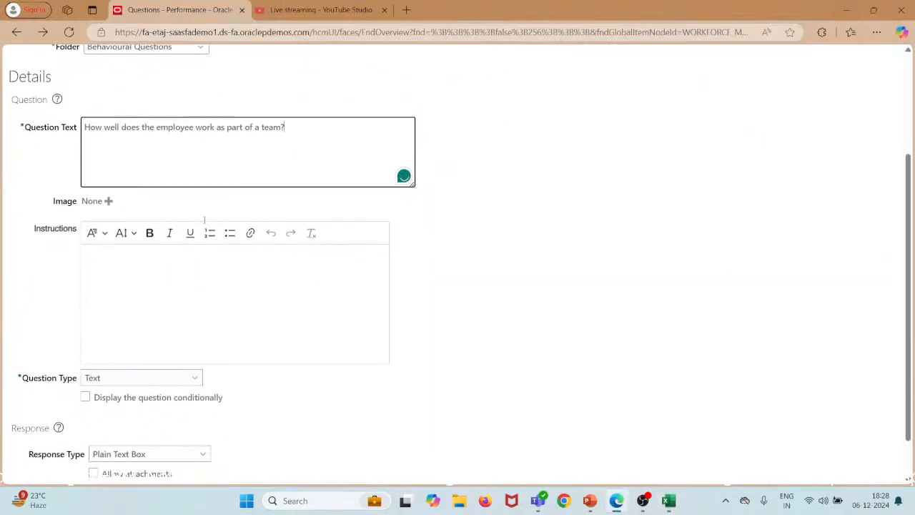
click(203, 220)
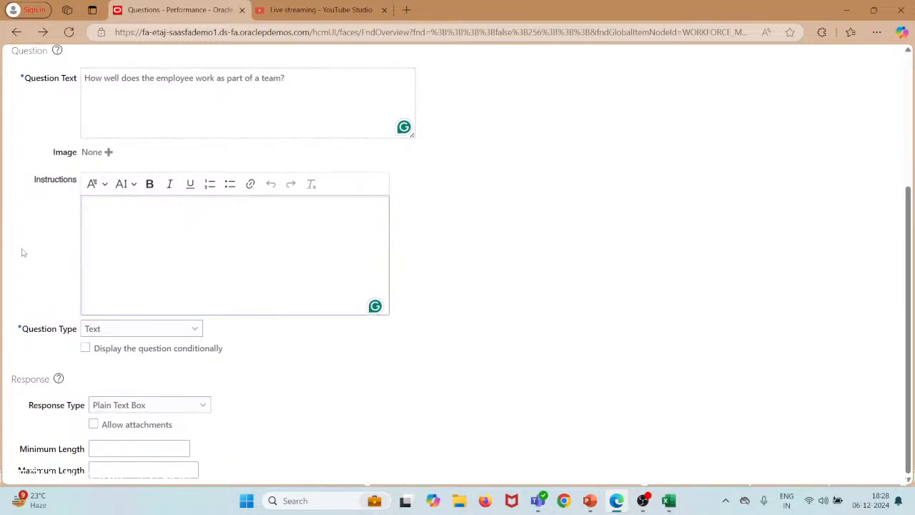
Check the first question's type in the Excel list, then return to the browser and set the question type to Single Choice.
click(163, 330)
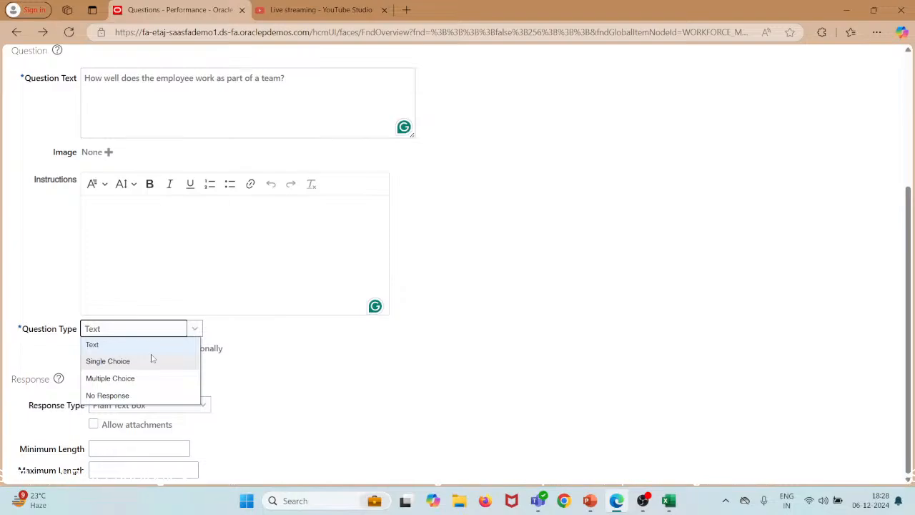
mouse_move(681, 504)
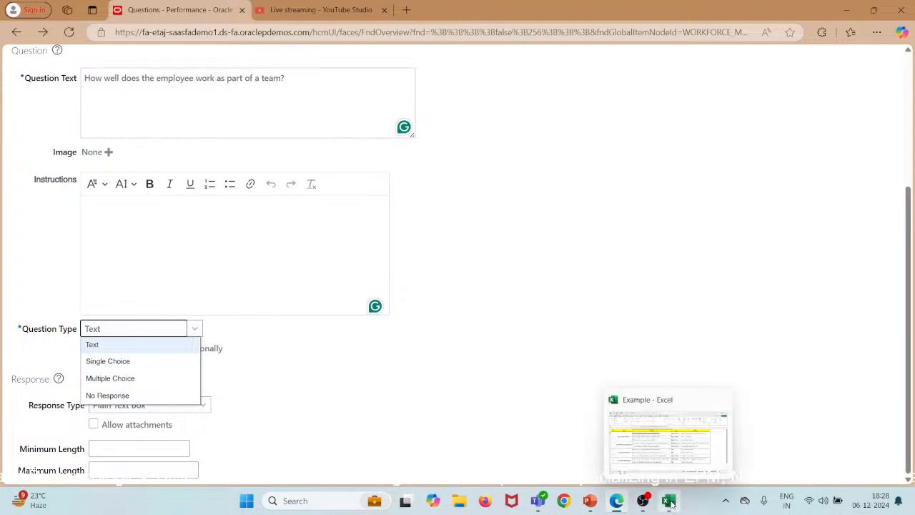
click(647, 412)
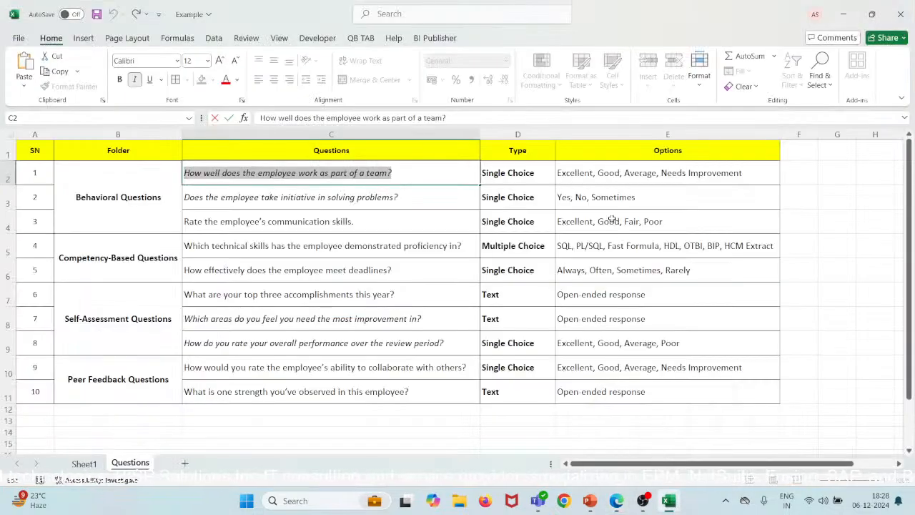
click(503, 173)
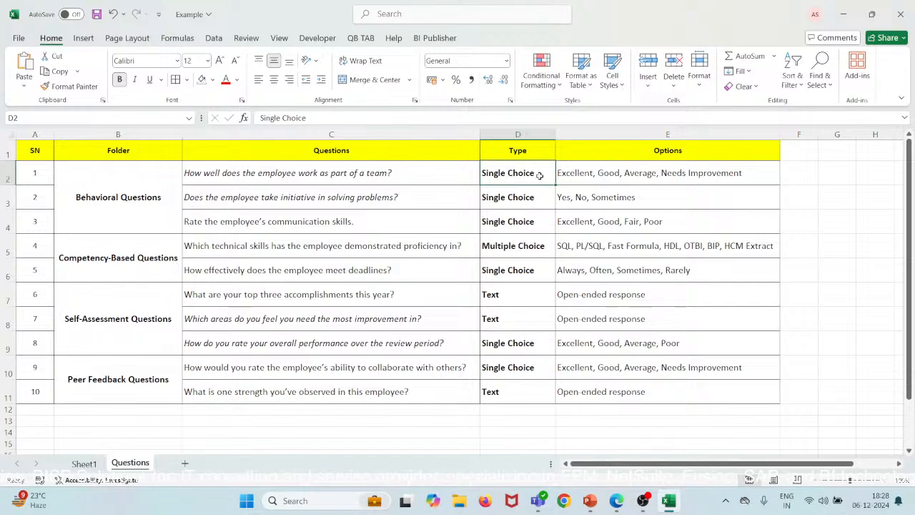
click(844, 7)
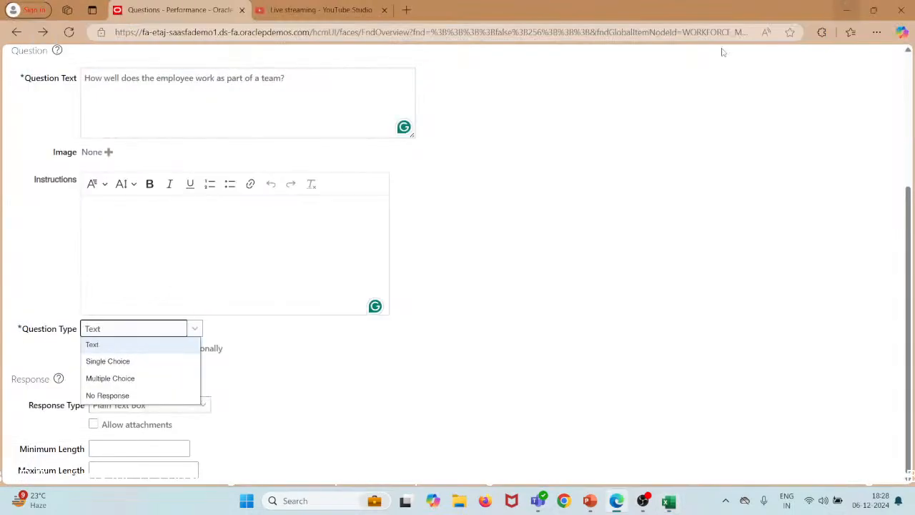
click(124, 363)
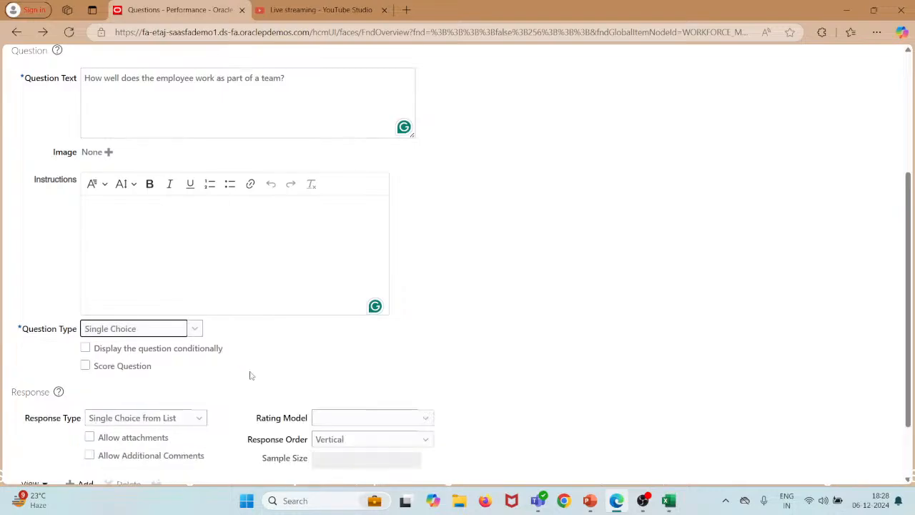
scroll(250, 375, down, 2)
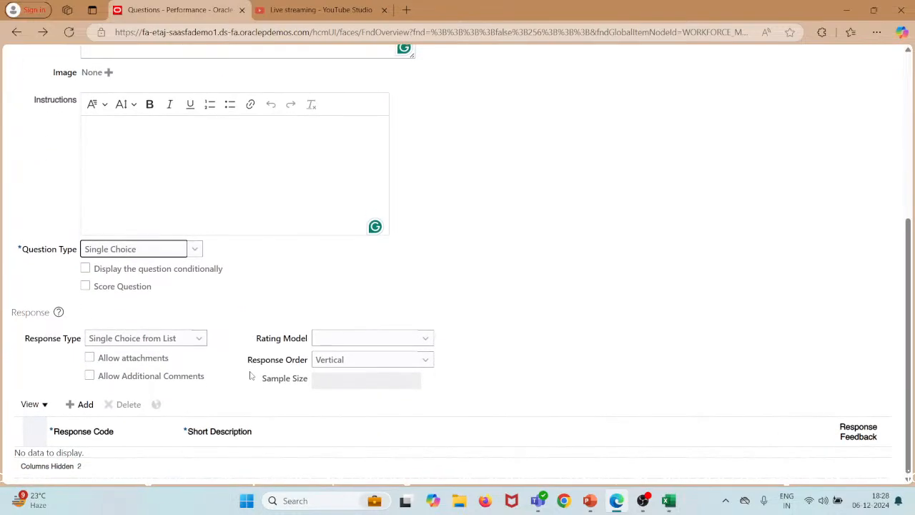
right_click(251, 373)
click(82, 406)
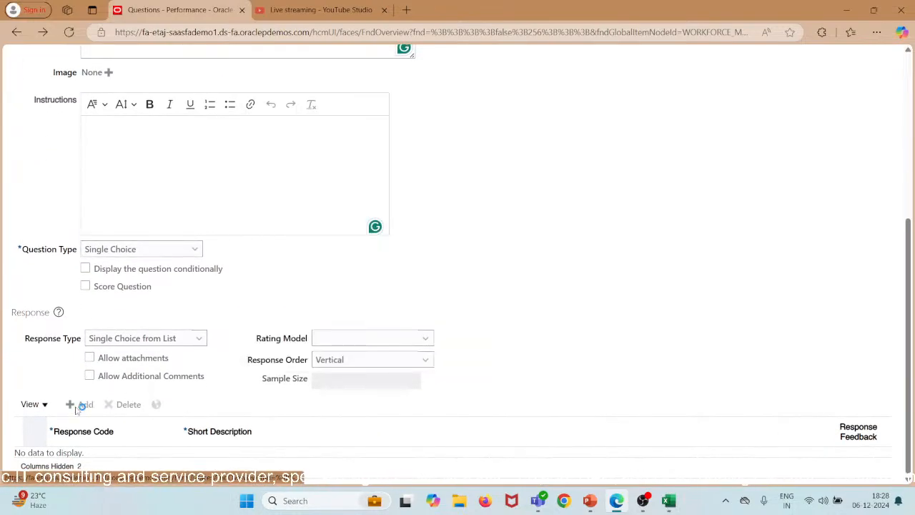
scroll(229, 388, down, 1)
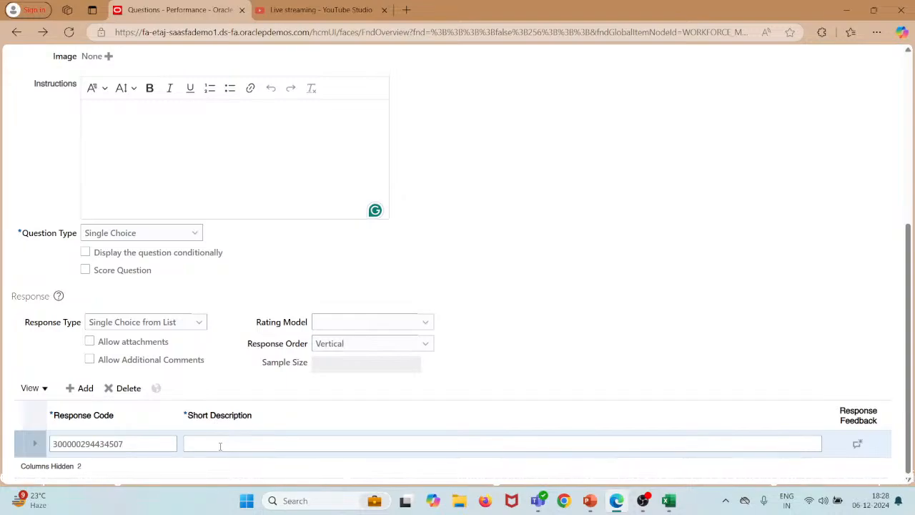
click(124, 388)
click(527, 281)
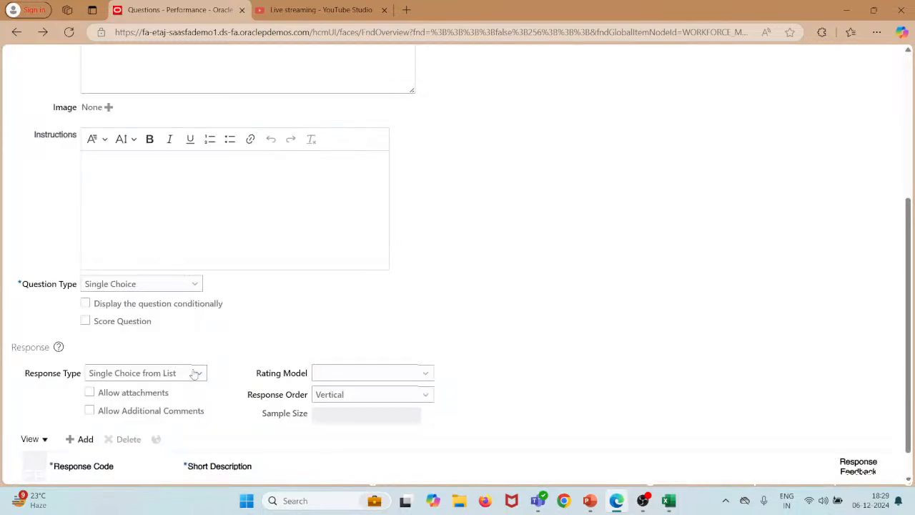
Keep the response type Single Choice from List and fill the responses from the Evaluation Rating rating model.
click(195, 374)
click(174, 390)
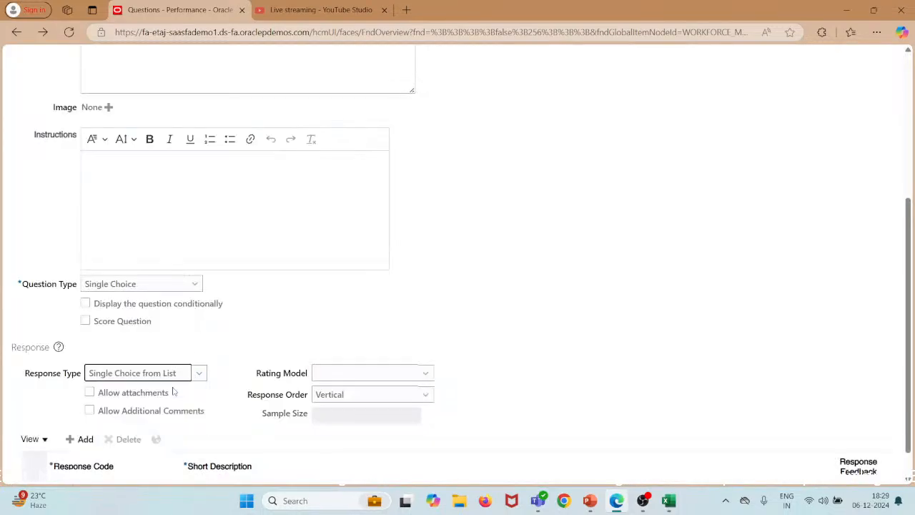
click(321, 372)
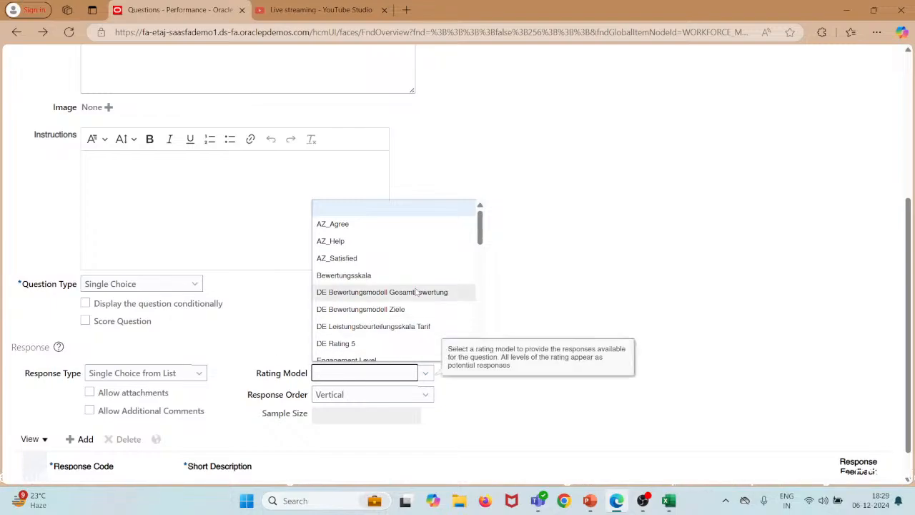
scroll(417, 292, down, 5)
scroll(417, 292, up, 2)
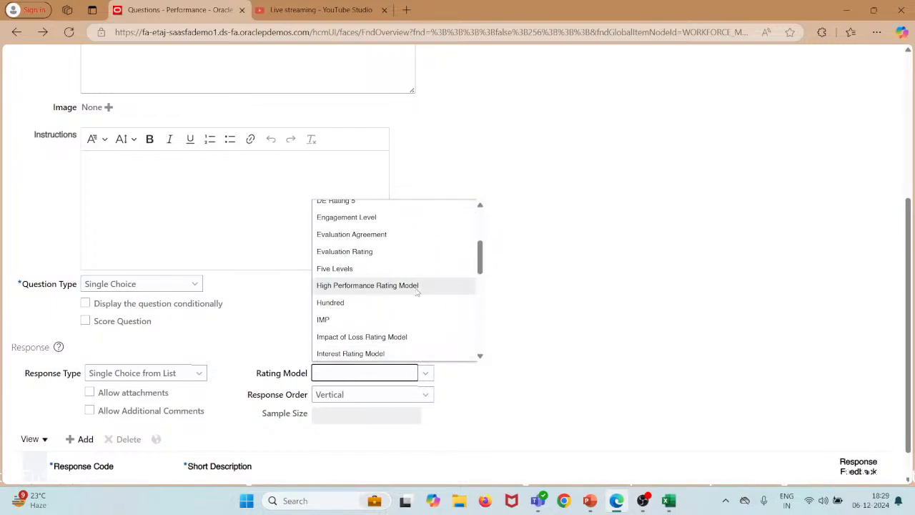
scroll(416, 291, up, 2)
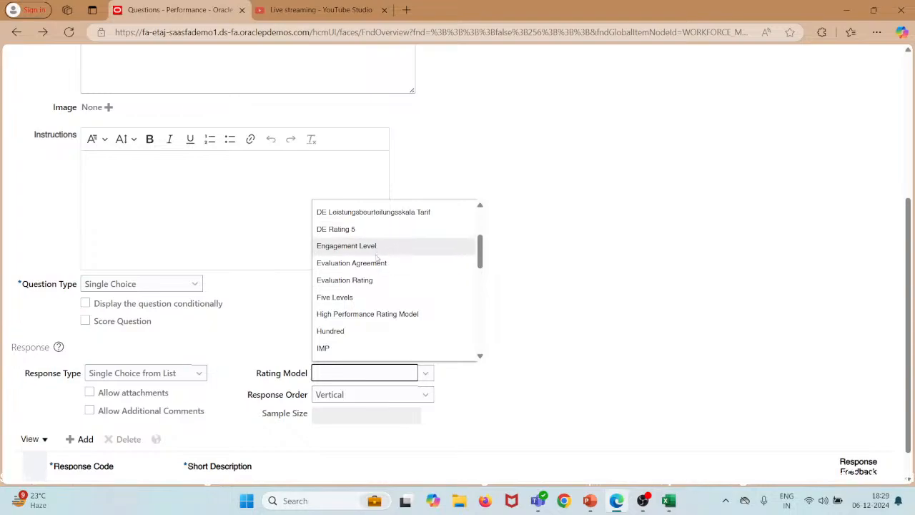
click(358, 279)
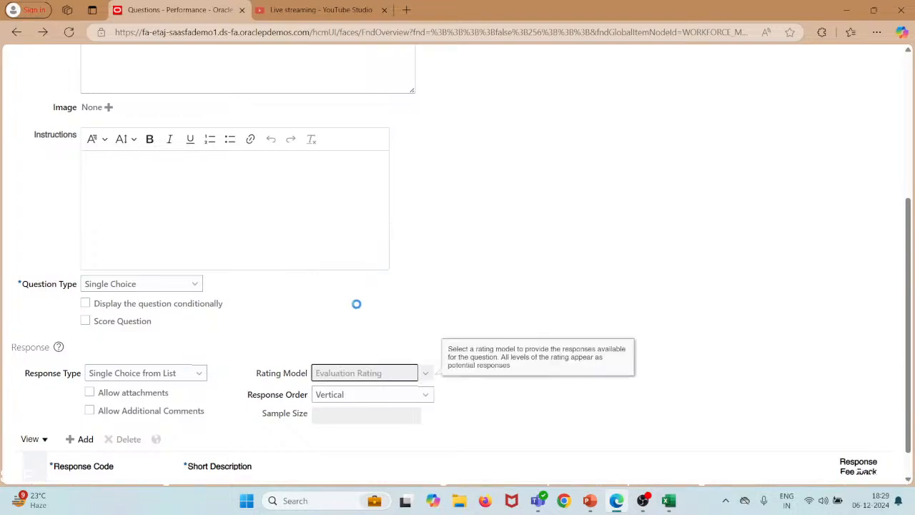
scroll(356, 307, down, 3)
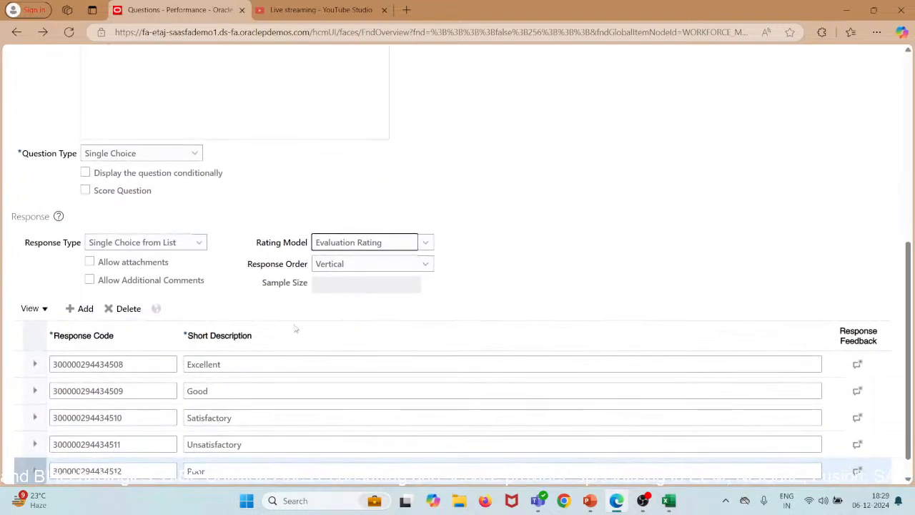
scroll(303, 275, down, 1)
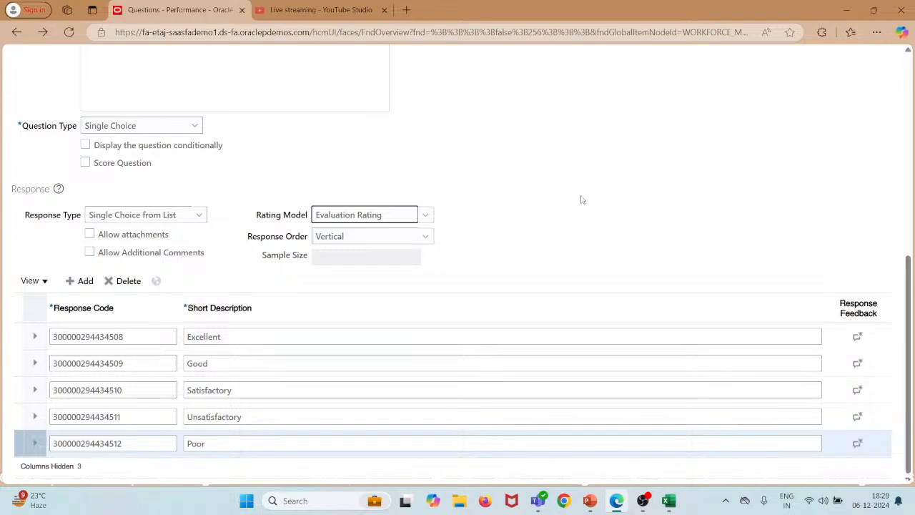
Save the teamwork question, close it and acknowledge the confirmation.
scroll(581, 199, up, 5)
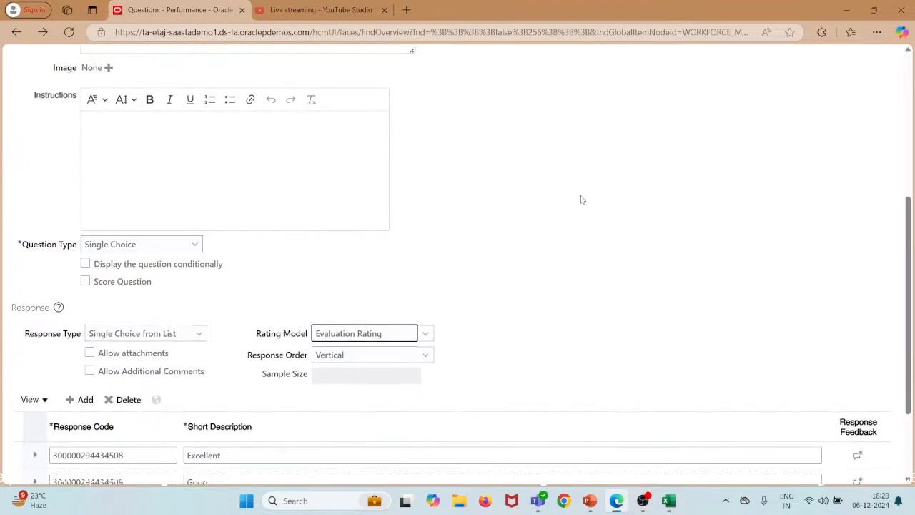
scroll(582, 200, up, 2)
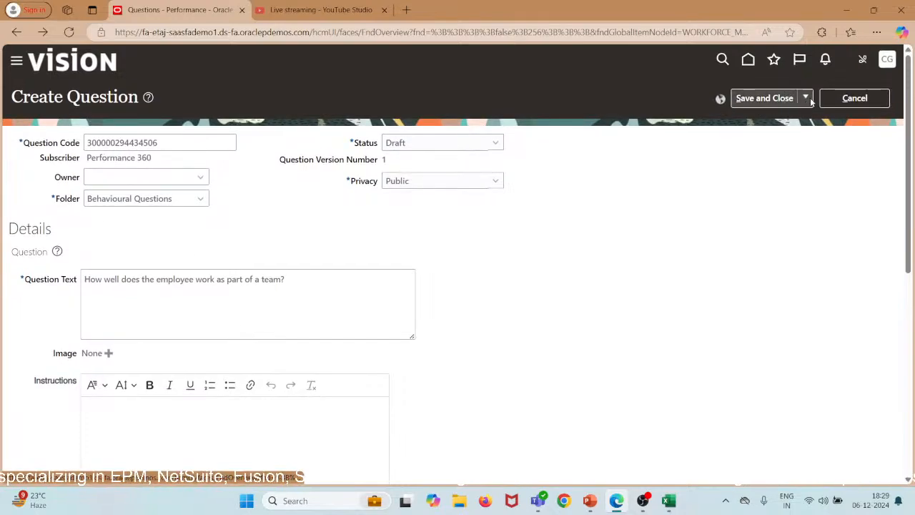
mouse_move(783, 102)
click(757, 119)
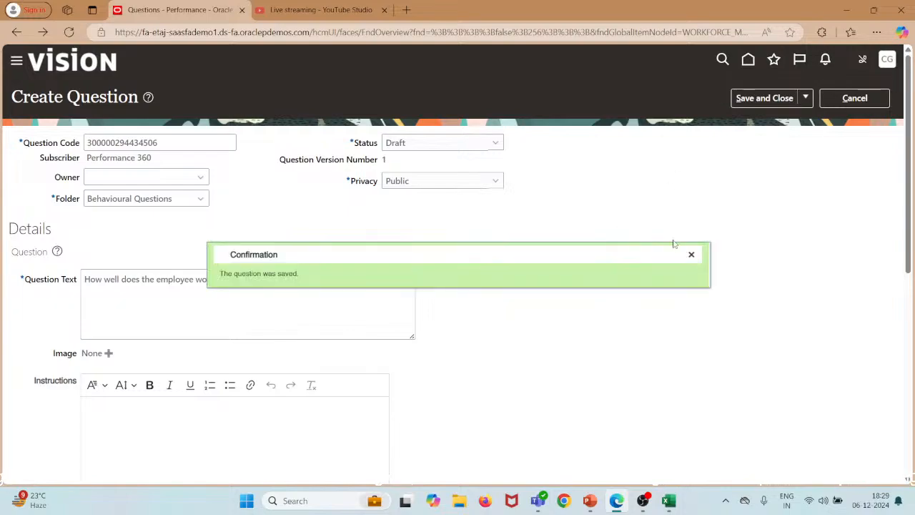
click(692, 254)
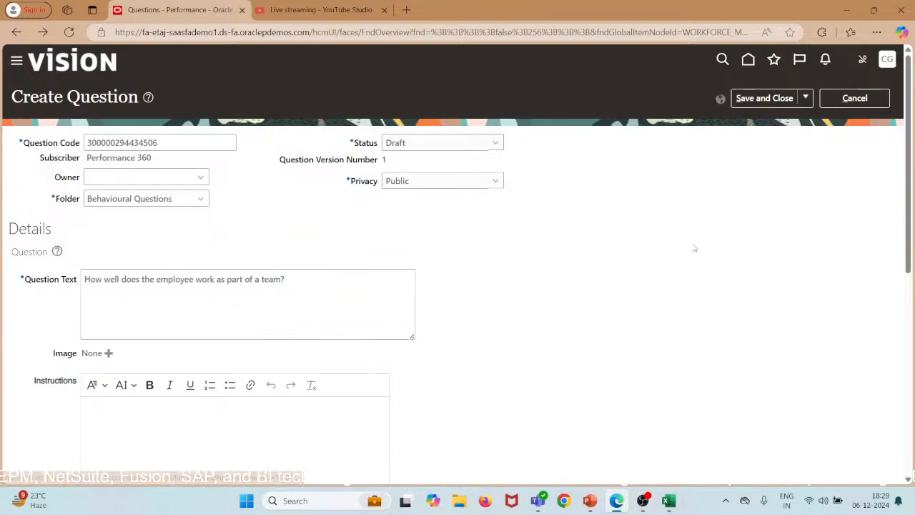
click(777, 99)
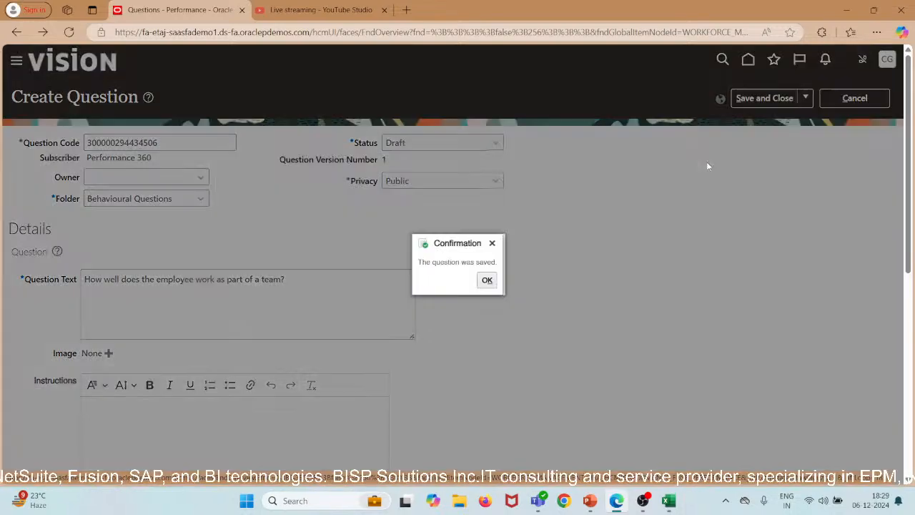
click(487, 279)
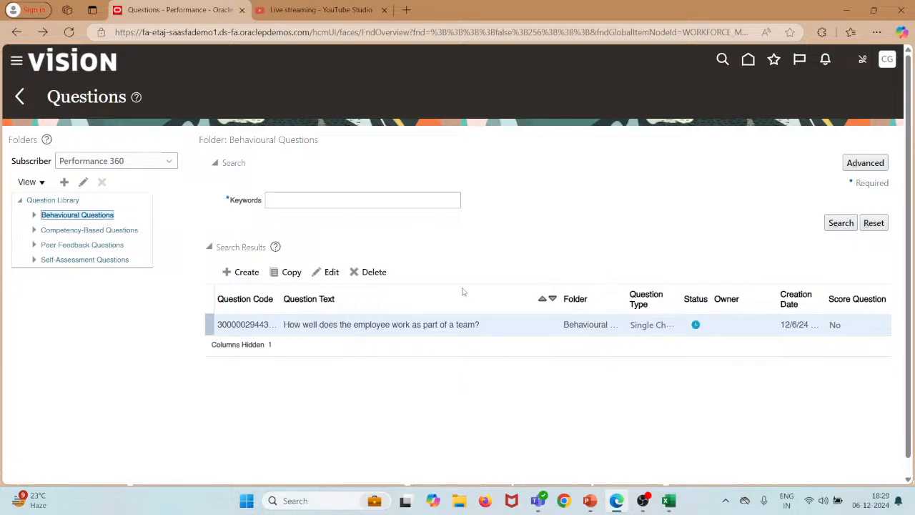
Start another question in the Behavioural Questions folder, then switch to Excel and copy "Does the employee take initiative in solving problems?".
click(247, 273)
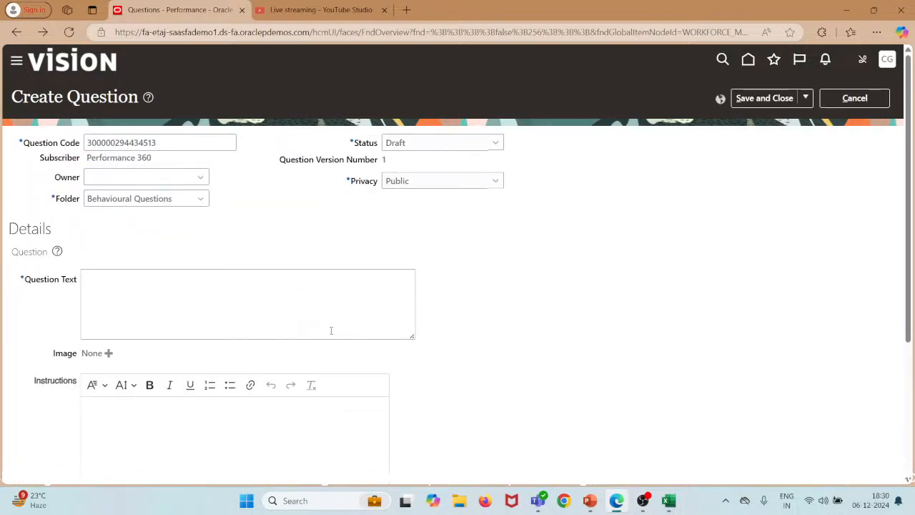
click(303, 300)
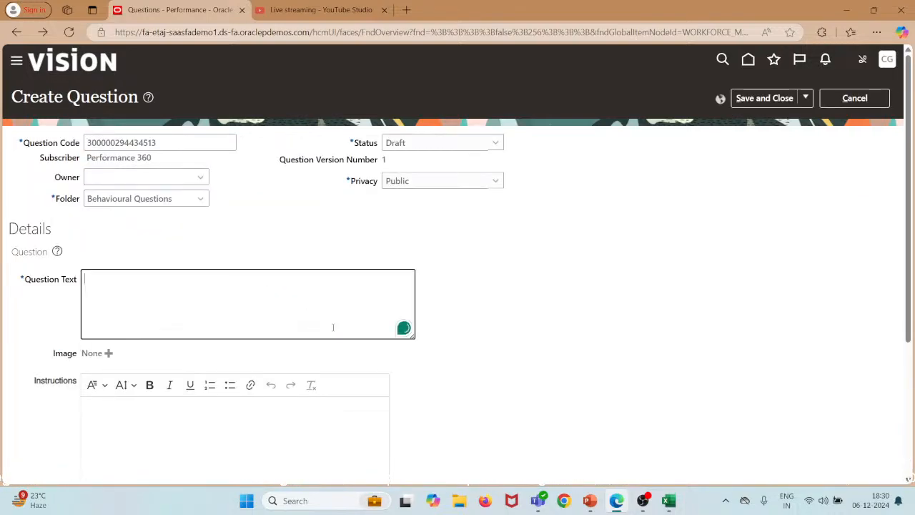
mouse_move(668, 501)
click(615, 429)
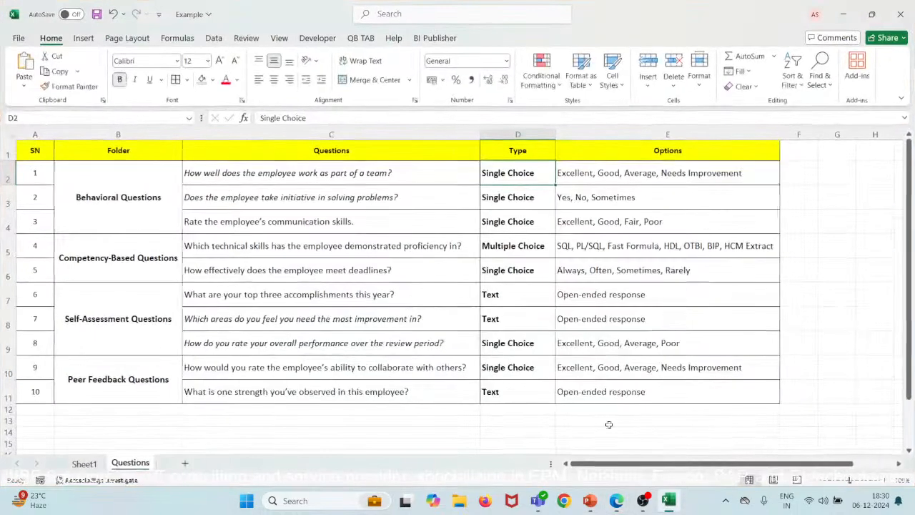
double_click(398, 197)
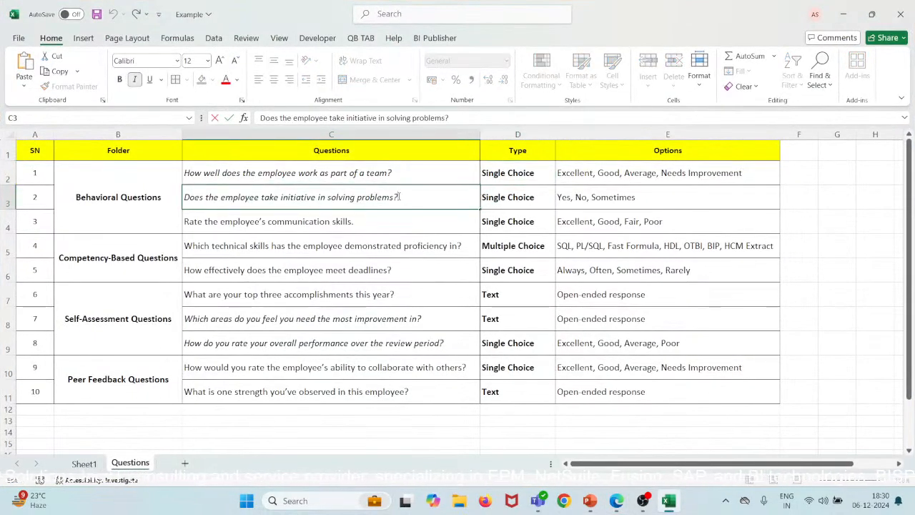
key(ctrl+shift+Left)
key(ctrl+shift+Left)
key(ctrl+shift+Left)
key(ctrl+shift+Left)
key(ctrl+shift+Left)
key(ctrl+shift+Left)
key(ctrl+shift+Left)
key(ctrl+shift+Left)
key(ctrl+c)
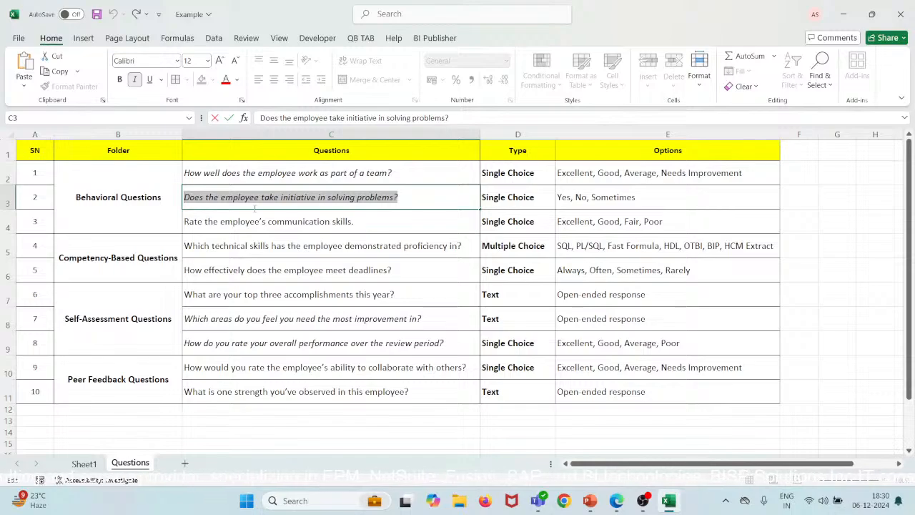
Return to the browser and set the question text to "Does the employee take initiative in solving problems?".
click(844, 13)
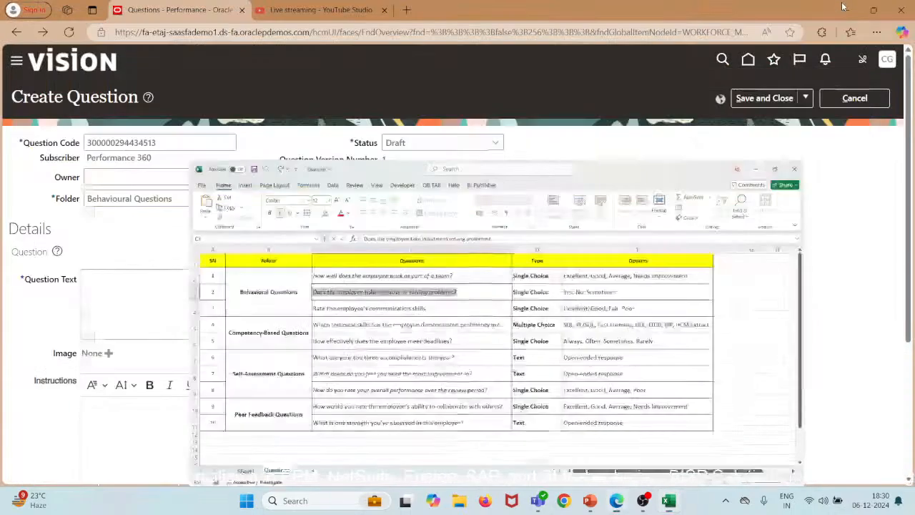
click(270, 284)
key(ctrl+v)
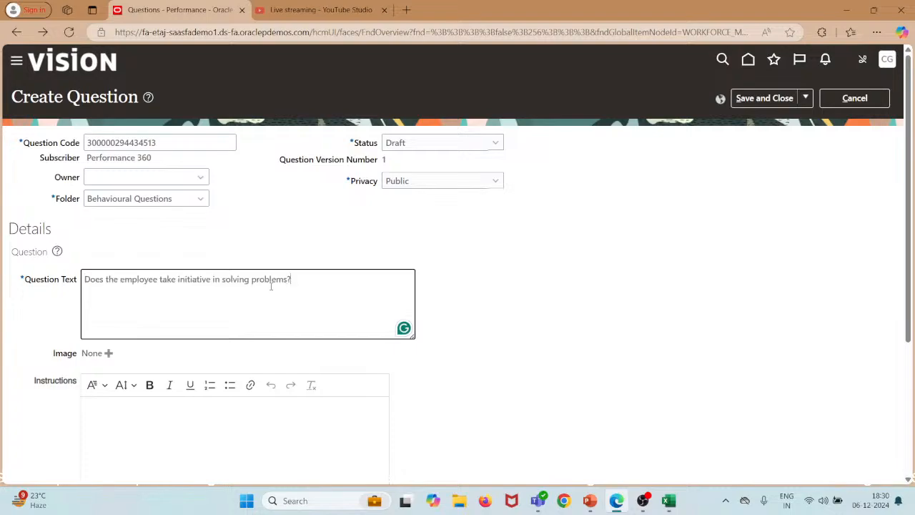
Set the question type of the problem-solving initiative question to Single Choice.
scroll(515, 320, down, 2)
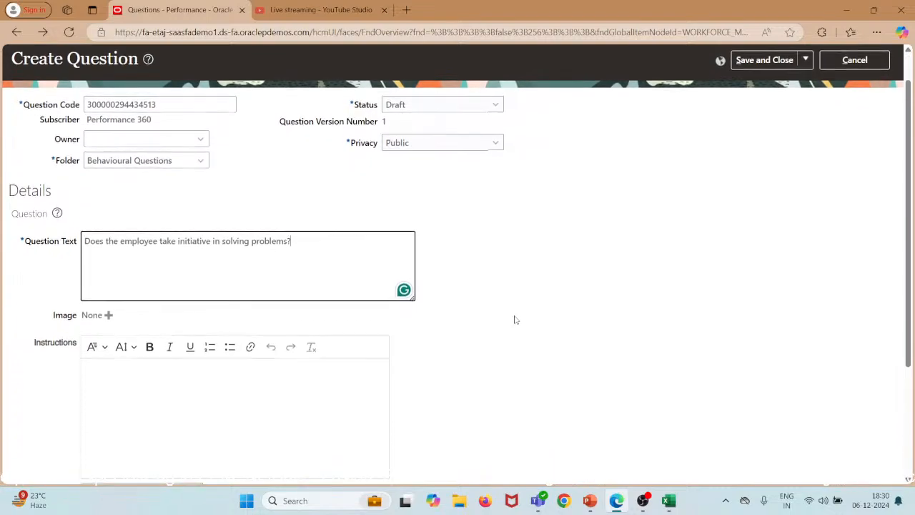
scroll(515, 320, down, 2)
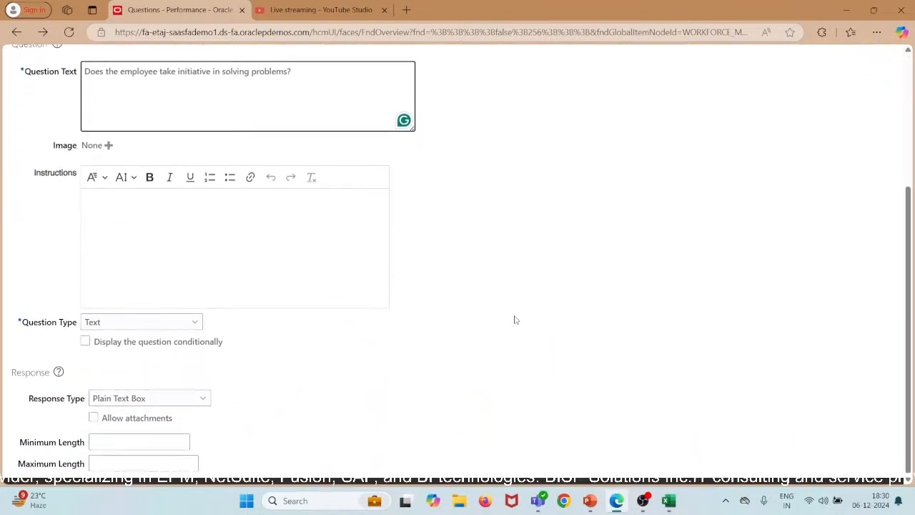
click(179, 328)
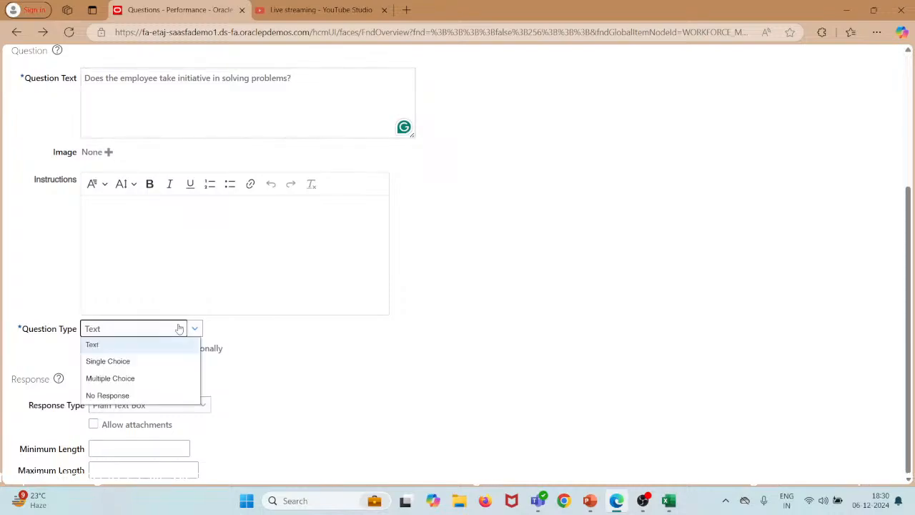
click(153, 362)
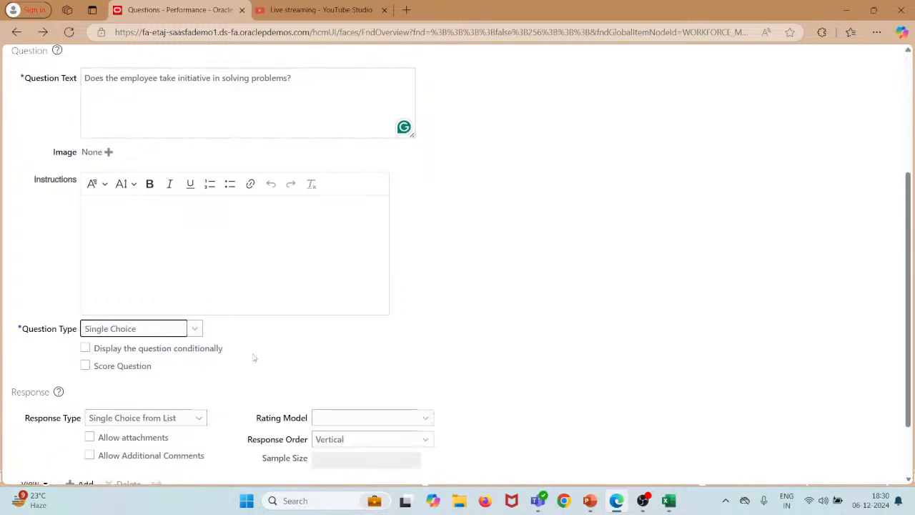
Fill the question's responses from the Yes/No rating model, keeping the response type Single Choice from List.
scroll(253, 357, down, 1)
click(363, 338)
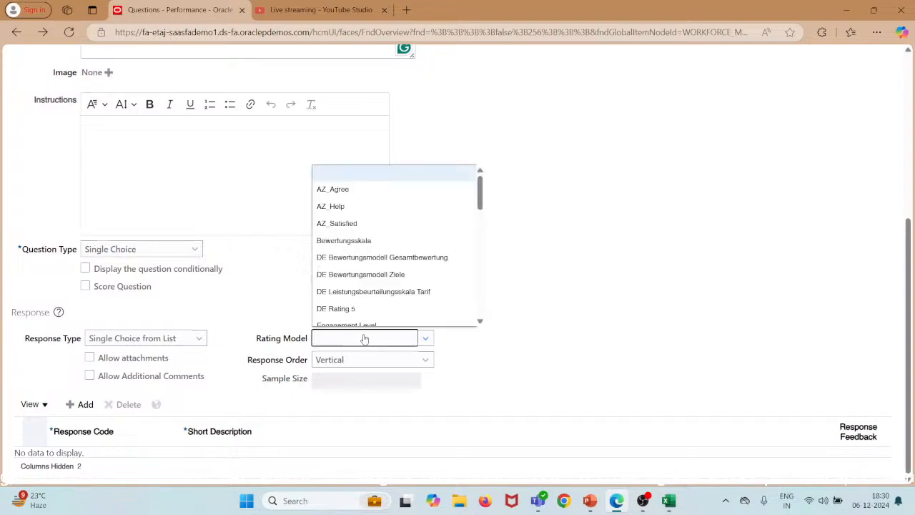
scroll(356, 286, down, 2)
scroll(355, 286, down, 3)
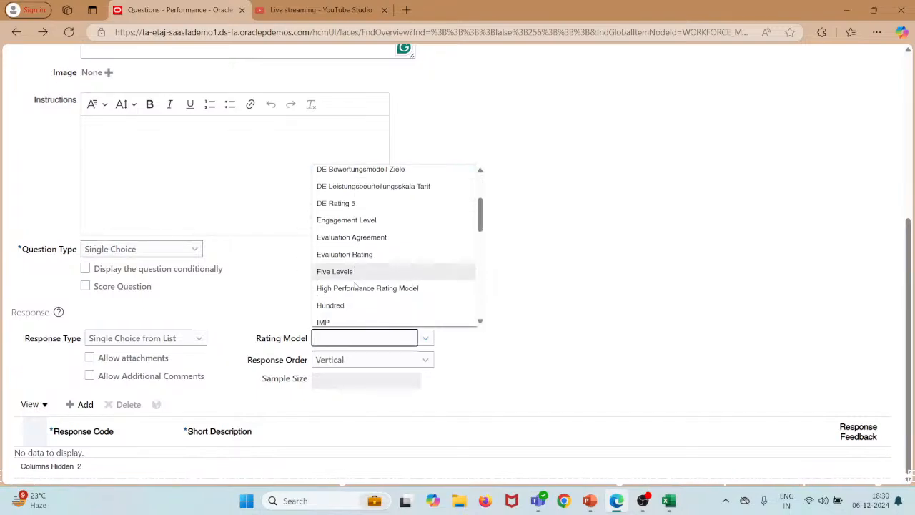
scroll(355, 286, down, 3)
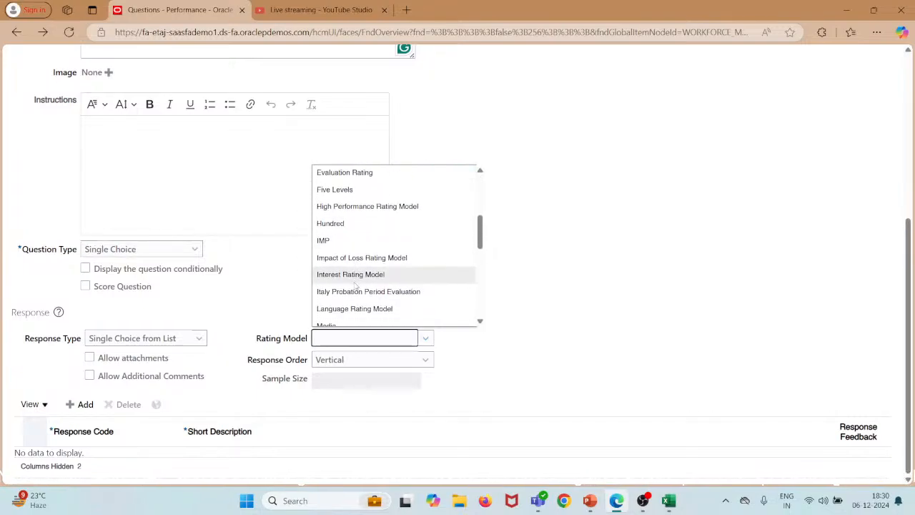
scroll(356, 286, down, 4)
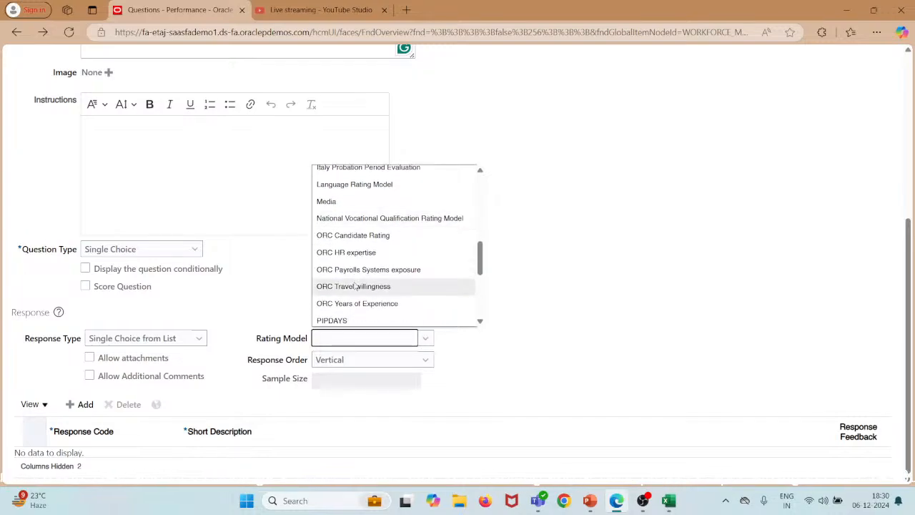
scroll(356, 287, down, 3)
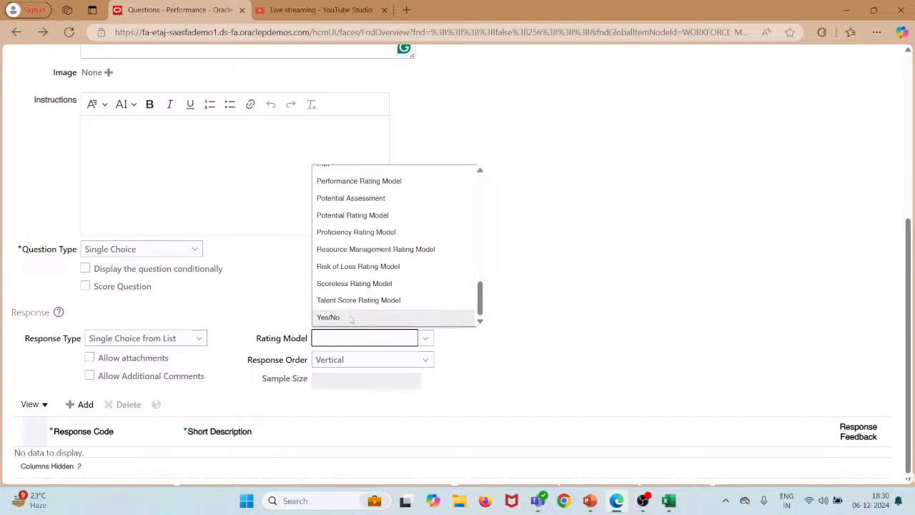
click(351, 318)
Add a third response with the short description "Sometimes" to the question.
scroll(455, 291, down, 1)
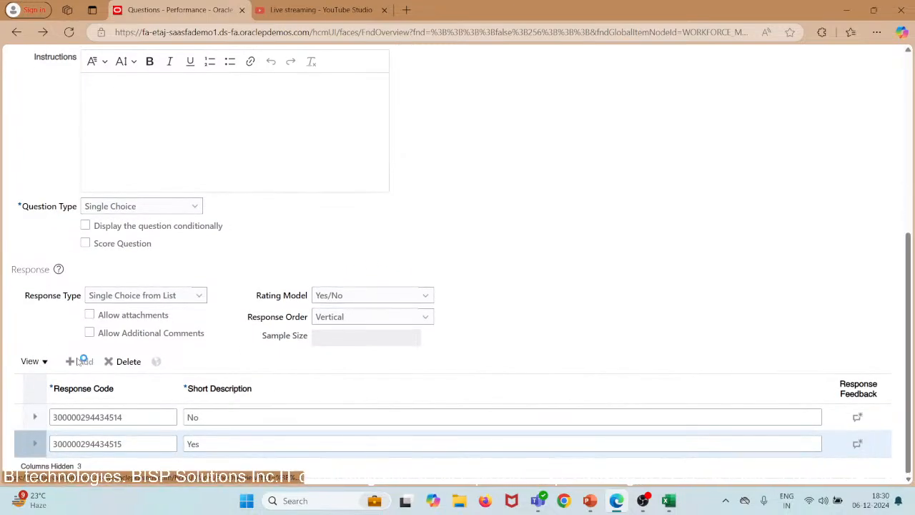
click(81, 362)
mouse_move(670, 499)
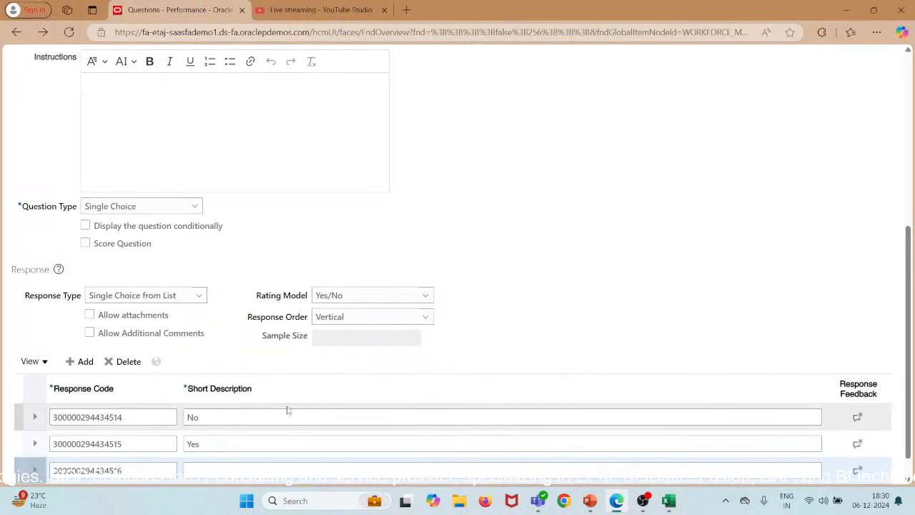
click(268, 467)
text(Sometimes)
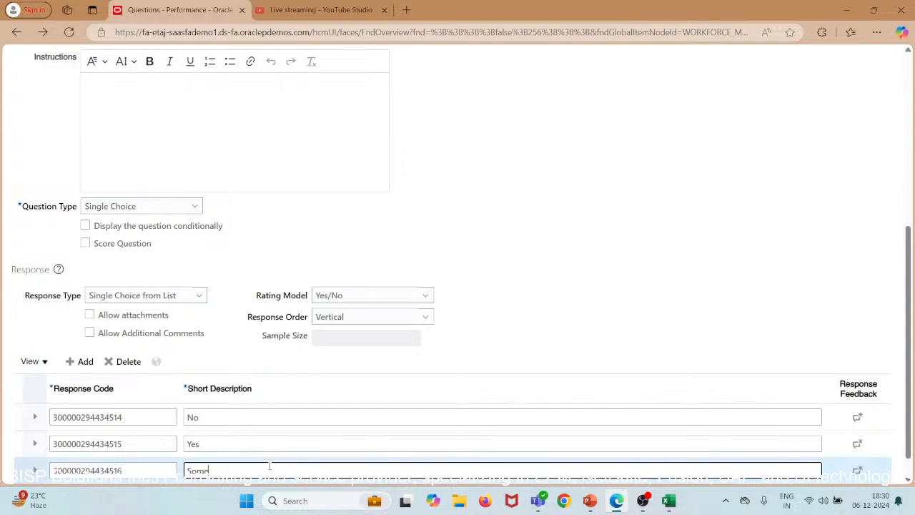
click(673, 264)
Save the problem-solving initiative question, close it and acknowledge the confirmation.
scroll(676, 268, up, 5)
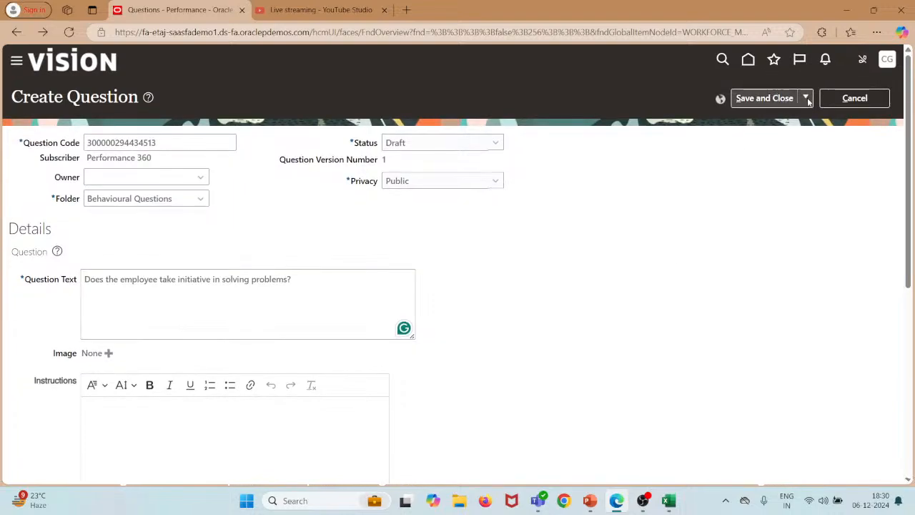
click(806, 98)
click(780, 117)
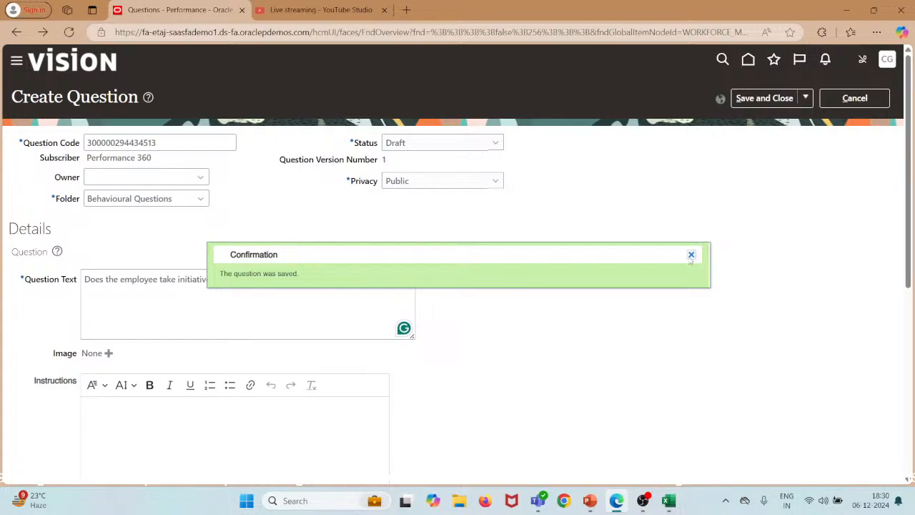
click(691, 255)
click(759, 98)
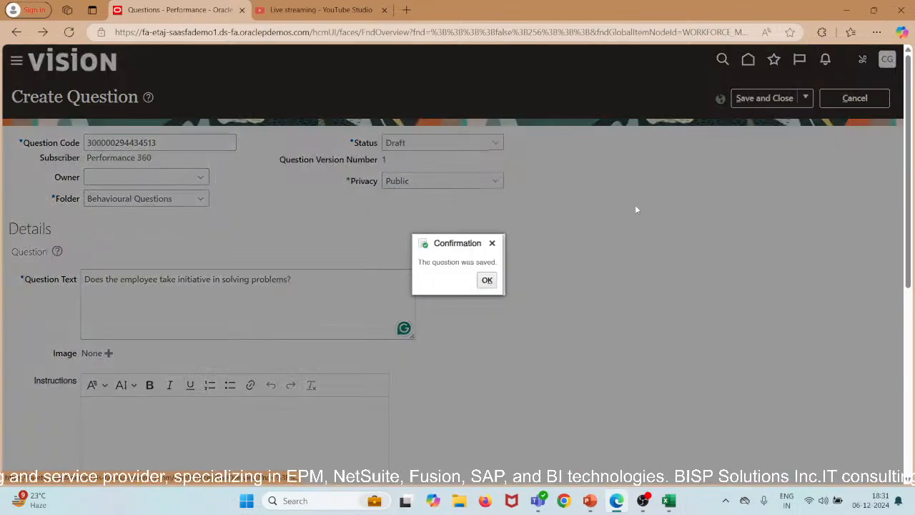
click(487, 281)
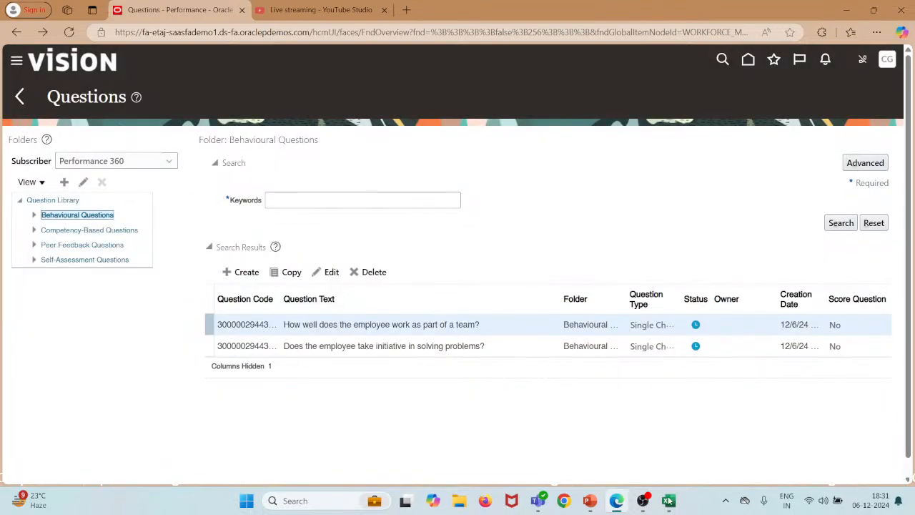
Switch to the Excel question list and copy the third question, "Rate the employee's communication skills.".
click(675, 457)
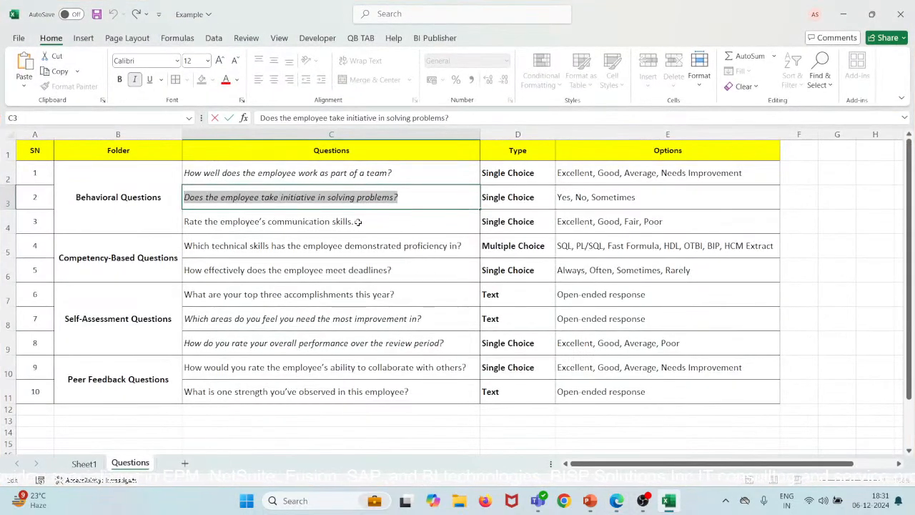
double_click(359, 222)
key(ctrl+shift+Left)
key(ctrl+shift+Left)
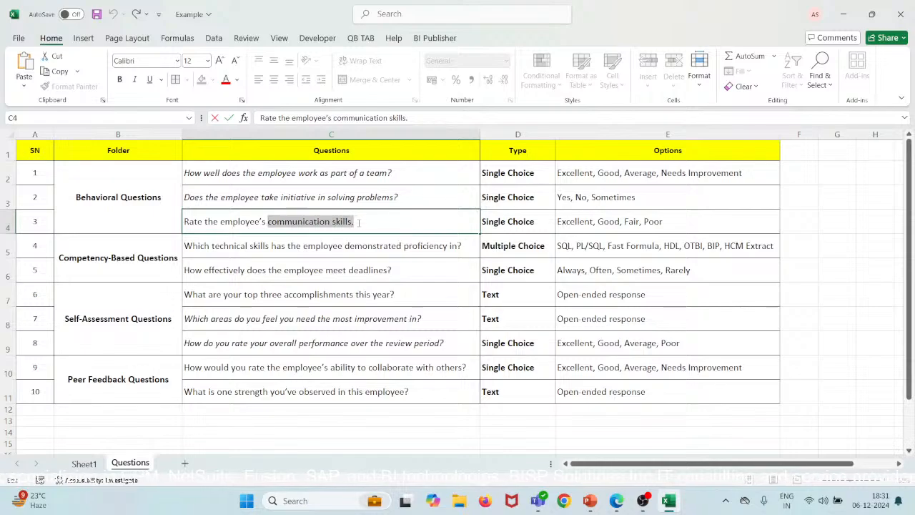
key(ctrl+shift+Left)
key(ctrl+shift+Left)
key(ctrl+shift+Left)
key(ctrl+c)
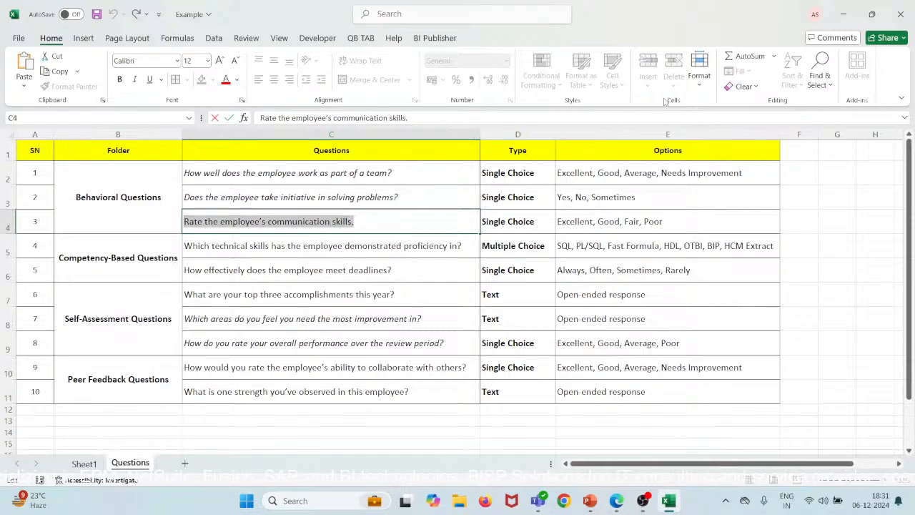
Return to the browser and create a Behavioural Questions question with the text "Rate the employee's communication skills?".
click(844, 17)
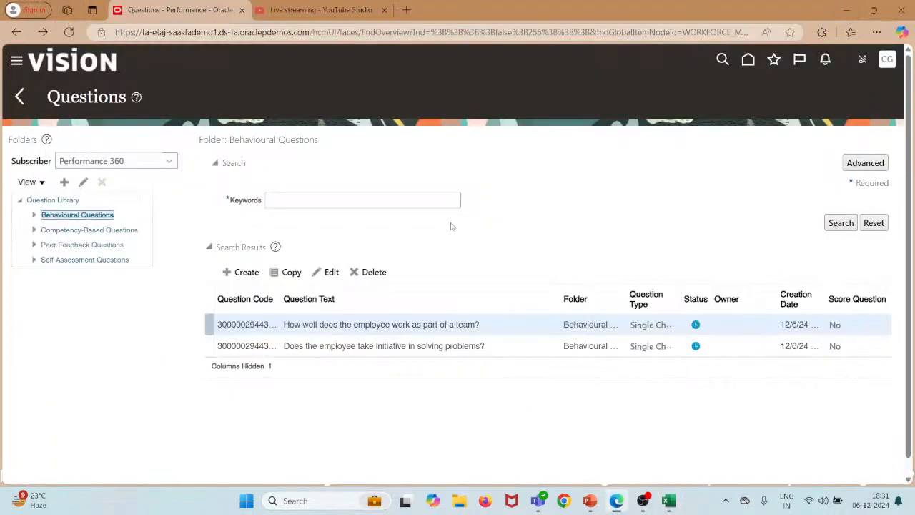
click(243, 273)
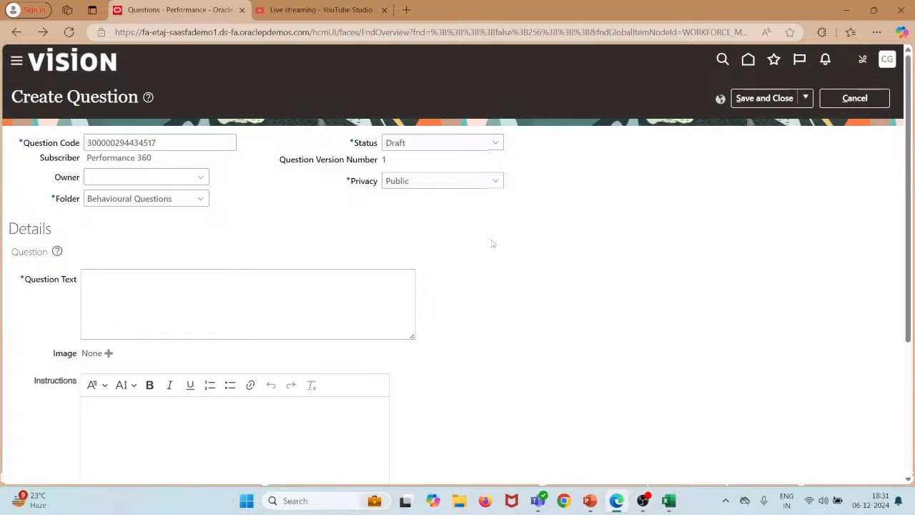
click(266, 275)
key(ctrl+v)
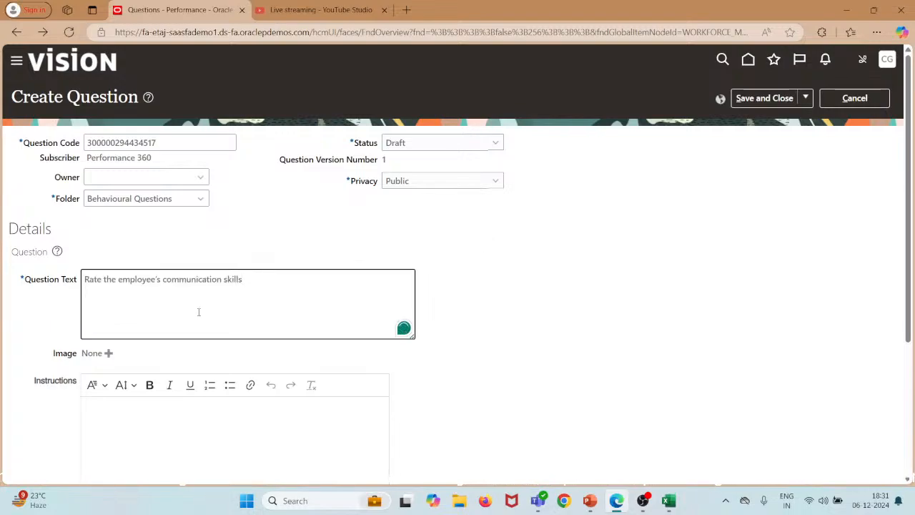
text(?)
Check the communication skills question's type and options in Excel, then set its question type to Single Choice in the browser.
scroll(214, 301, down, 1)
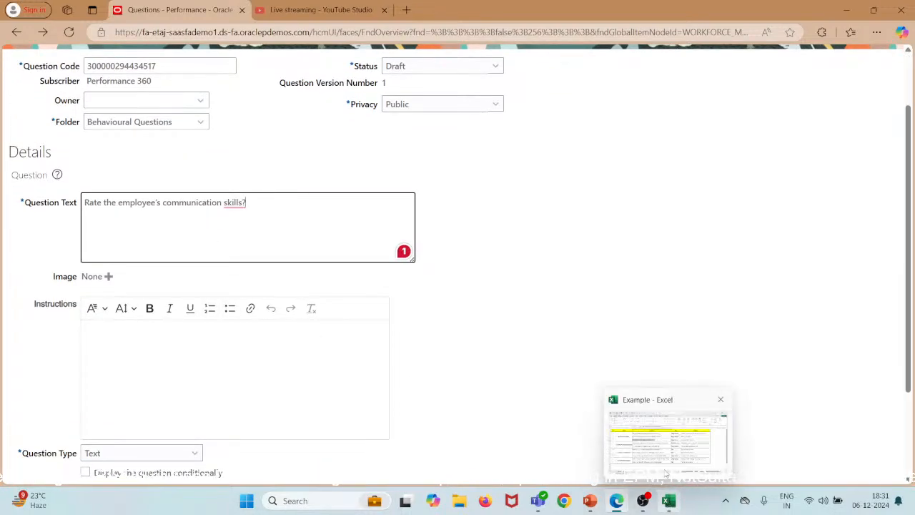
click(669, 500)
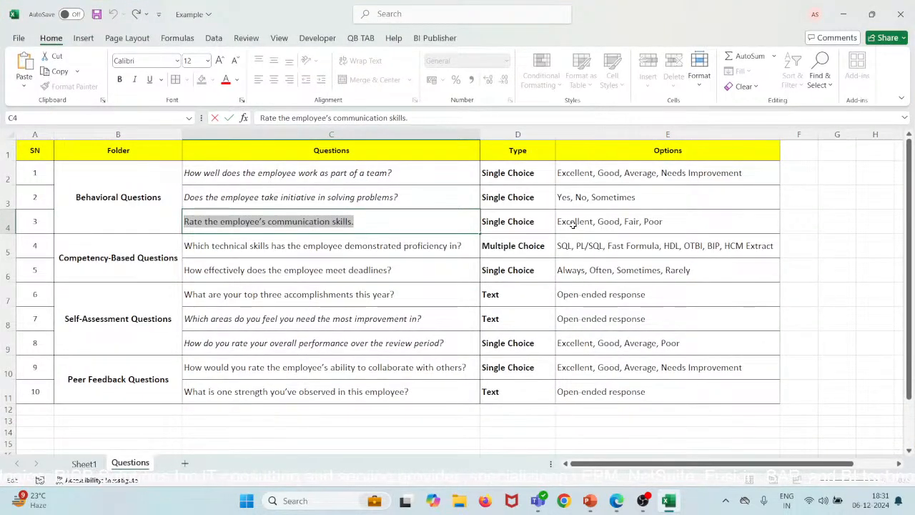
click(843, 14)
scroll(191, 334, down, 1)
scroll(190, 334, down, 1)
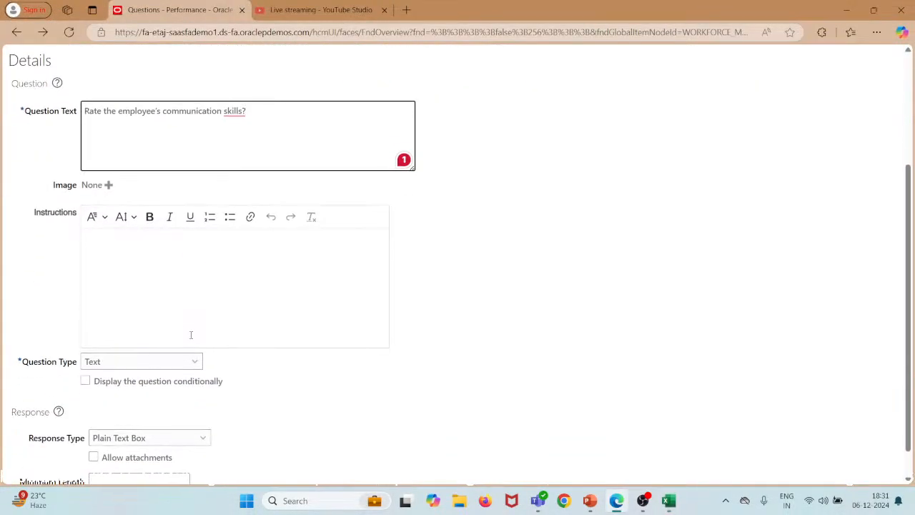
click(190, 365)
click(126, 393)
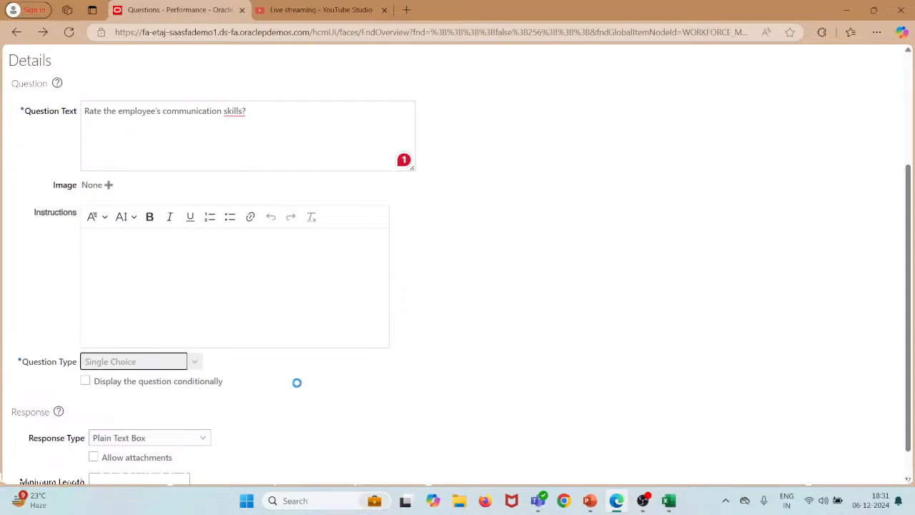
Fill the communication skills question's responses from the Evaluation Rating rating model.
scroll(297, 383, down, 2)
click(364, 355)
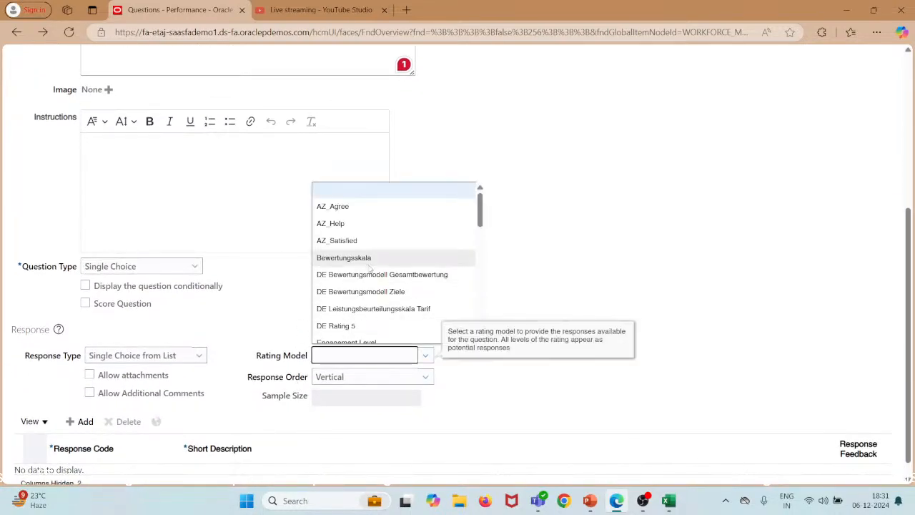
scroll(370, 268, down, 3)
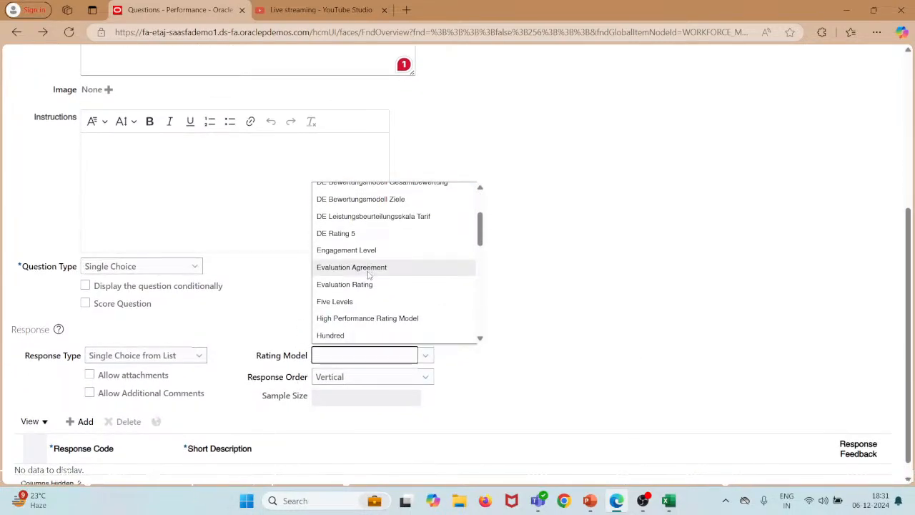
click(369, 284)
scroll(446, 297, down, 3)
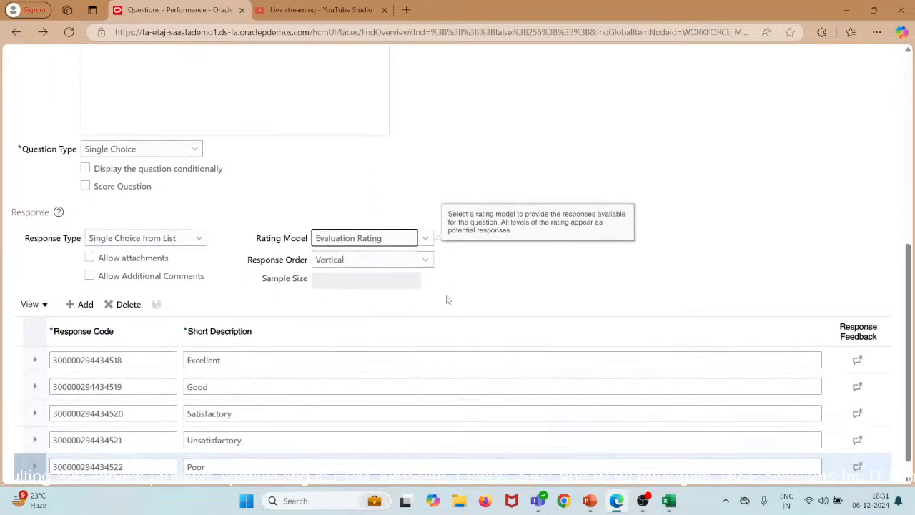
scroll(446, 298, down, 1)
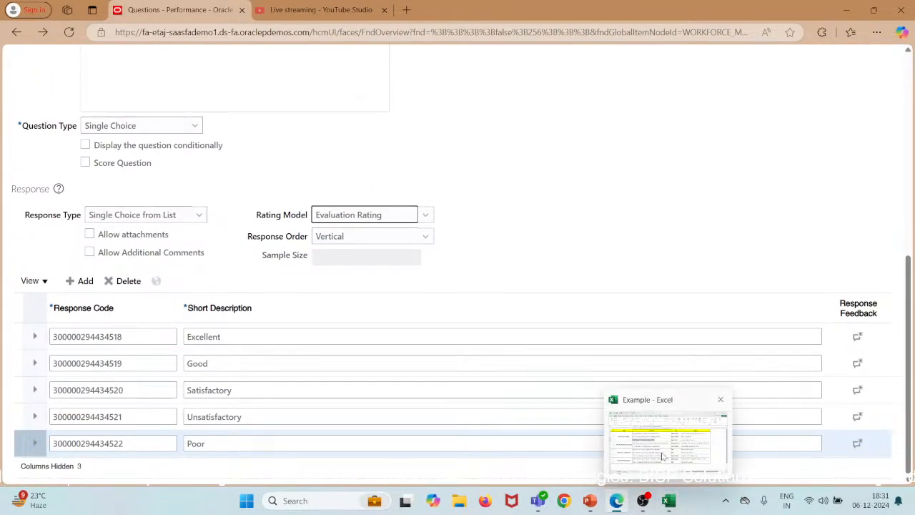
Compare the responses with the options listed in Excel, then delete the Satisfactory response from the question and confirm.
click(663, 448)
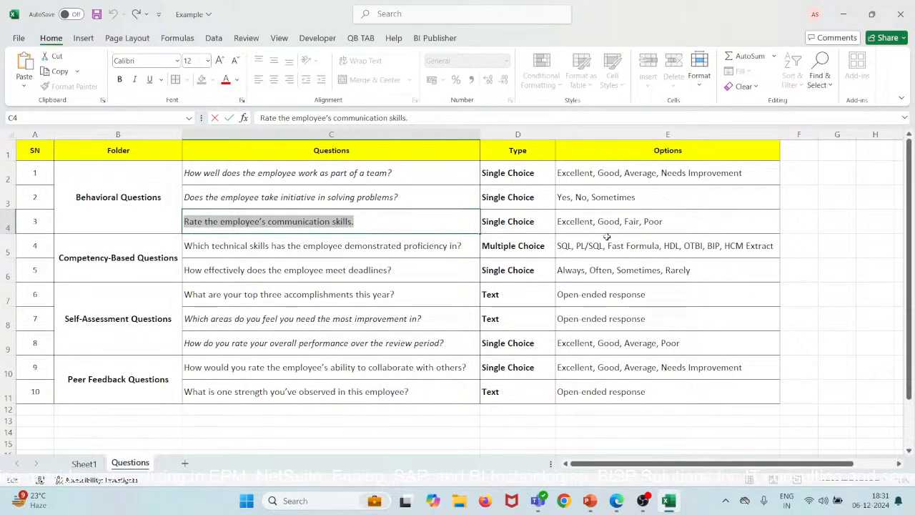
click(844, 14)
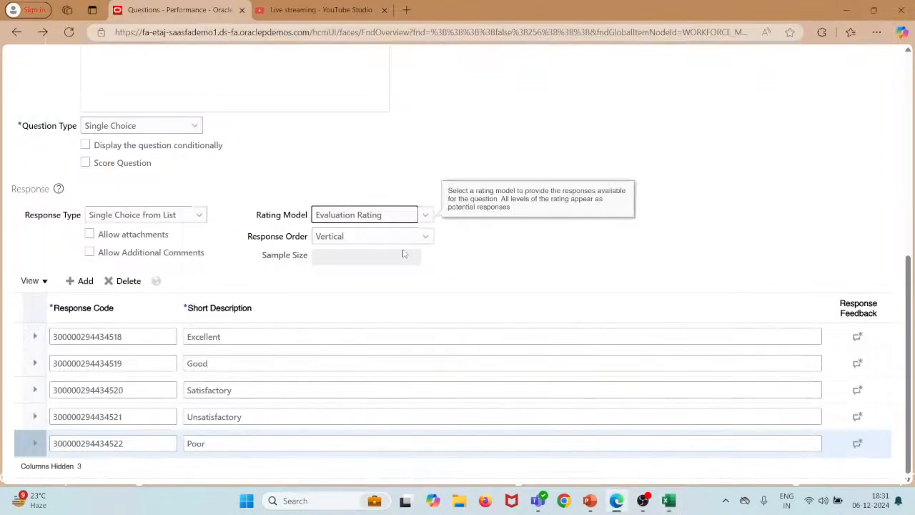
click(16, 390)
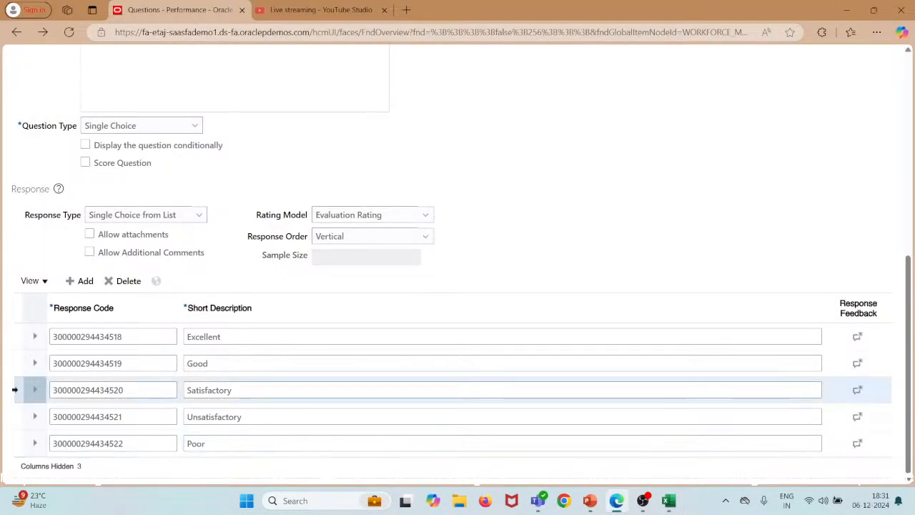
click(126, 281)
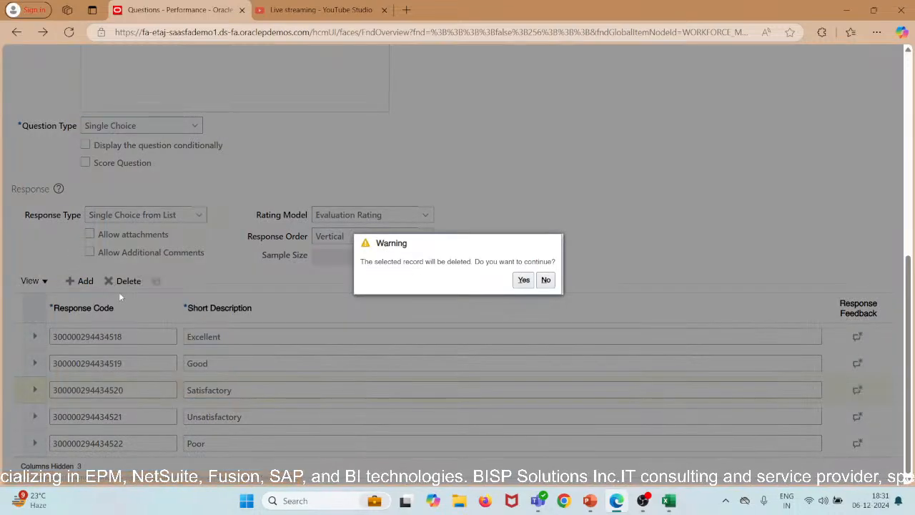
click(523, 280)
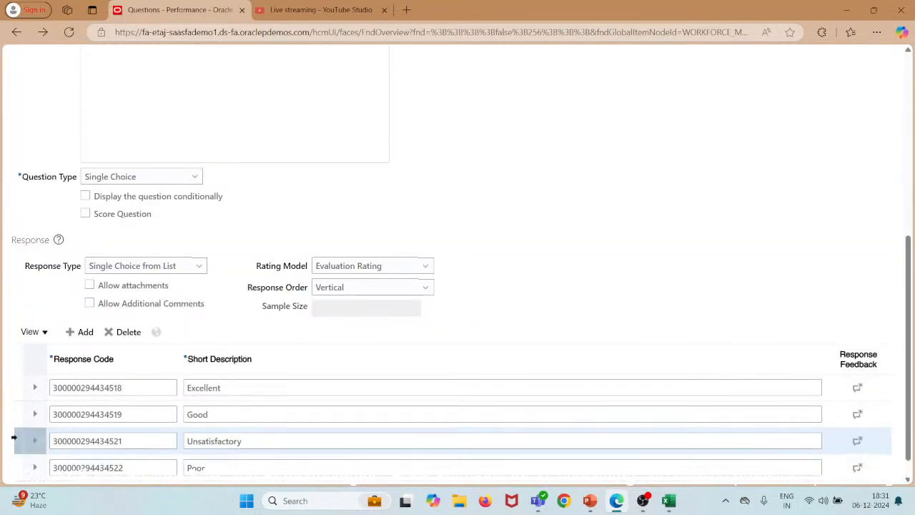
Delete the Unsatisfactory response from the communication skills question, confirming the deletion, and add a response with the short description Fair.
click(120, 332)
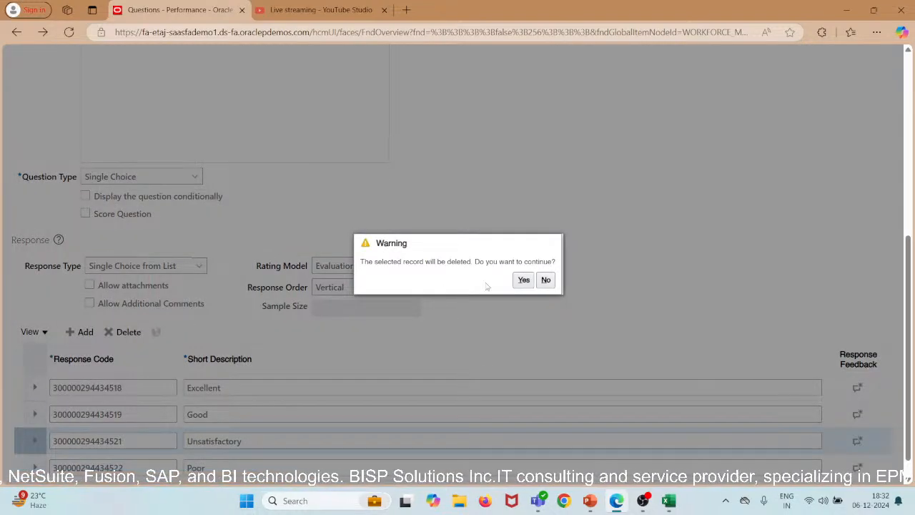
click(524, 279)
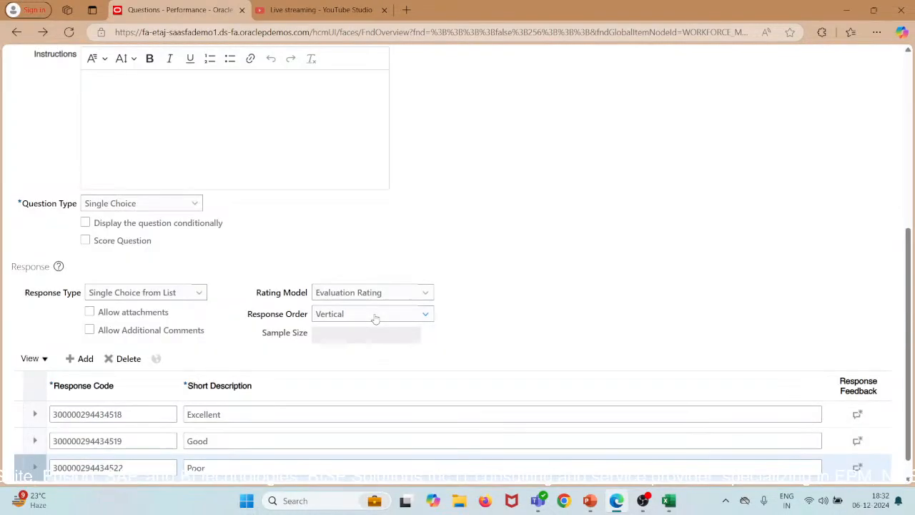
click(79, 358)
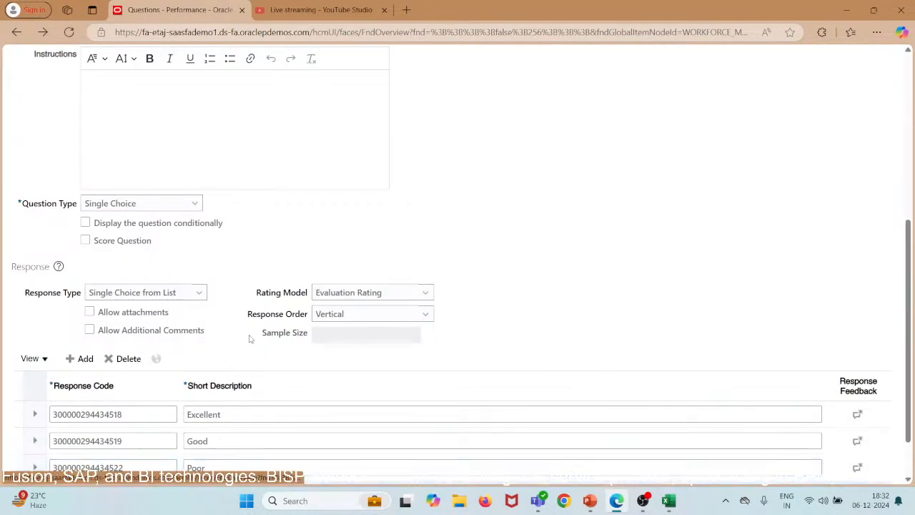
click(242, 443)
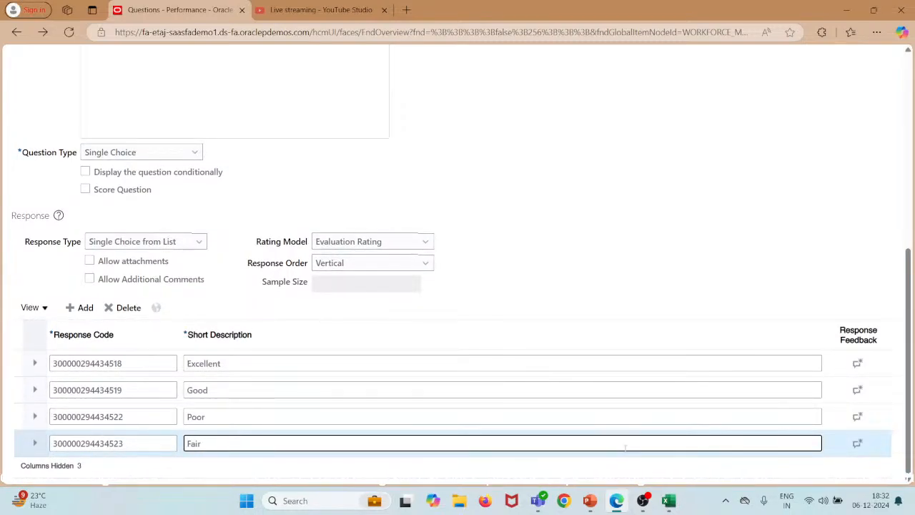
text(Fair)
Save and close the communication skills question, then start a new question in the Competency-Based Questions folder.
scroll(762, 260, up, 1)
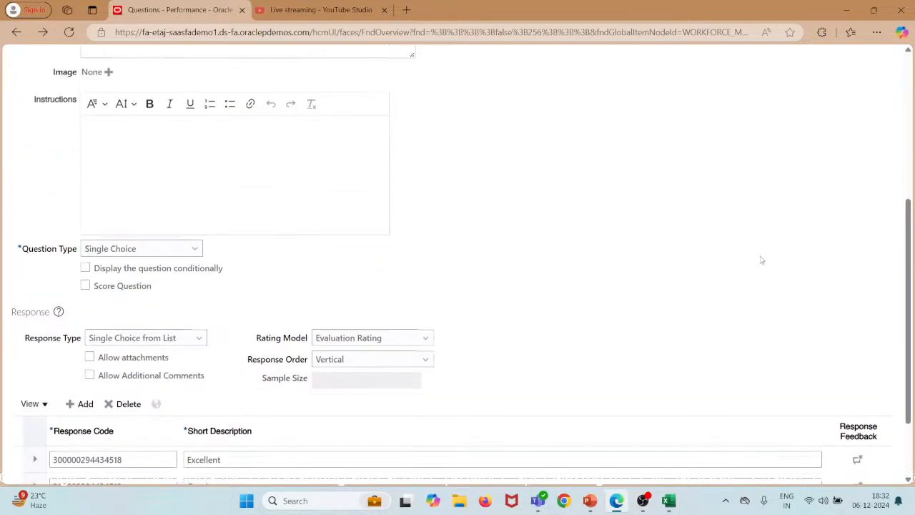
scroll(762, 260, up, 4)
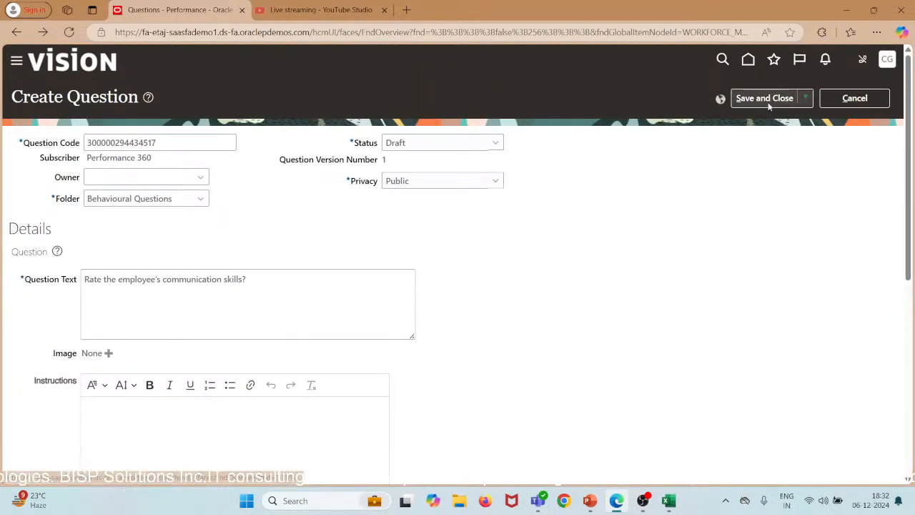
click(764, 98)
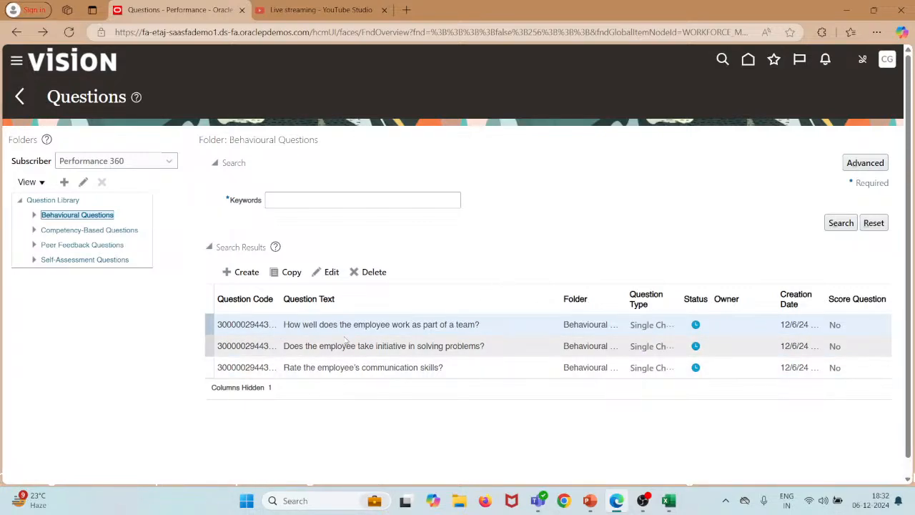
click(122, 229)
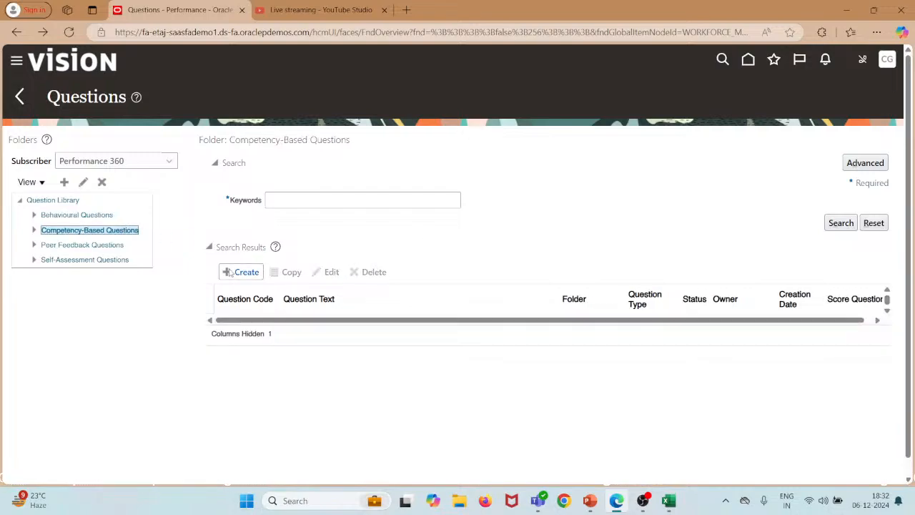
click(230, 271)
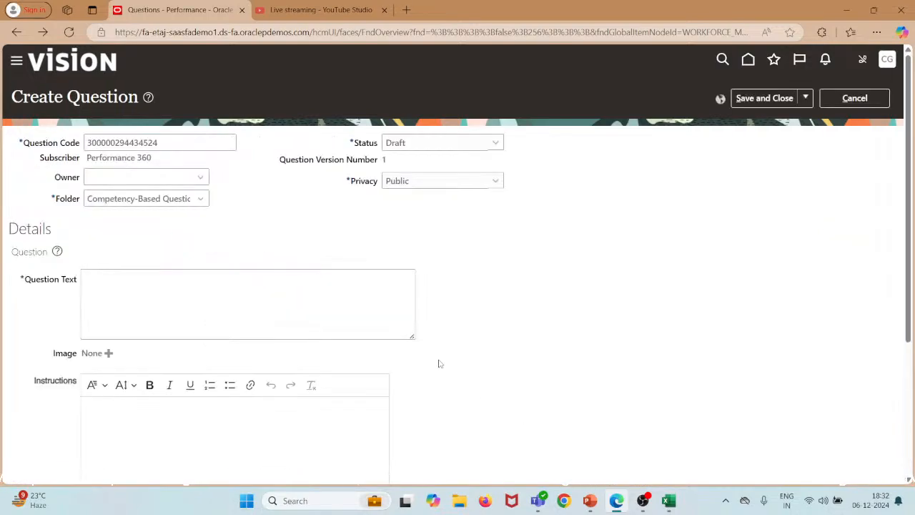
Switch to Excel and copy the question text "Which technical skills has the employee demonstrated proficiency in?" from the Questions sheet.
click(669, 500)
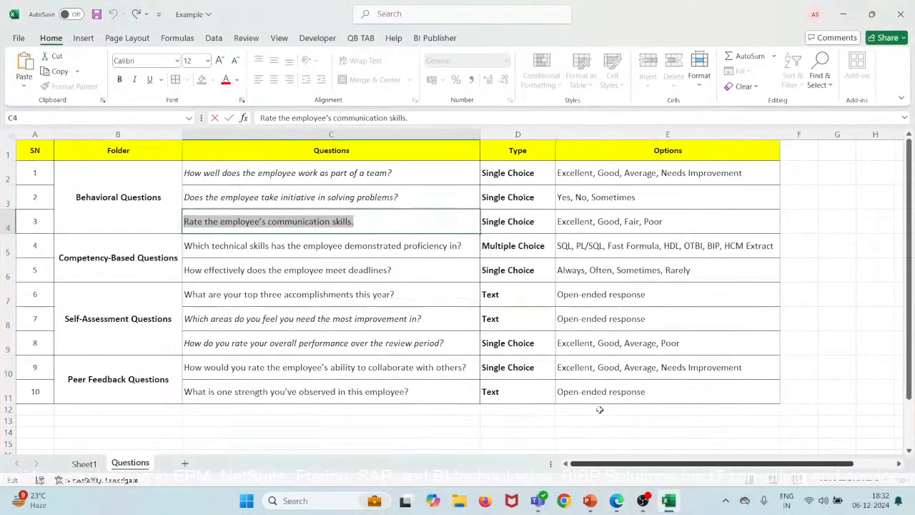
click(388, 243)
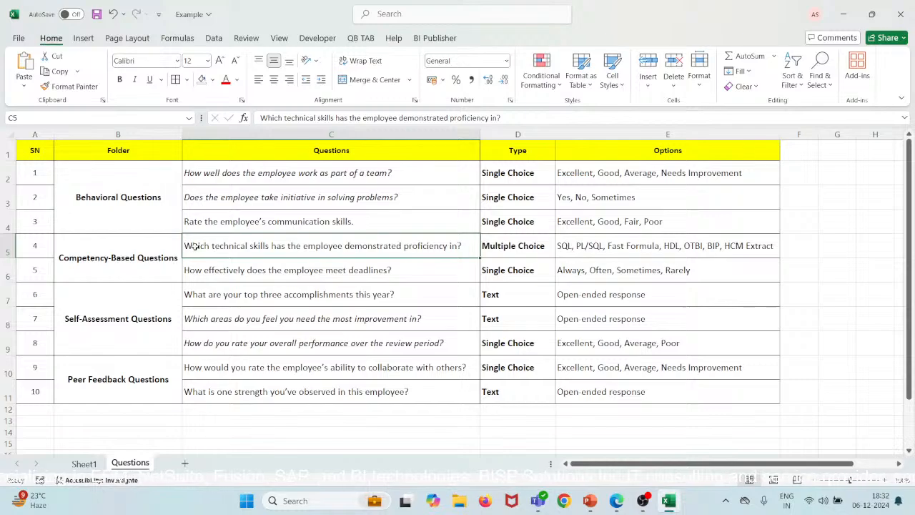
double_click(467, 246)
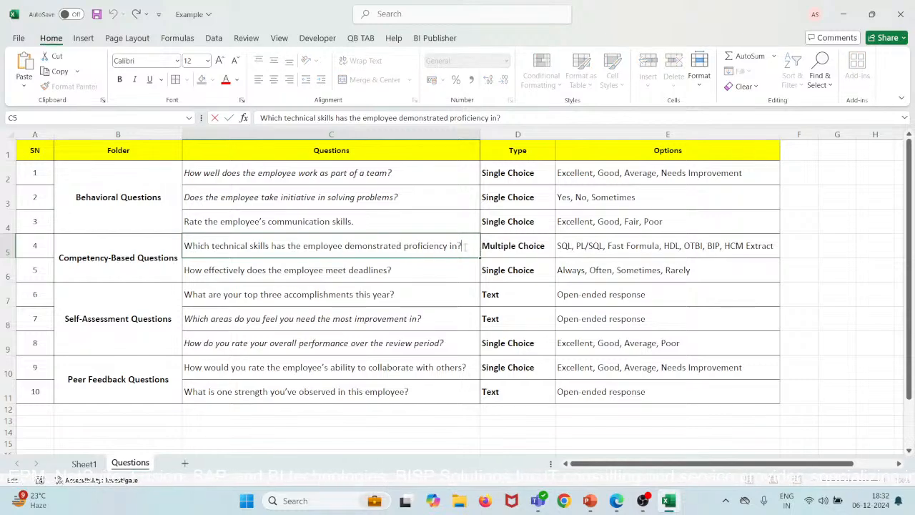
key(ctrl+shift+Left)
key(ctrl+shift+Left)
key(ctrl+shift+Left)
key(ctrl+shift+Left)
key(ctrl+shift+Left)
key(ctrl+shift+Left)
key(ctrl+shift+Left)
key(ctrl+shift+Left)
key(ctrl+shift+Left)
key(ctrl+c)
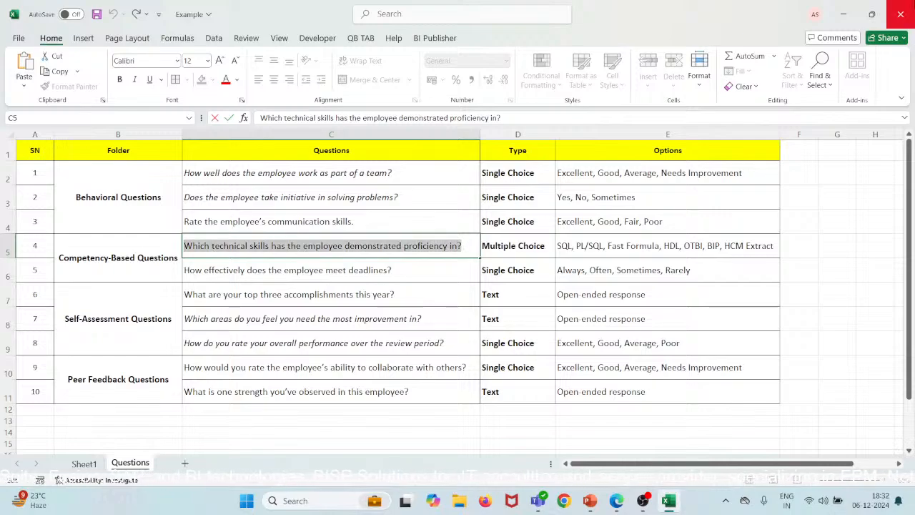
Return to the browser, paste the copied technical skills text as the new question's text, and set its question type to Multiple Choice.
click(843, 14)
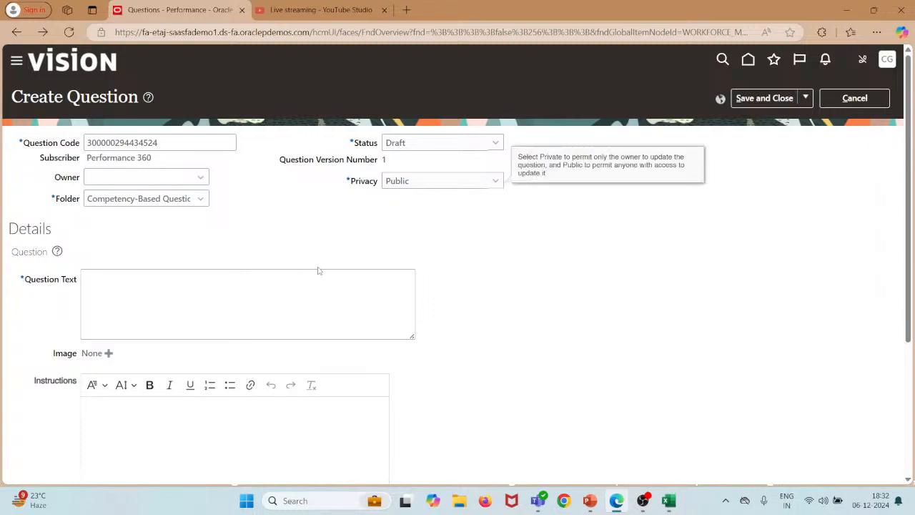
click(300, 282)
key(ctrl+v)
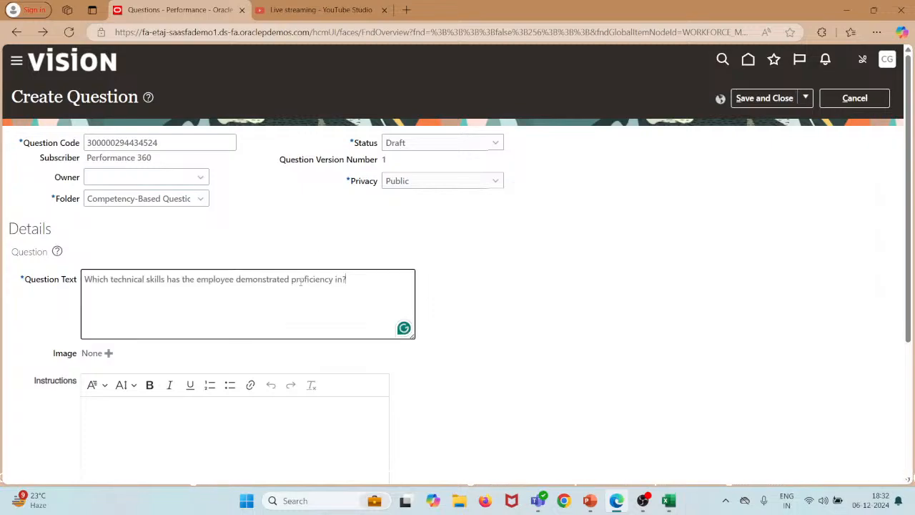
scroll(326, 322, down, 5)
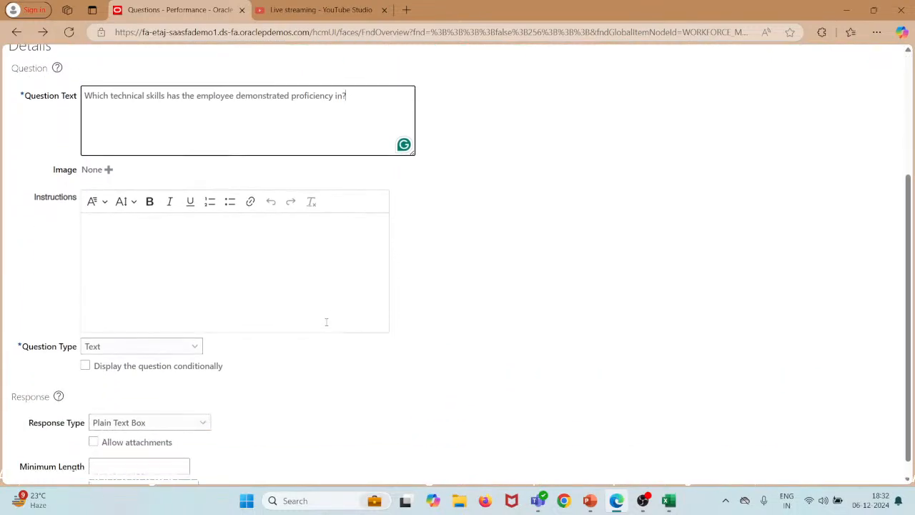
click(182, 343)
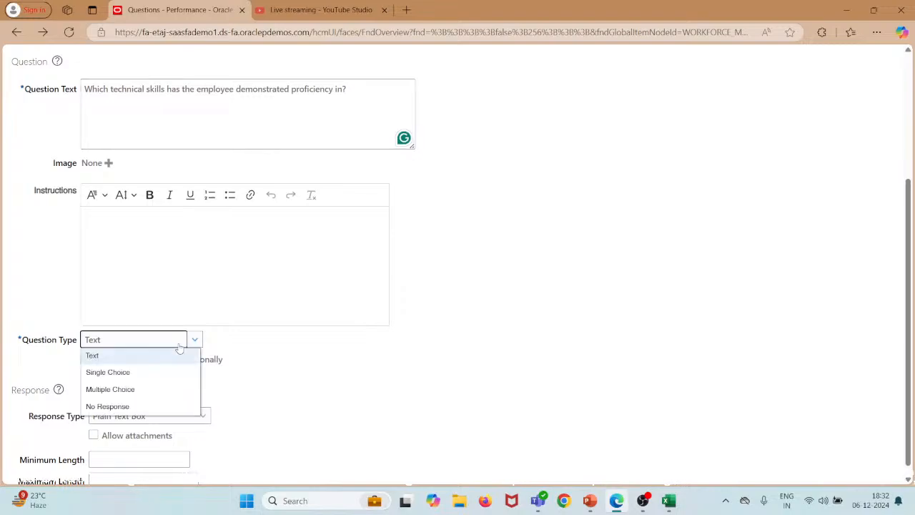
click(159, 388)
Add a blank response row to the technical skills question without choosing a rating model.
scroll(293, 353, down, 1)
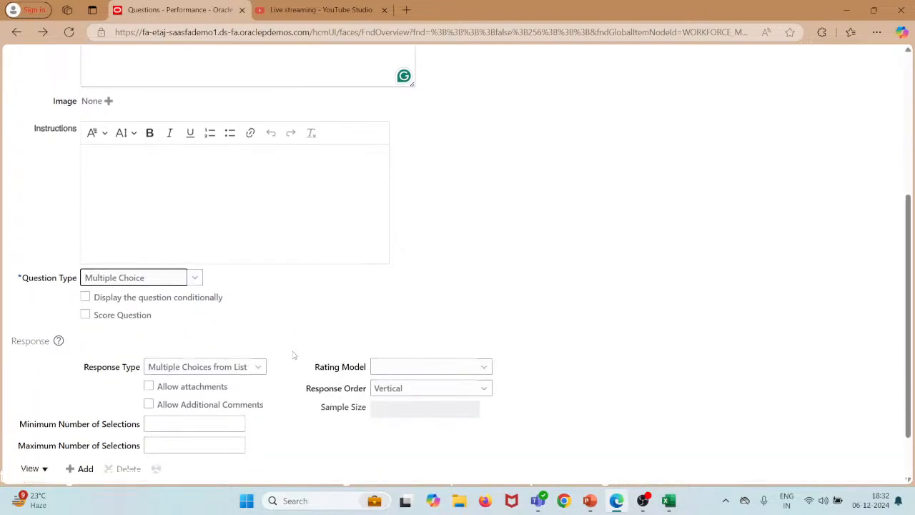
scroll(292, 353, down, 1)
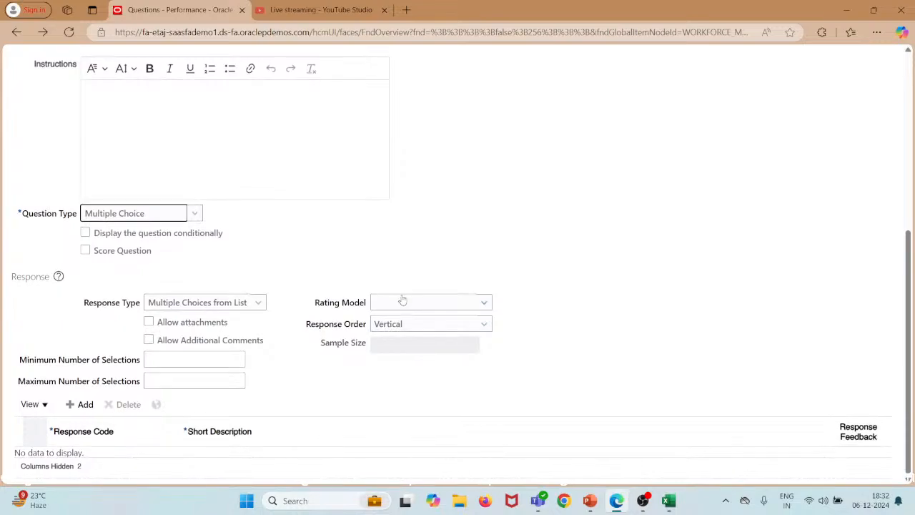
click(402, 301)
click(402, 304)
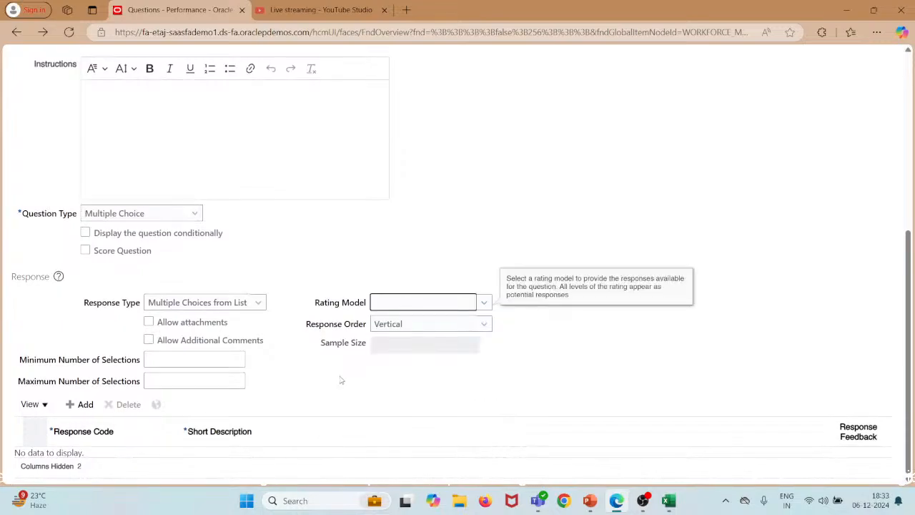
click(82, 404)
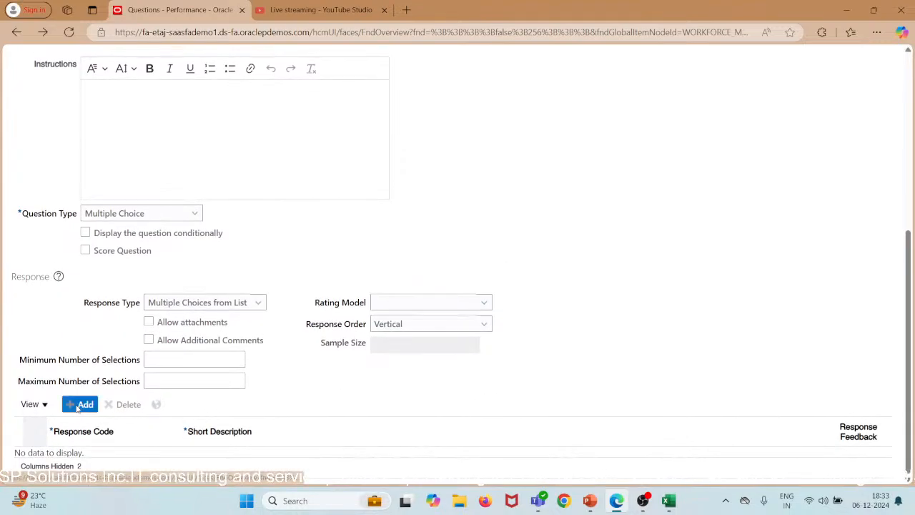
scroll(351, 367, down, 1)
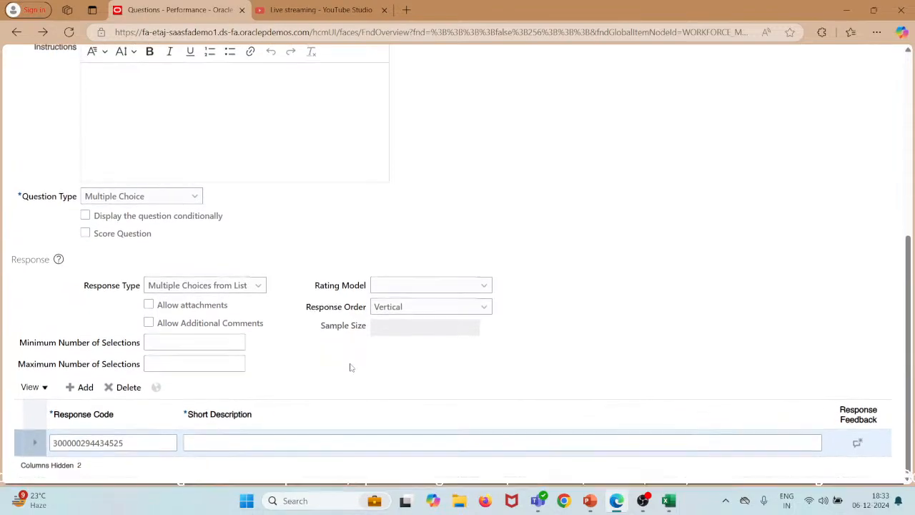
Add SQL and PL/SQL as the first two response options, following the Options column of the Example workbook.
mouse_move(668, 500)
click(683, 431)
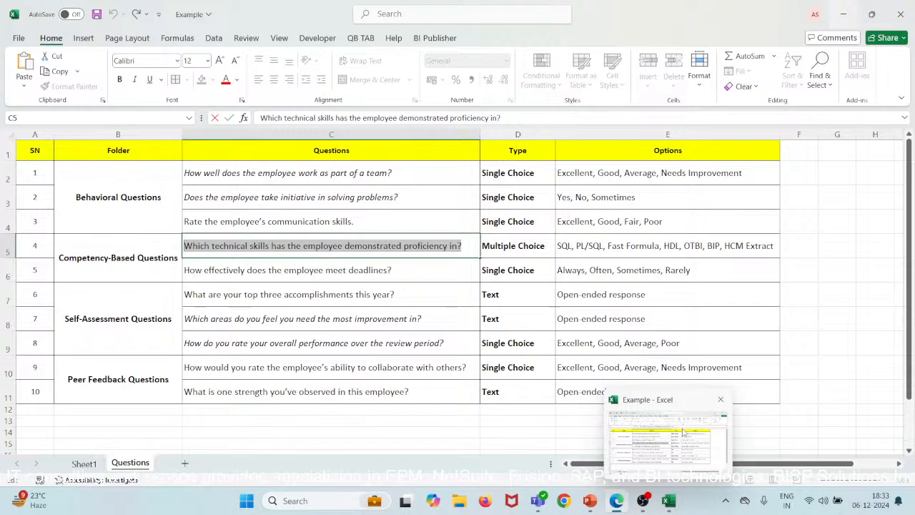
key(alt+Tab)
click(270, 443)
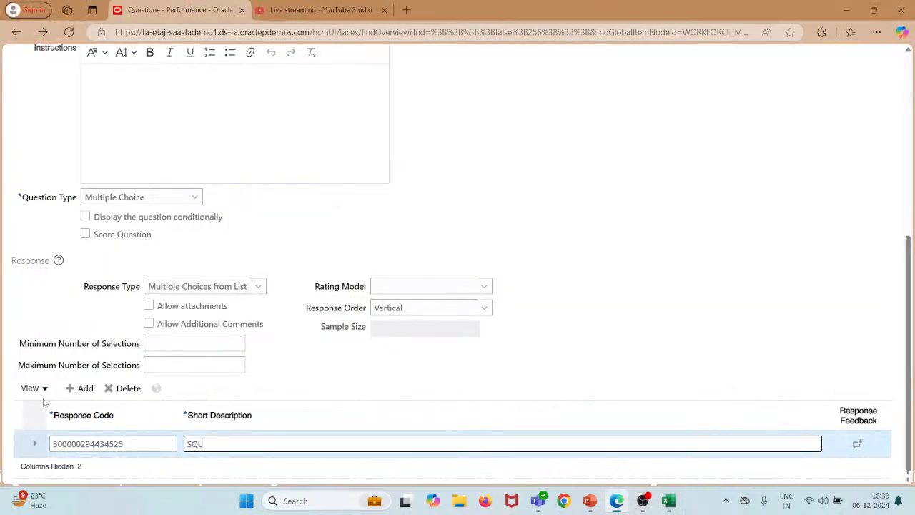
click(71, 388)
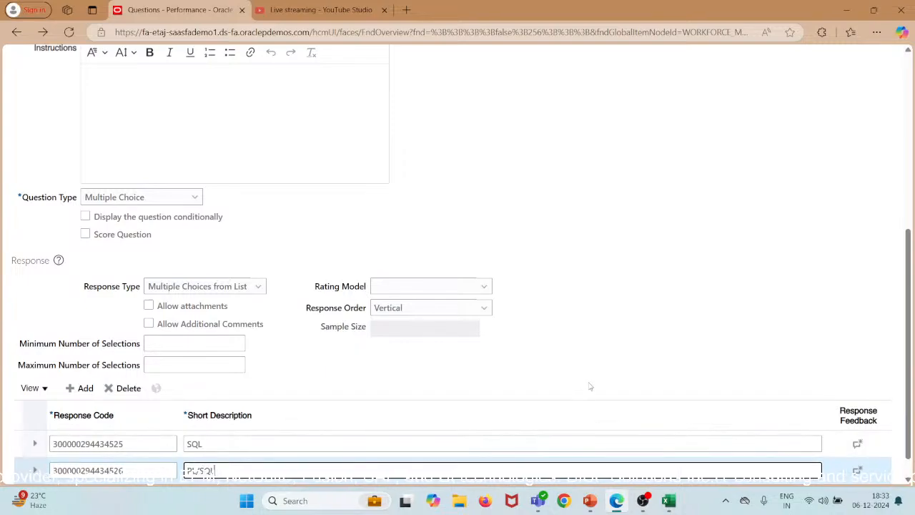
Add Fast Formula and HDL as the third and fourth response options, checking the option list in the Example workbook.
scroll(589, 386, down, 1)
mouse_move(678, 508)
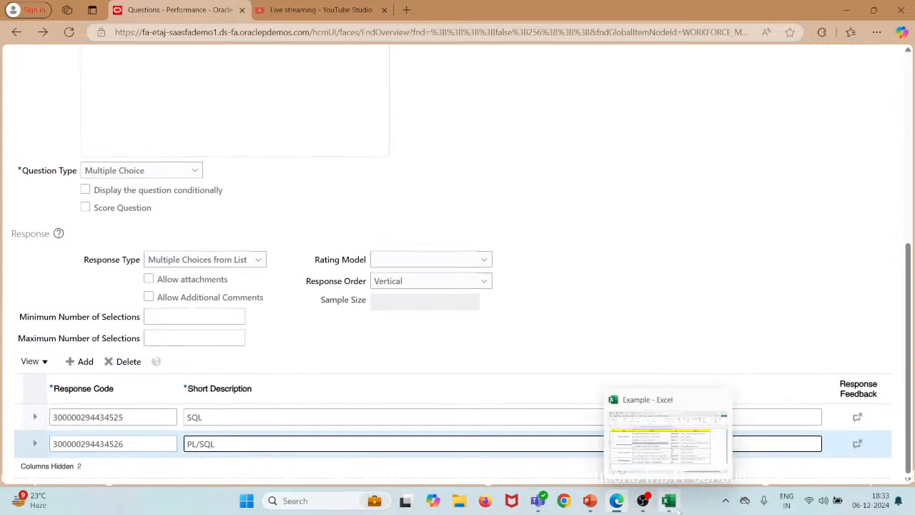
mouse_move(686, 450)
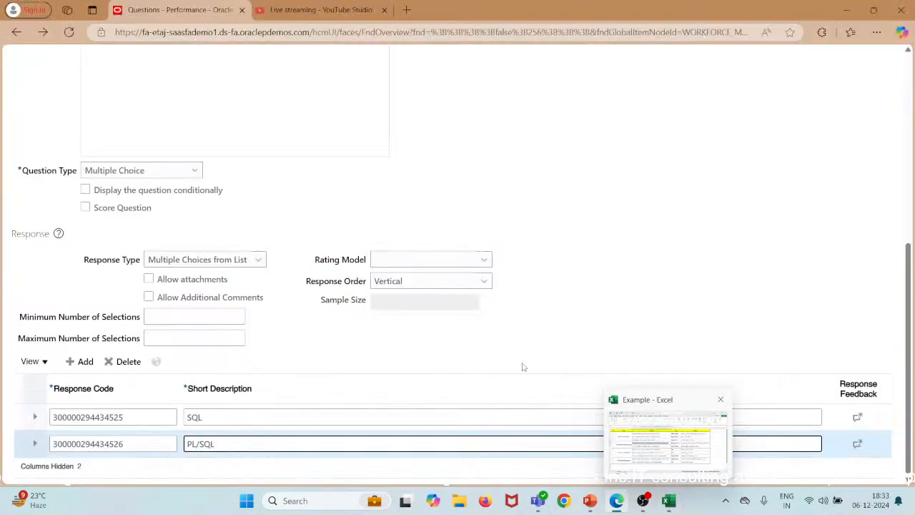
click(82, 361)
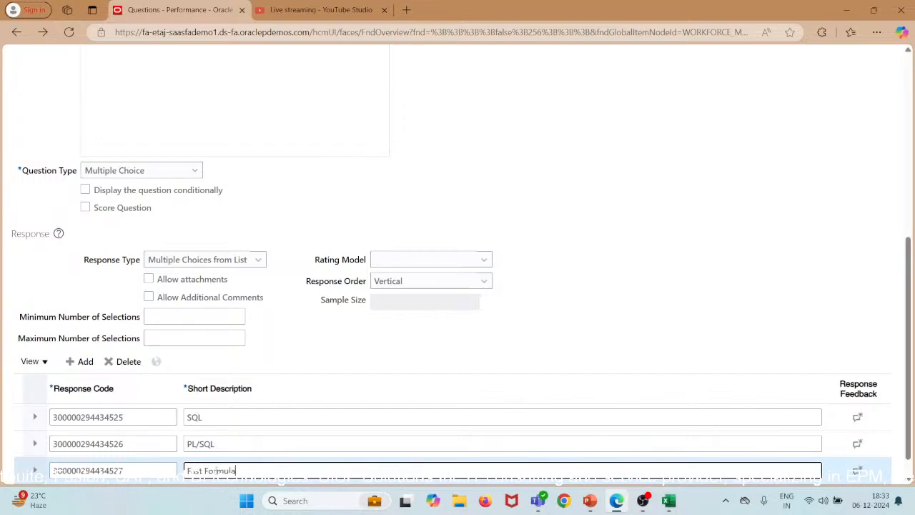
click(73, 364)
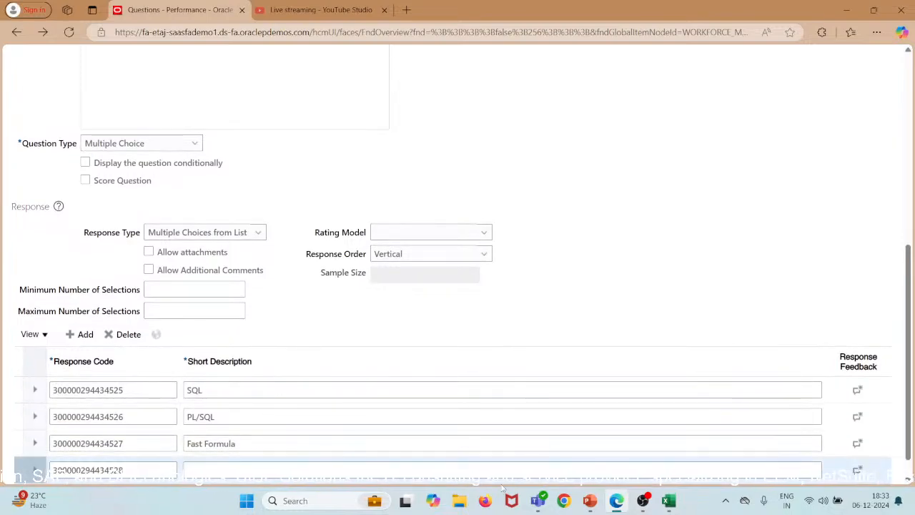
mouse_move(655, 506)
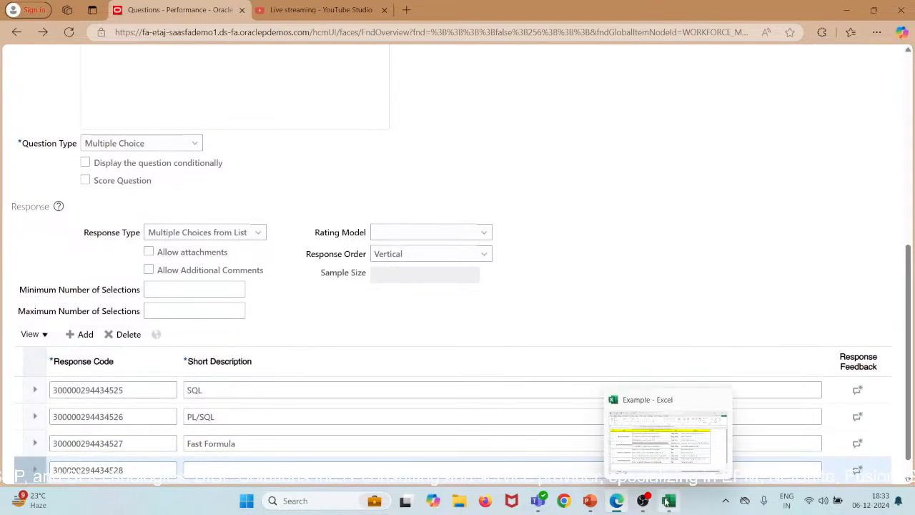
click(681, 444)
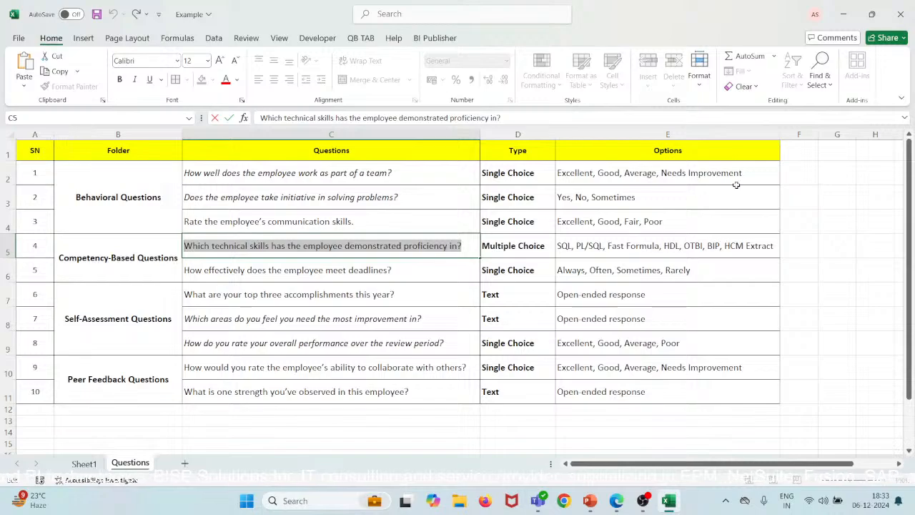
click(851, 9)
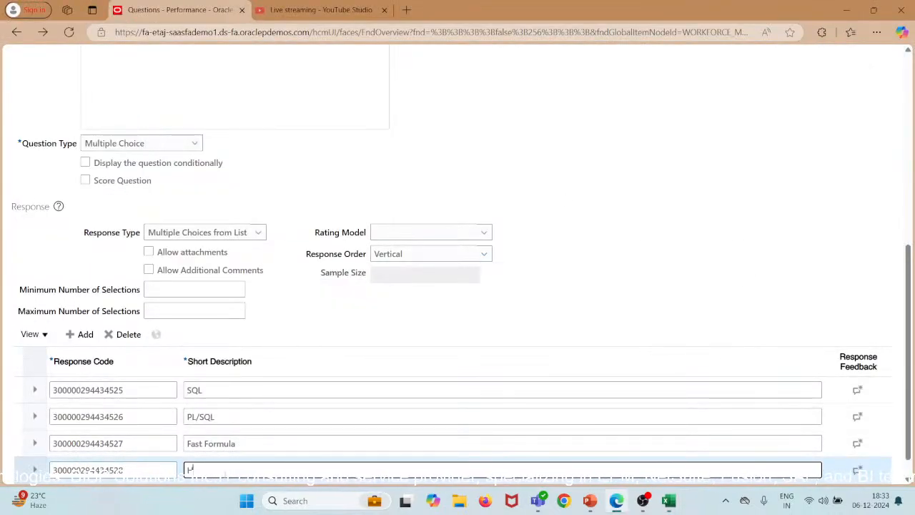
text(HDL)
Add OTBI, BIP and HCM Extract as the remaining response options of the multiple-choice question.
click(83, 334)
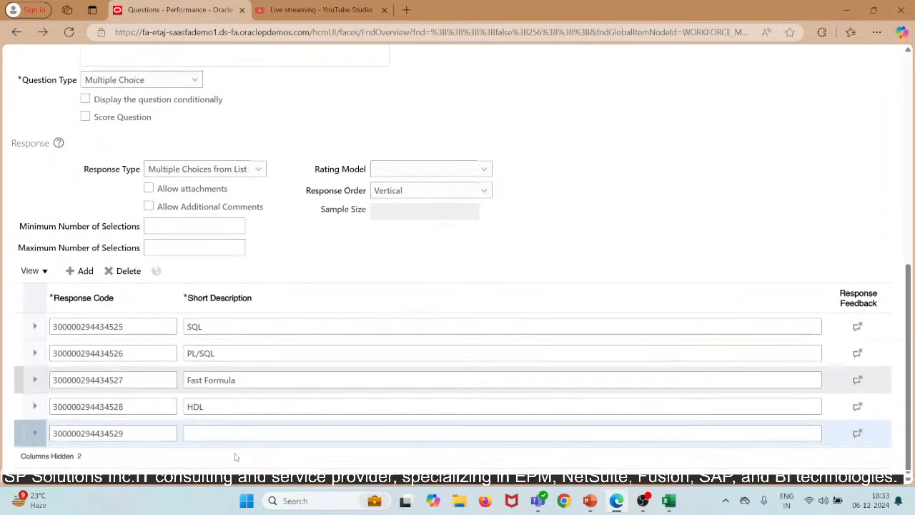
click(234, 444)
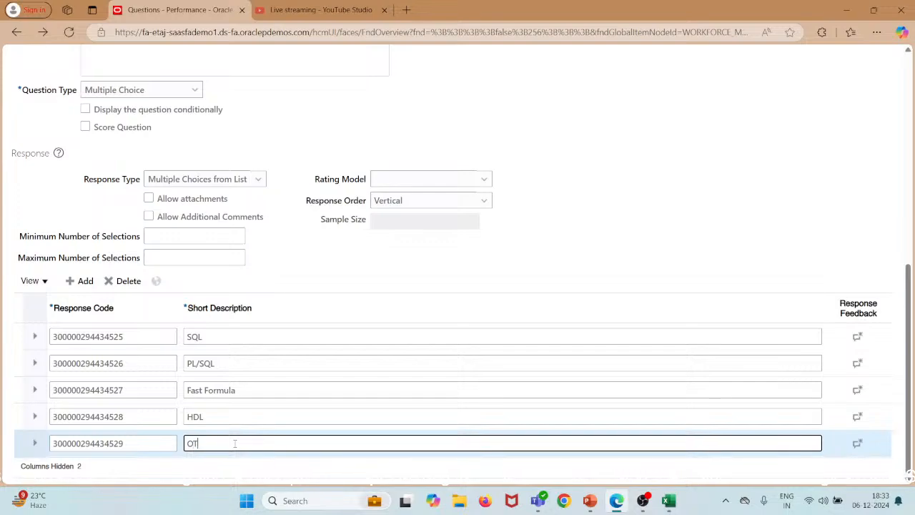
click(86, 281)
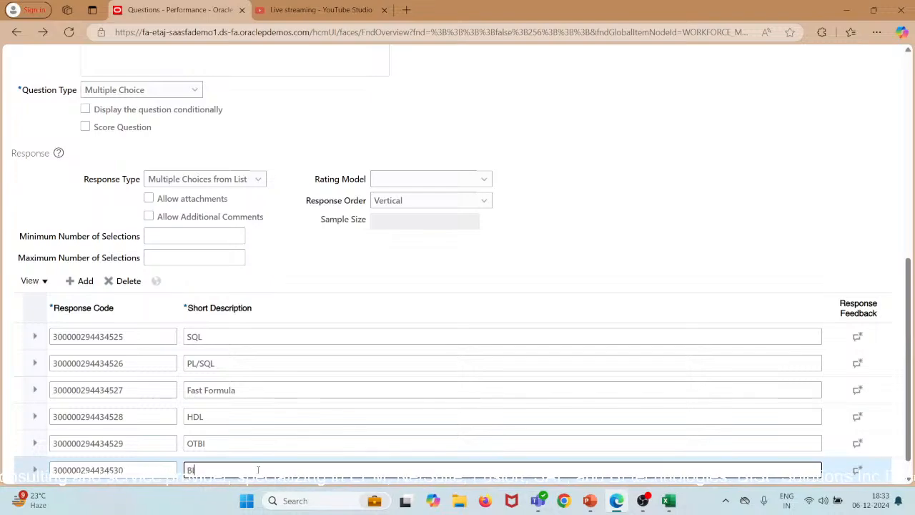
mouse_move(681, 503)
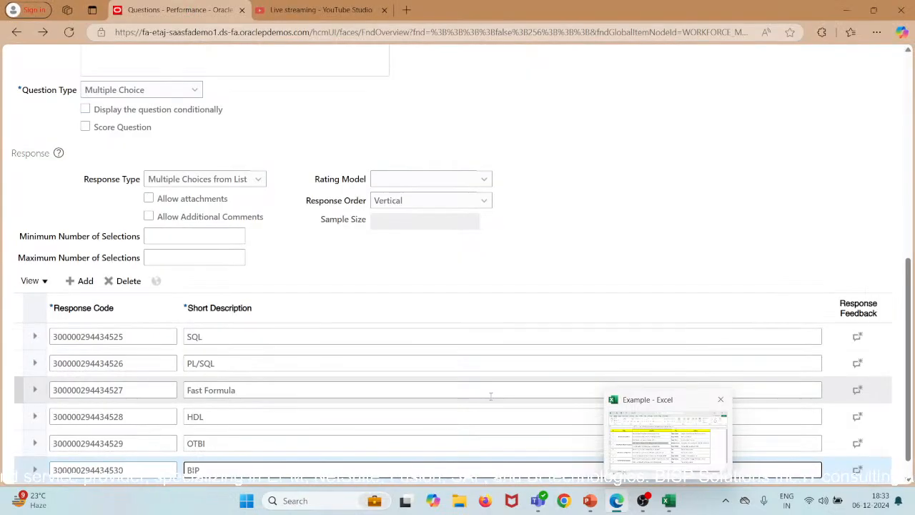
click(85, 280)
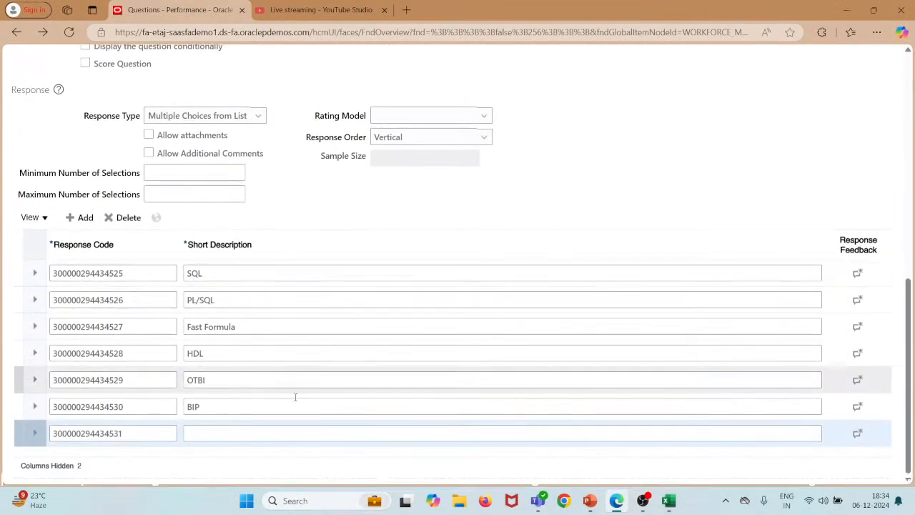
click(251, 438)
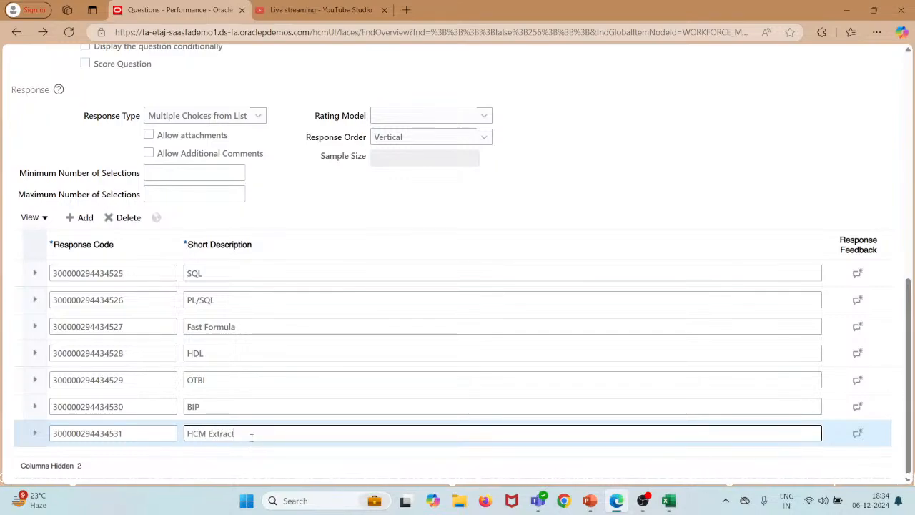
text(HCM Extract)
Save the technical skills question and return to the Competency-Based Questions folder.
scroll(574, 210, up, 4)
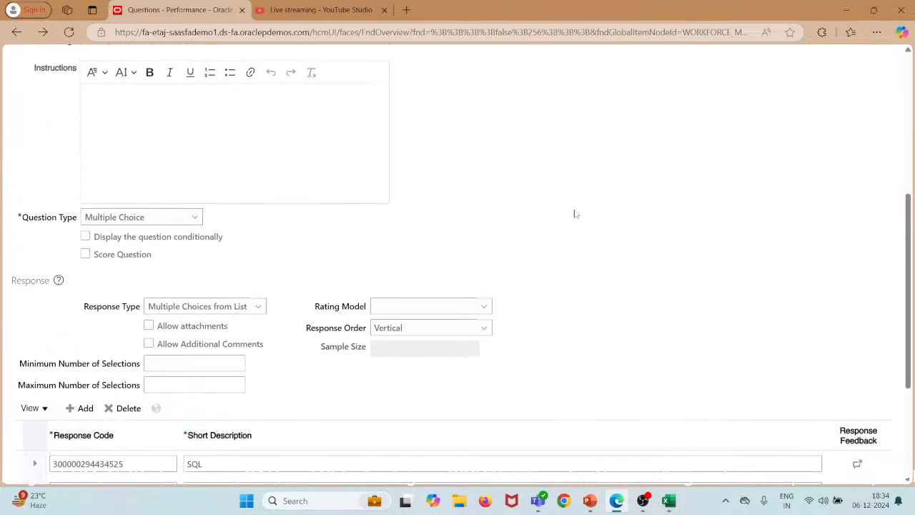
scroll(715, 109, up, 3)
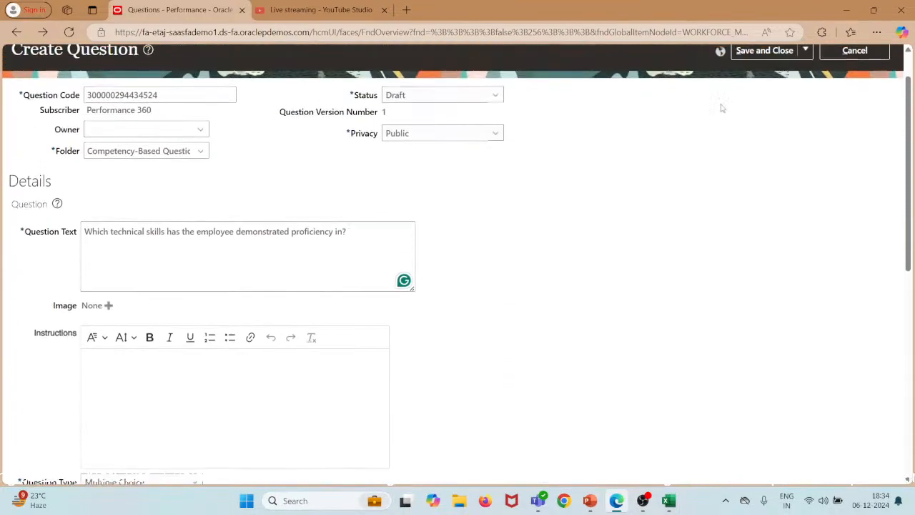
click(802, 51)
click(757, 71)
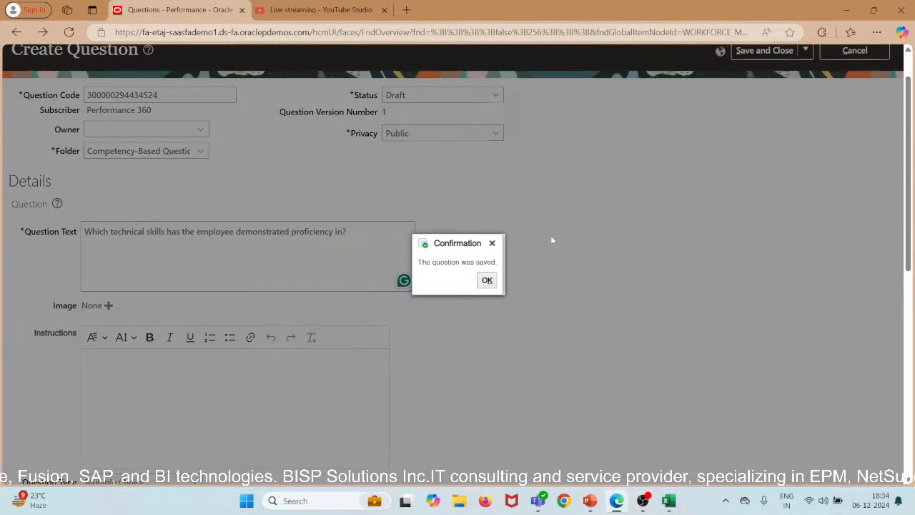
click(487, 279)
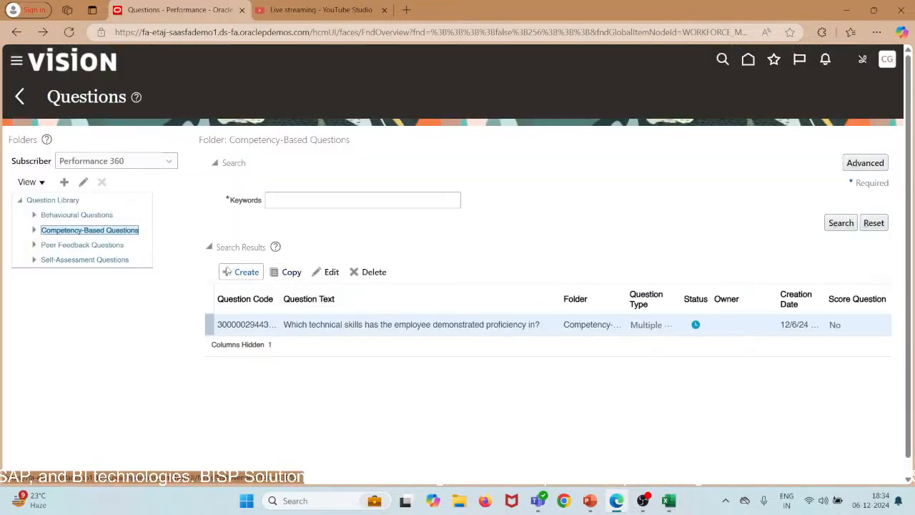
Create a new question in Competency-Based Questions with the text "How effectively does the employee meet deadlines?" copied from the Example workbook.
click(242, 272)
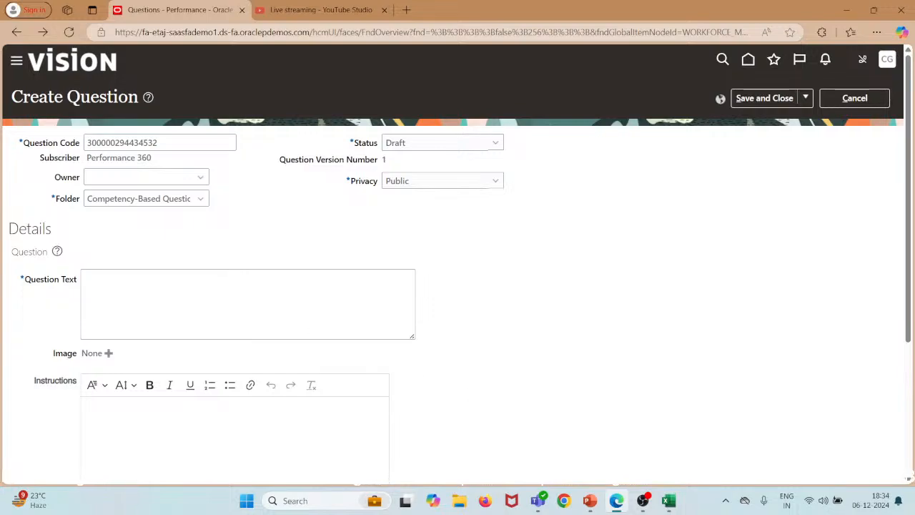
mouse_move(672, 502)
click(674, 452)
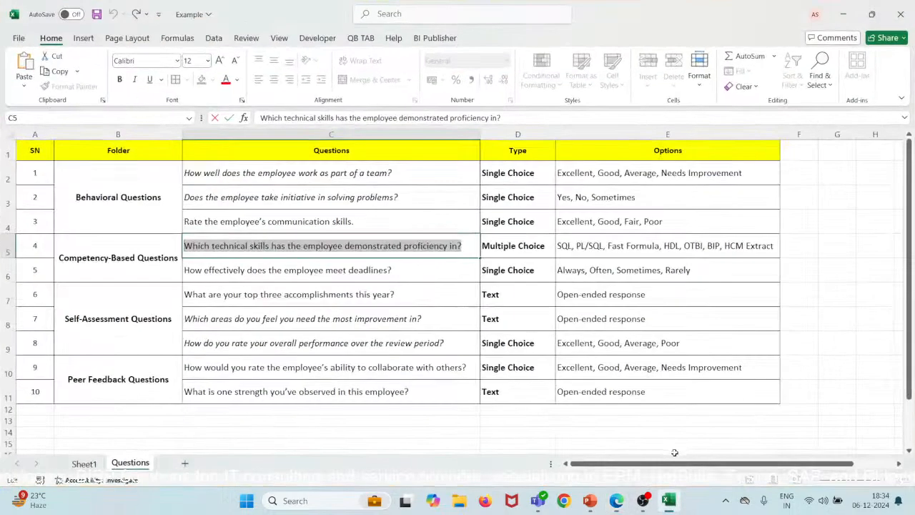
click(244, 271)
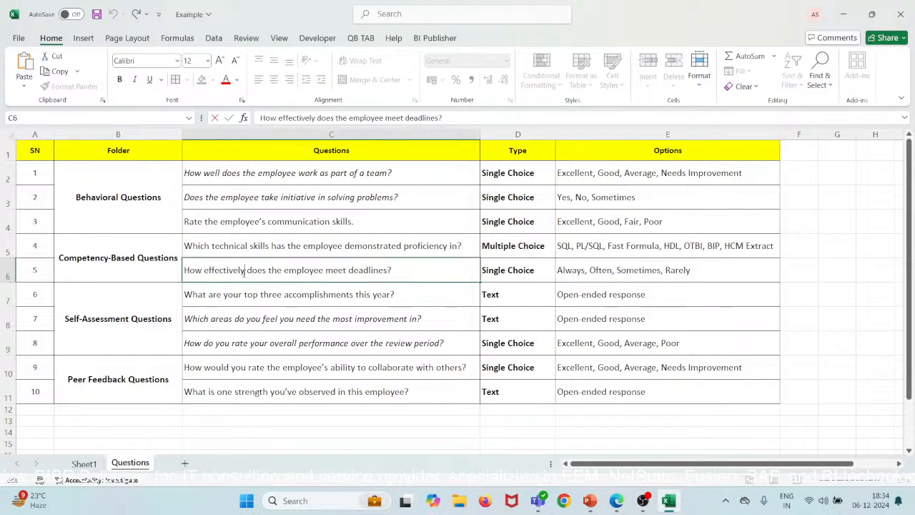
triple_click(244, 272)
key(ctrl+c)
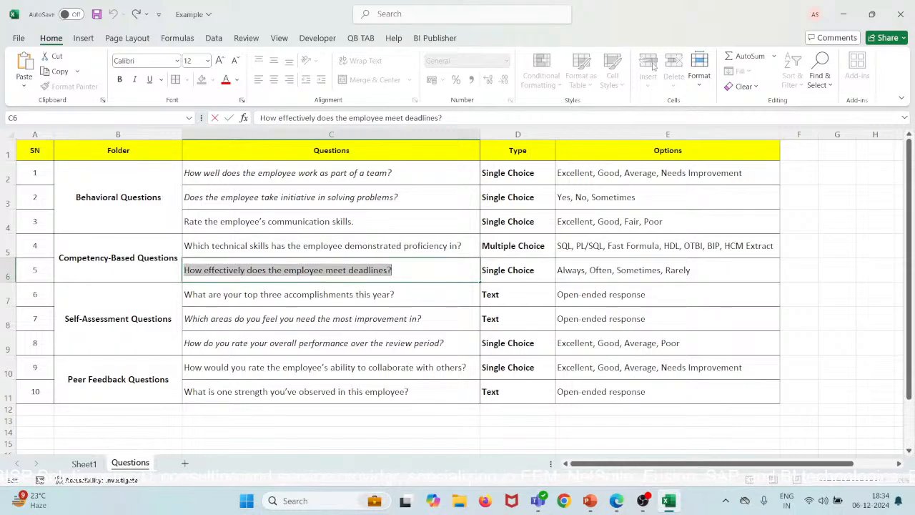
key(alt+Tab)
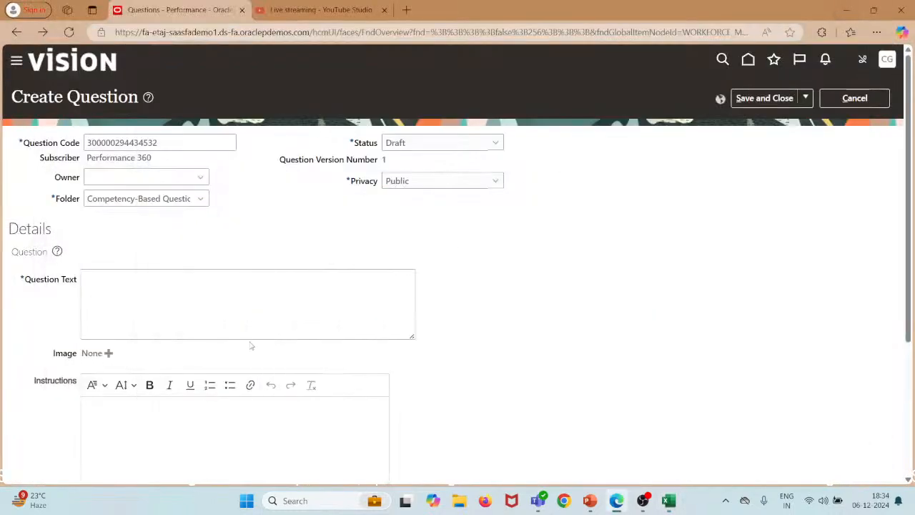
click(229, 306)
key(ctrl+v)
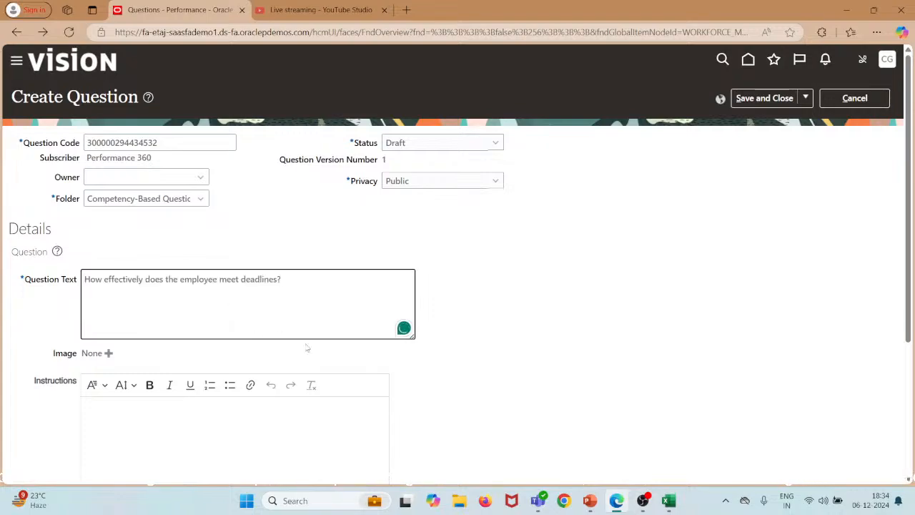
Set the deadlines question's type to Single Choice, as listed in the Example workbook.
scroll(307, 348, down, 5)
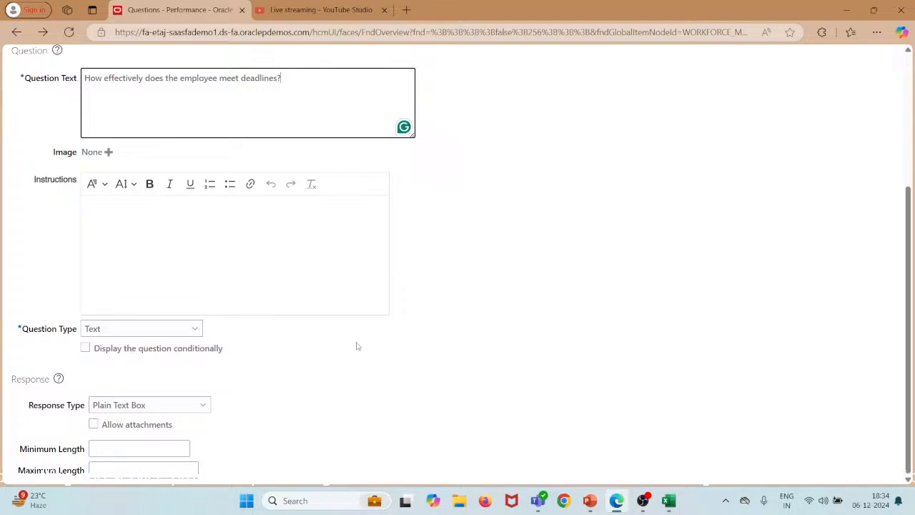
mouse_move(668, 501)
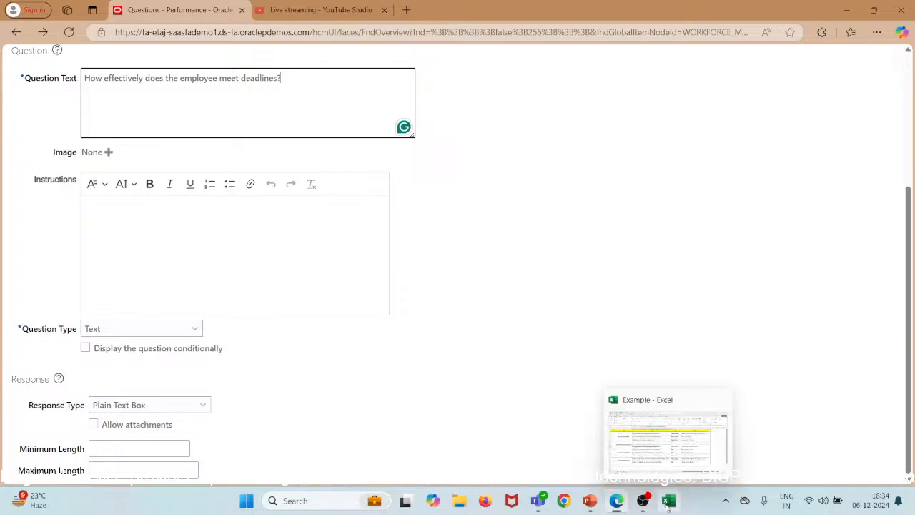
click(669, 435)
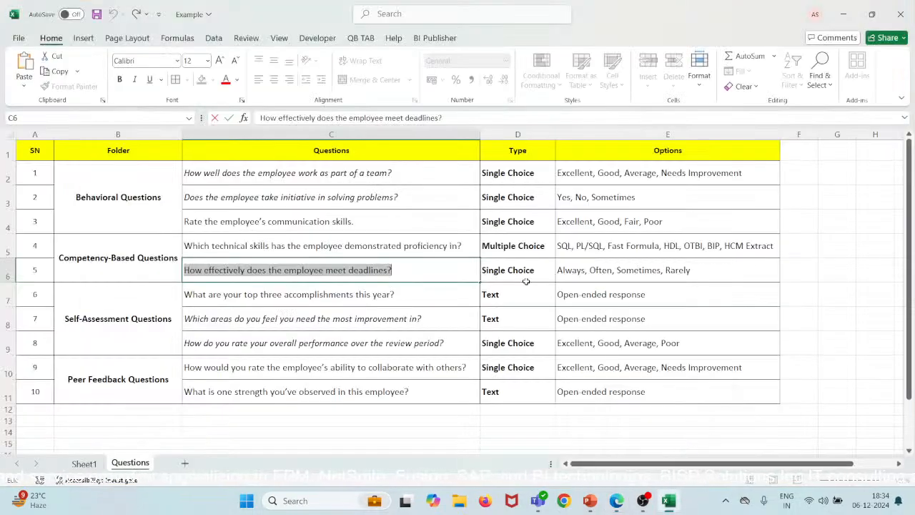
click(842, 14)
click(151, 329)
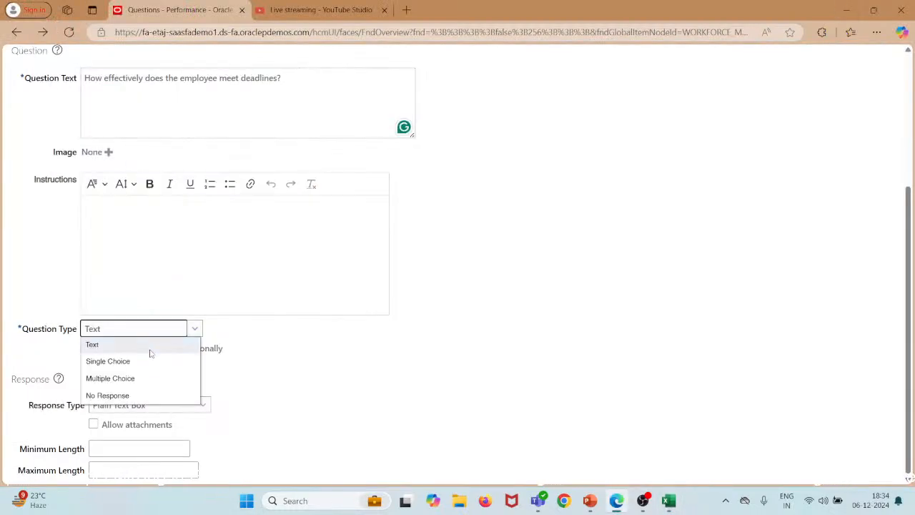
click(149, 363)
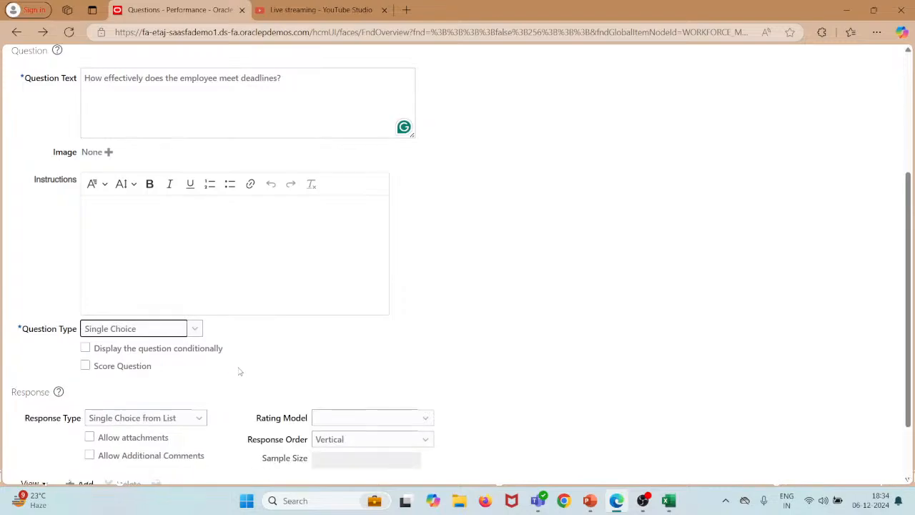
Set the deadlines question's rating model to Performance Rating Model to supply its response options.
scroll(240, 371, down, 1)
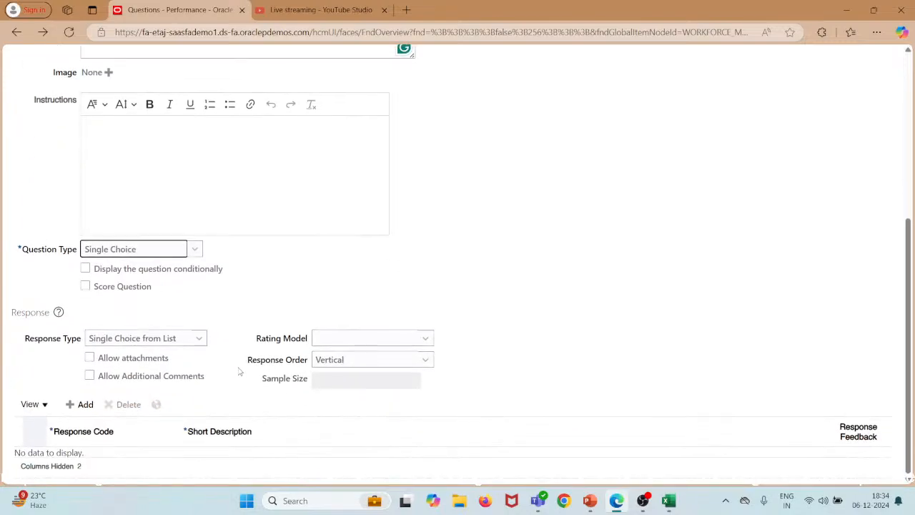
click(362, 339)
scroll(365, 293, down, 4)
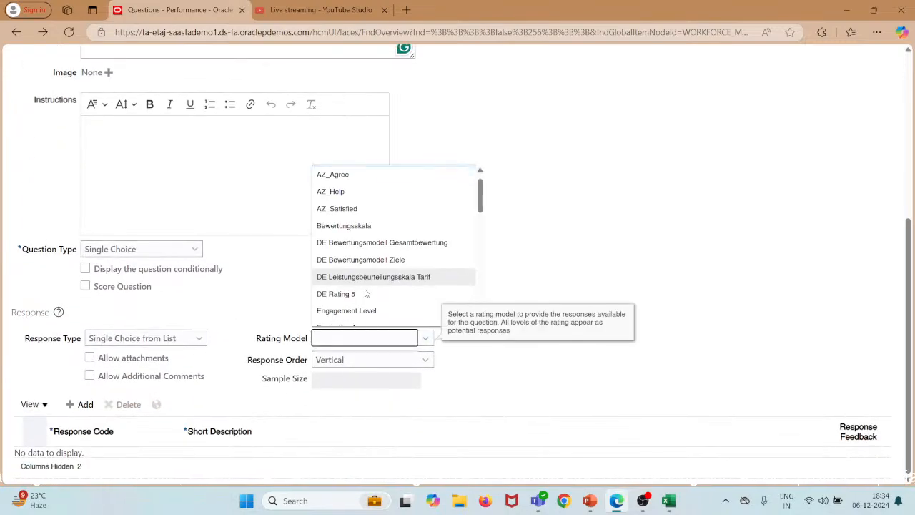
scroll(365, 293, down, 3)
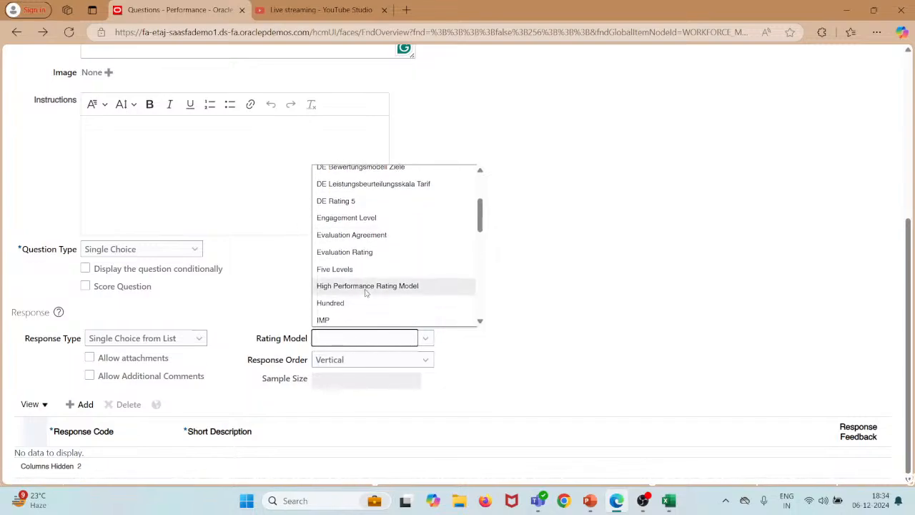
scroll(365, 292, down, 1)
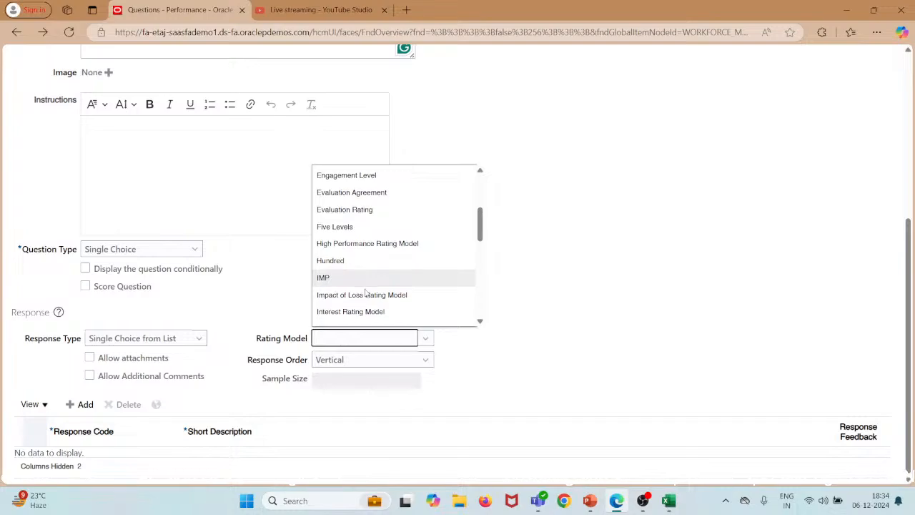
scroll(366, 292, down, 2)
scroll(366, 293, down, 2)
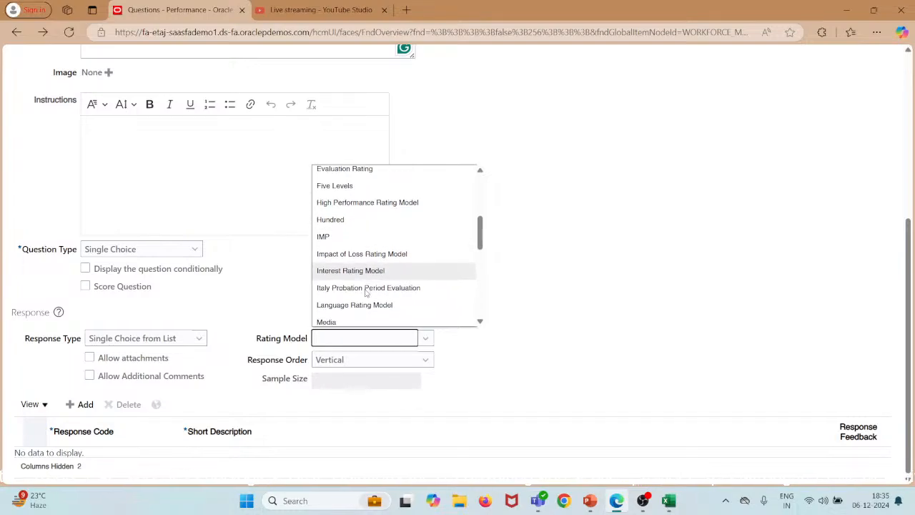
scroll(365, 293, down, 4)
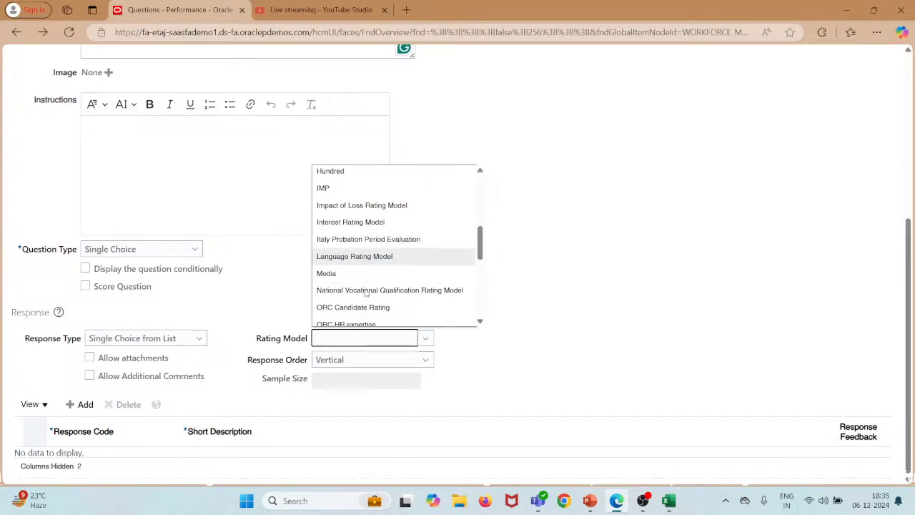
scroll(366, 292, down, 2)
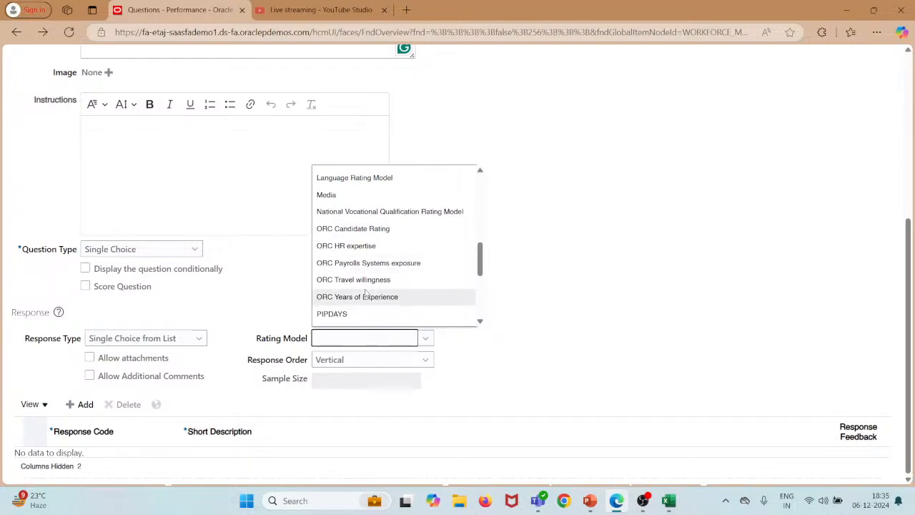
scroll(366, 292, down, 2)
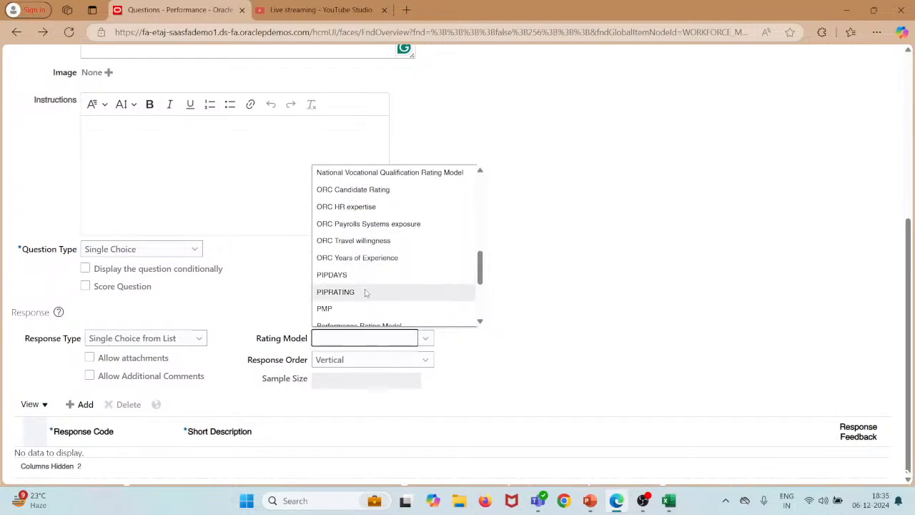
scroll(366, 293, down, 3)
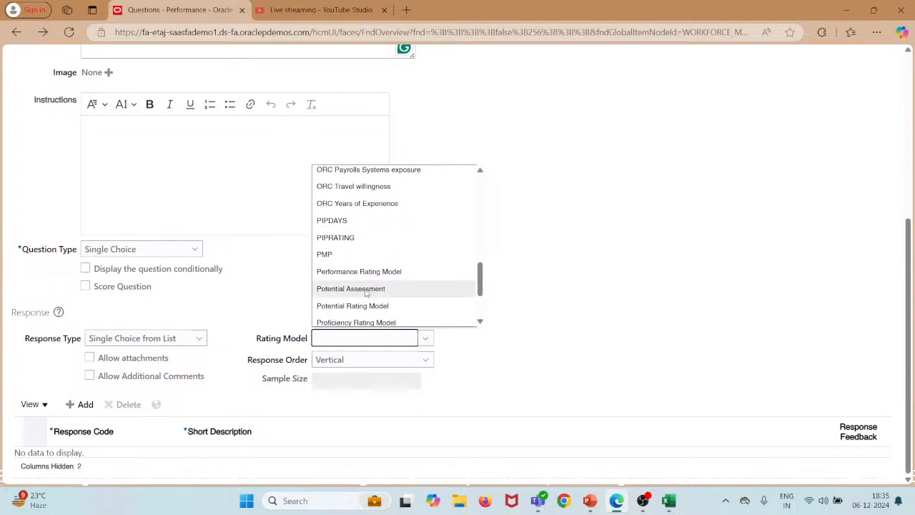
click(363, 273)
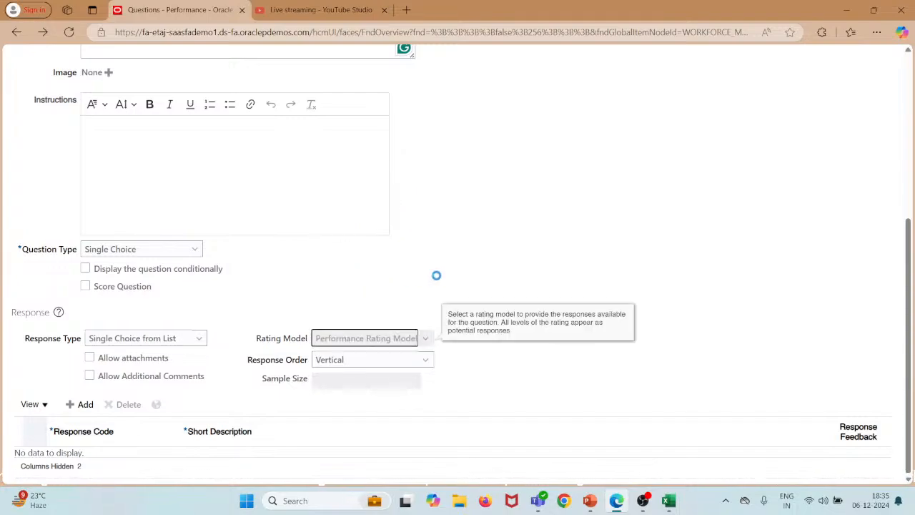
scroll(437, 280, down, 2)
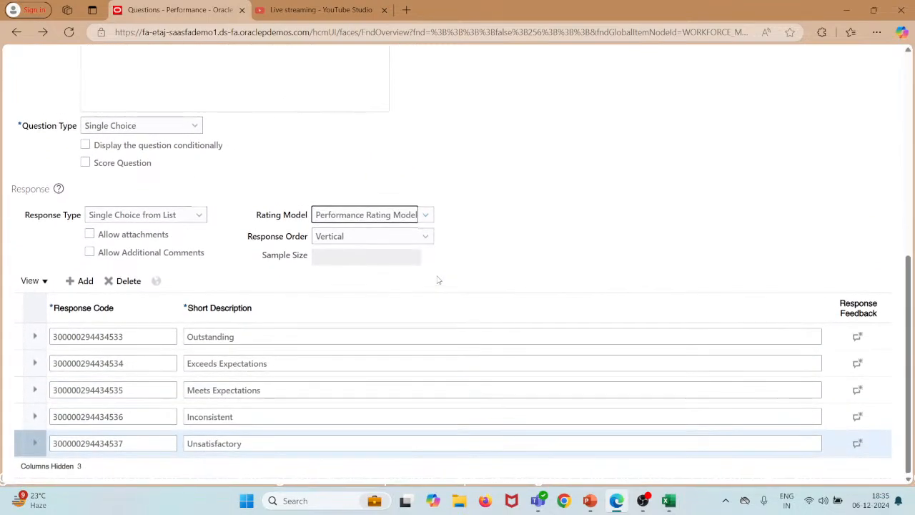
Compare the deadlines question's options in the Example workbook with its responses, and review the question's details.
mouse_move(670, 501)
click(668, 502)
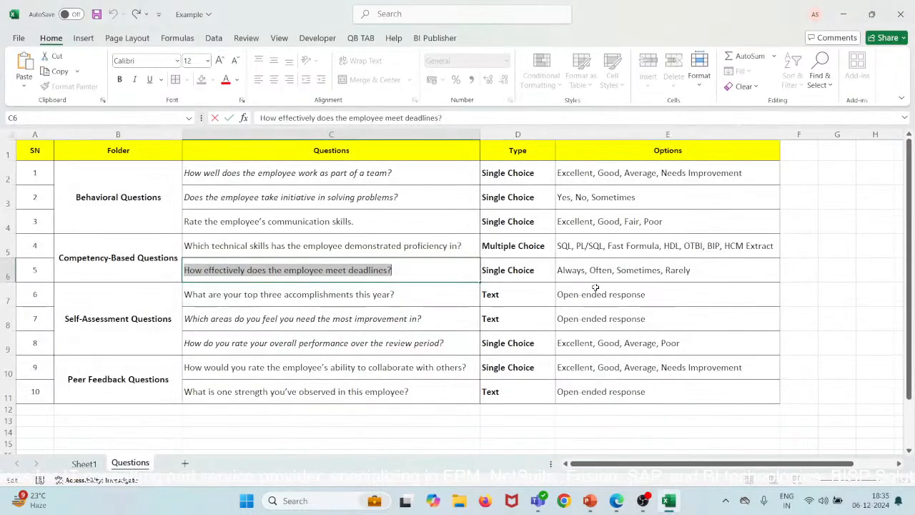
click(843, 13)
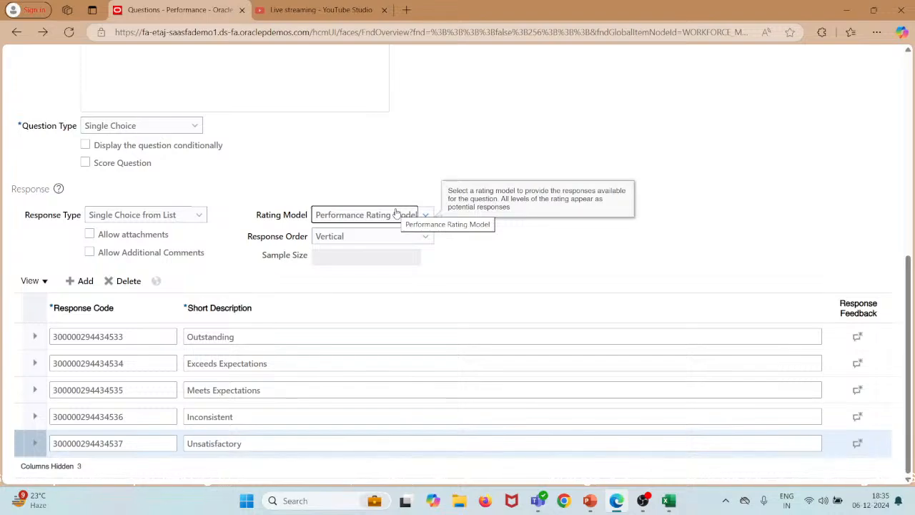
click(397, 214)
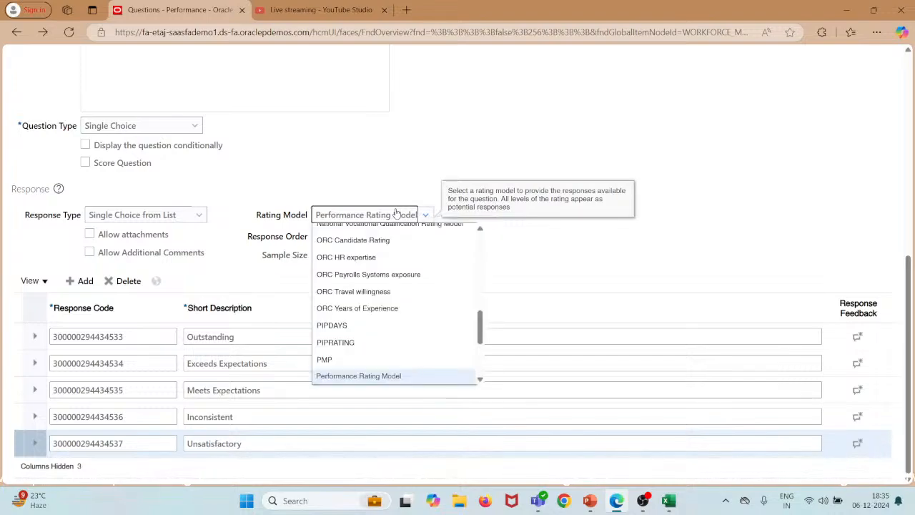
click(211, 226)
scroll(229, 229, up, 3)
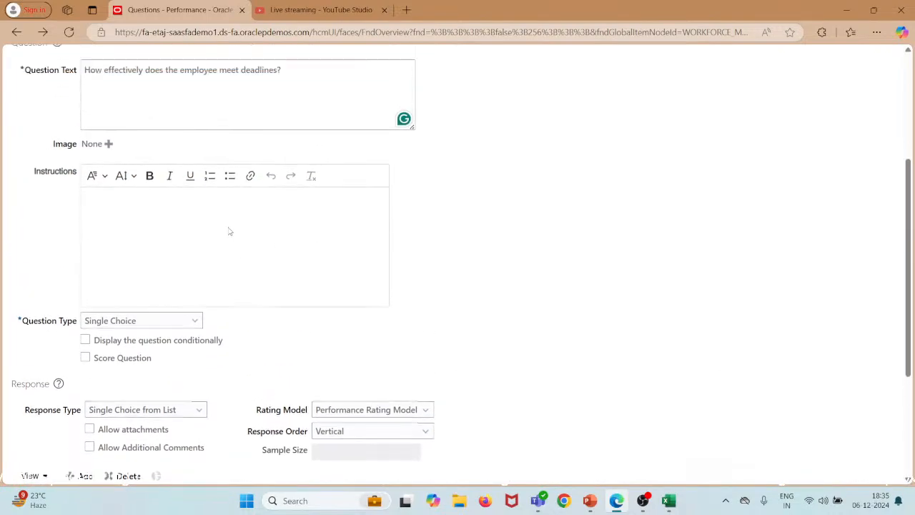
scroll(228, 226, up, 1)
scroll(229, 226, down, 2)
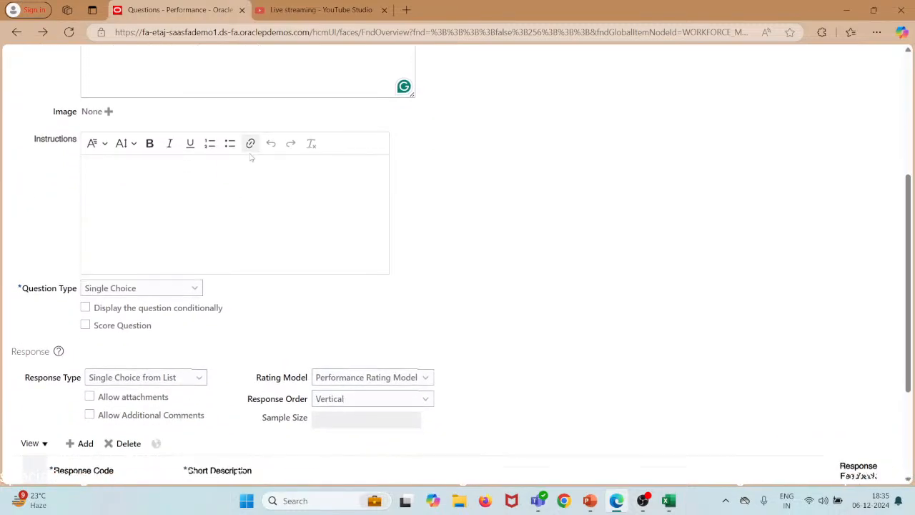
scroll(250, 157, down, 3)
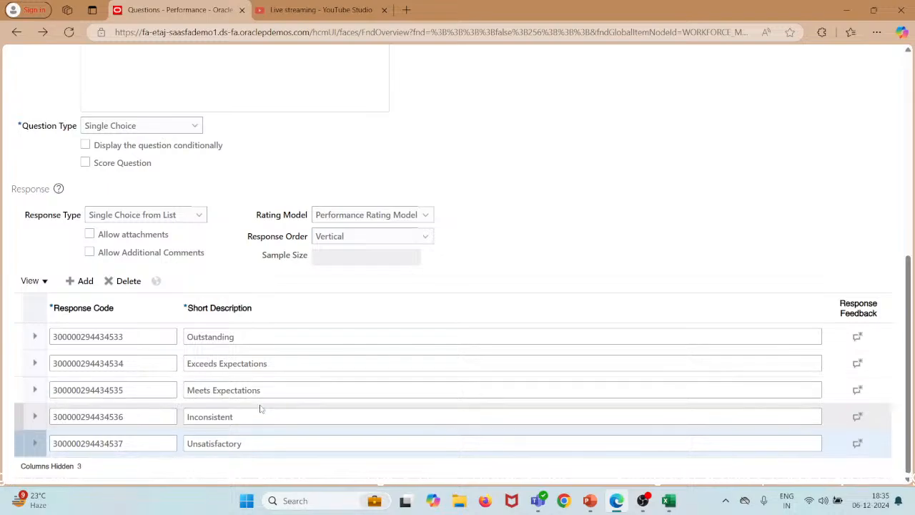
scroll(264, 416, up, 5)
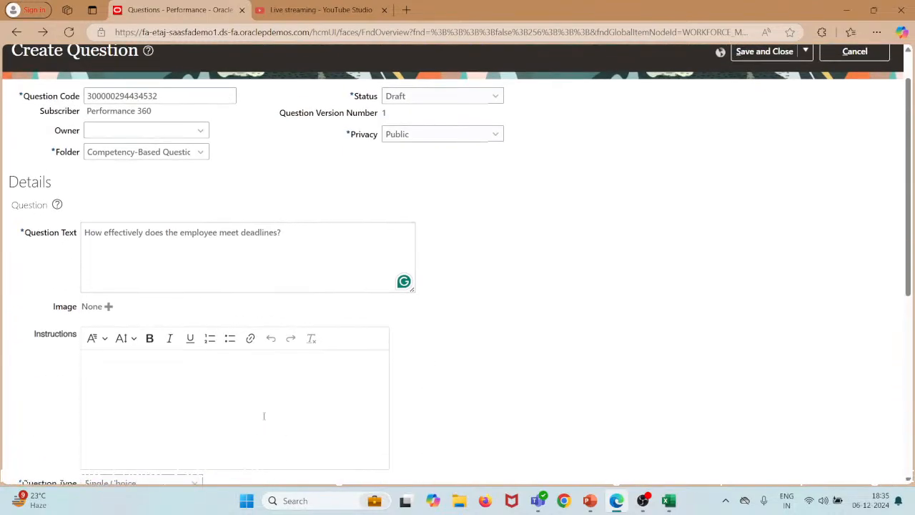
scroll(264, 416, down, 4)
scroll(264, 416, down, 1)
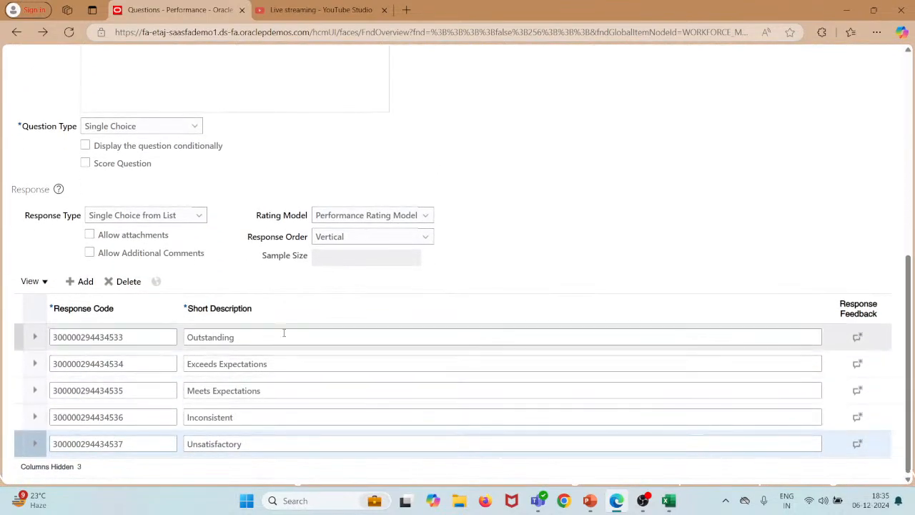
Save and close the deadlines question and return to the Competency-Based Questions folder.
scroll(283, 332, up, 6)
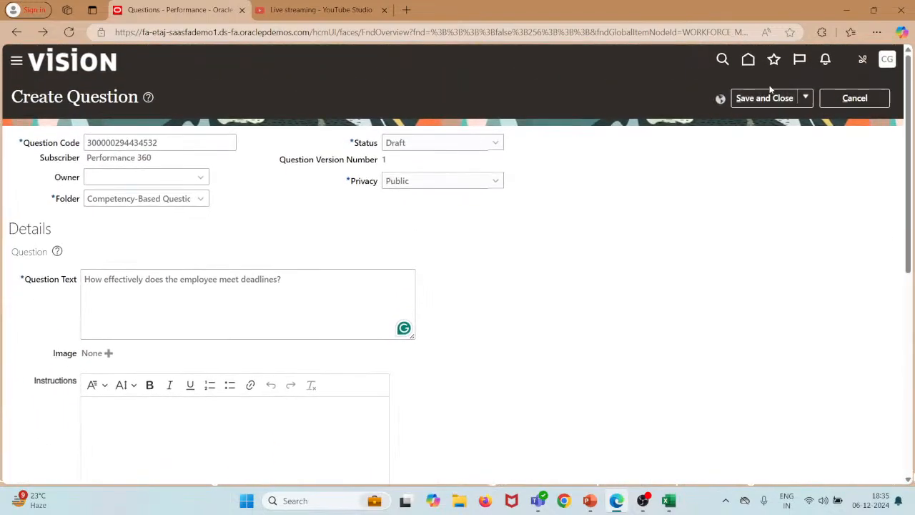
click(766, 100)
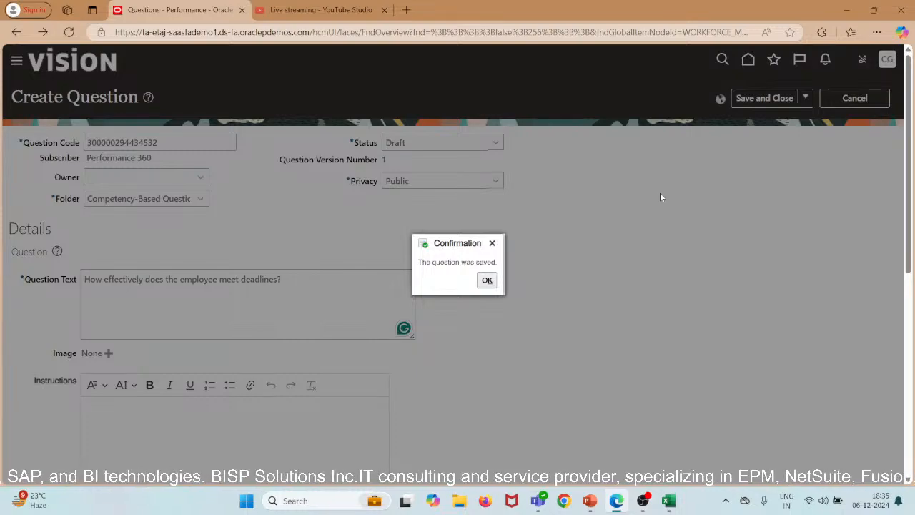
click(487, 280)
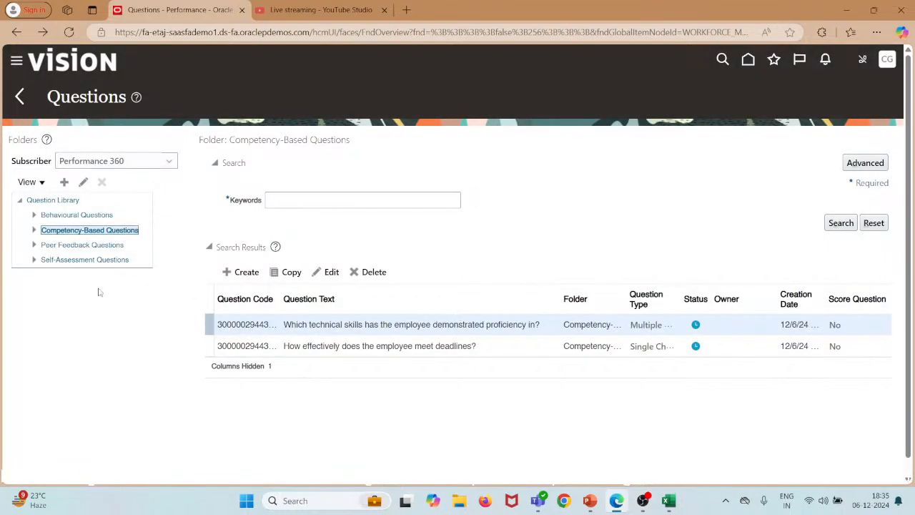
Look through the Peer Feedback Questions and Self-Assessment Questions folders in the question library.
click(54, 245)
click(62, 261)
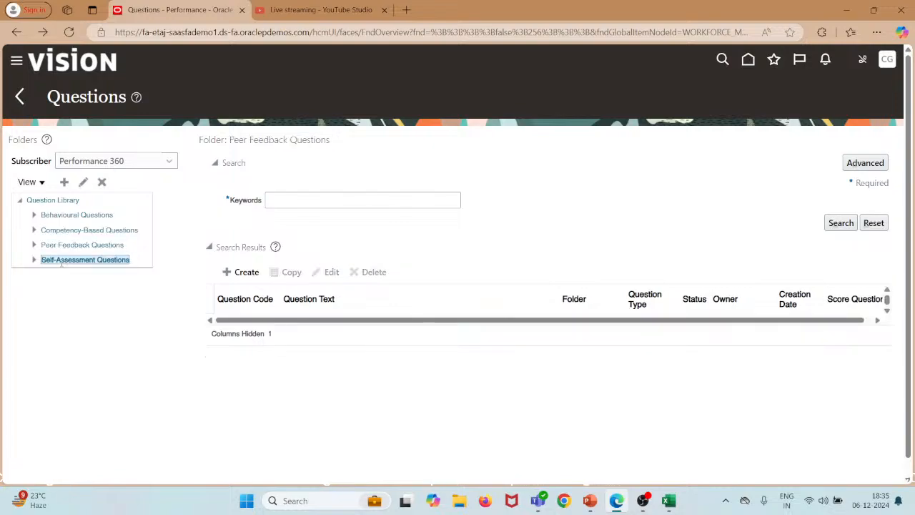
click(75, 246)
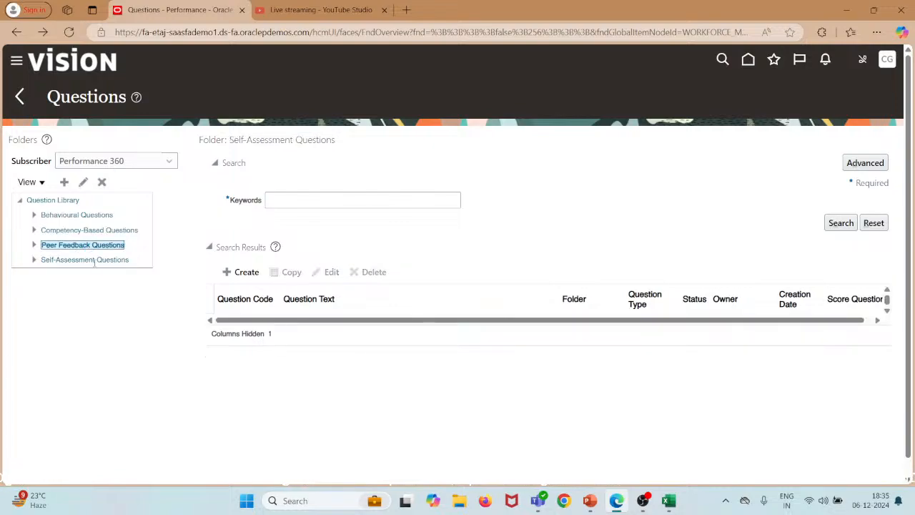
click(93, 260)
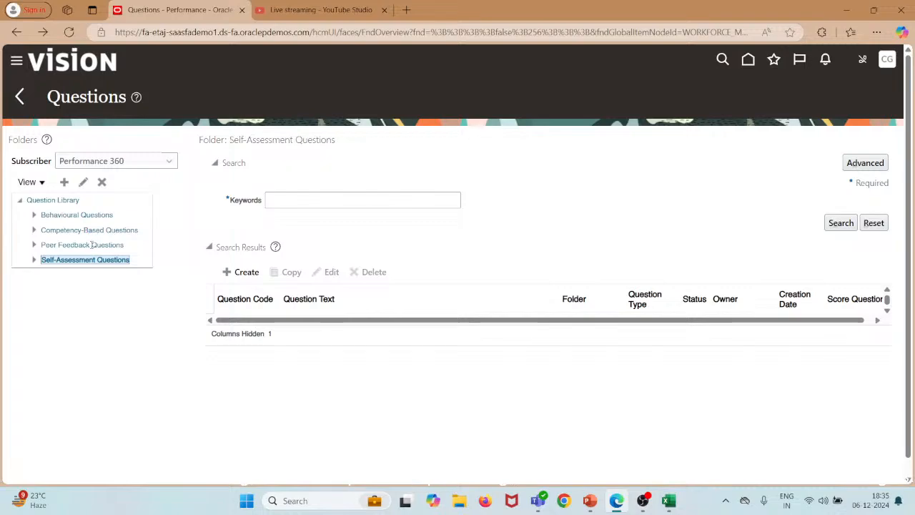
click(91, 245)
click(85, 260)
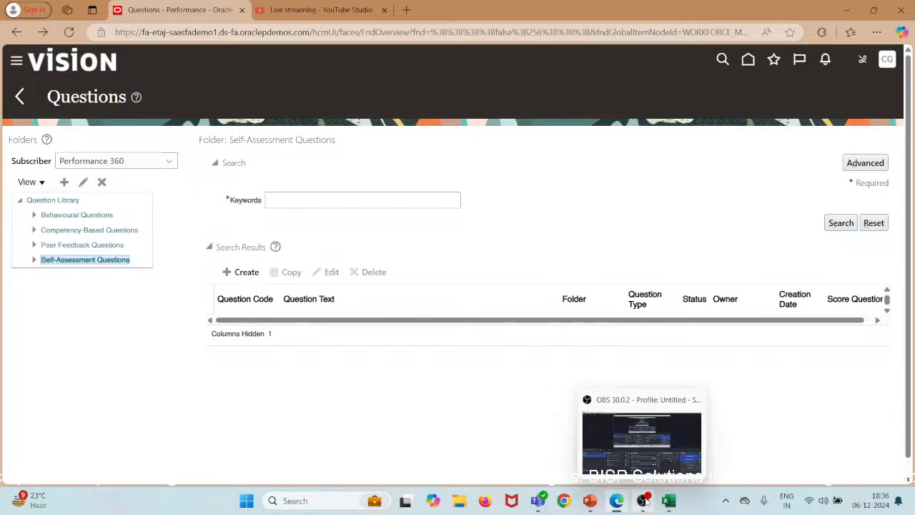
Switch to the PowerPoint slide show and advance to the Questionnaire Template slide.
mouse_move(590, 500)
click(612, 431)
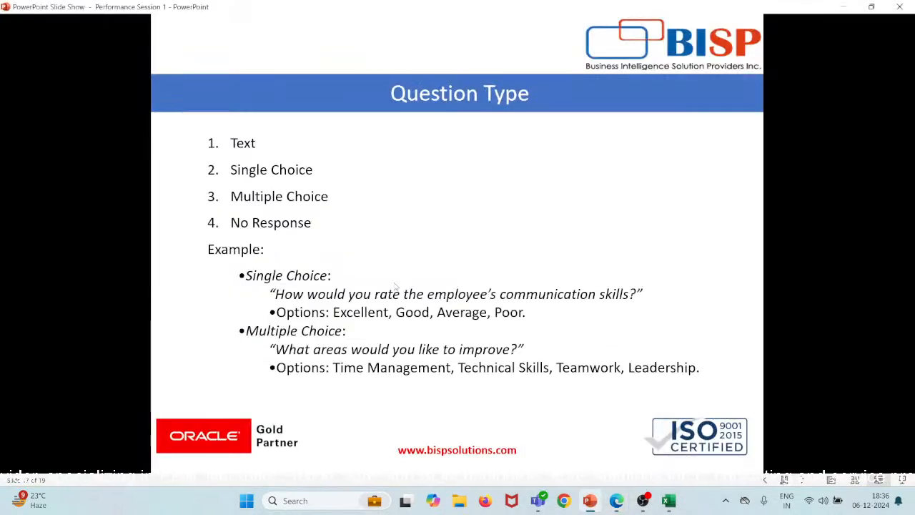
key(Right)
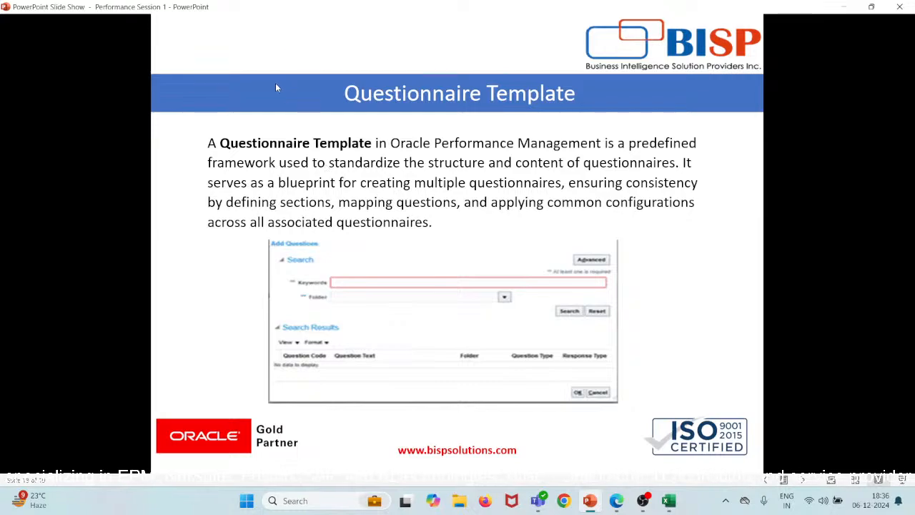
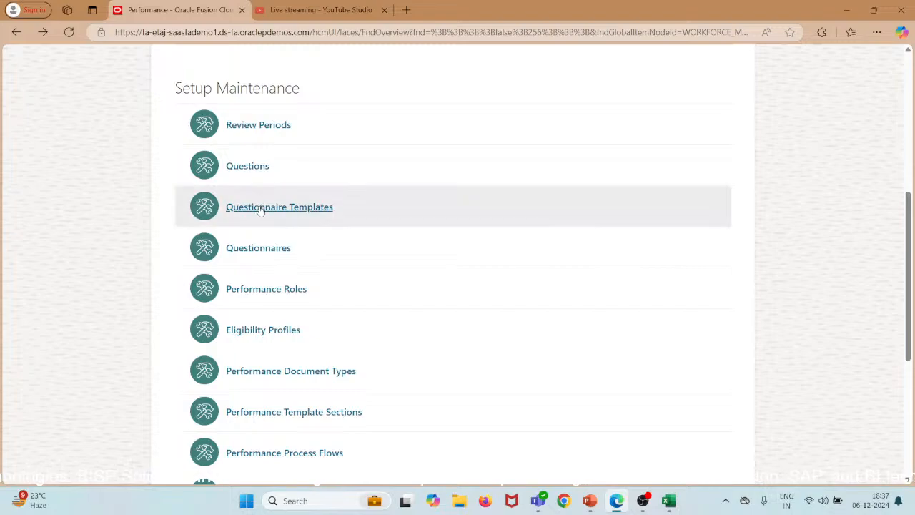
Start a new questionnaire template for Performance 360 and name it "Questionnaires FY2025".
click(260, 206)
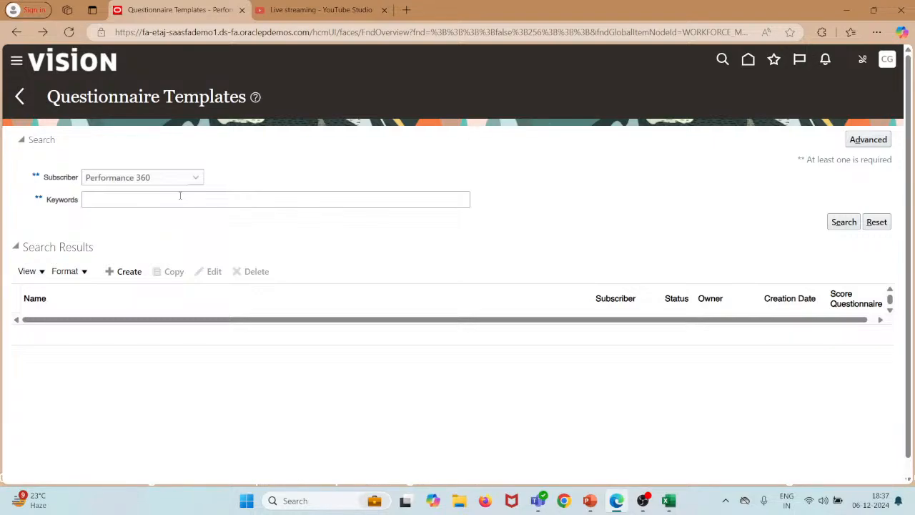
click(129, 271)
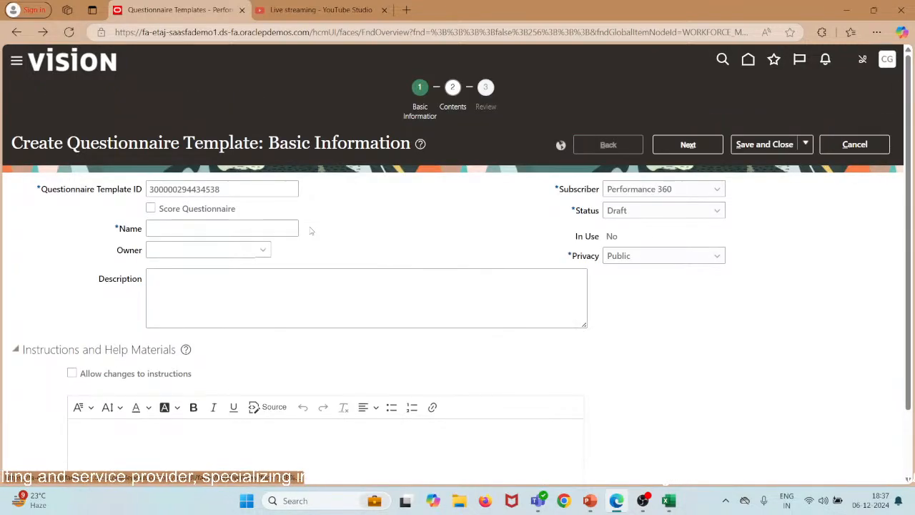
click(254, 228)
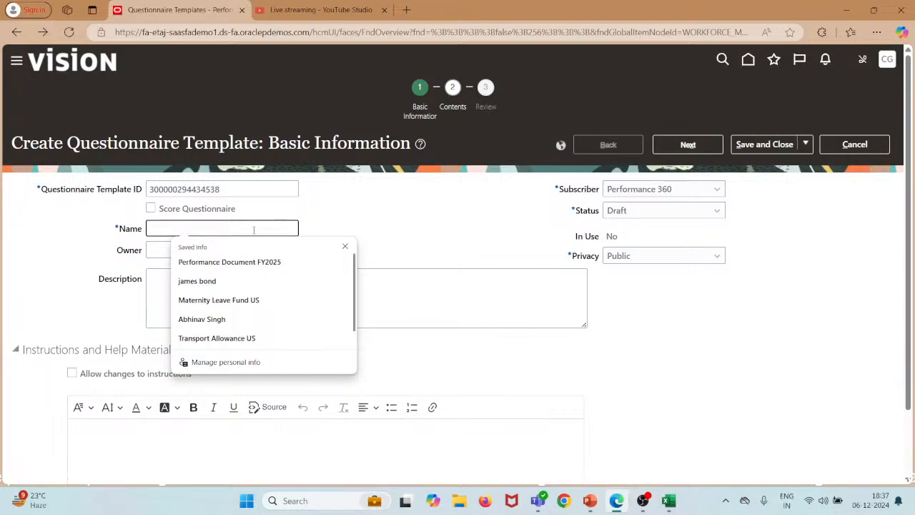
text(Quest)
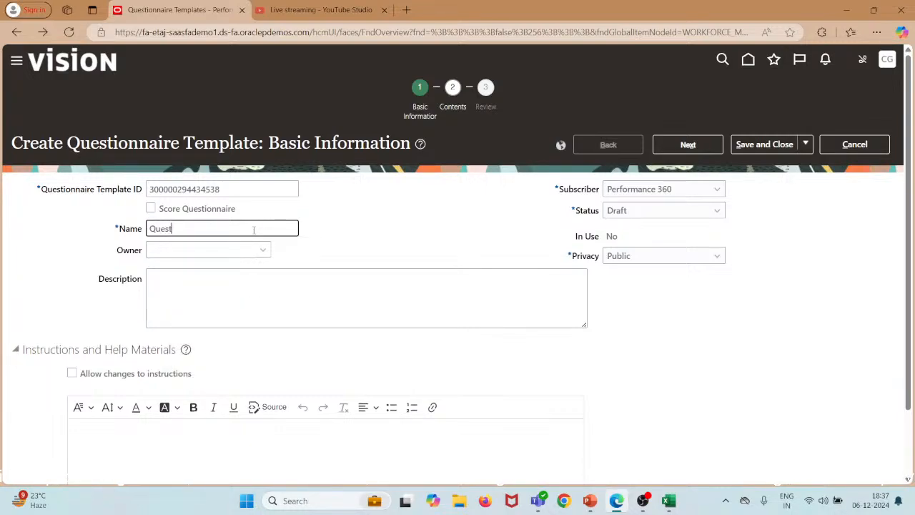
text(ion)
text(aa)
text(2025)
scroll(485, 261, down, 1)
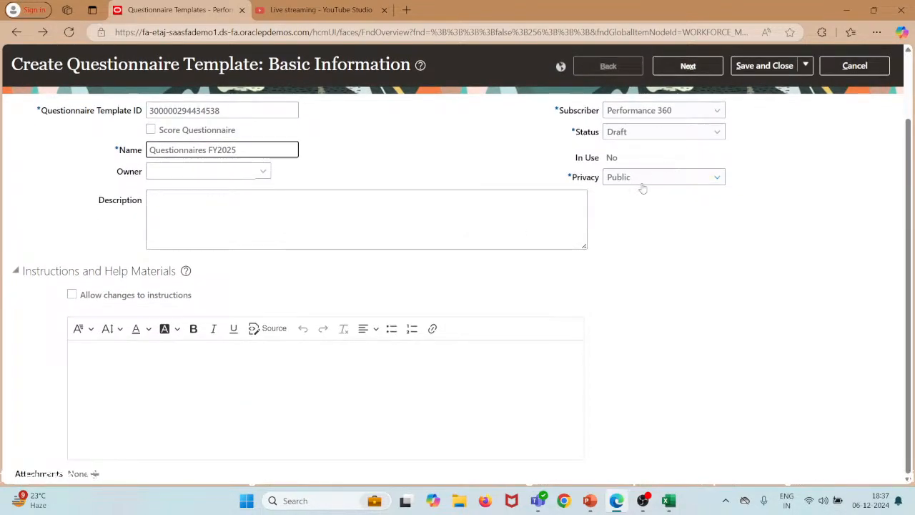
scroll(393, 261, down, 1)
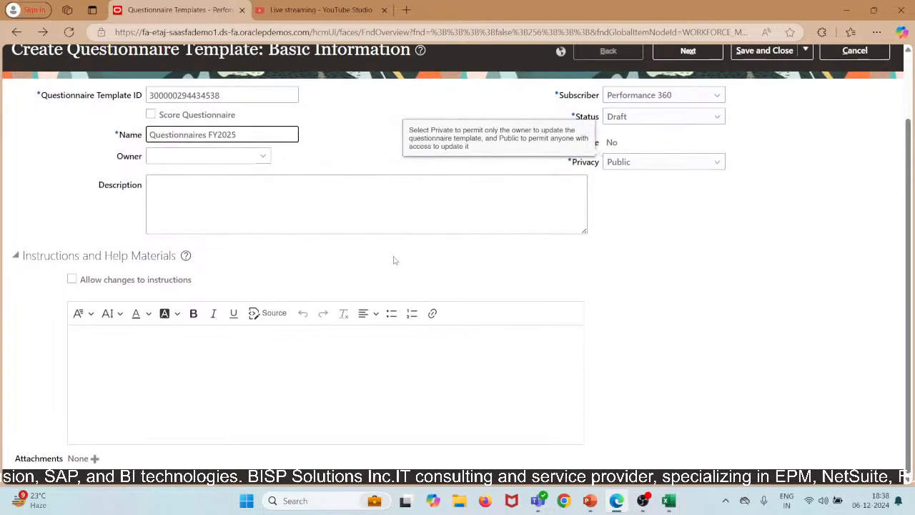
Continue to the questionnaire template's Contents page and review its section order, section presentation, sections and questions areas.
scroll(394, 260, up, 1)
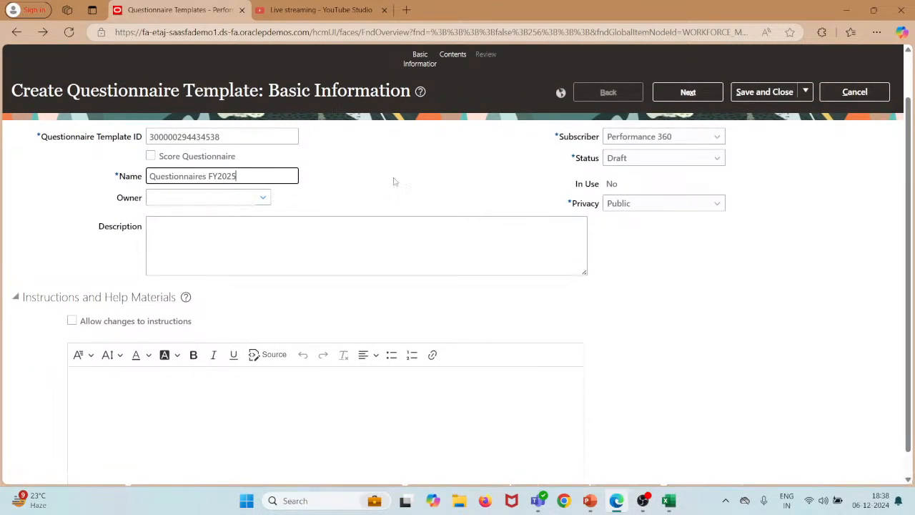
click(689, 92)
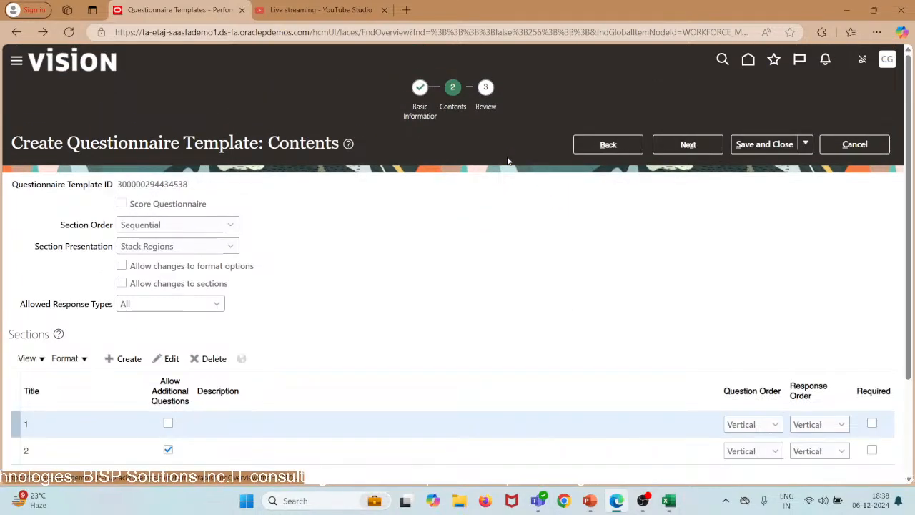
scroll(508, 161, down, 2)
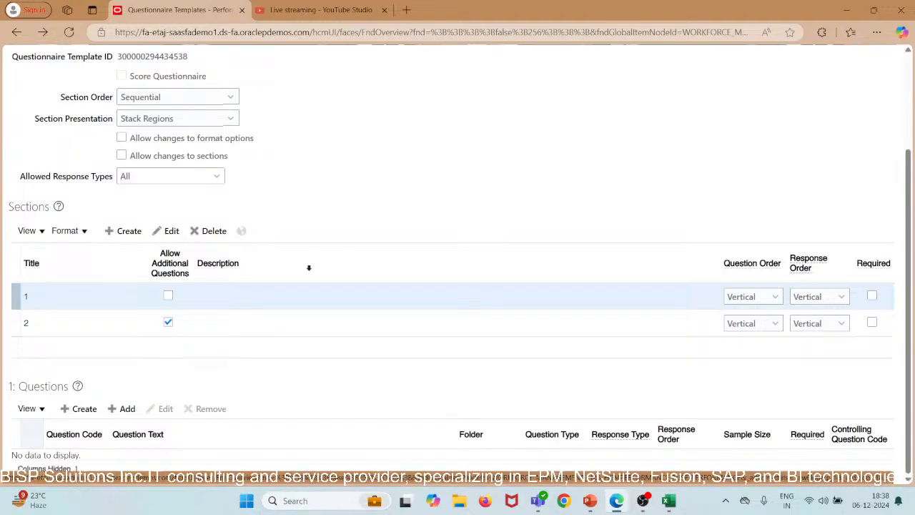
scroll(308, 268, down, 1)
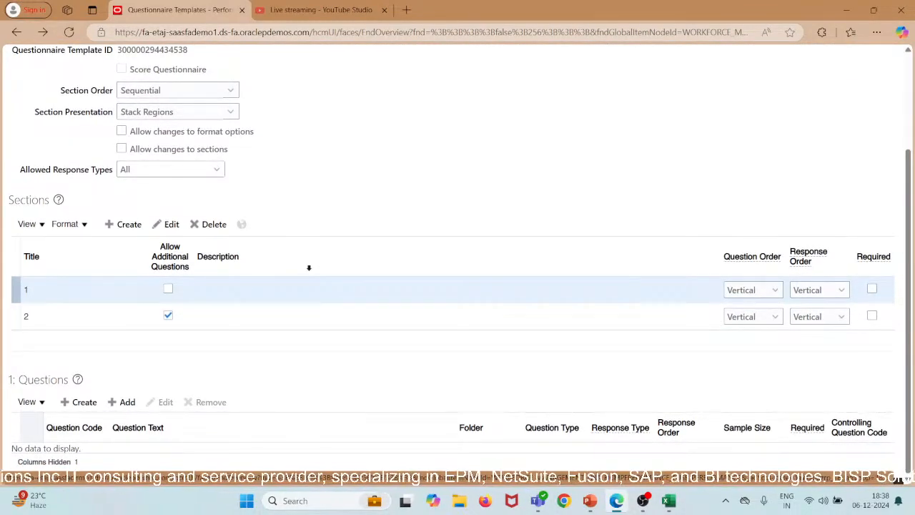
scroll(309, 268, up, 2)
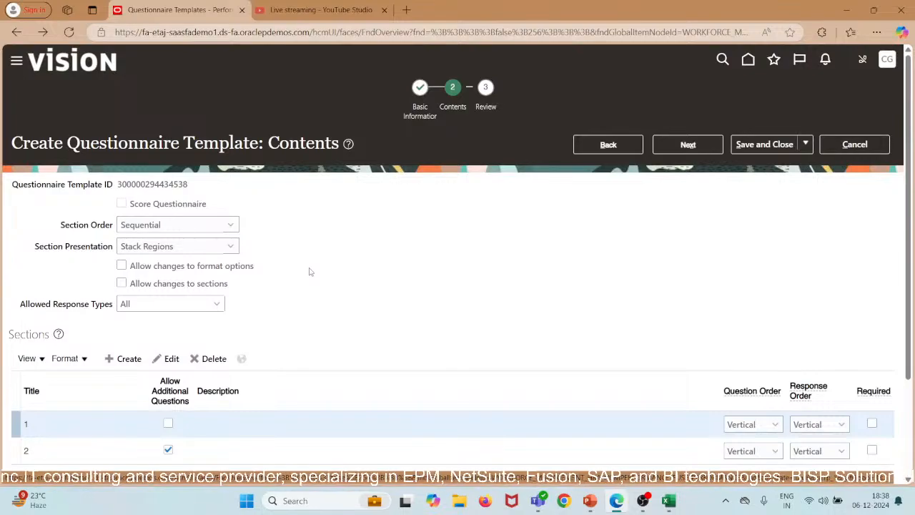
scroll(310, 271, down, 2)
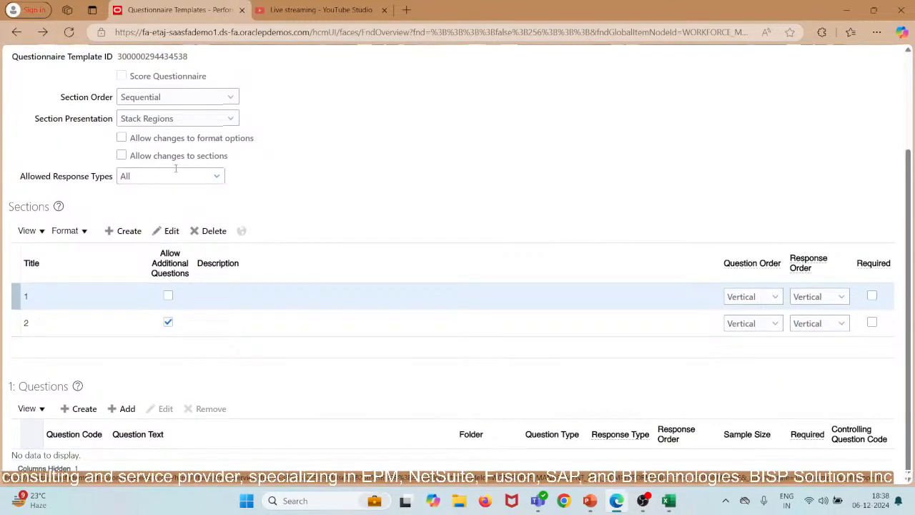
mouse_move(180, 103)
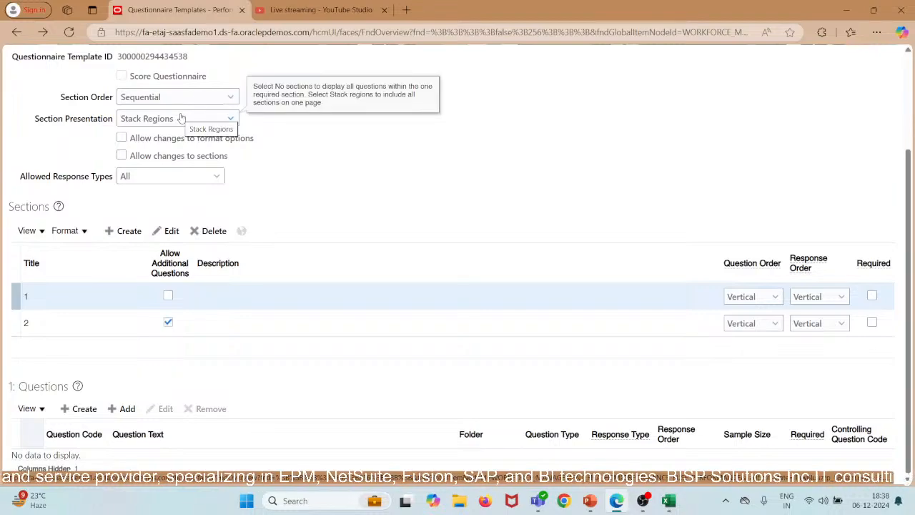
scroll(309, 182, down, 1)
scroll(310, 183, up, 1)
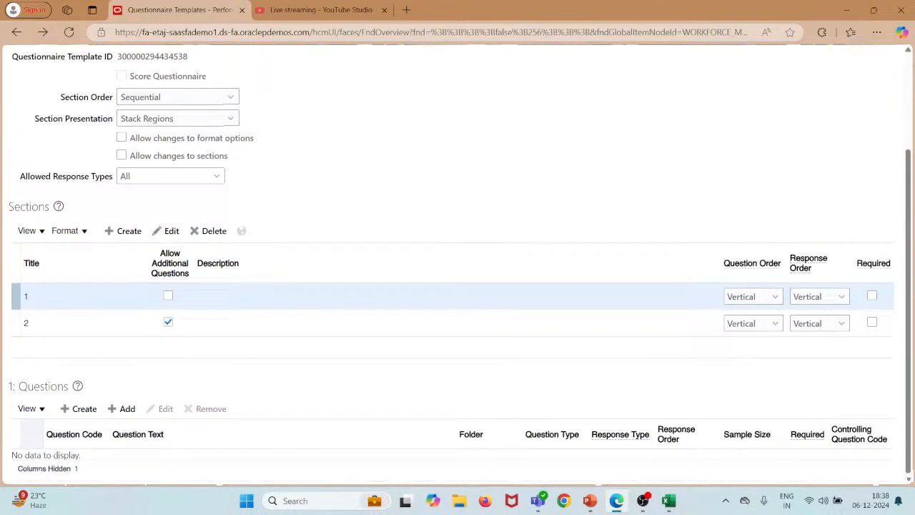
Start adding existing questions to section 1 and search the Behavioural Questions folder.
click(132, 409)
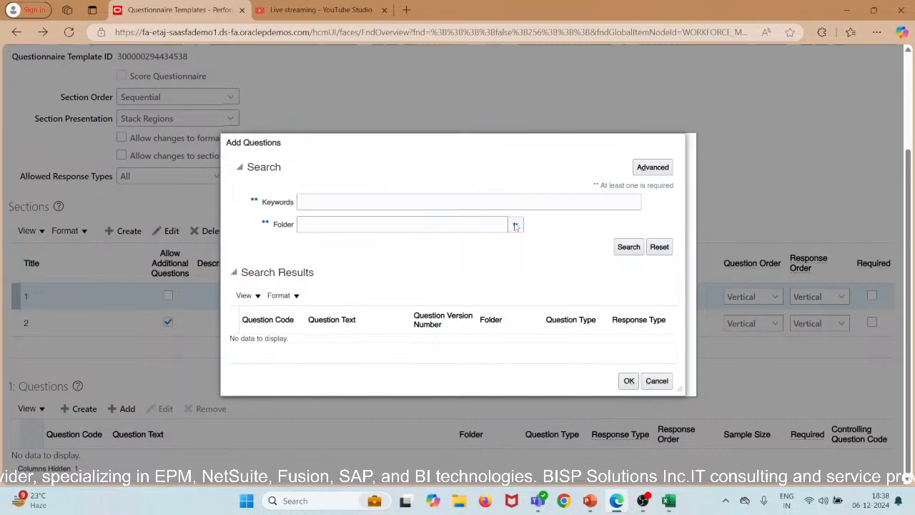
click(449, 227)
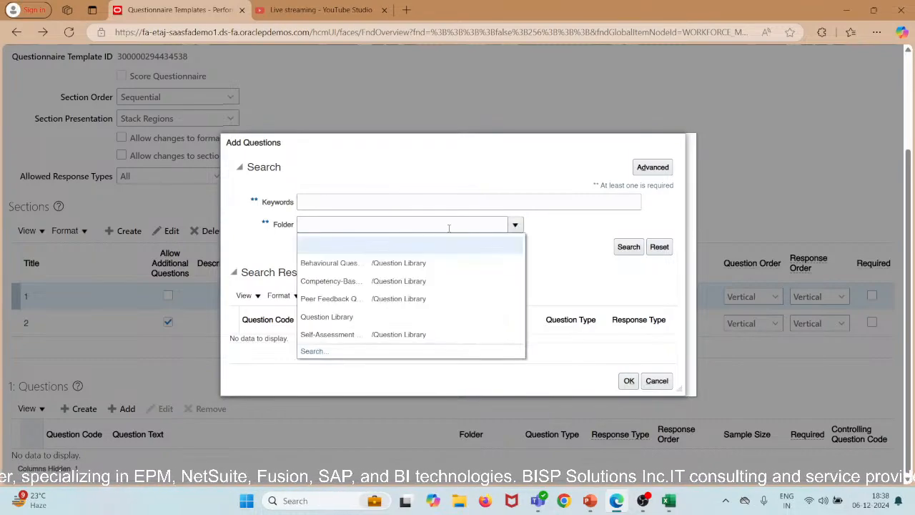
click(399, 264)
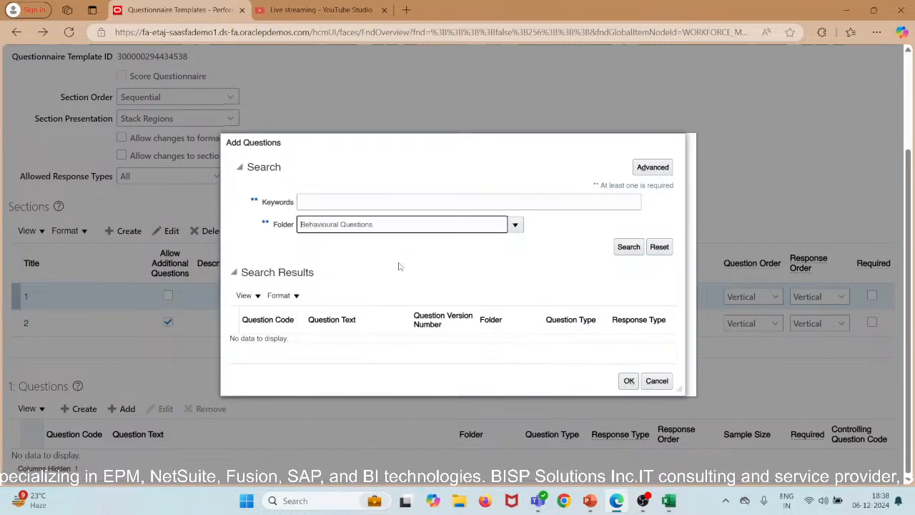
click(627, 248)
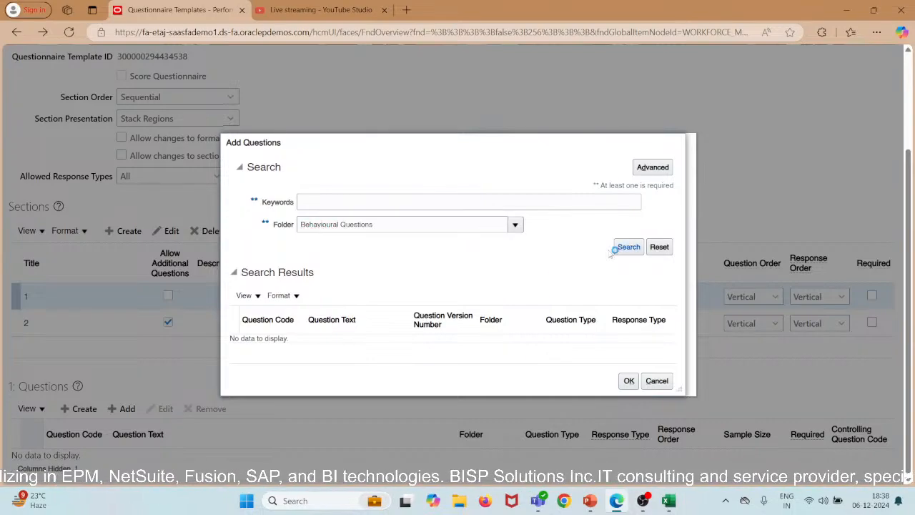
Switch to the Example workbook in Excel and copy the question text "How well does the employee work as part of a team?".
click(385, 203)
mouse_move(590, 500)
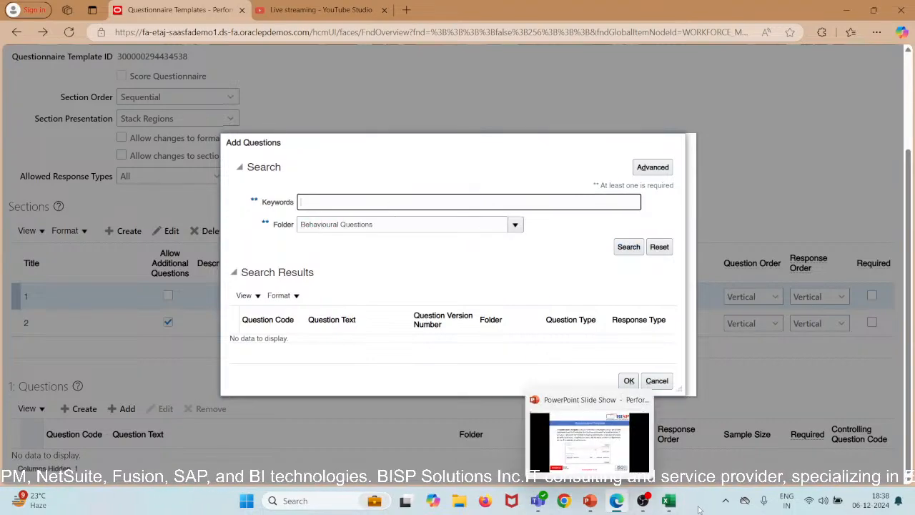
click(668, 501)
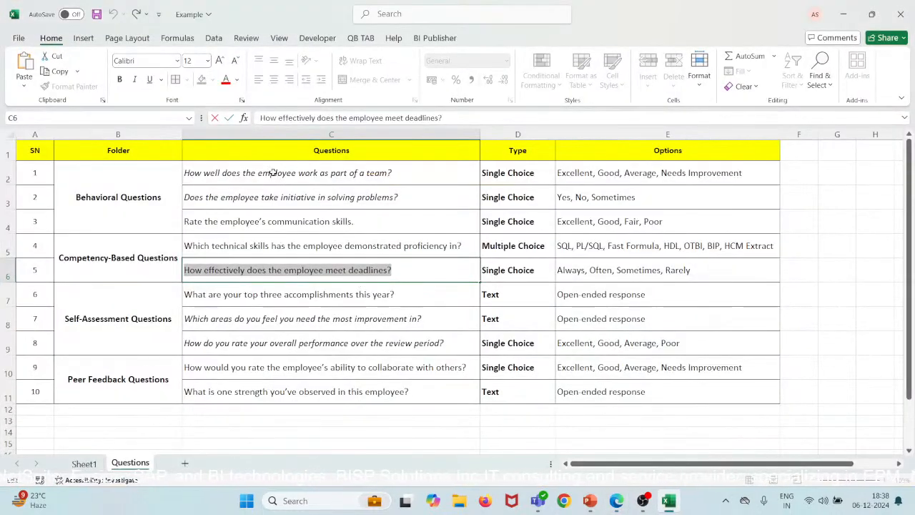
click(404, 172)
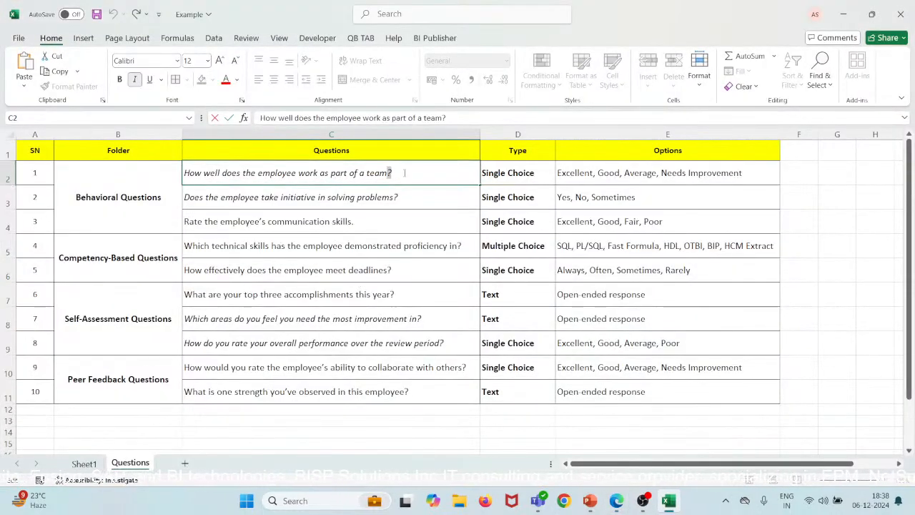
key(ctrl+shift+Left)
key(ctrl+shift+Left)
key(ctrl+shift+Left)
key(ctrl+shift+Left)
key(ctrl+shift+Left)
key(ctrl+shift+Left)
key(ctrl+shift+Left)
key(ctrl+shift+Left)
key(ctrl+shift+Left)
key(ctrl+shift+Left)
key(ctrl+shift+Left)
key(ctrl+shift+Left)
key(ctrl+c)
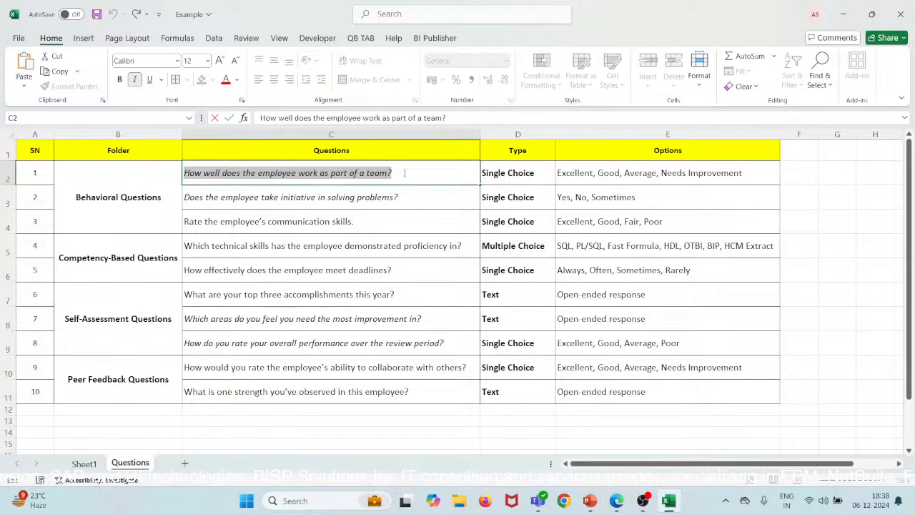
Back in the browser, search Behavioural Questions for the copied teamwork question, first in full and again without its question mark.
key(alt+Tab)
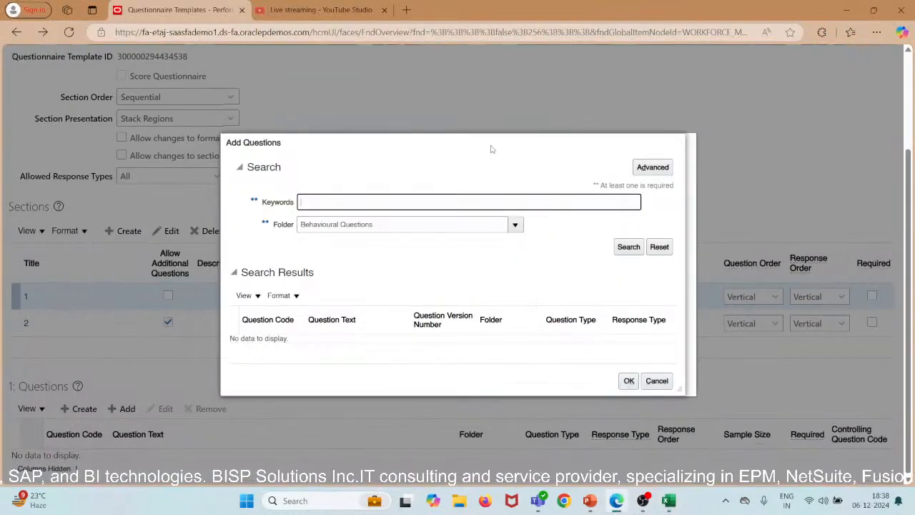
key(ctrl+v)
click(629, 247)
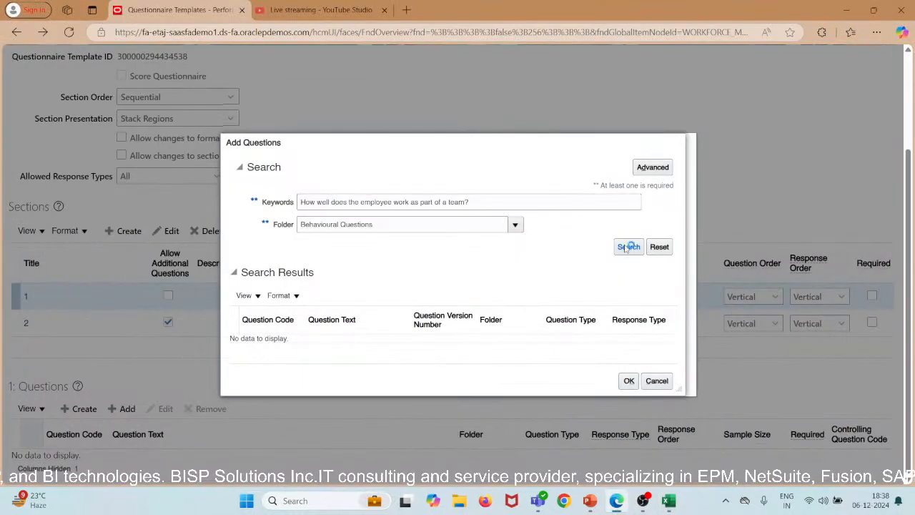
click(503, 201)
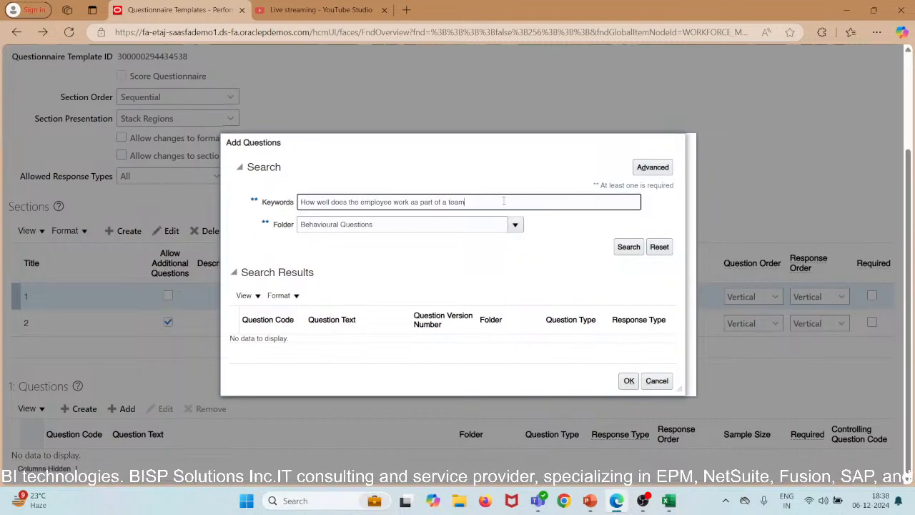
click(628, 247)
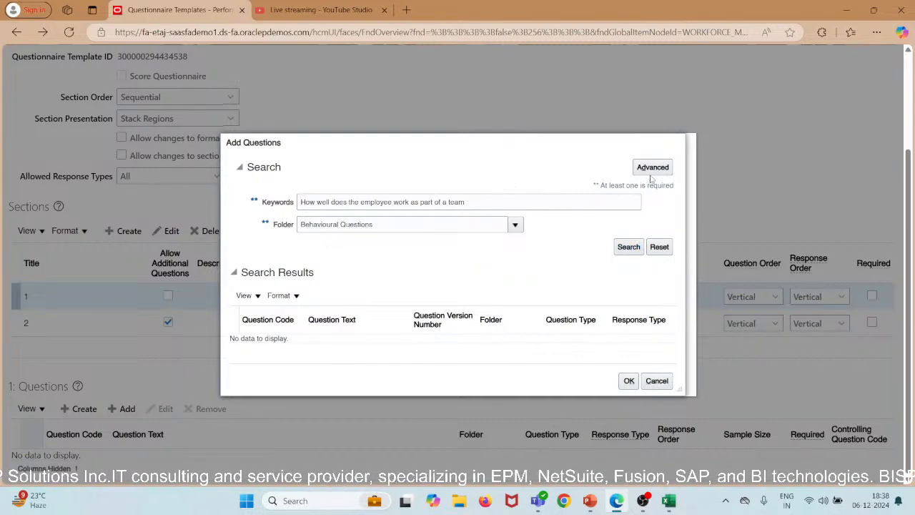
Clear the keywords and search the Behavioural Questions folder again, followed by the Question Library folder.
drag(621, 208, 186, 187)
key(BackSpace)
click(628, 247)
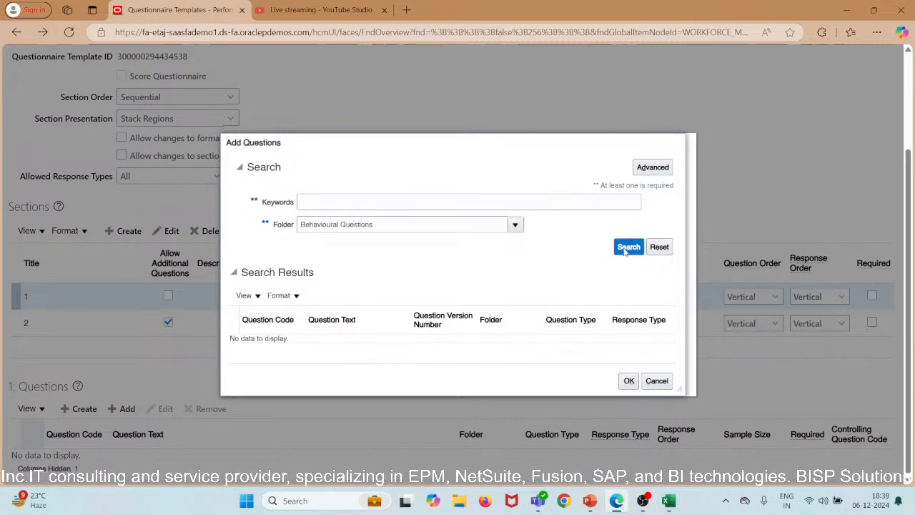
click(515, 224)
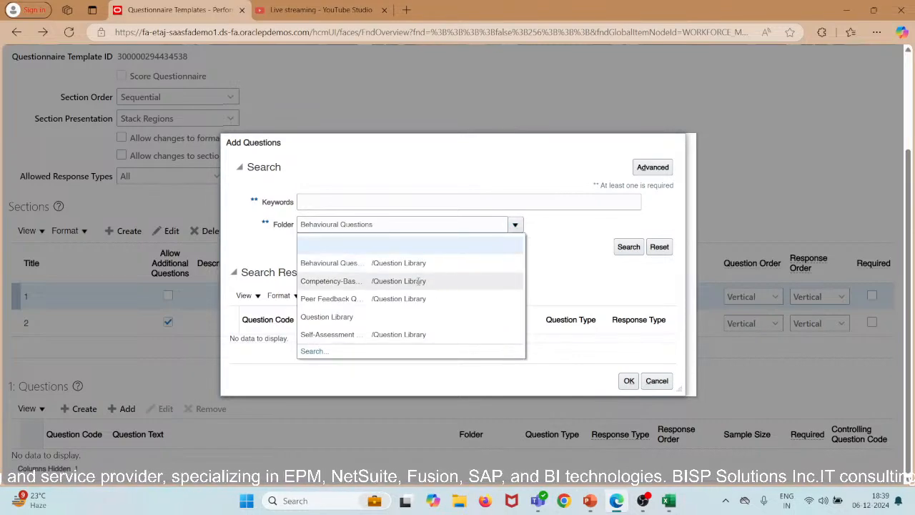
click(357, 317)
click(628, 247)
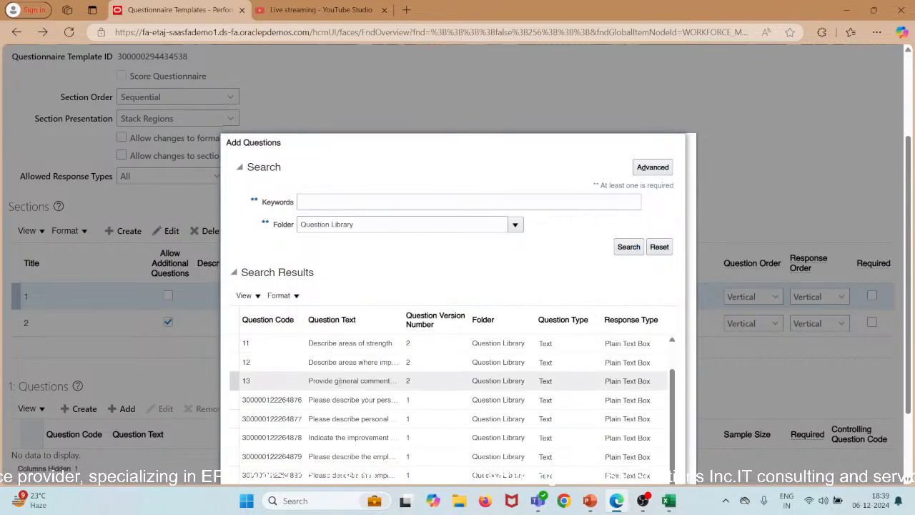
Look through the Question Library search results for the newly created questions and close the Add Questions dialog.
scroll(433, 254, down, 3)
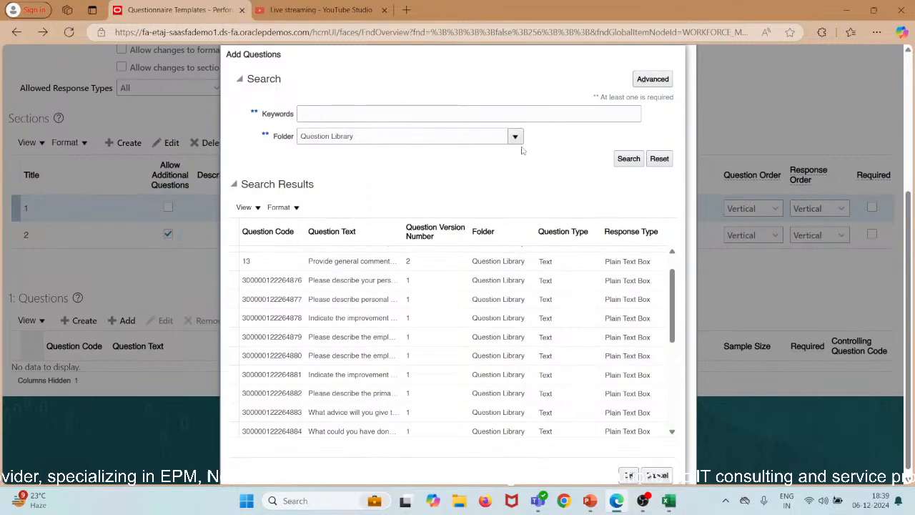
scroll(564, 209, up, 5)
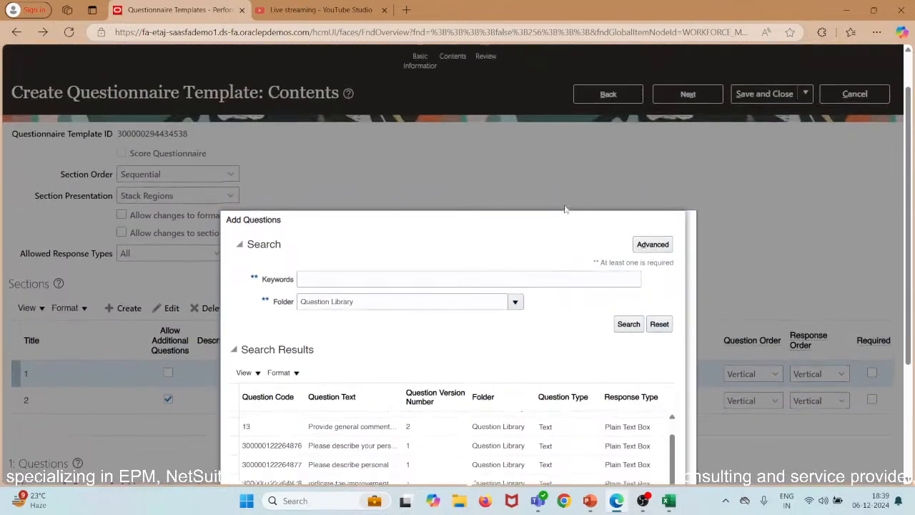
scroll(522, 299, down, 5)
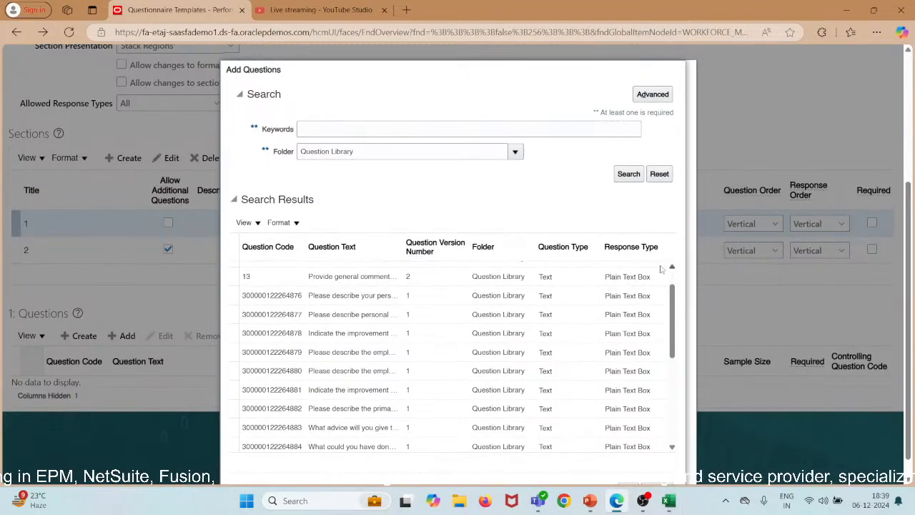
scroll(662, 269, down, 2)
click(633, 266)
scroll(635, 213, down, 1)
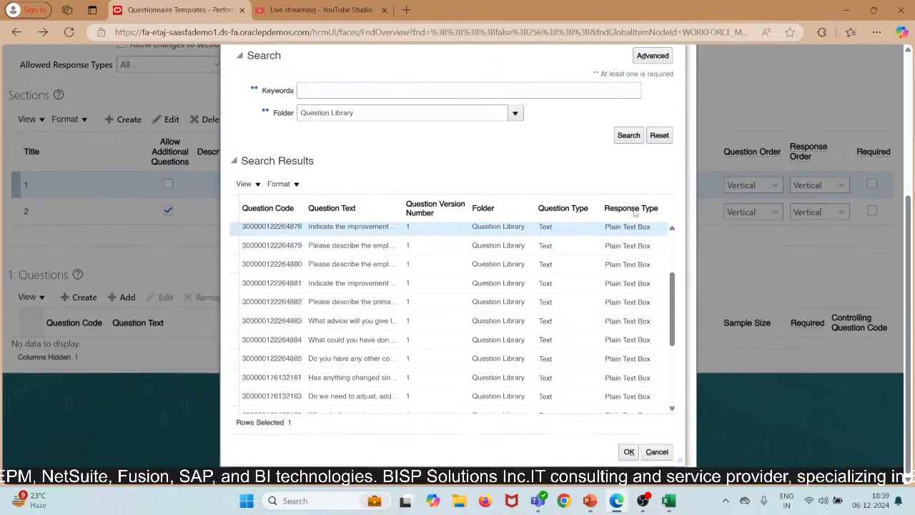
click(629, 467)
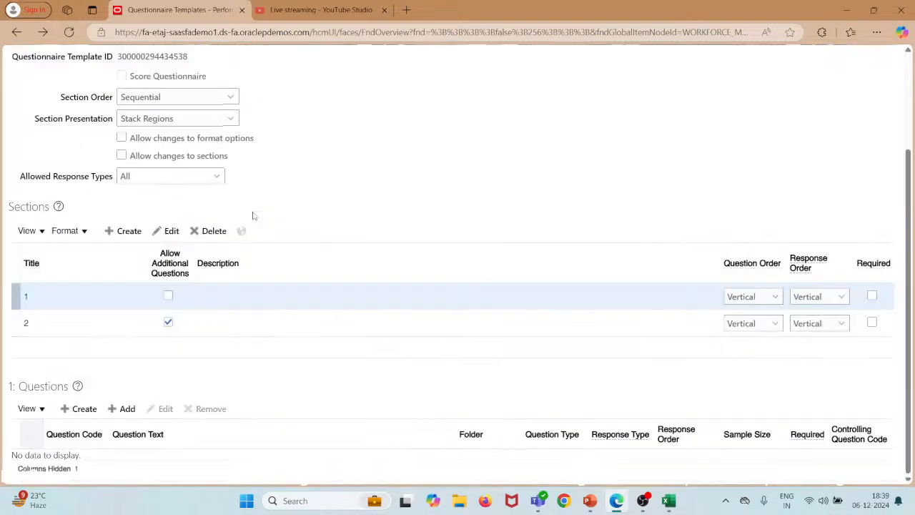
Cancel the new questionnaire template and return to the Performance task page.
scroll(179, 183, up, 3)
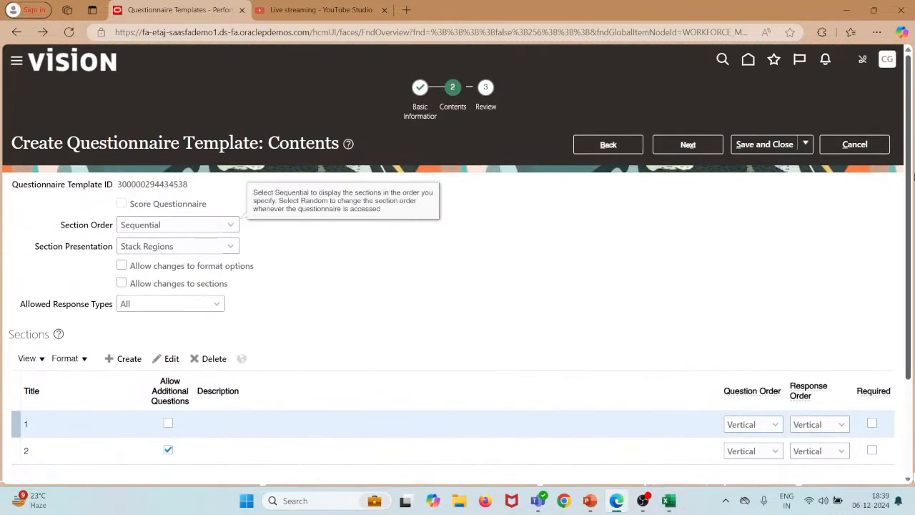
click(860, 150)
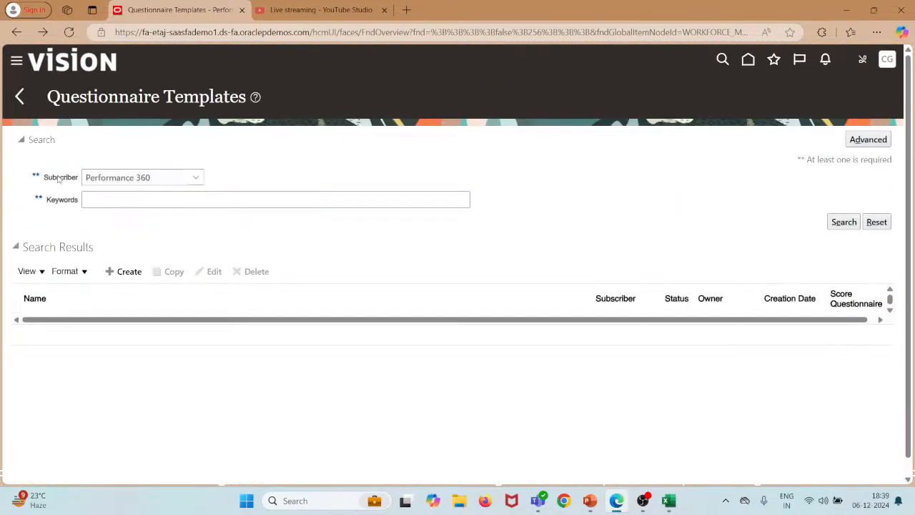
click(19, 97)
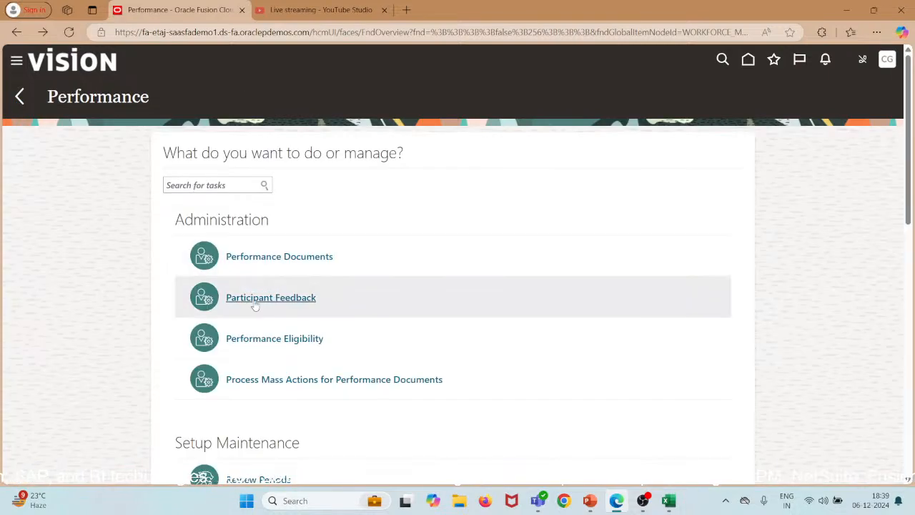
Open "How well does the employee work as part of a team?" from the Behavioural Questions folder for editing.
scroll(254, 304, down, 3)
scroll(255, 304, down, 2)
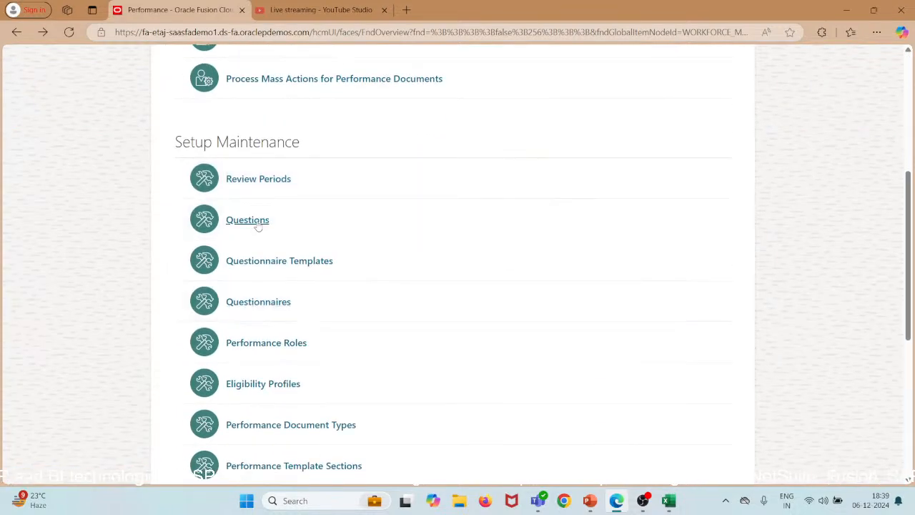
click(250, 221)
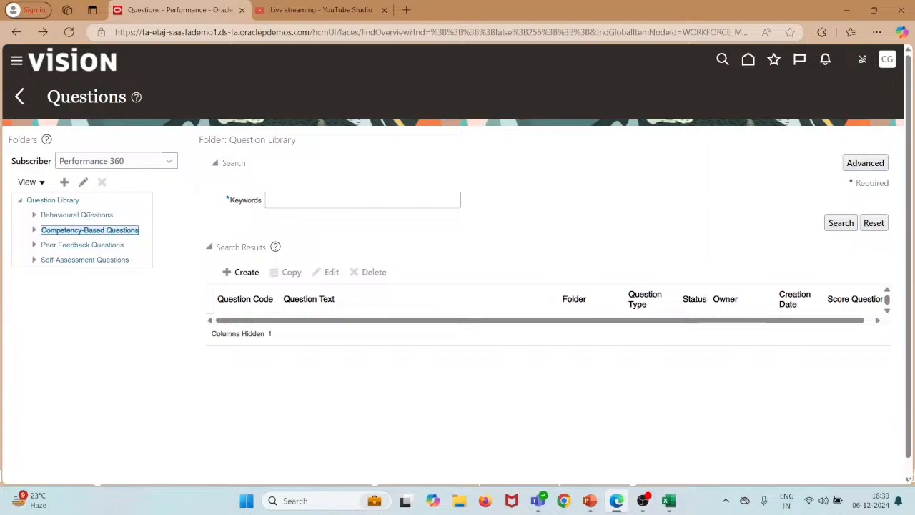
click(78, 210)
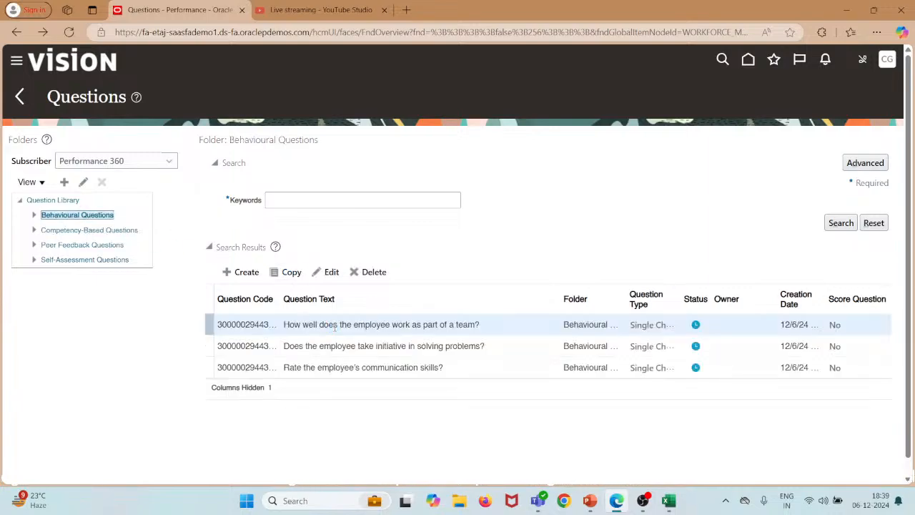
click(329, 271)
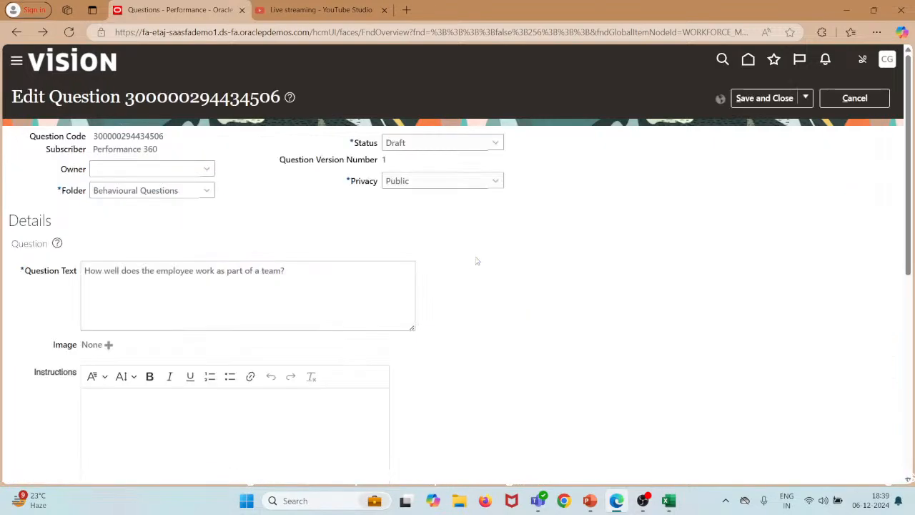
Set the status of "How well does the employee work as part of a team?" to Active and save the question.
click(495, 143)
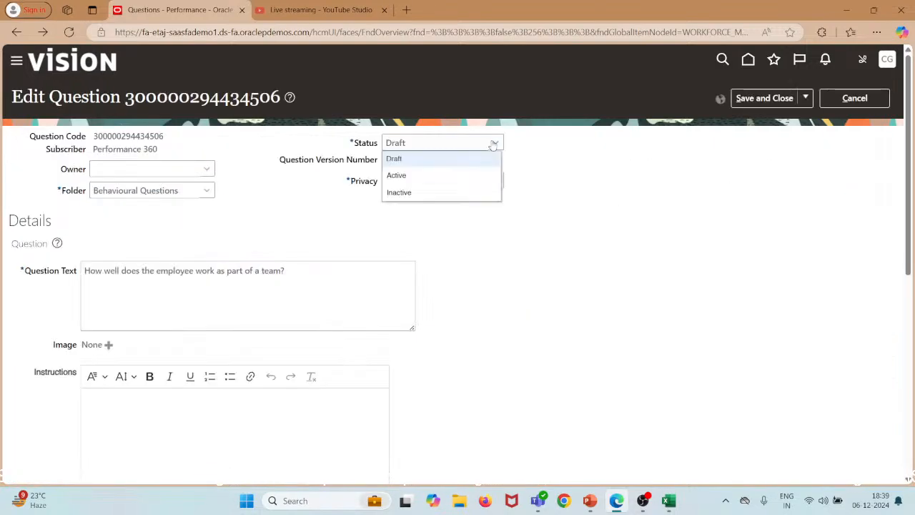
click(450, 175)
click(764, 98)
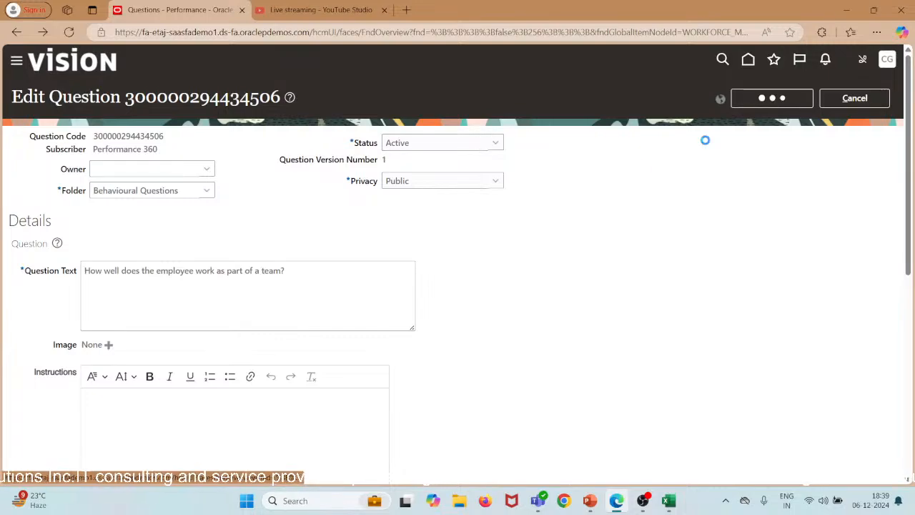
click(487, 279)
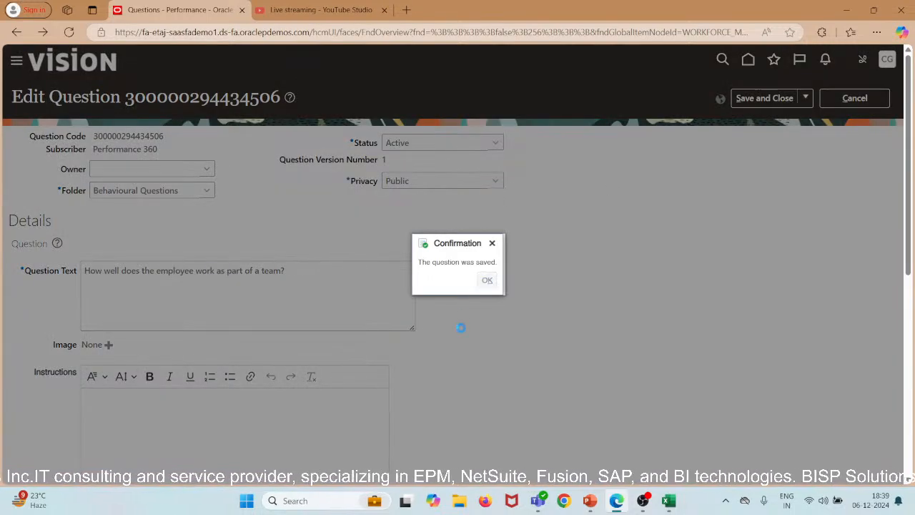
Edit "Does the employee take initiative in solving problems?" in Behavioural Questions, set its status to Active and save it.
click(293, 347)
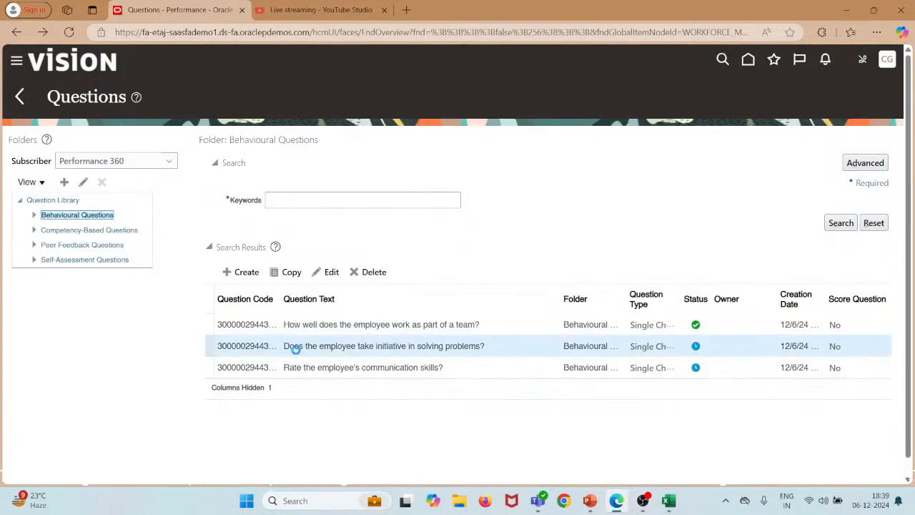
click(329, 272)
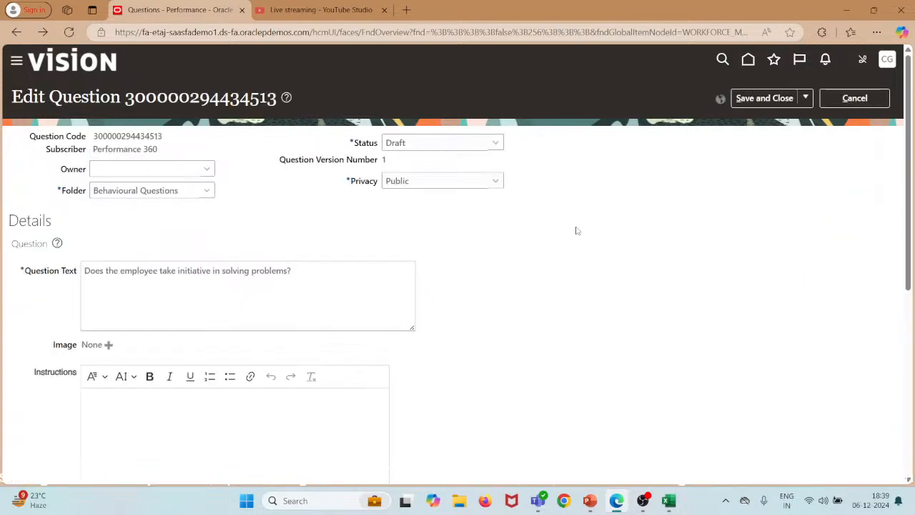
click(489, 146)
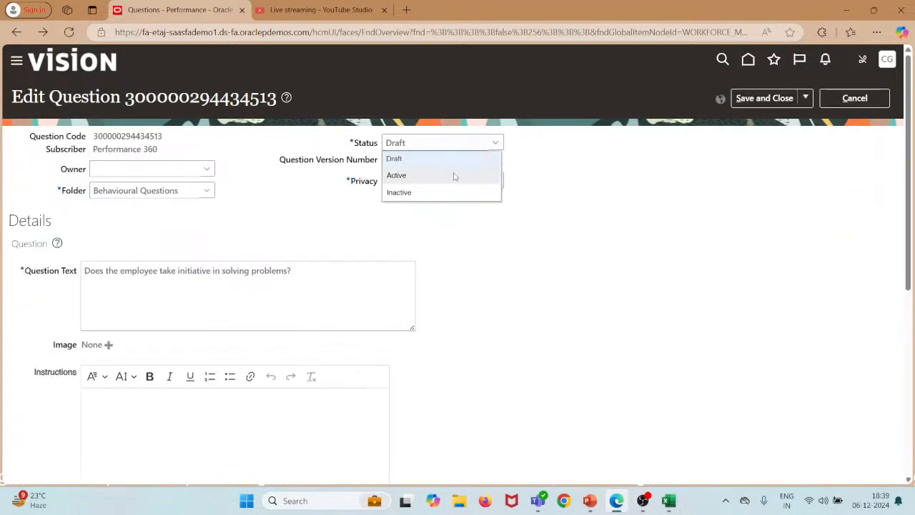
click(454, 176)
click(764, 98)
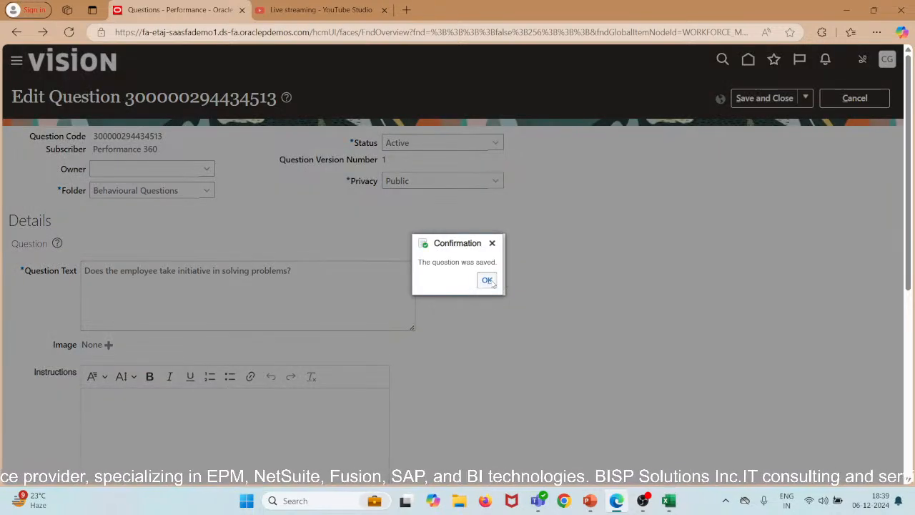
click(487, 280)
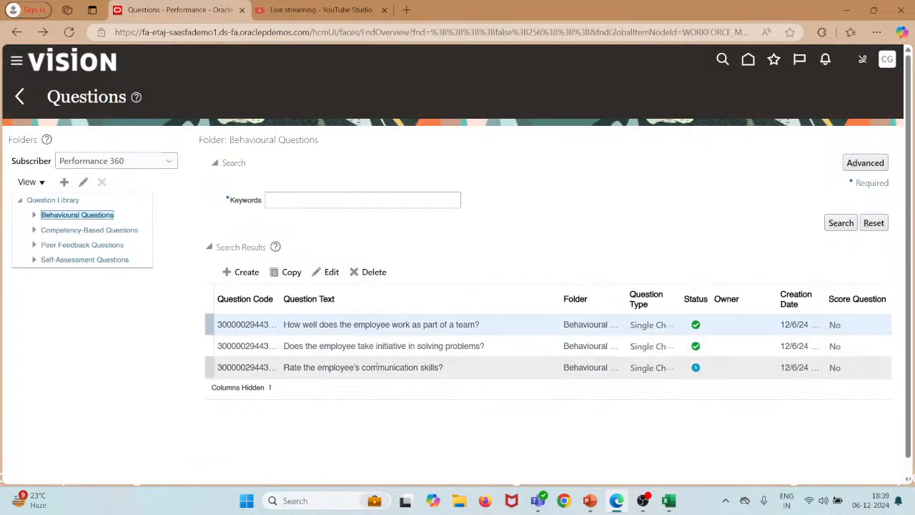
Edit "Rate the employee's communication skills?" in Behavioural Questions, set its status to Active and save it.
click(376, 367)
click(331, 271)
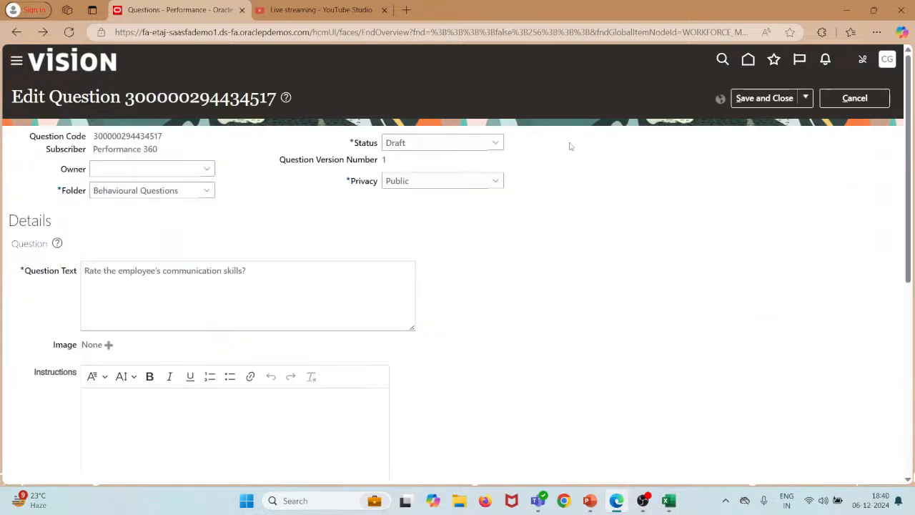
click(480, 146)
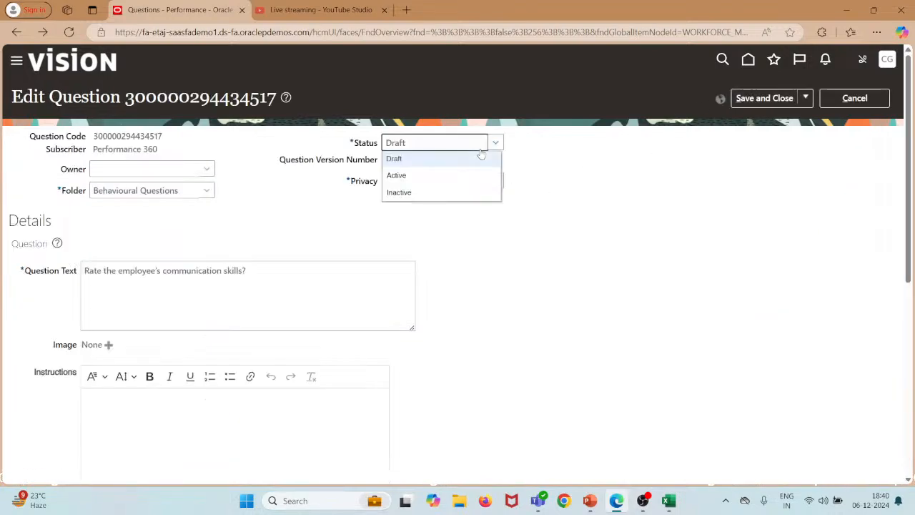
click(464, 176)
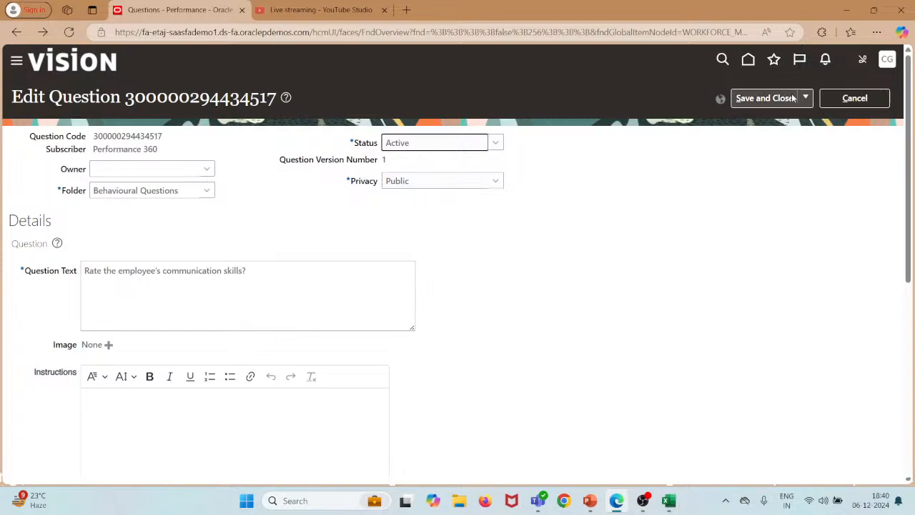
click(765, 99)
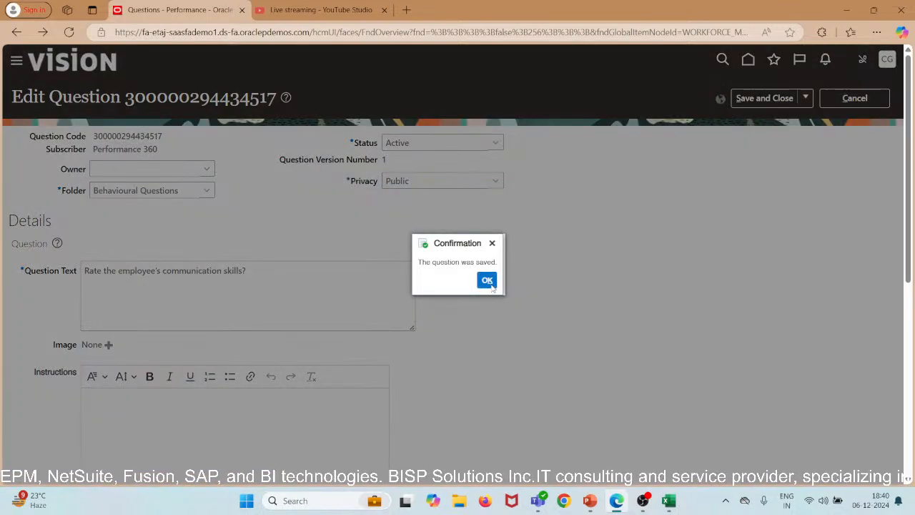
click(487, 280)
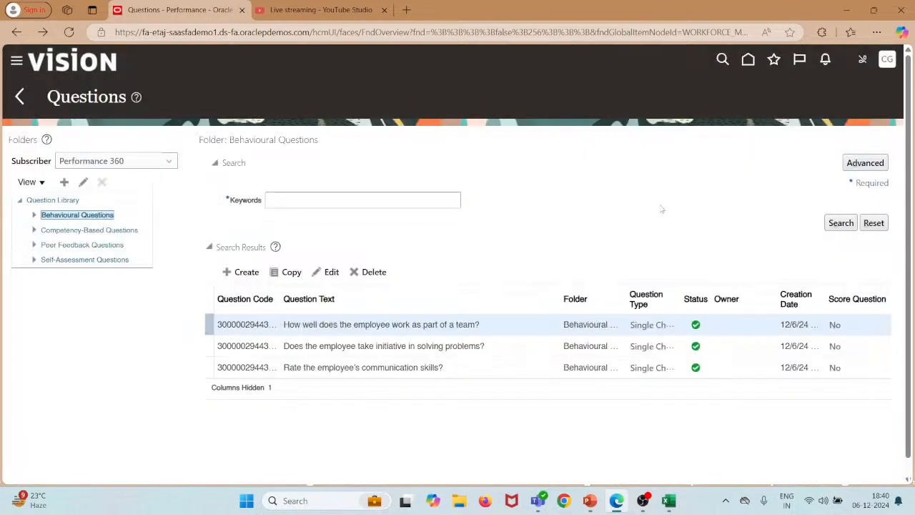
In the Competency-Based Questions folder, set "Which technical skills has the employee demonstrated proficiency in?" to Active and save it.
click(55, 230)
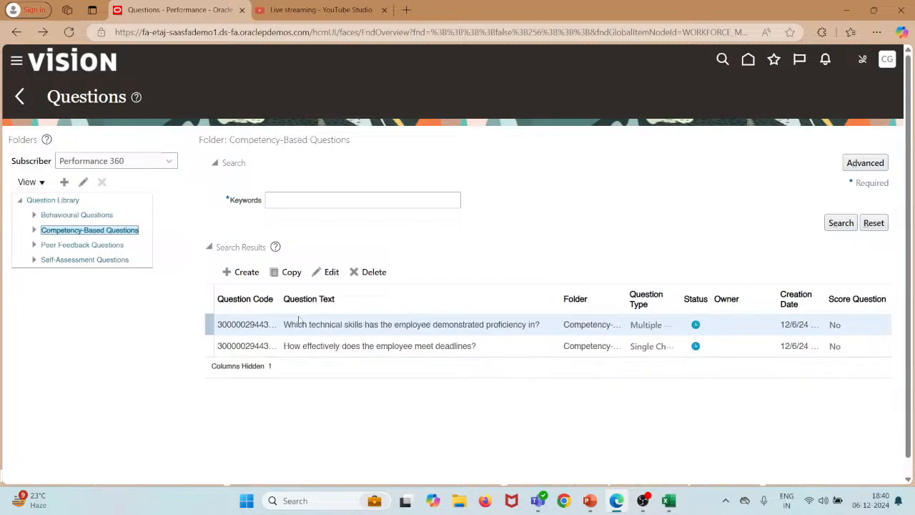
click(323, 272)
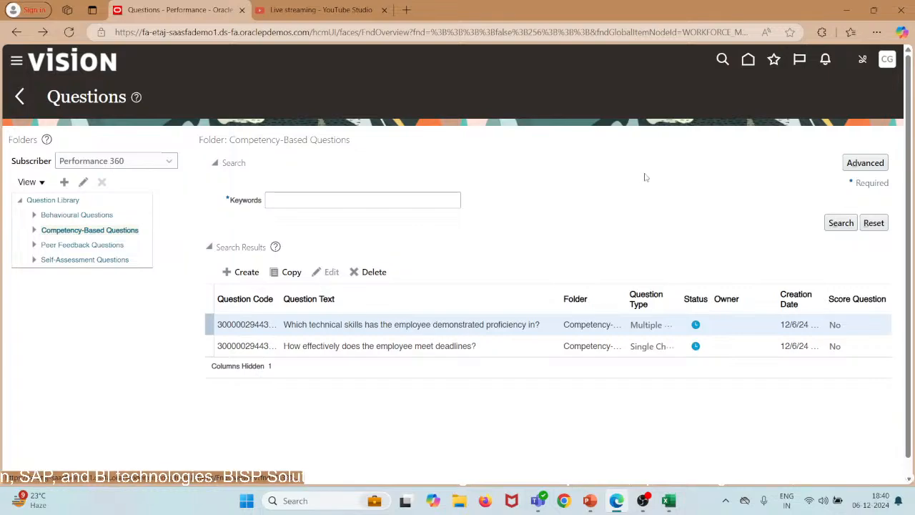
click(484, 142)
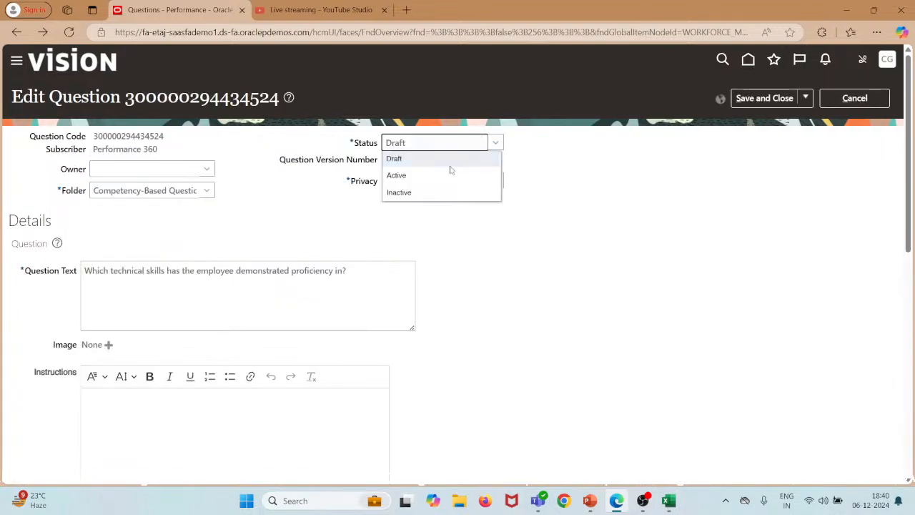
click(452, 173)
click(764, 98)
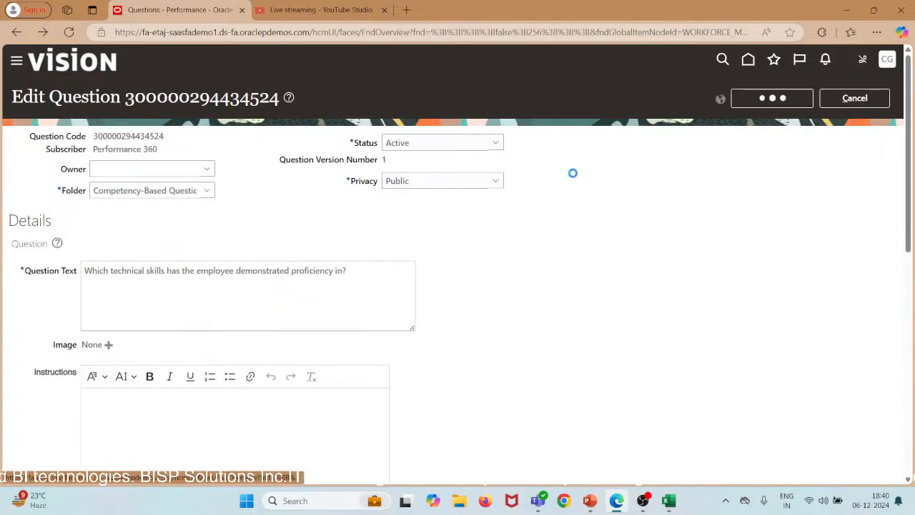
click(487, 281)
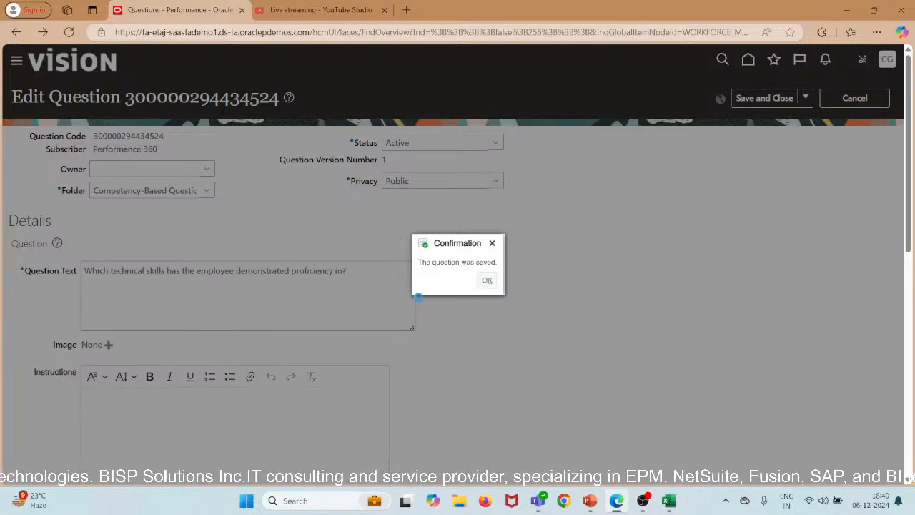
Edit "How effectively does the employee meet deadlines?" in Competency-Based Questions, set its status to Active and save it.
click(409, 348)
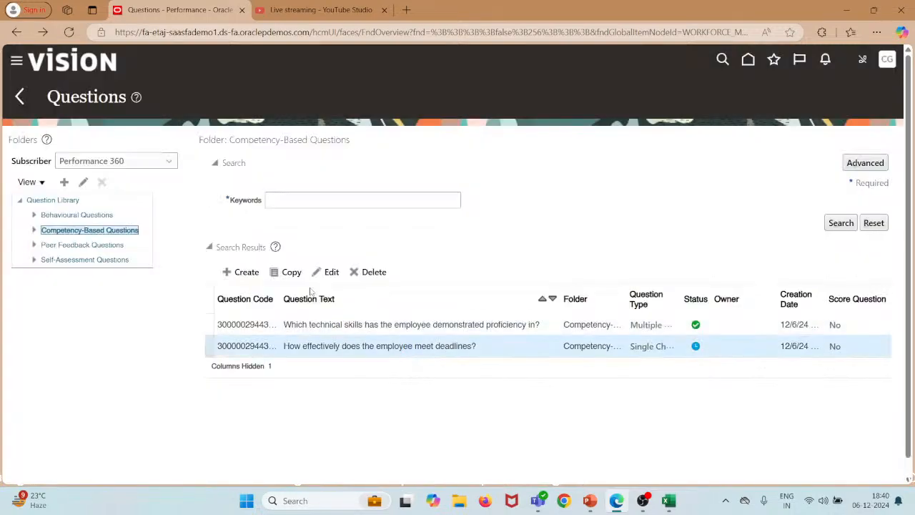
click(328, 272)
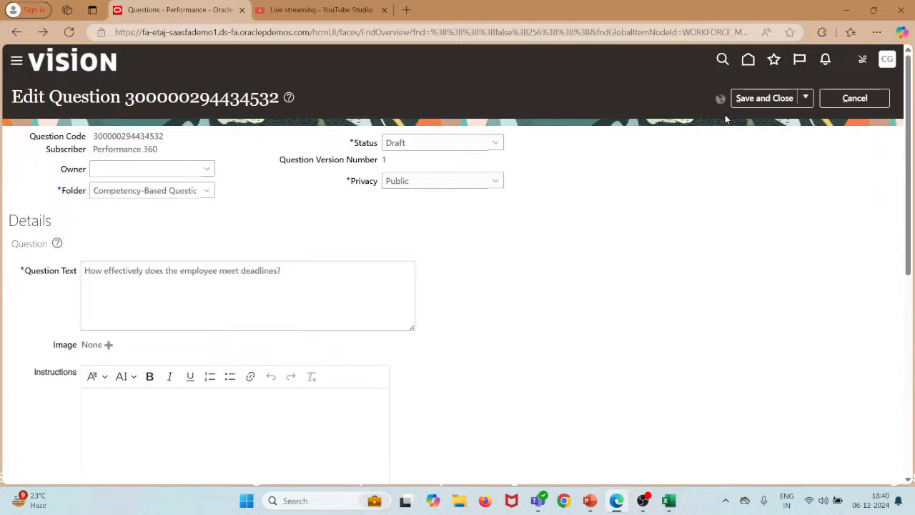
click(494, 144)
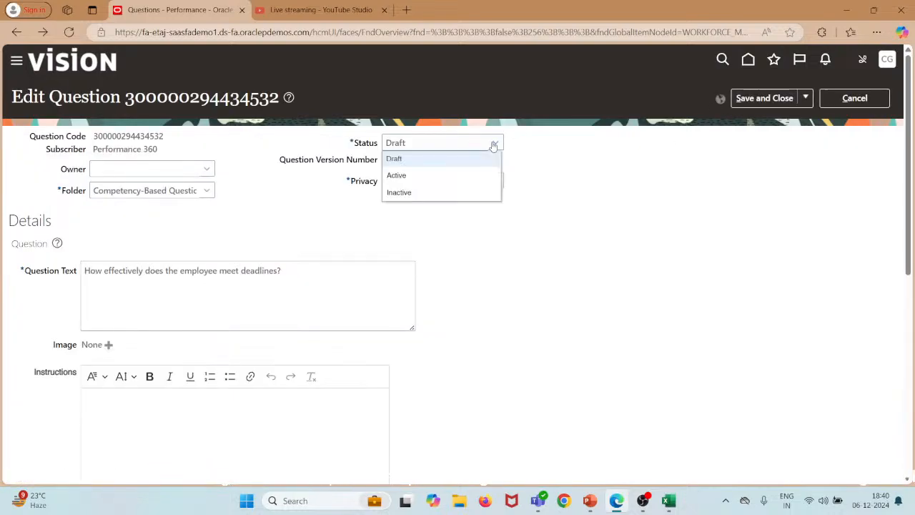
click(463, 176)
click(796, 106)
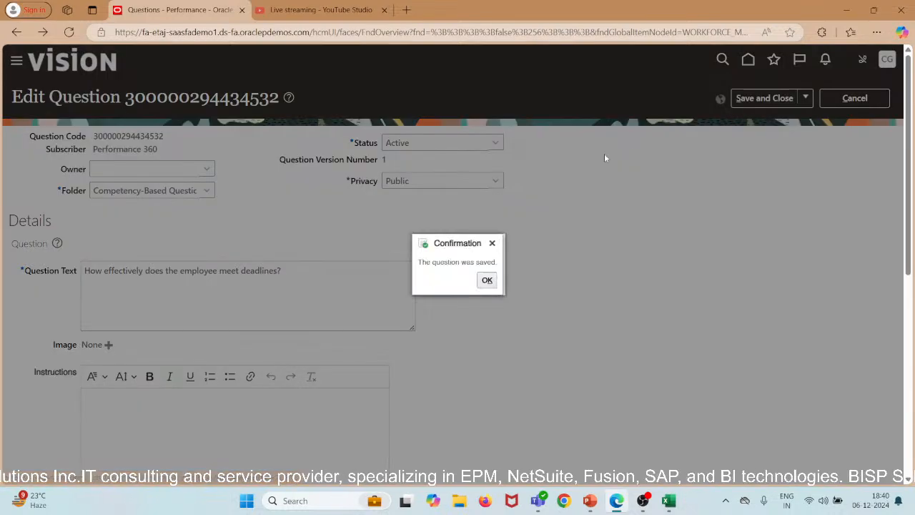
click(487, 278)
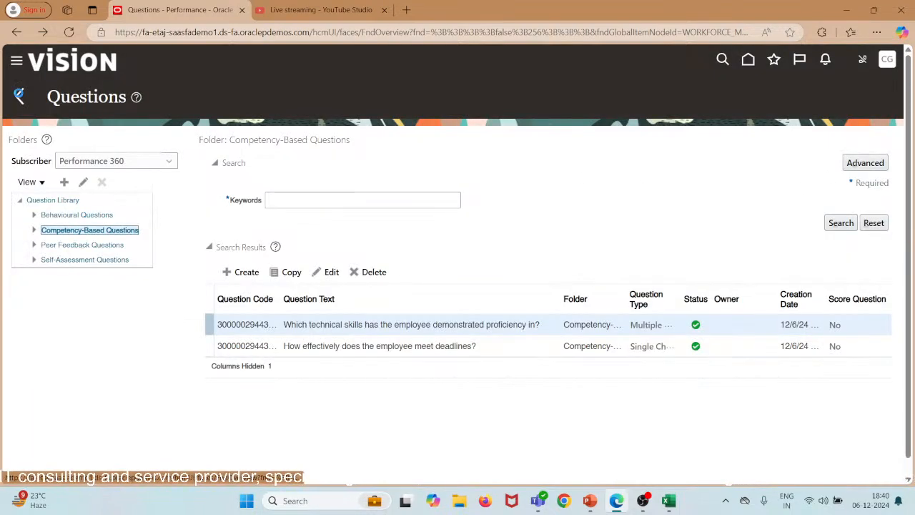
Leave the question library and open Questionnaire Templates from the Performance setup tasks.
click(16, 97)
scroll(245, 322, down, 10)
scroll(247, 324, down, 3)
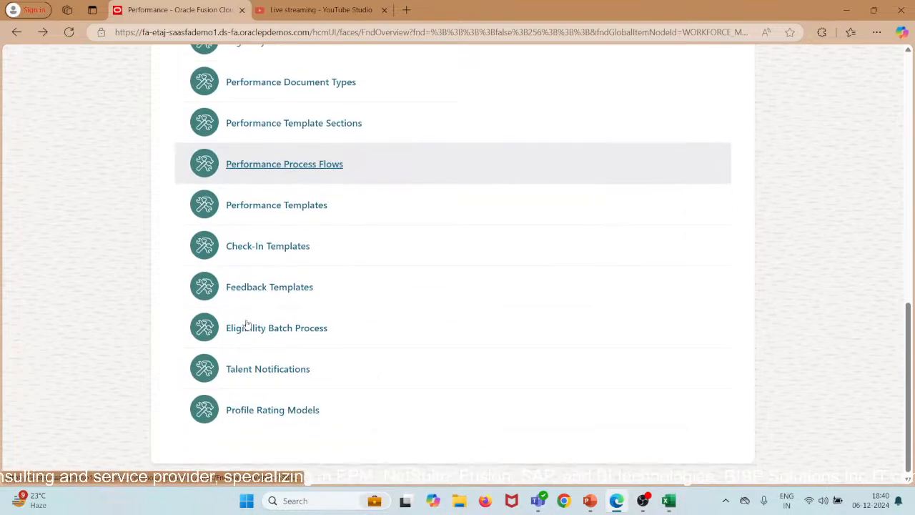
scroll(247, 324, up, 4)
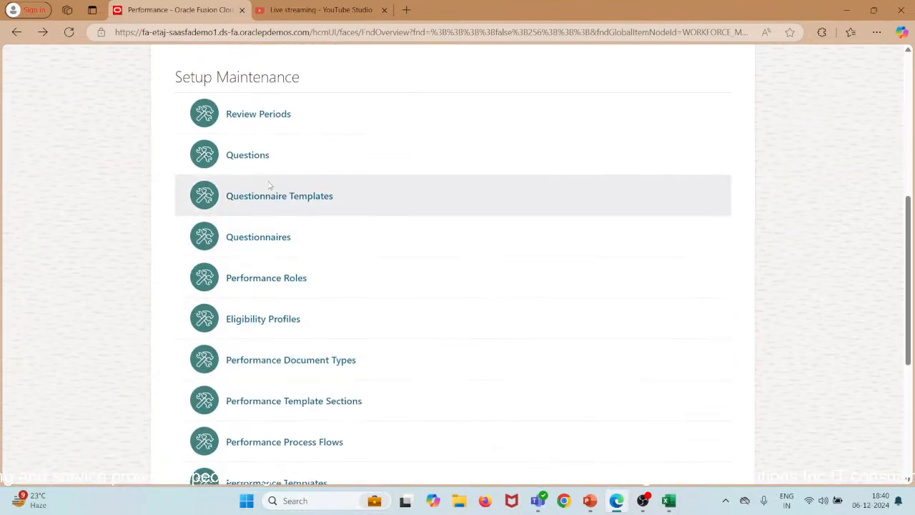
click(271, 197)
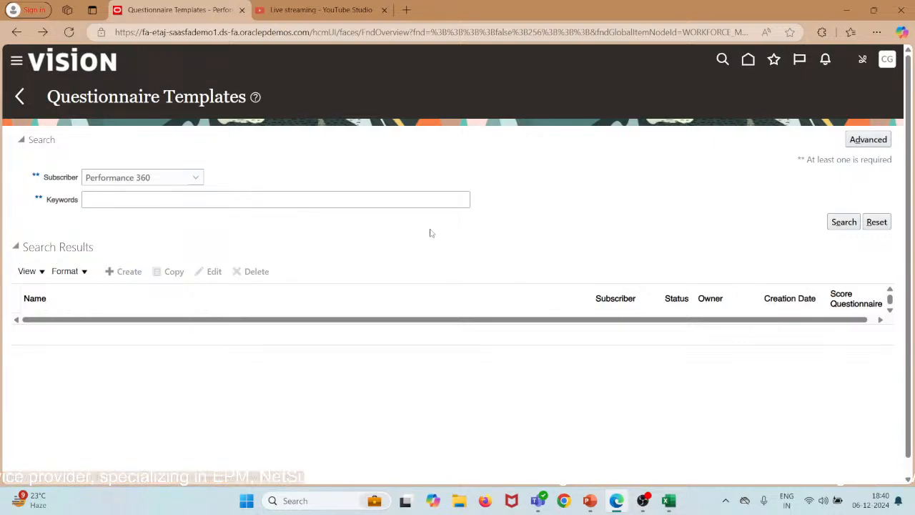
Create a Performance 360 questionnaire template named "Questionnaires Template FY2025".
click(213, 227)
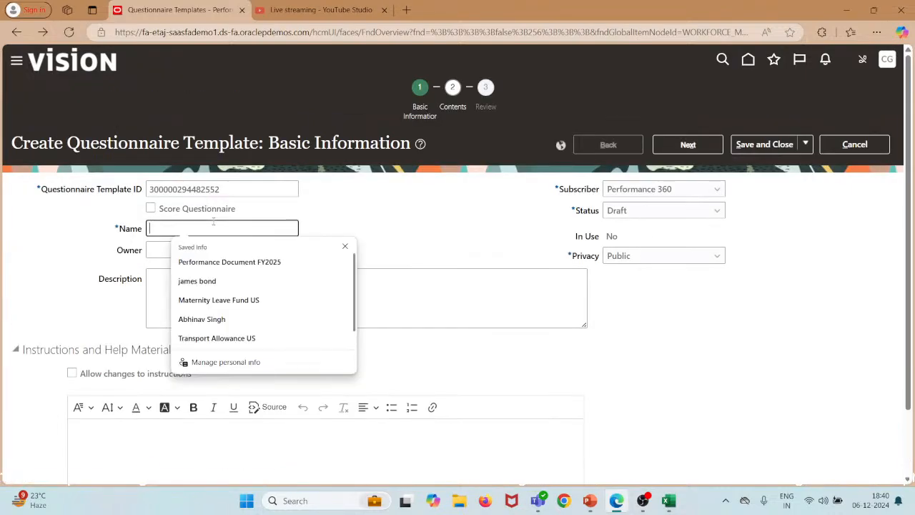
click(229, 266)
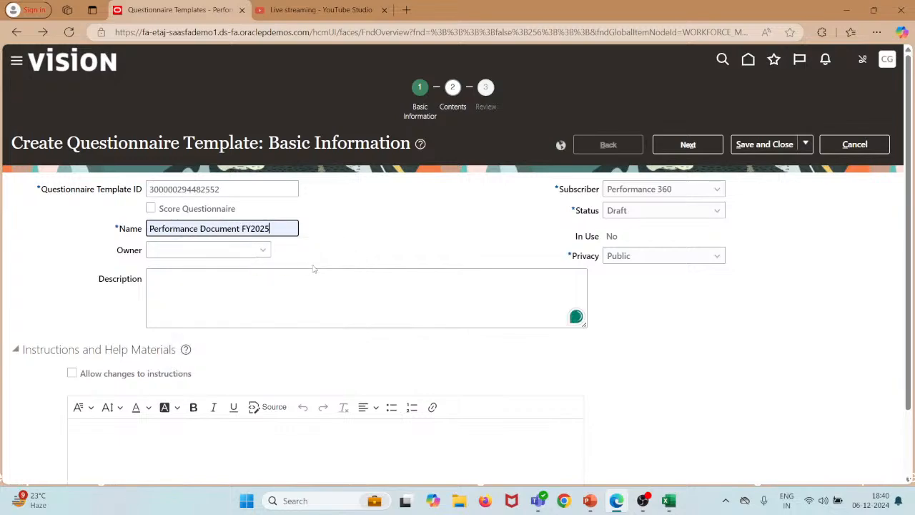
click(241, 229)
key(ctrl+shift+Left)
key(ctrl+shift+Left)
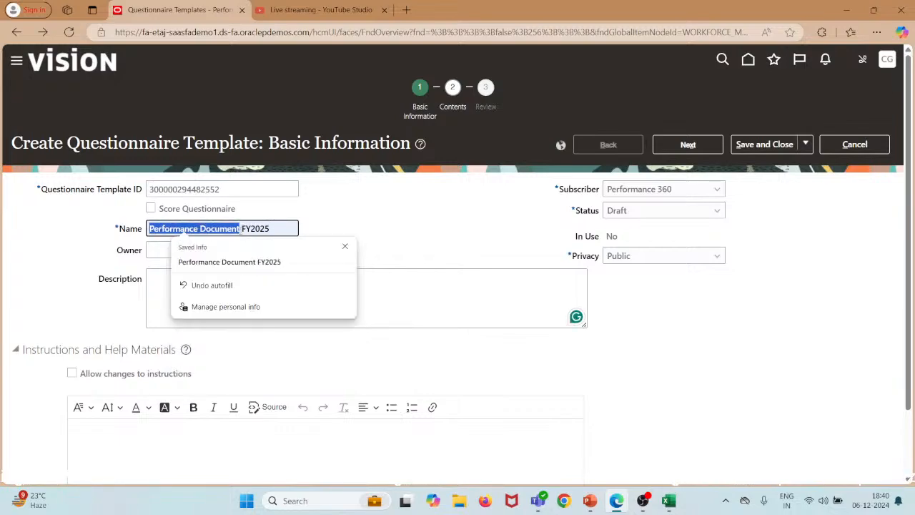
text(Questionna)
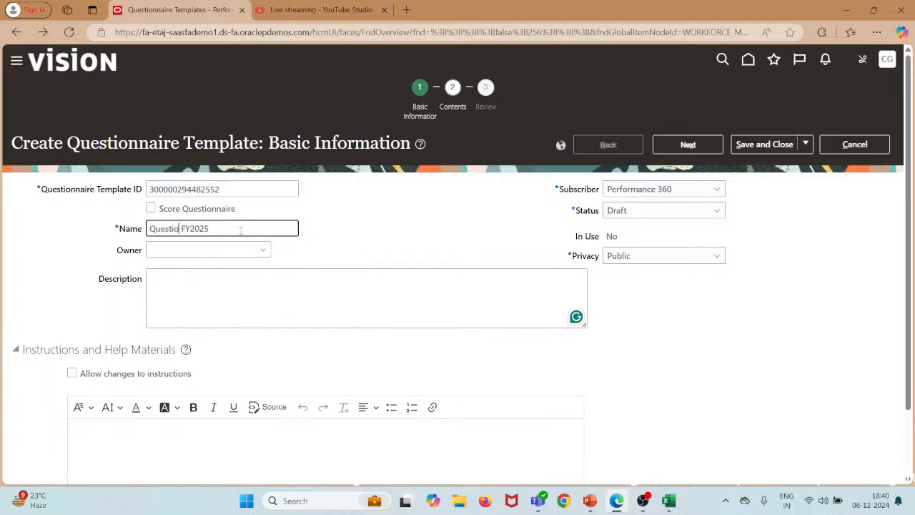
text(ires T)
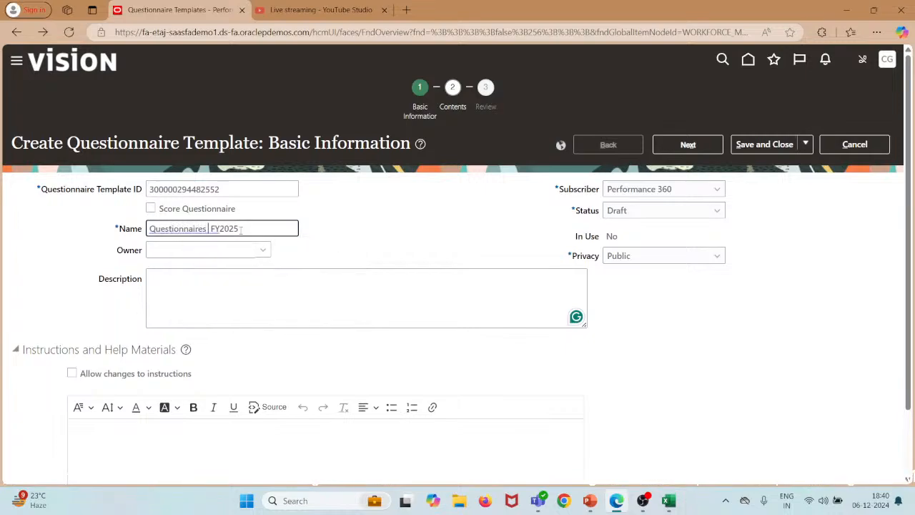
text(emplate)
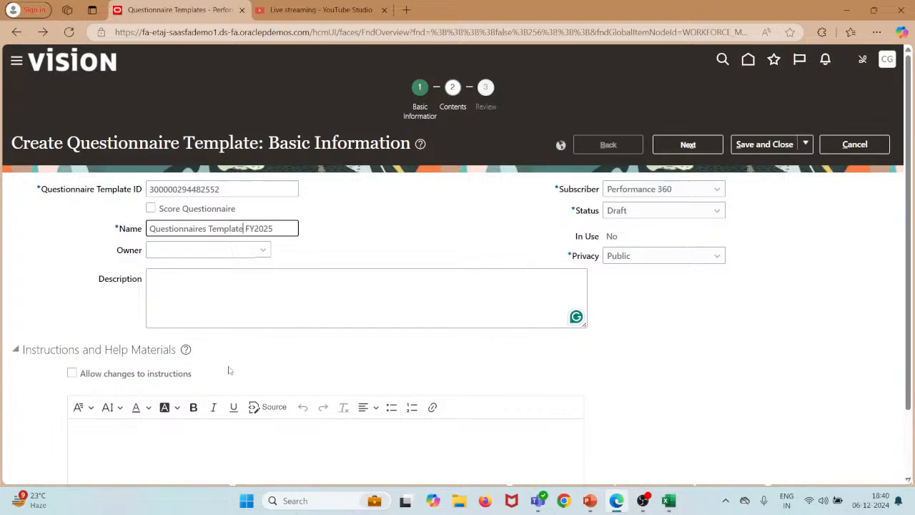
Review the template's remaining basic information and continue to the Contents stage.
scroll(228, 370, down, 2)
scroll(229, 369, up, 2)
scroll(228, 369, down, 1)
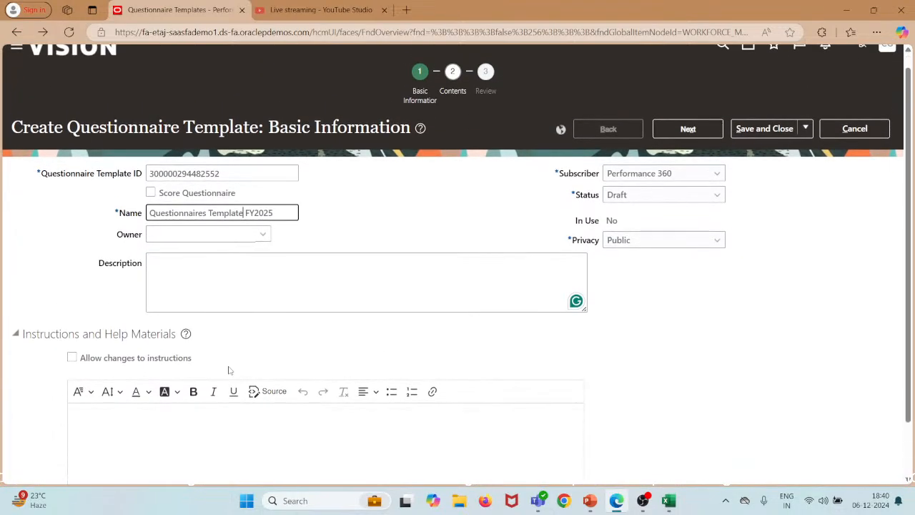
scroll(229, 369, down, 2)
scroll(228, 368, up, 1)
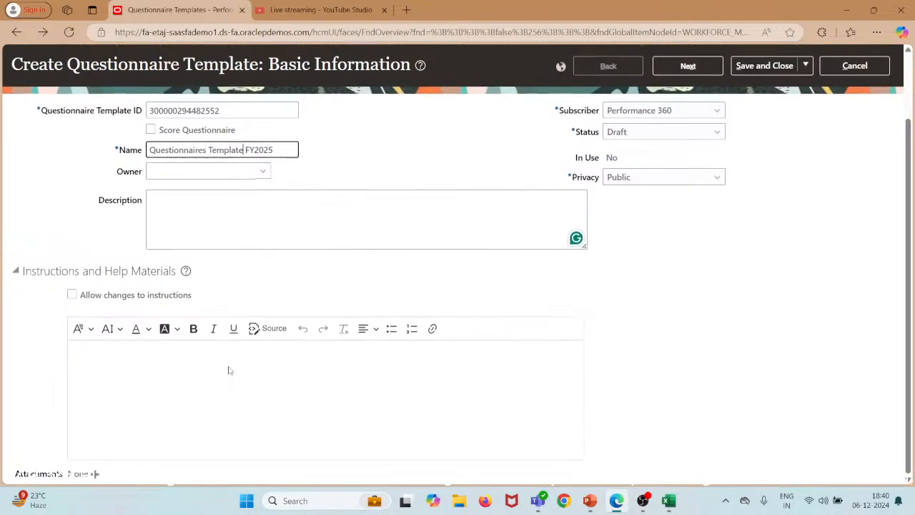
click(678, 68)
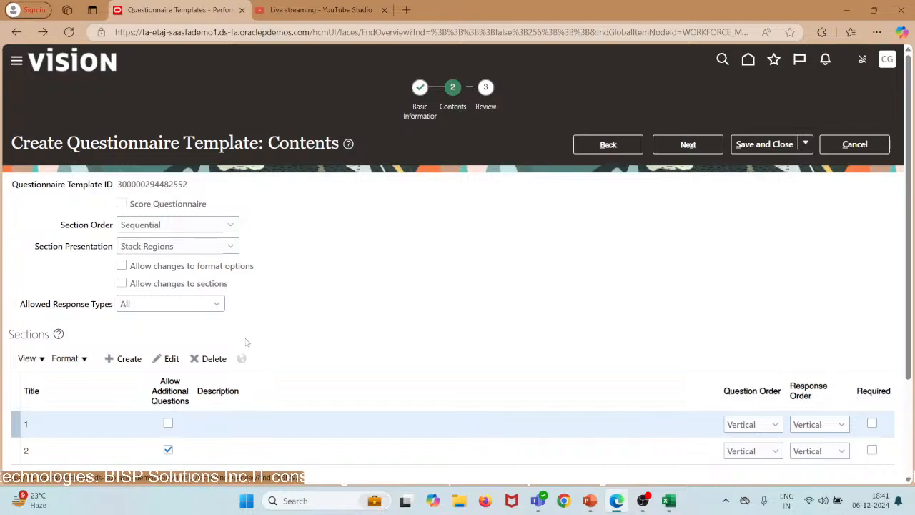
Add "How well does the employee work as part of a team?" from the Behavioural Questions folder to section 1.
scroll(247, 342, down, 2)
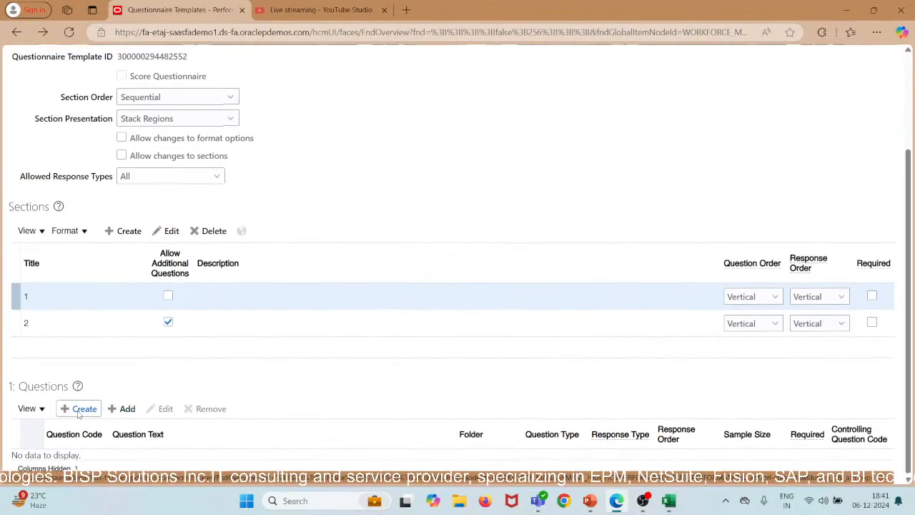
click(123, 408)
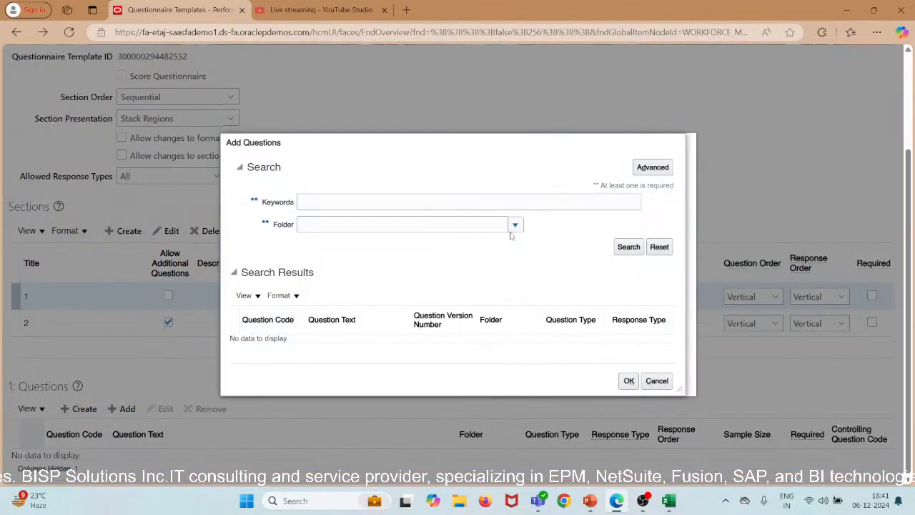
click(515, 225)
click(367, 264)
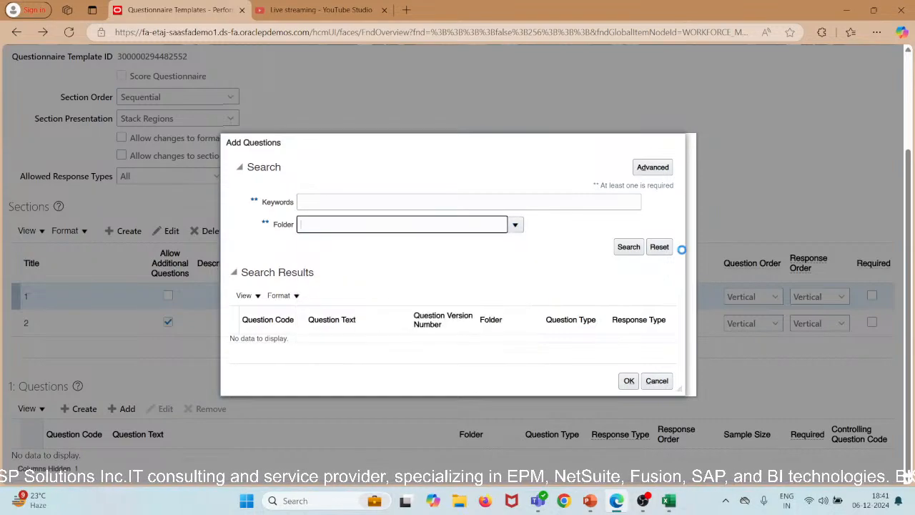
click(629, 249)
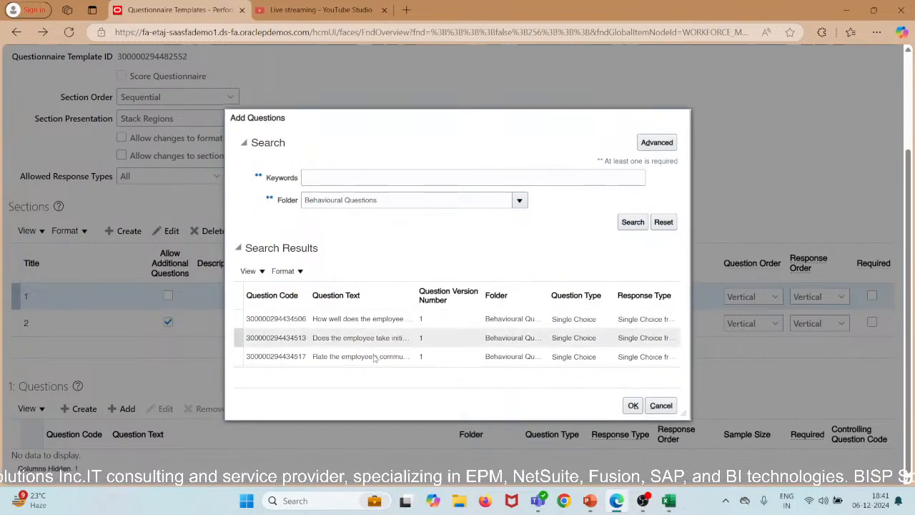
click(362, 319)
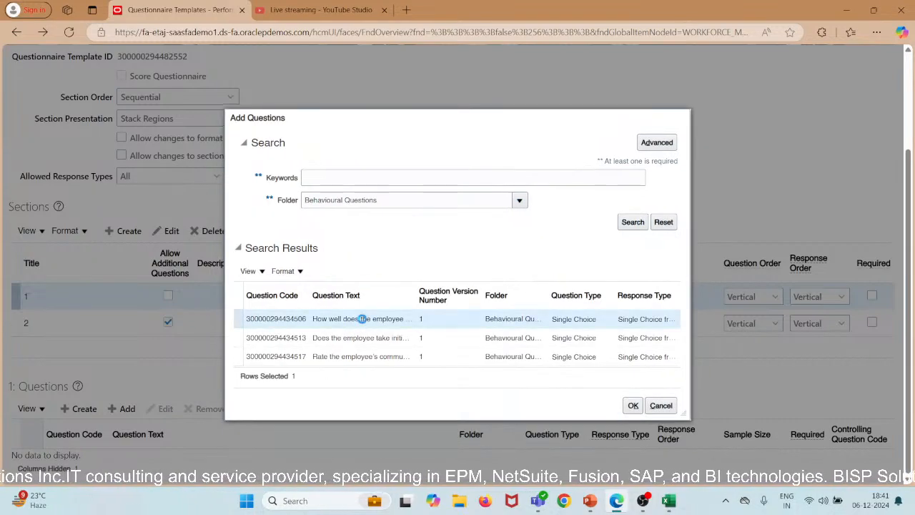
click(632, 405)
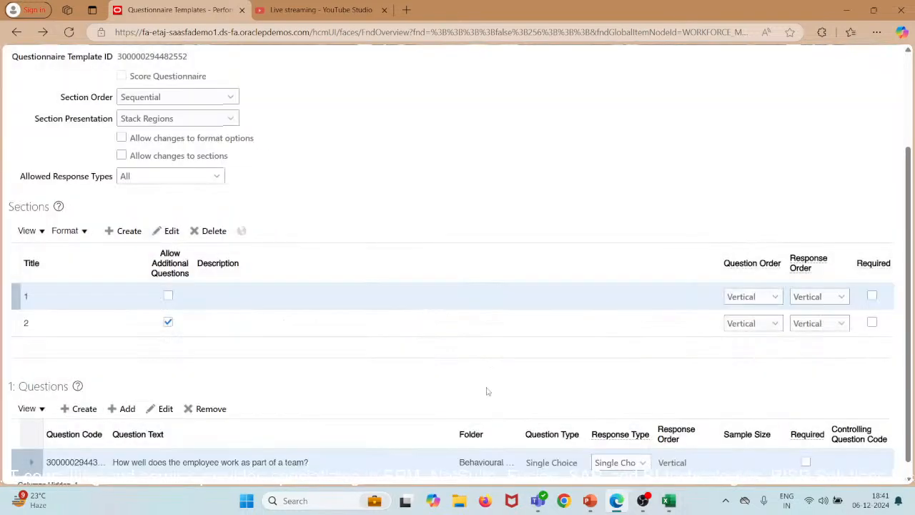
Add the behavioural questions "Does the employee take initiative in solving problems?" and "Rate the employee's communication skills?" to section 1.
click(127, 408)
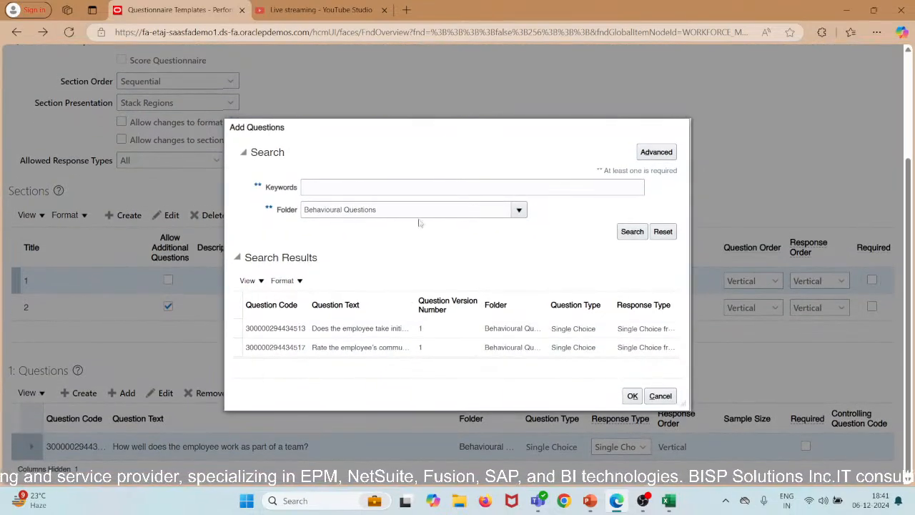
click(458, 327)
click(632, 396)
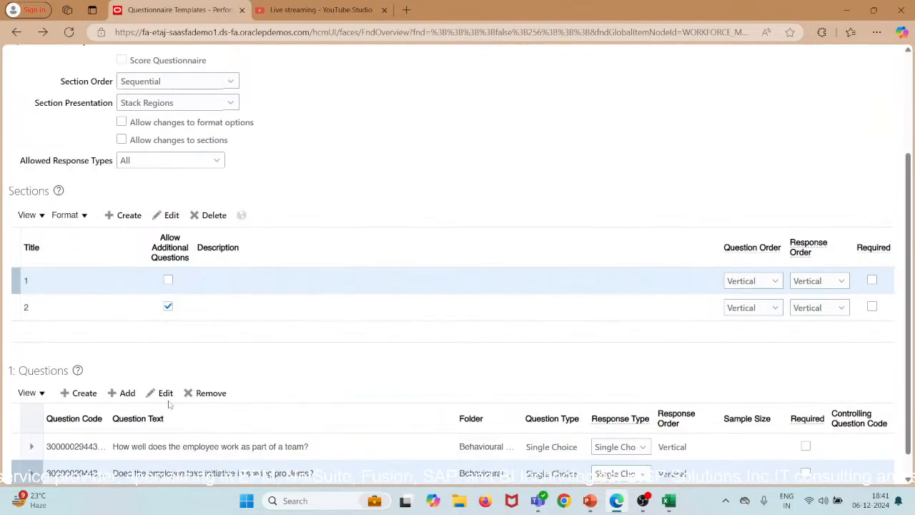
click(122, 393)
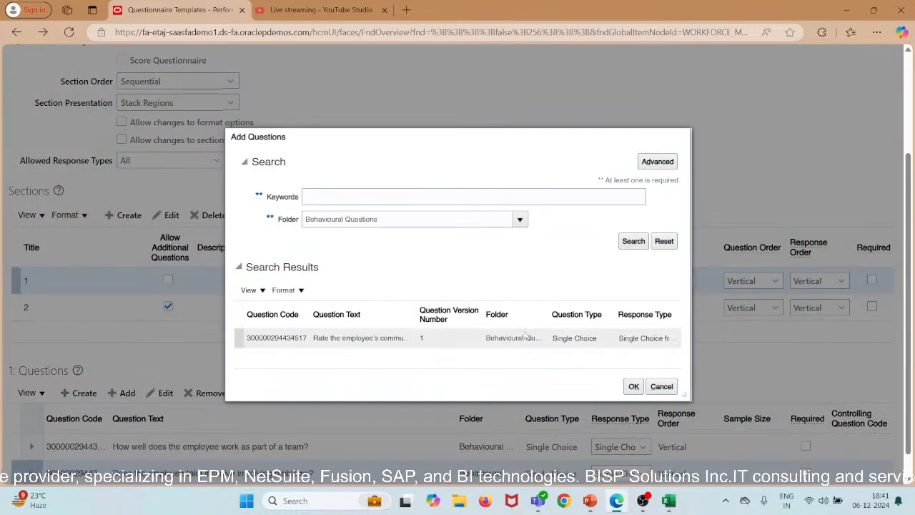
click(526, 336)
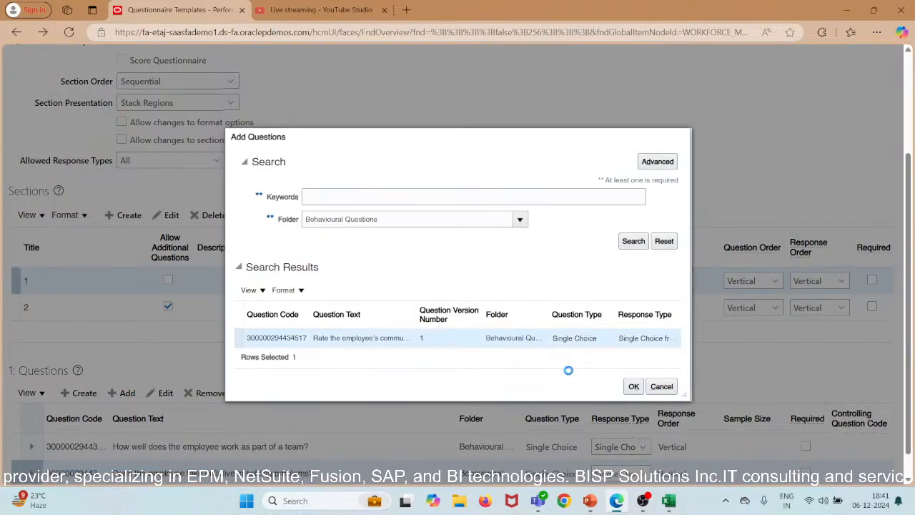
click(633, 391)
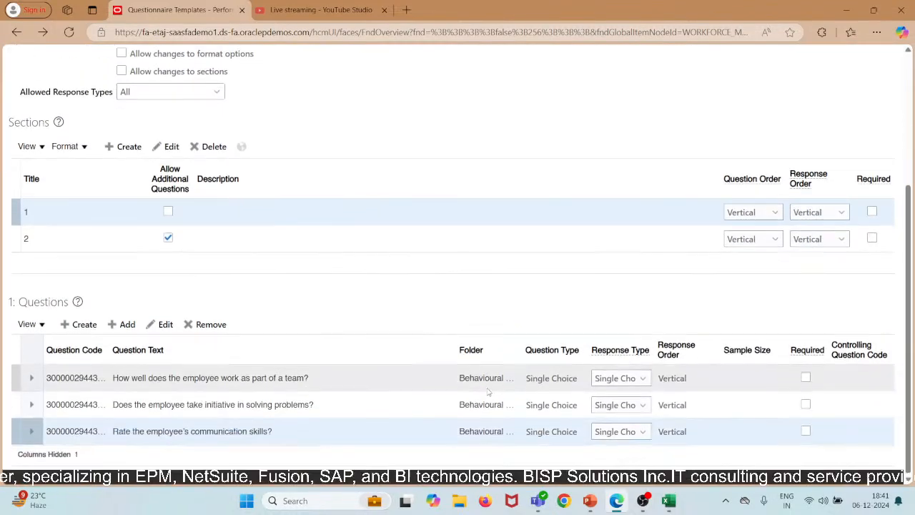
Add "Which technical skills has the employee demonstrated proficiency in?" from the Competency-Based Questions folder to section 1.
click(125, 340)
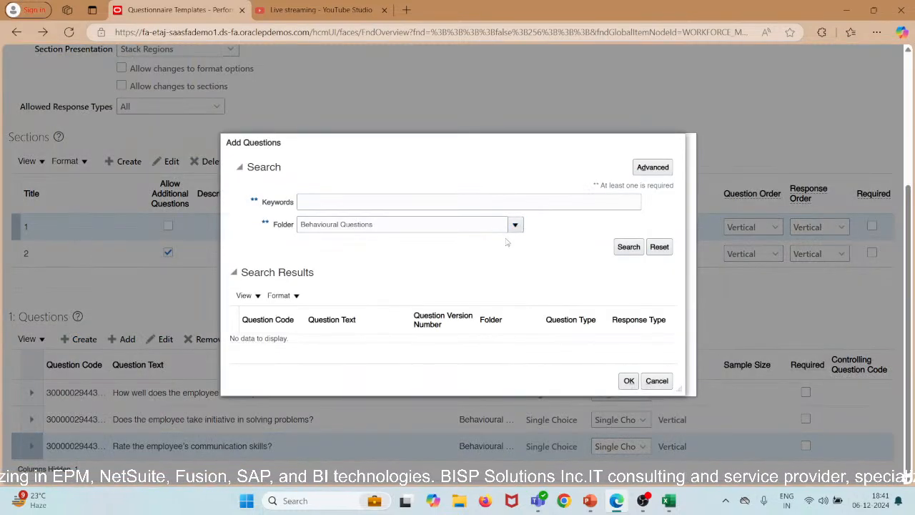
click(514, 224)
click(397, 277)
click(628, 247)
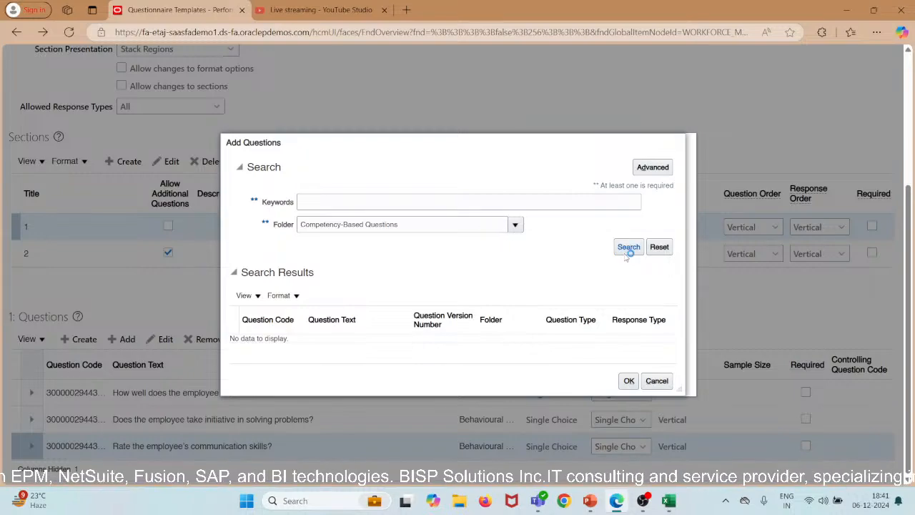
click(424, 332)
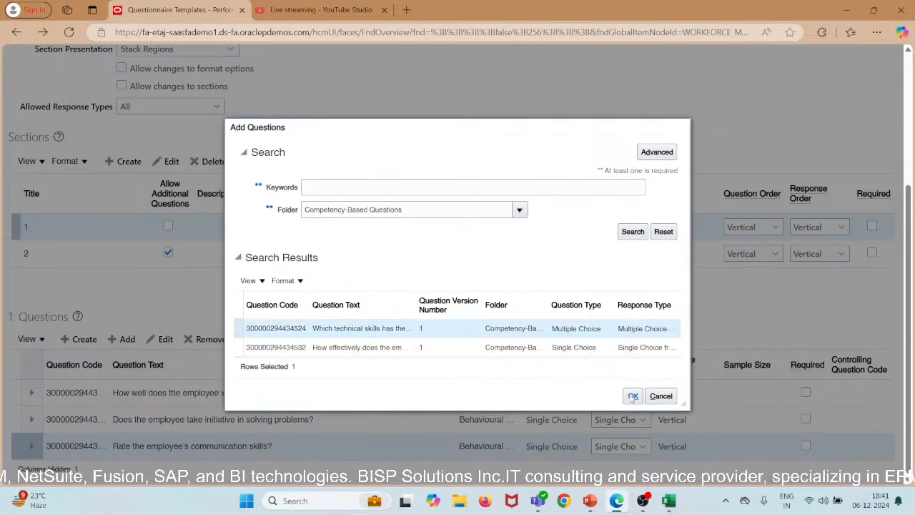
click(632, 396)
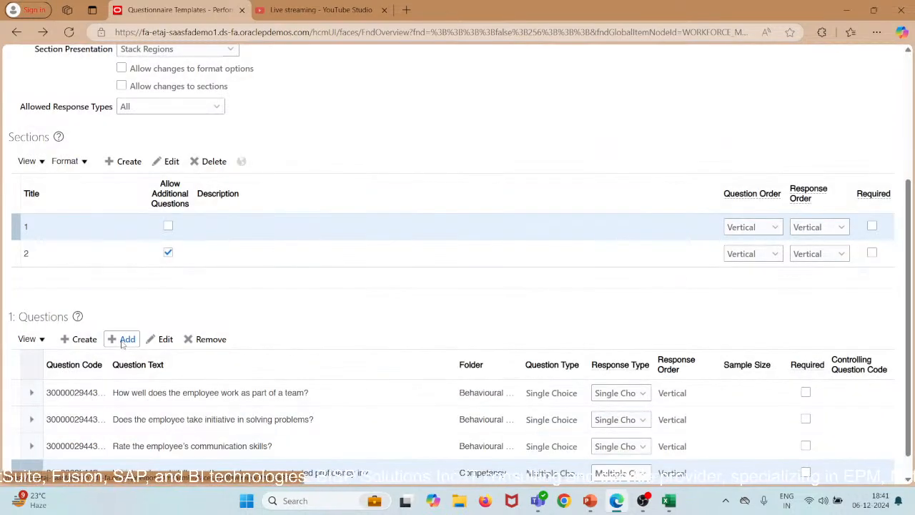
Add the competency-based question "How effectively does the employee meet deadlines?" to section 1.
click(122, 343)
click(452, 336)
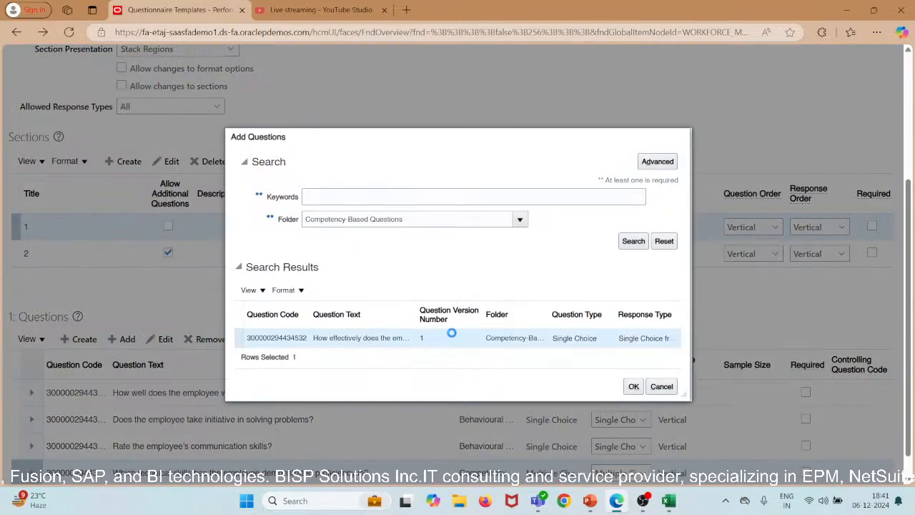
click(633, 386)
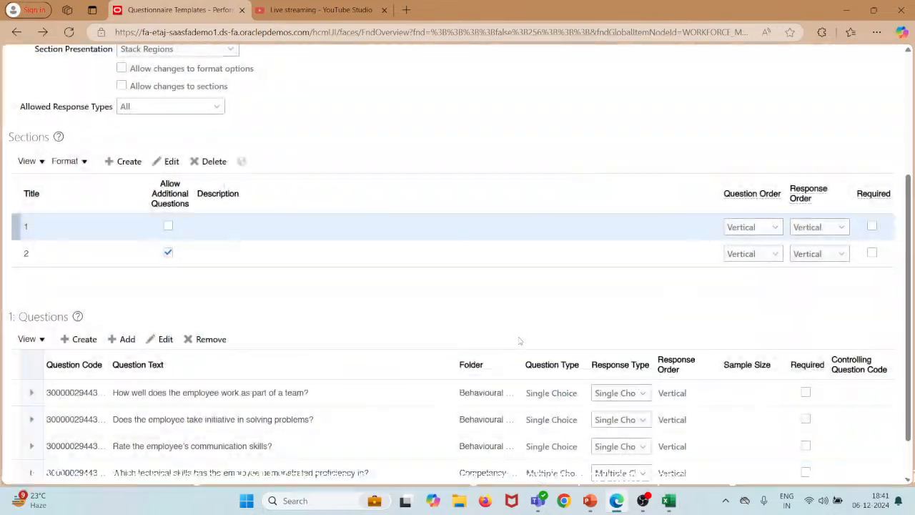
Continue to the Review stage, check the section 1 questions and the teamwork question's responses, and save and close the template.
scroll(598, 288, up, 3)
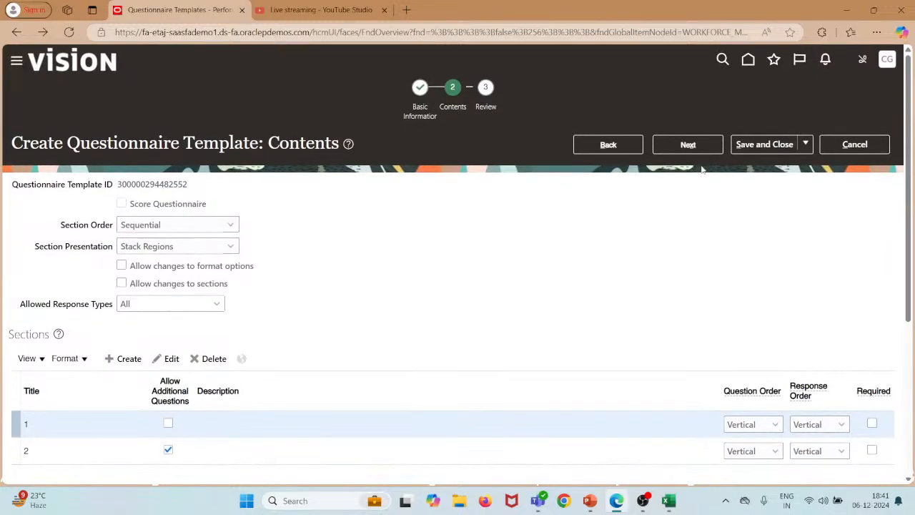
click(693, 150)
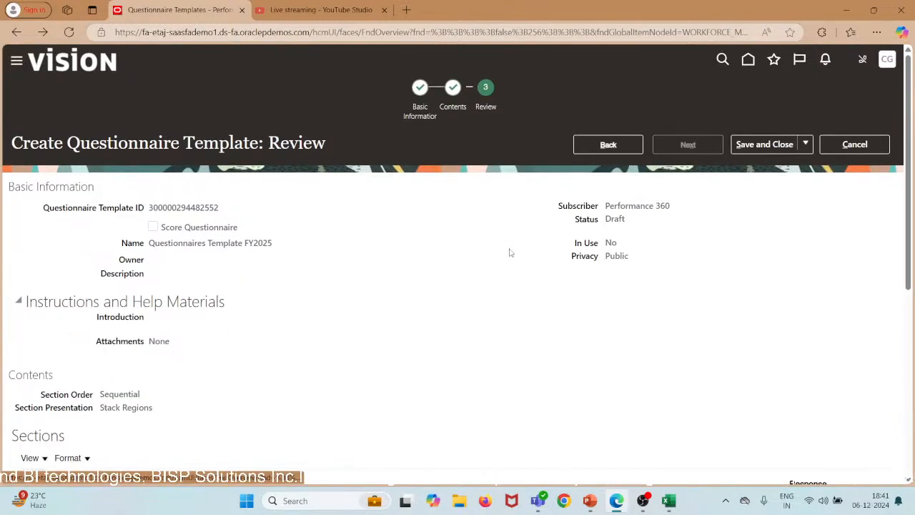
scroll(509, 250, down, 3)
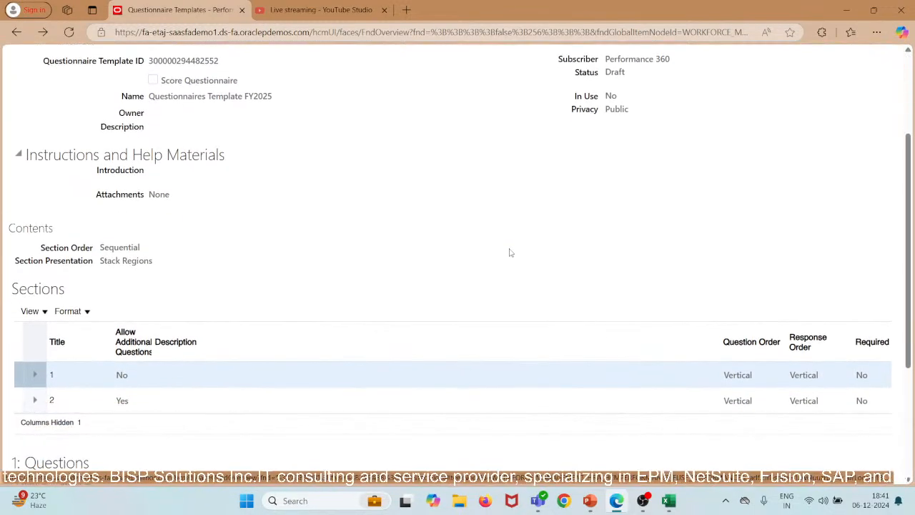
scroll(511, 252, down, 3)
scroll(509, 248, down, 1)
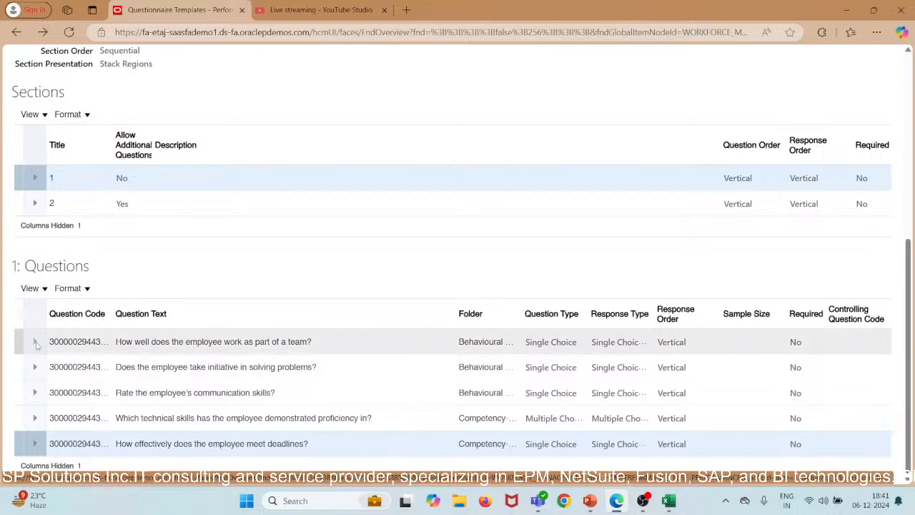
click(33, 342)
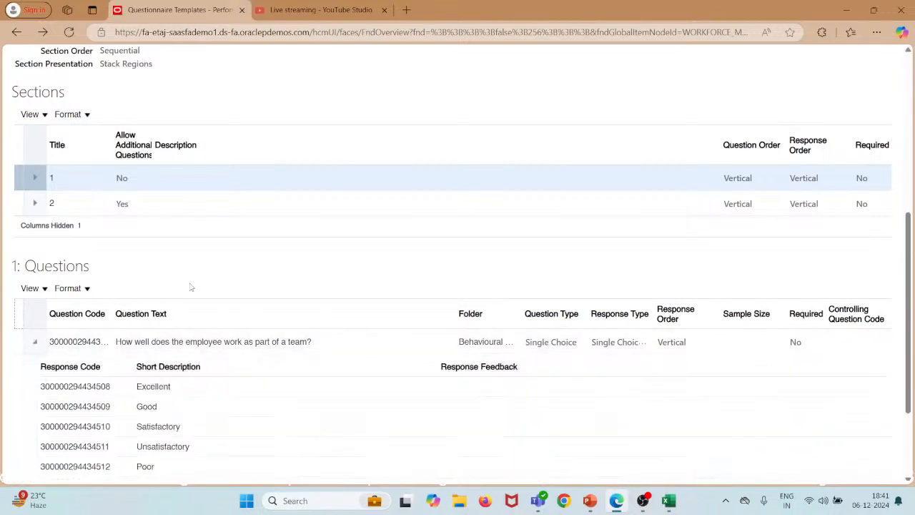
scroll(222, 298, down, 2)
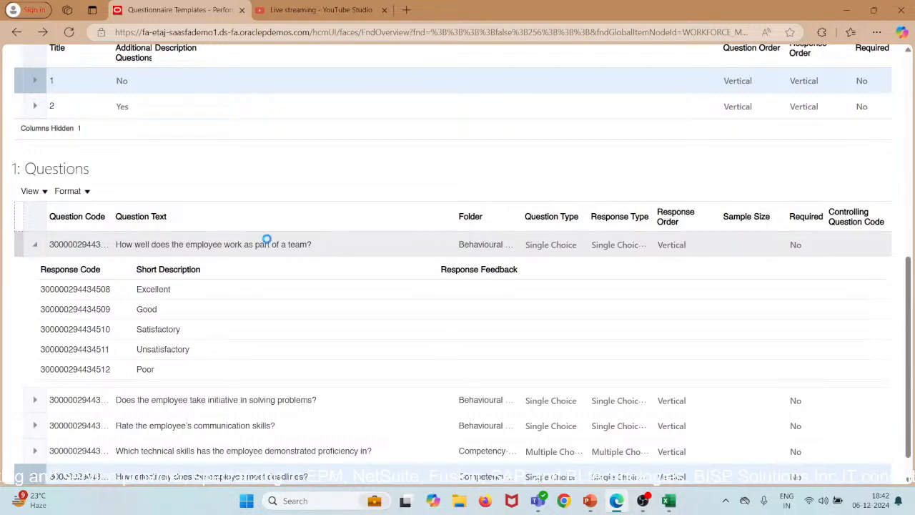
scroll(527, 196, up, 5)
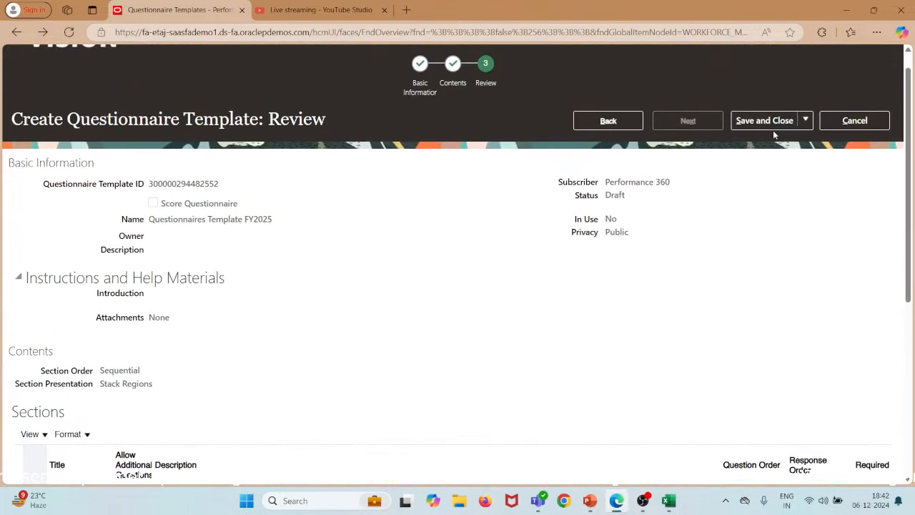
click(763, 122)
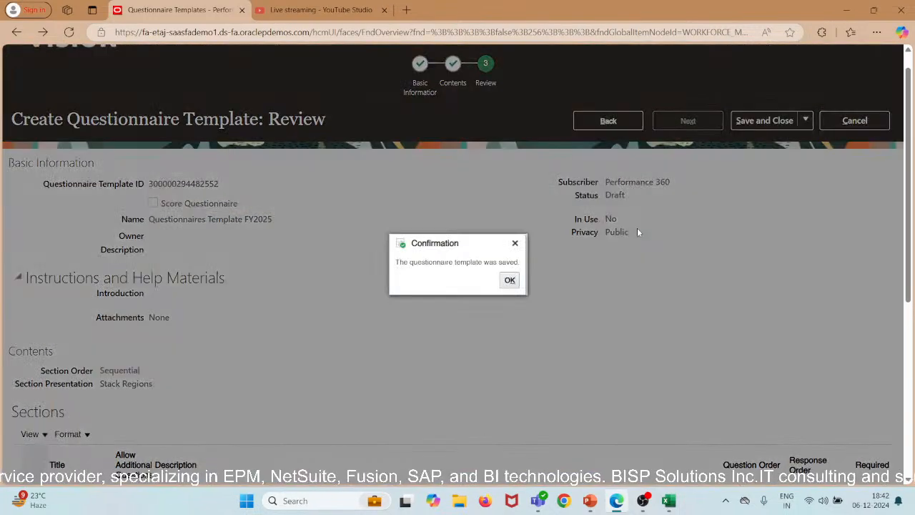
click(510, 280)
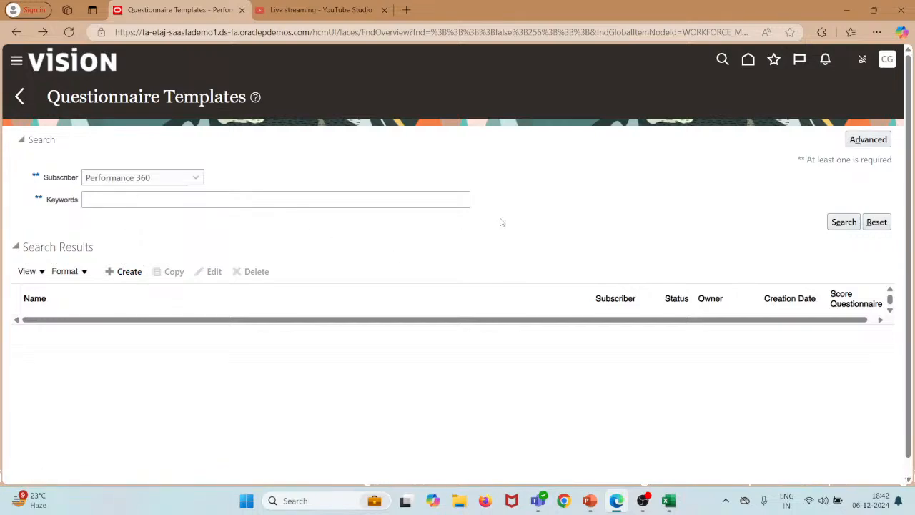
Search the Performance 360 templates, open Questionnaires Template FY2025 for editing to view its basic information, and cancel the edit.
click(844, 221)
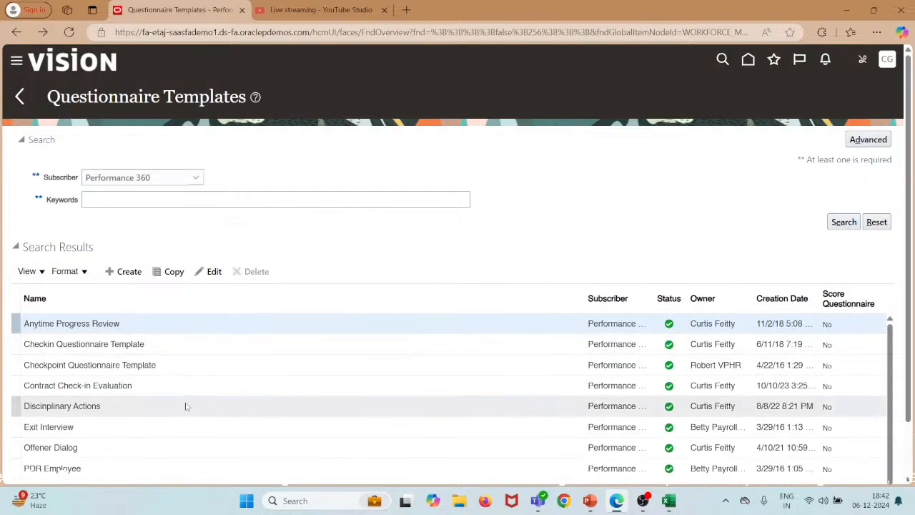
scroll(184, 404, down, 3)
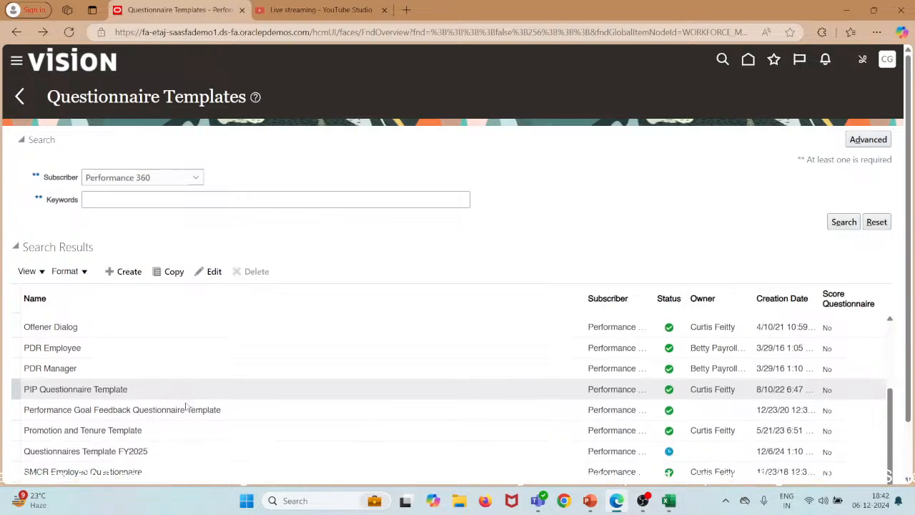
scroll(185, 405, down, 2)
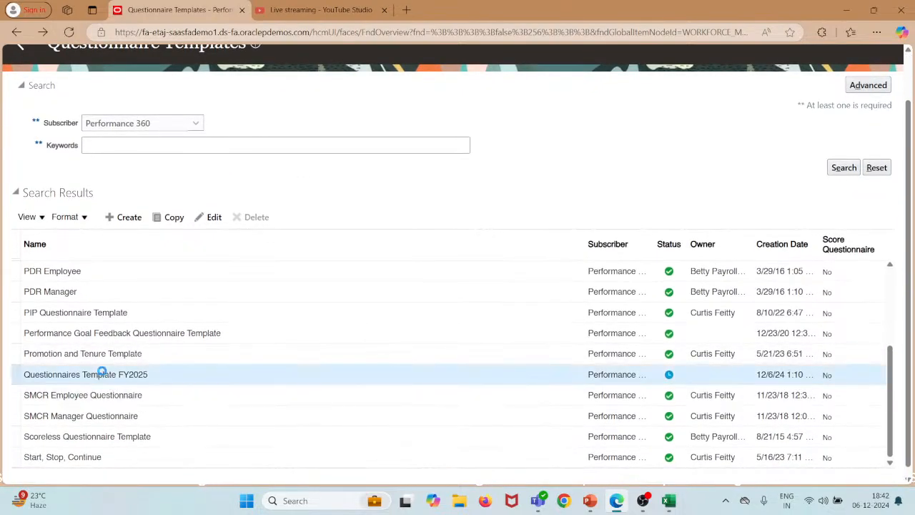
click(102, 374)
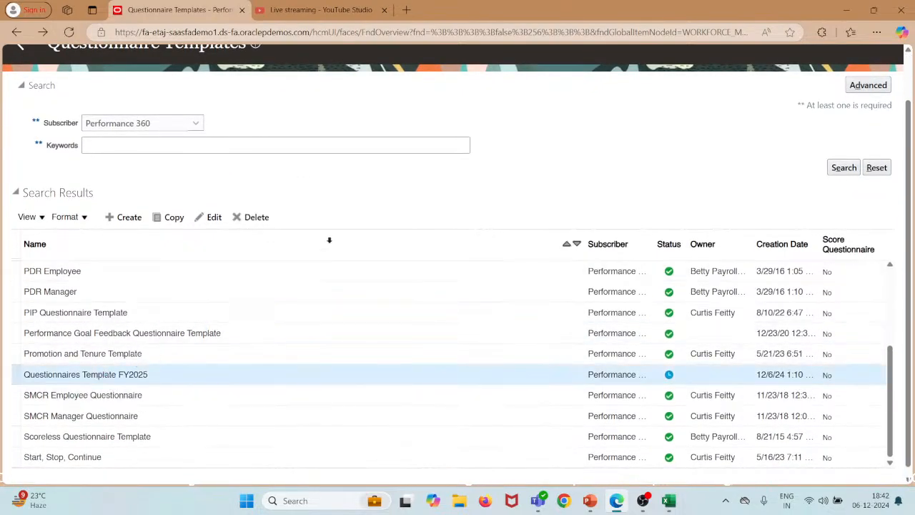
click(204, 222)
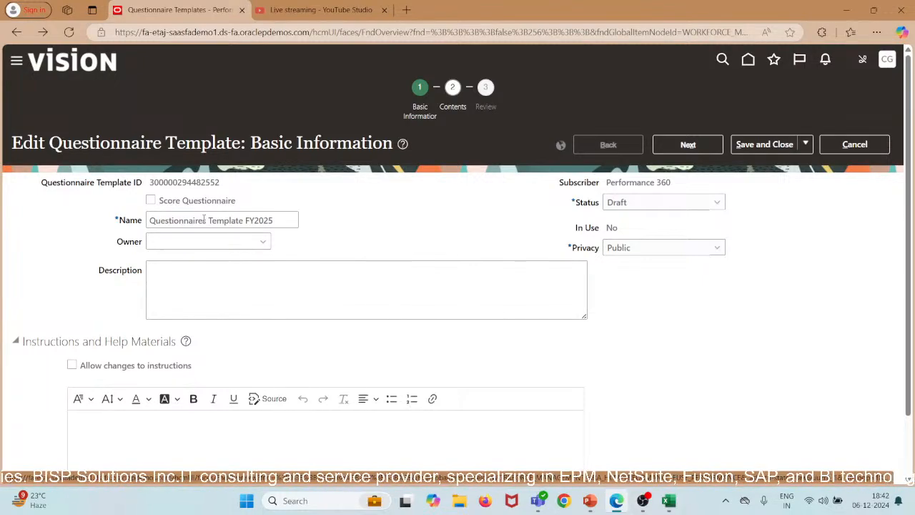
click(843, 151)
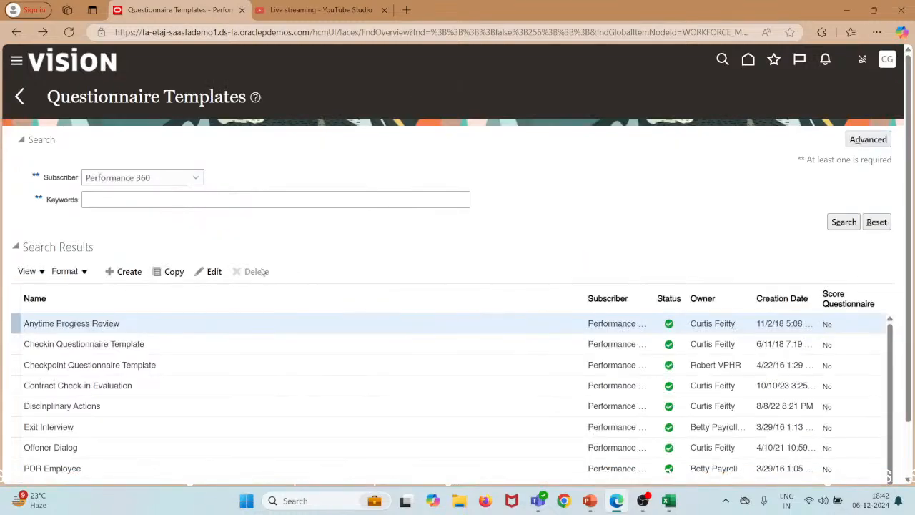
Leave Questionnaire Templates for the Performance tasks page and switch to the Questionnaire Template slide in PowerPoint.
scroll(263, 272, down, 1)
scroll(262, 272, up, 1)
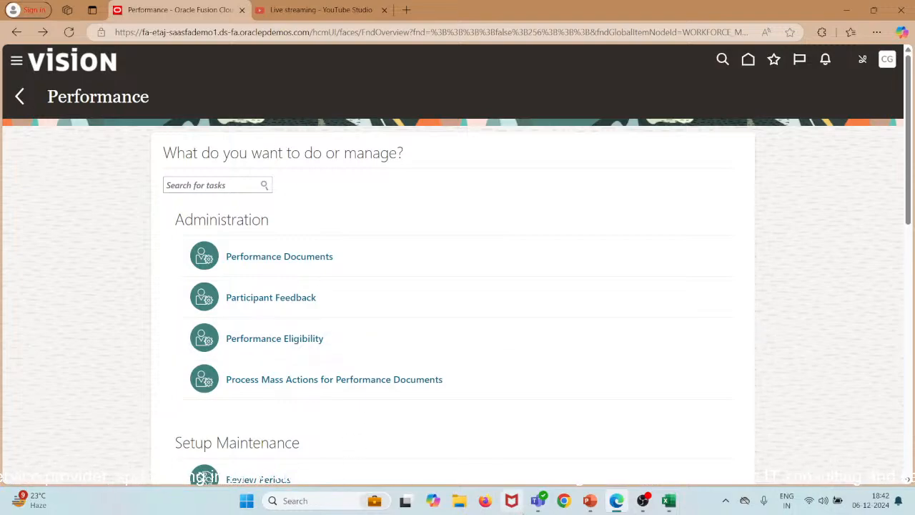
click(591, 501)
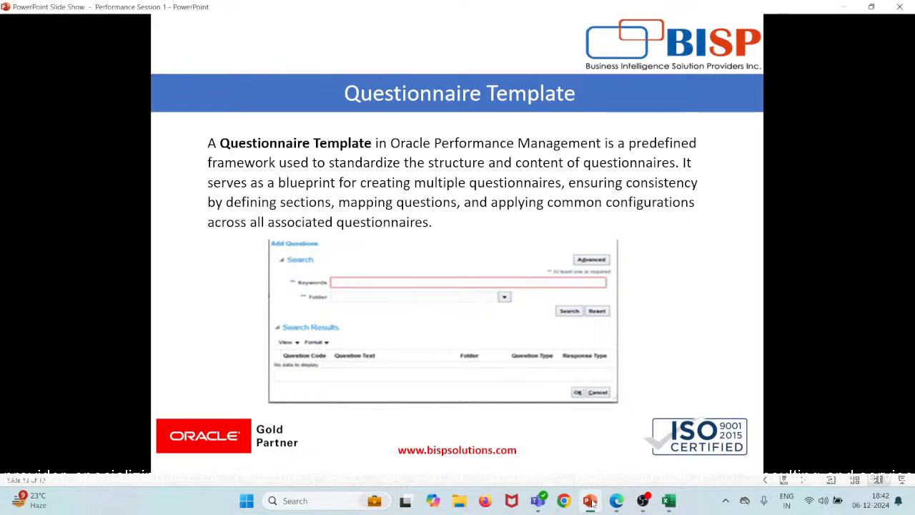
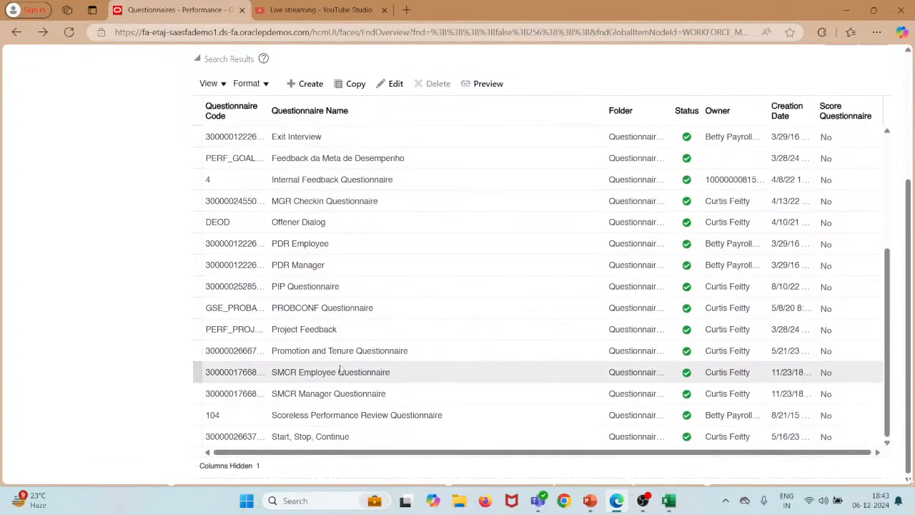
scroll(340, 369, up, 8)
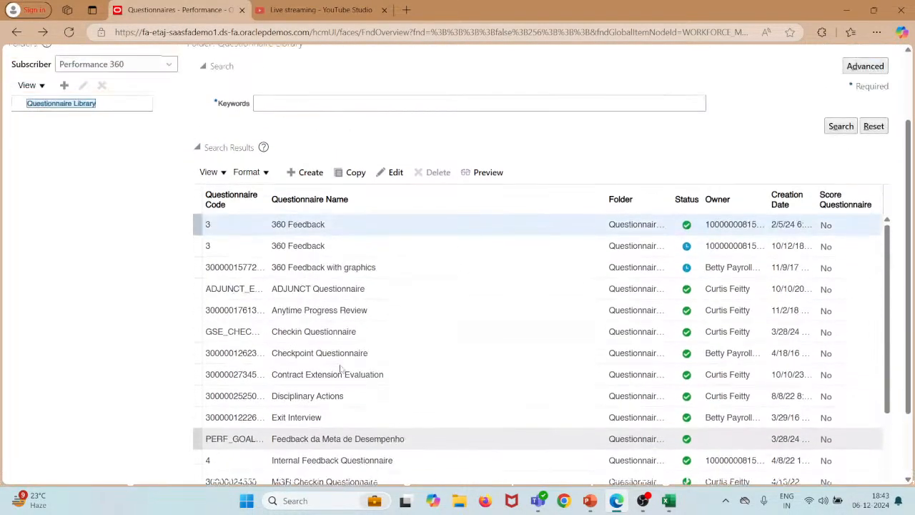
scroll(340, 369, down, 2)
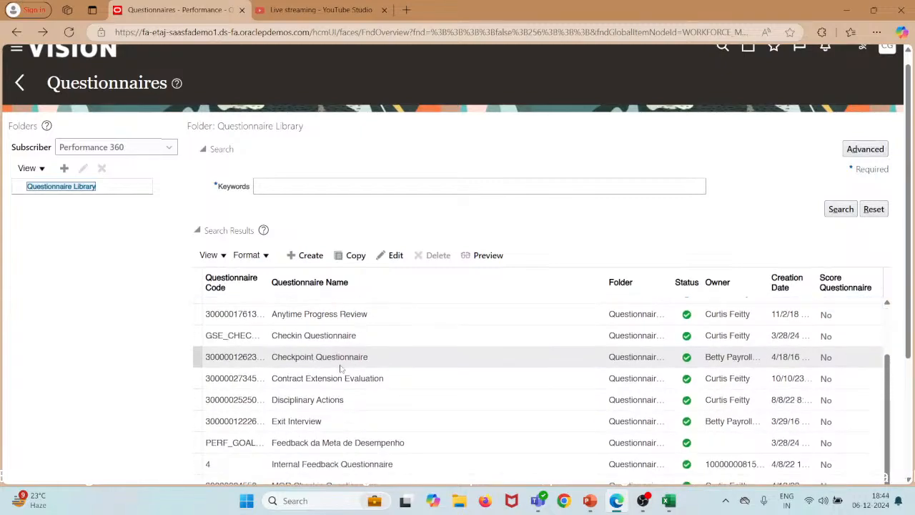
click(64, 168)
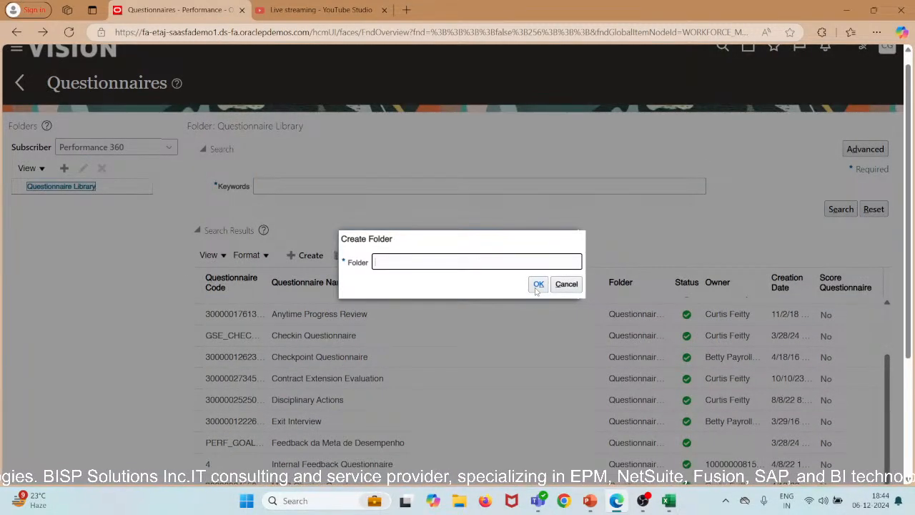
click(567, 284)
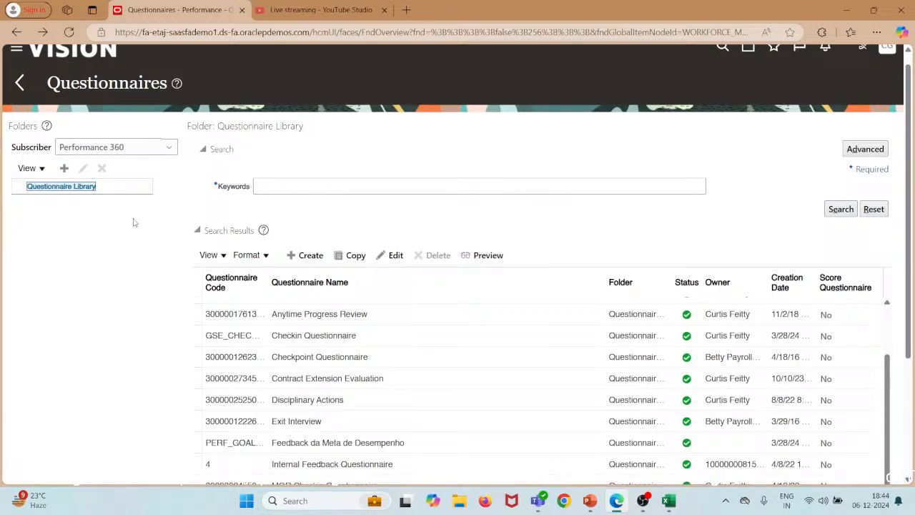
Try to create a questionnaire from a template, searching by the name Questionnaires Template FY2025, and cancel the creation.
click(309, 255)
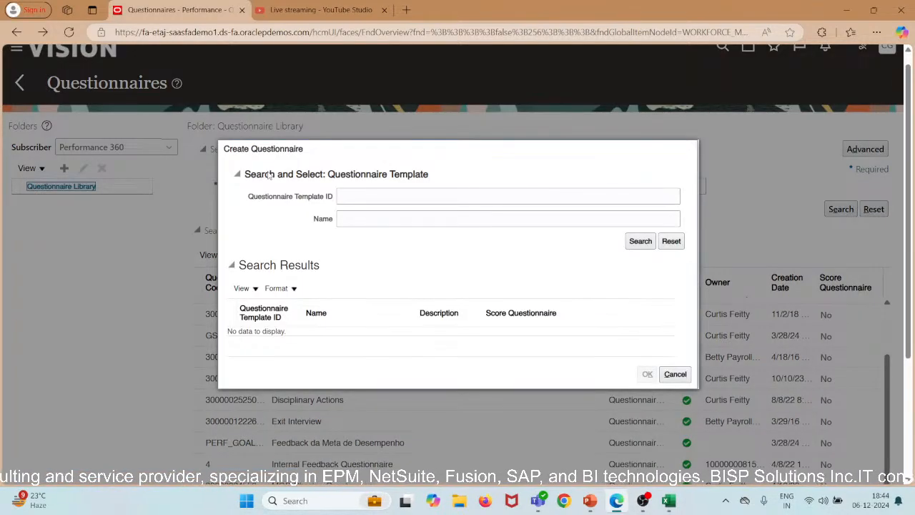
click(387, 192)
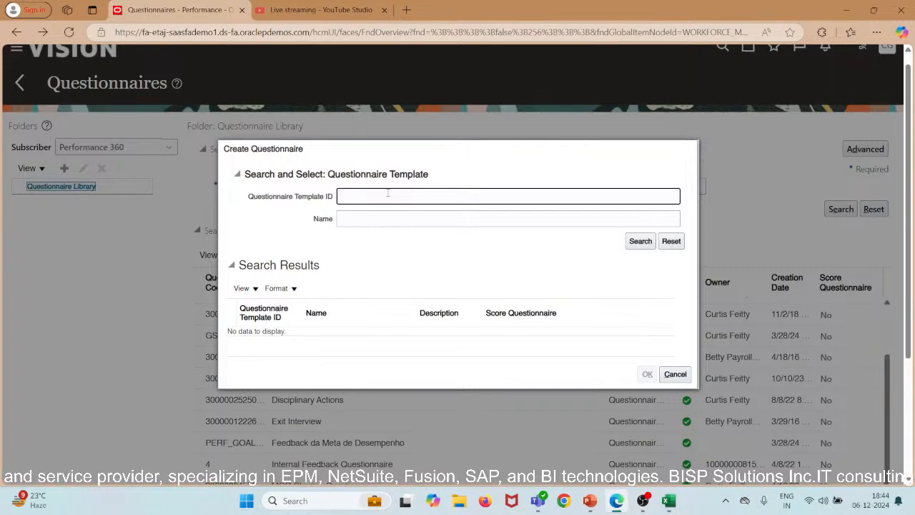
click(389, 221)
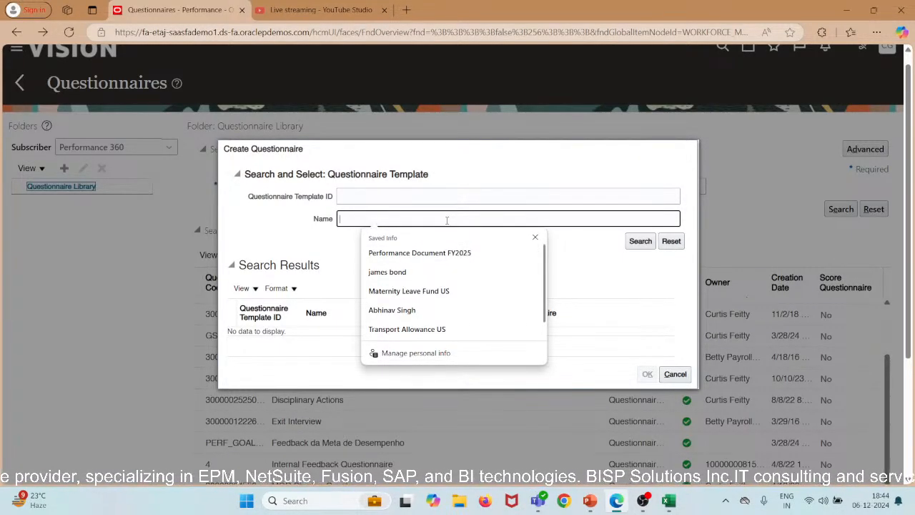
text(Questionnaires Template FY2025)
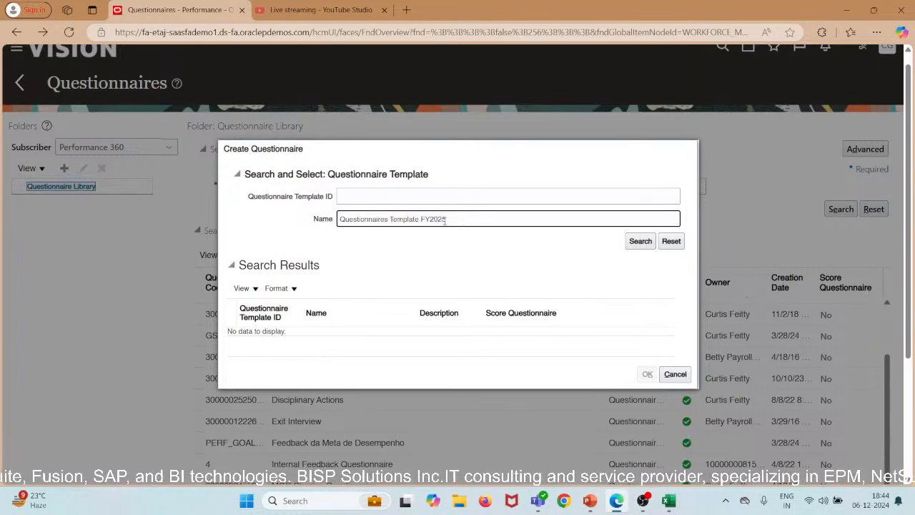
click(639, 241)
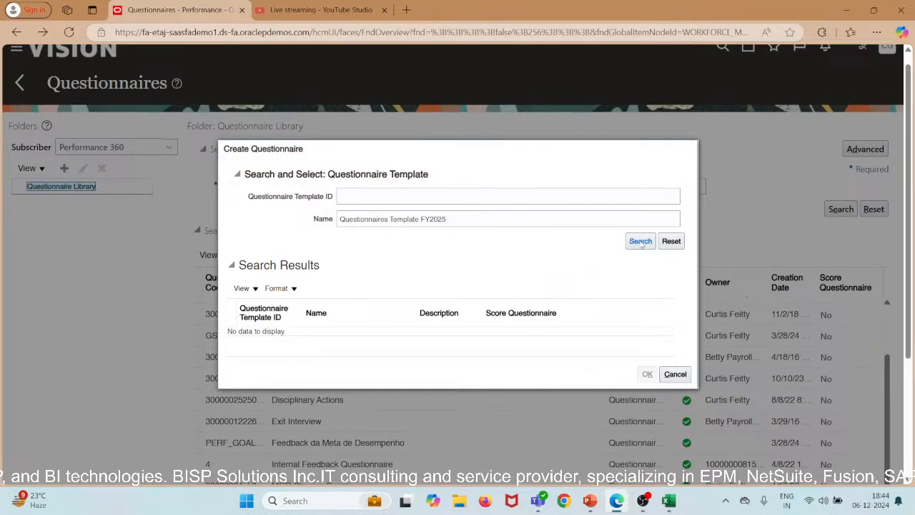
click(673, 374)
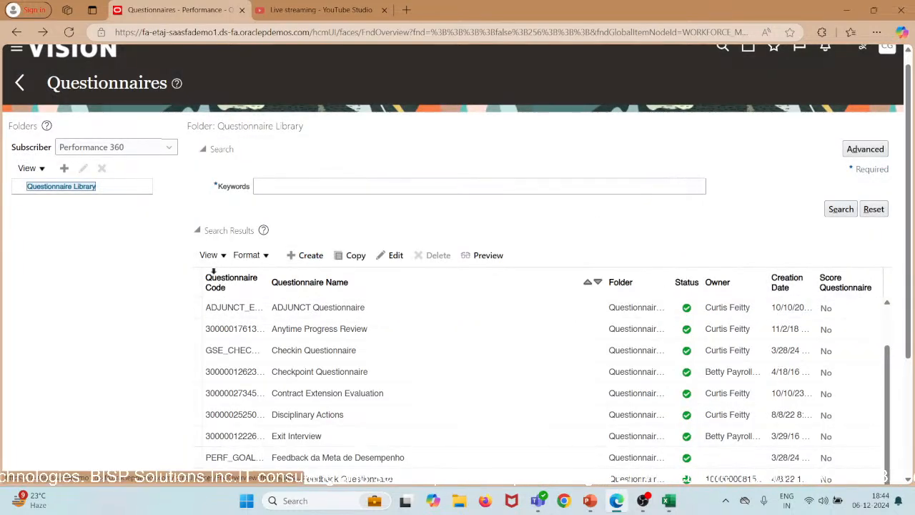
Return to the Performance tasks, open Questionnaire Templates and search the Performance 360 templates for "Questionnaires".
click(20, 83)
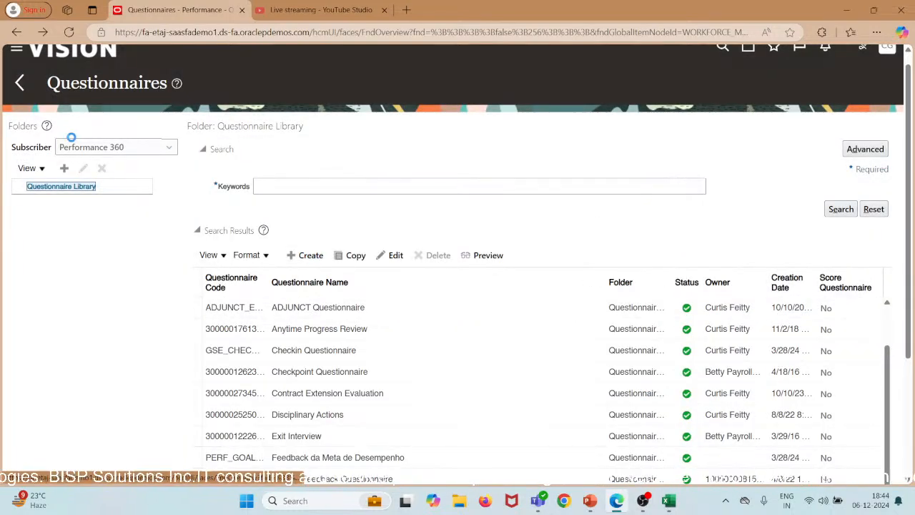
scroll(133, 216, down, 5)
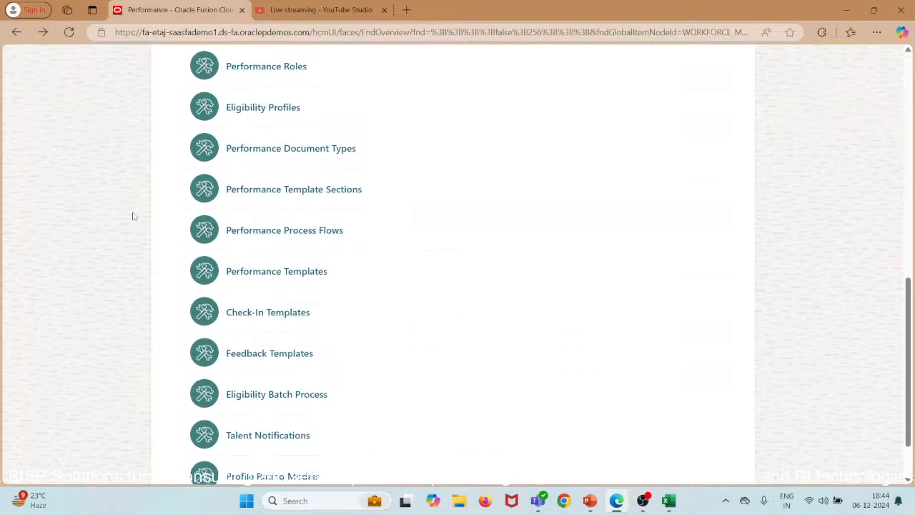
click(259, 202)
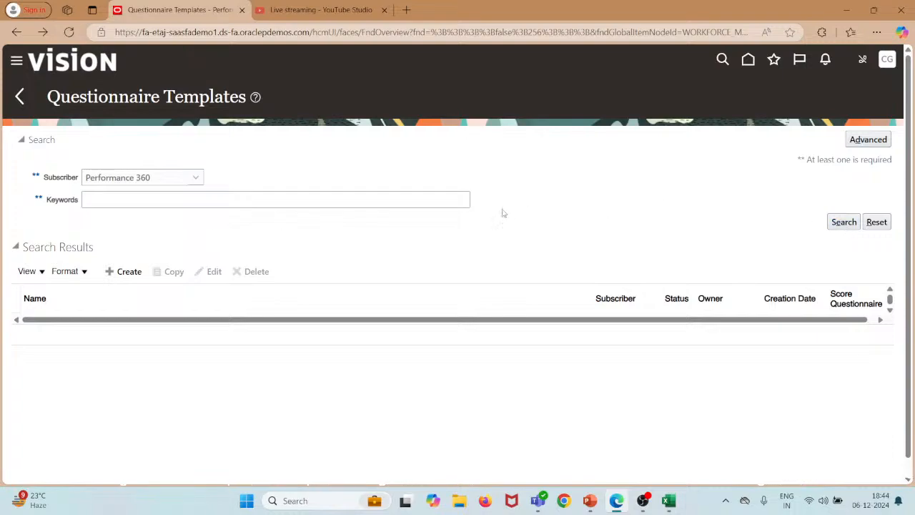
click(448, 203)
text(Que)
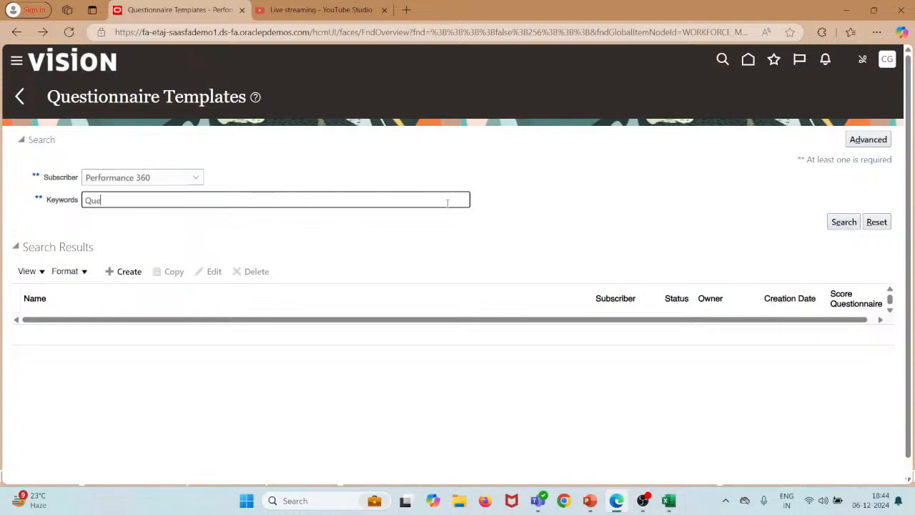
text(stionnaires)
key(ctrl+a)
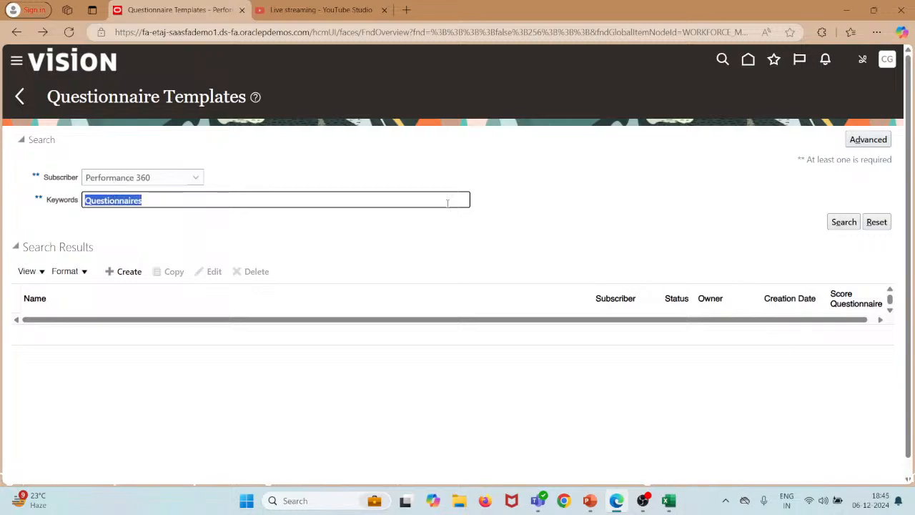
click(847, 222)
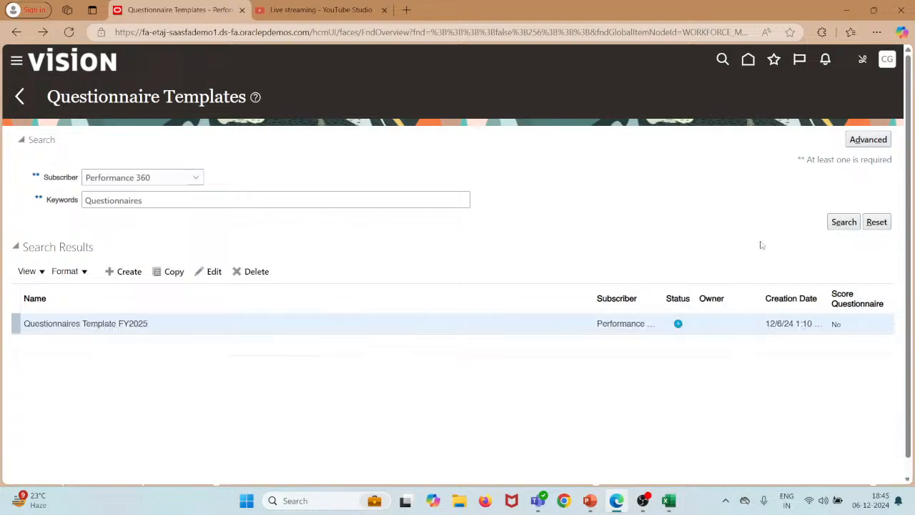
Edit Questionnaires Template FY2025 to set its status to Active, and save and close it.
click(211, 273)
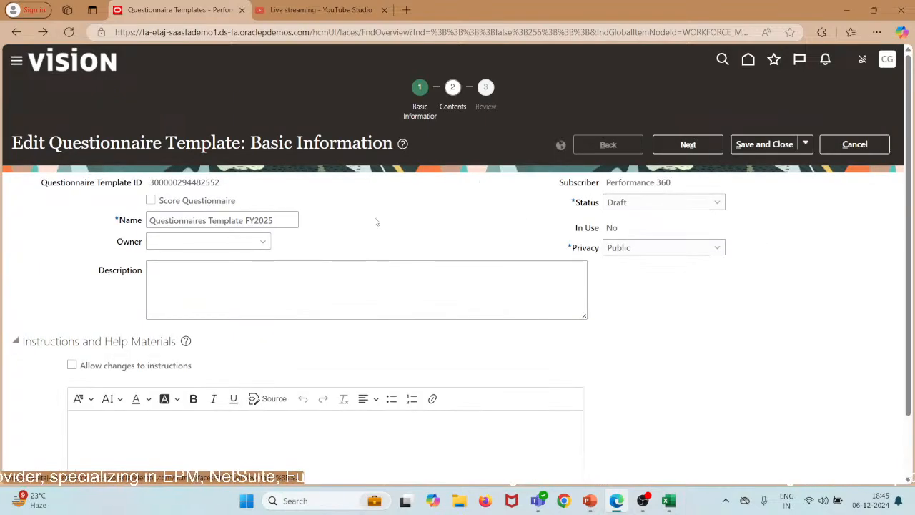
click(659, 202)
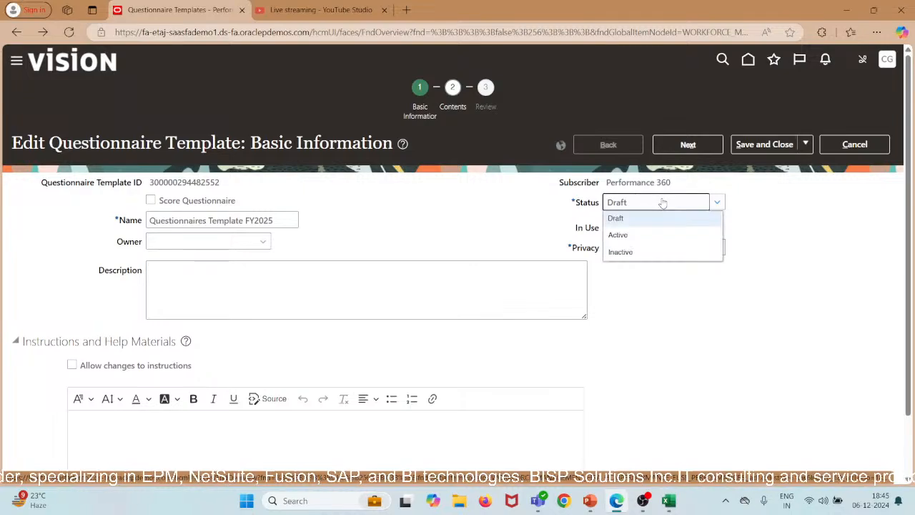
click(634, 235)
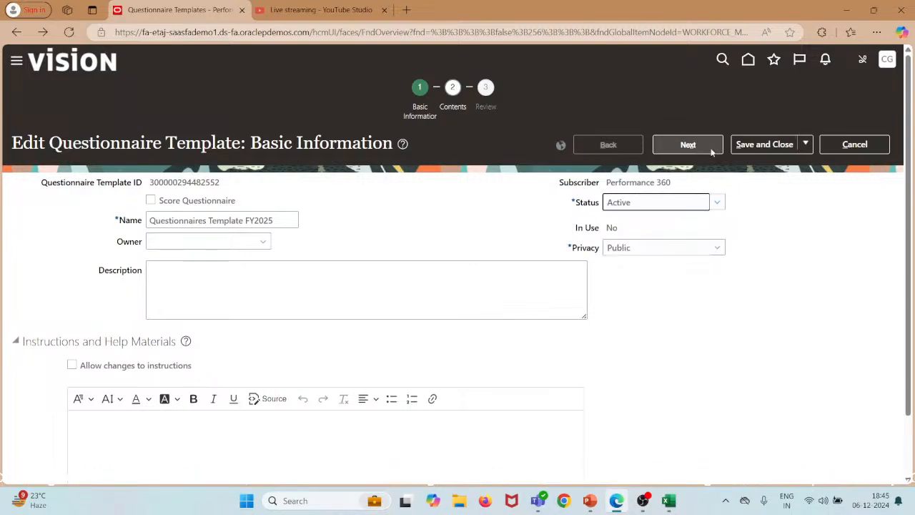
click(760, 144)
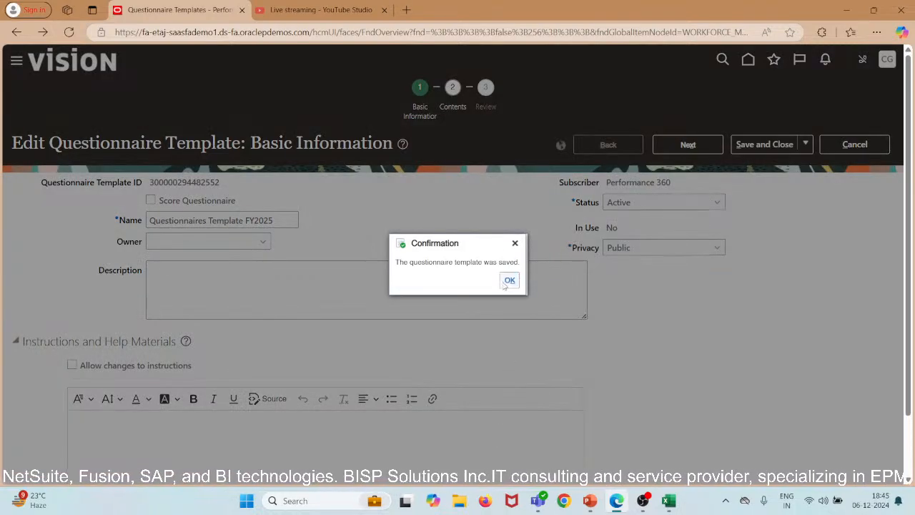
click(506, 284)
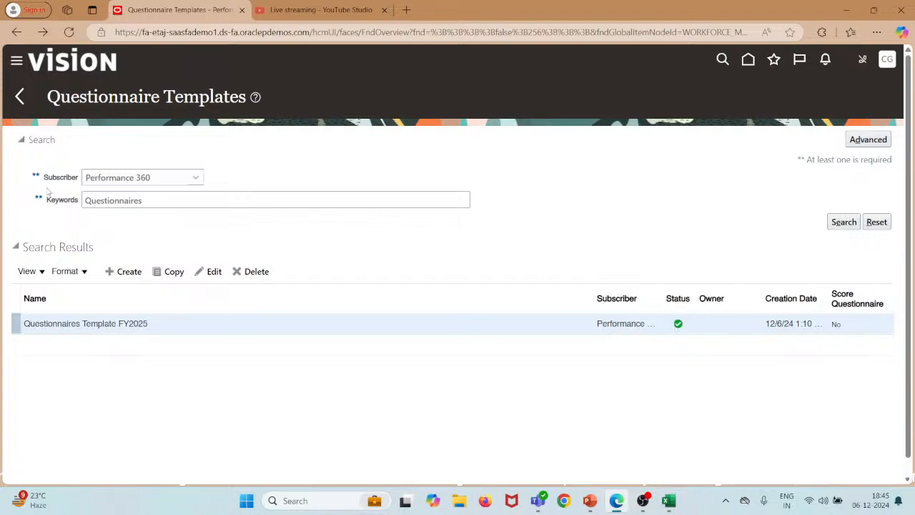
Go back to the Questionnaires task and create a folder named "Questionaires FY2025" in the Questionnaire Library.
click(20, 96)
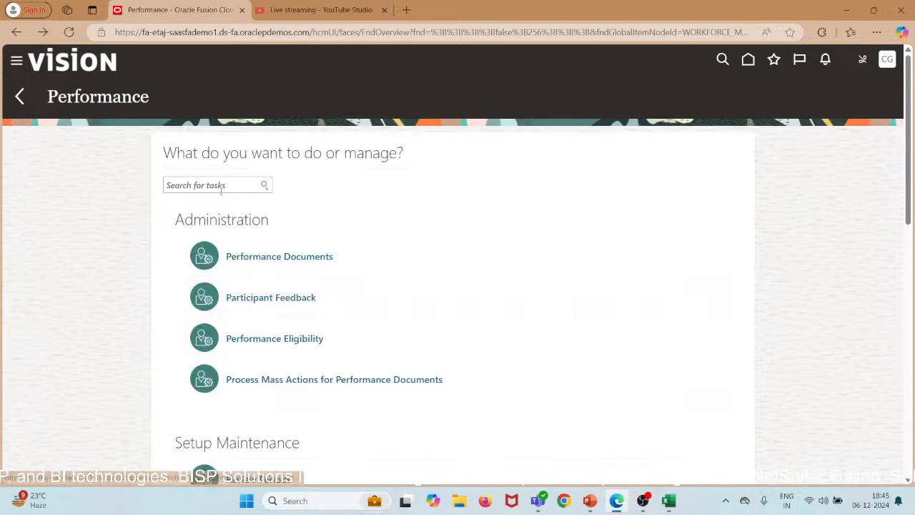
scroll(301, 265, down, 5)
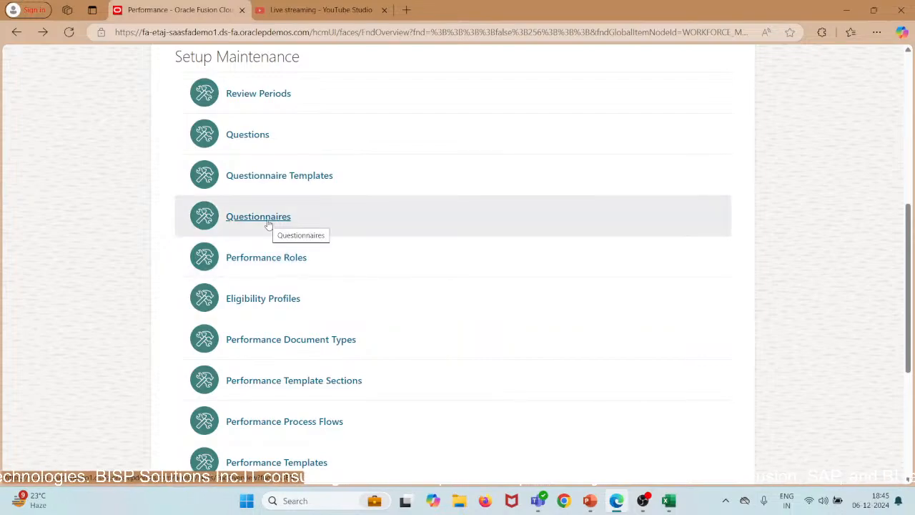
click(268, 222)
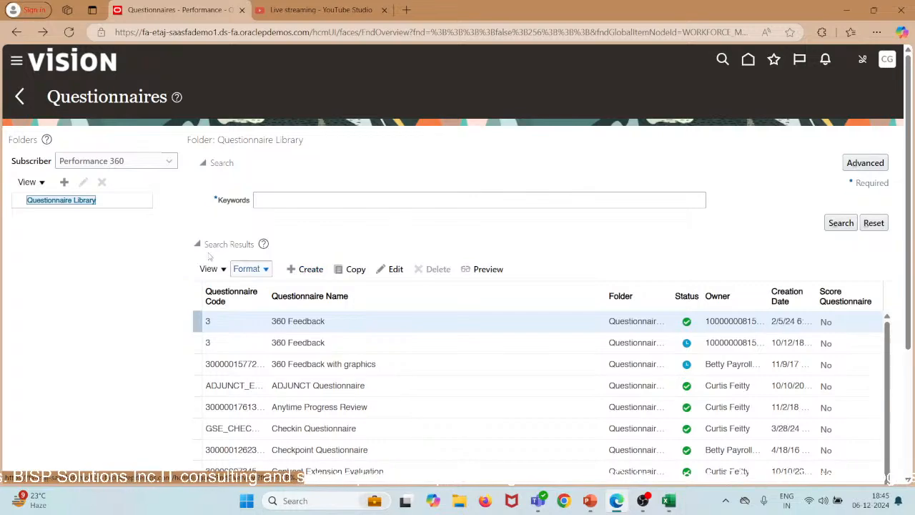
click(64, 183)
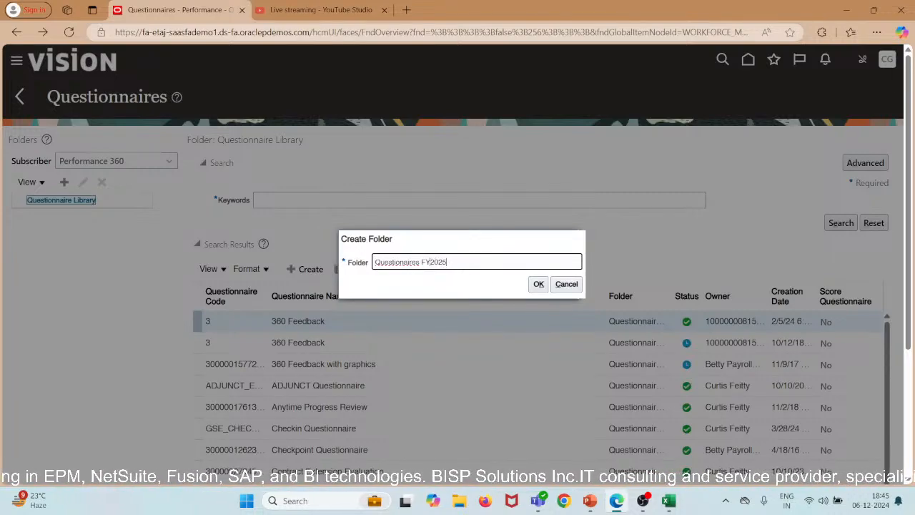
click(538, 284)
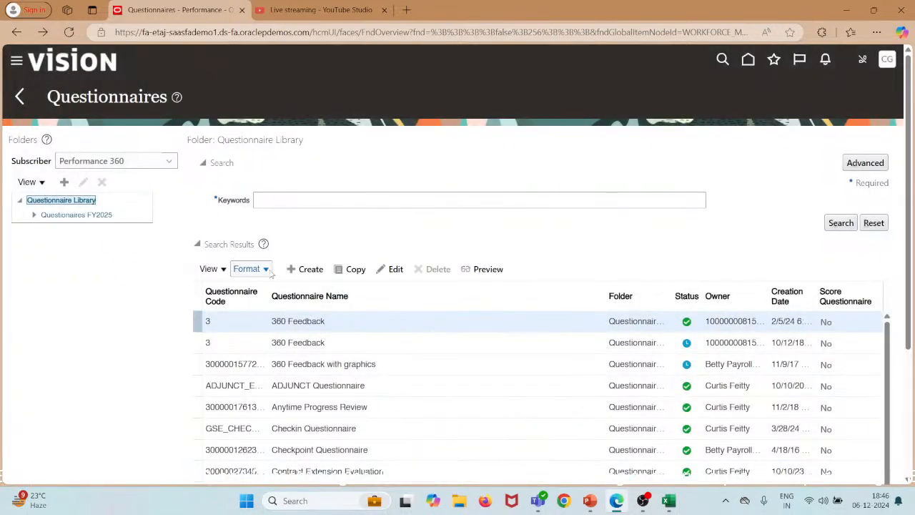
Start a new questionnaire in the Questionaires FY2025 folder, searching templates for "Questionnaires" and choosing Questionnaires Template FY2025.
click(106, 215)
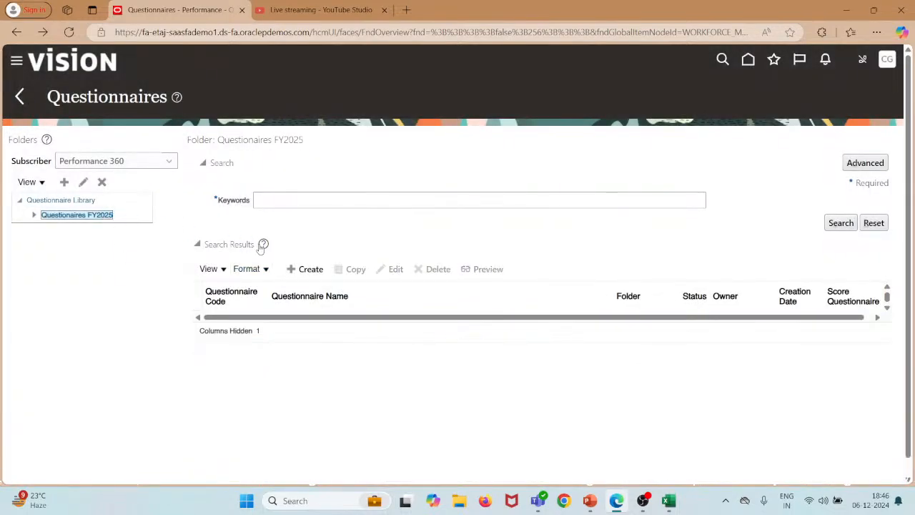
click(299, 268)
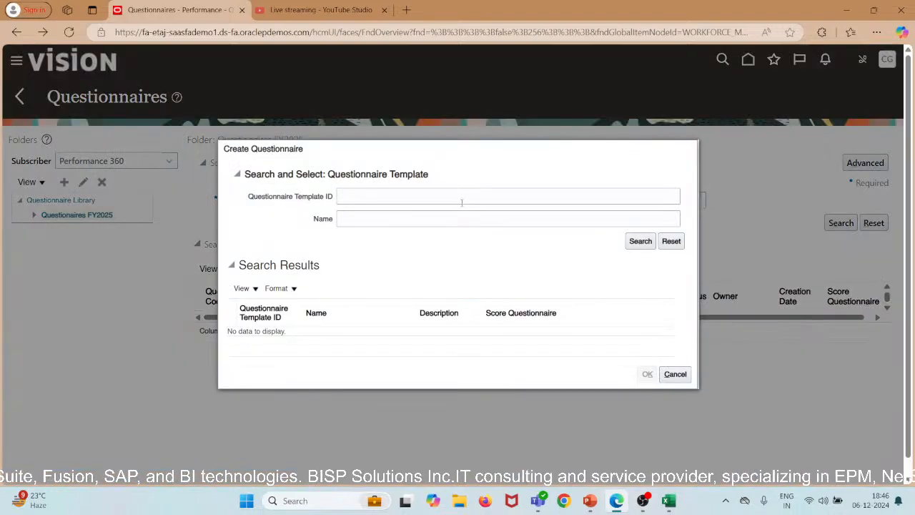
click(396, 219)
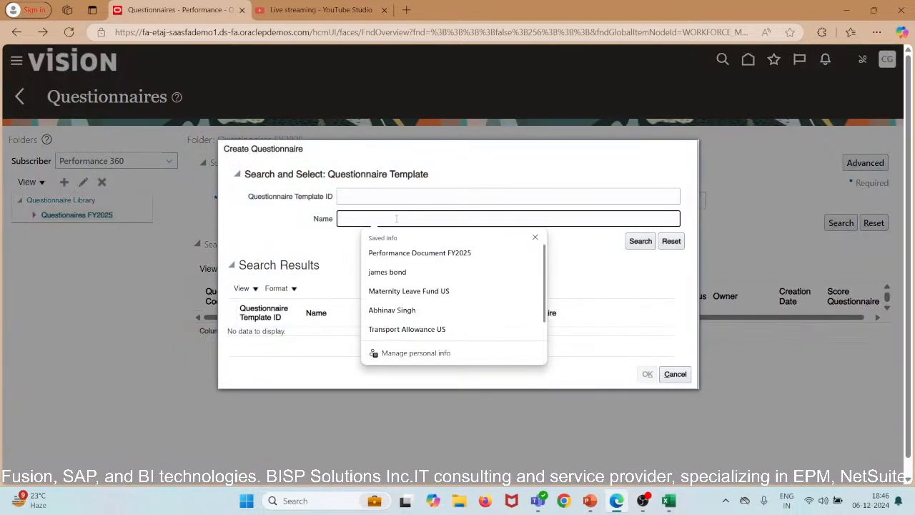
text(Questionnaires)
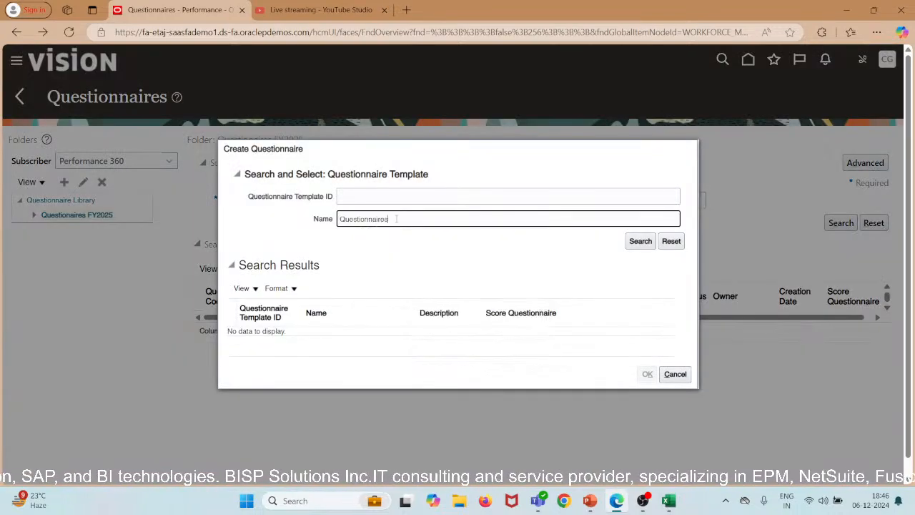
click(639, 241)
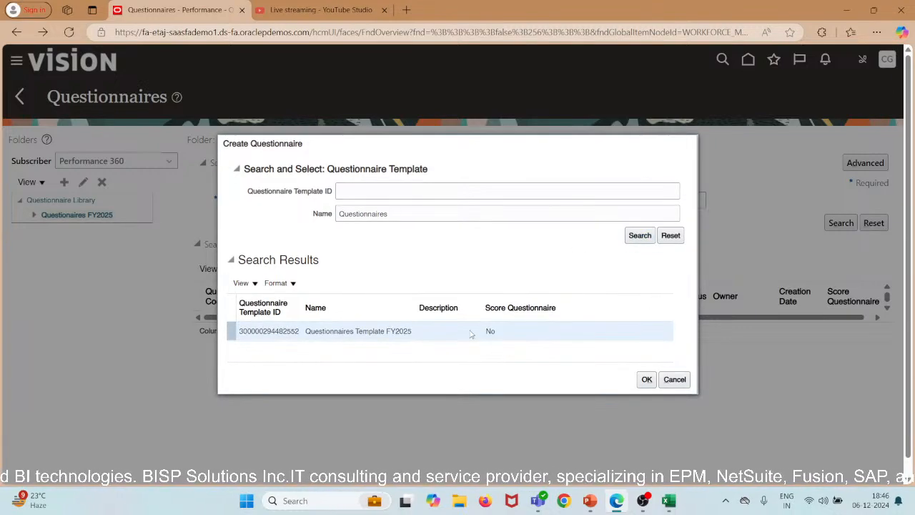
click(645, 379)
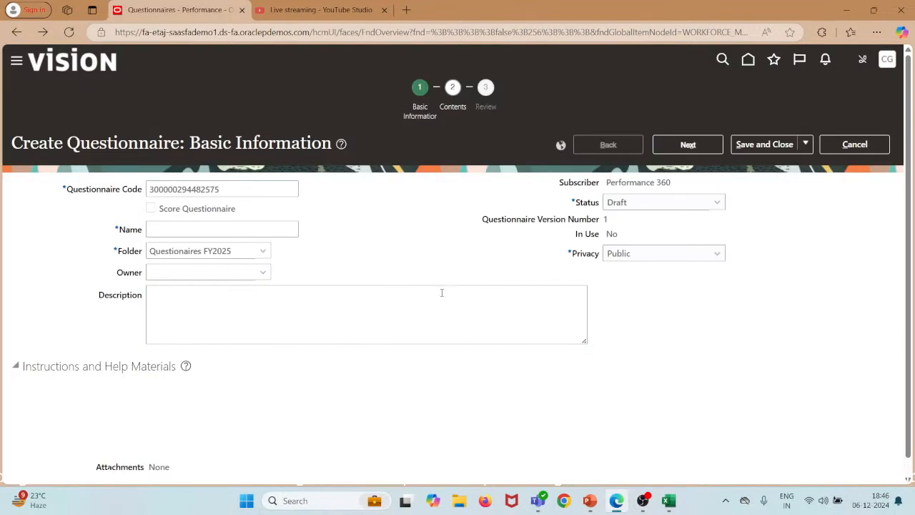
Name the new questionnaire "Questionnaires" in its basic information.
click(227, 231)
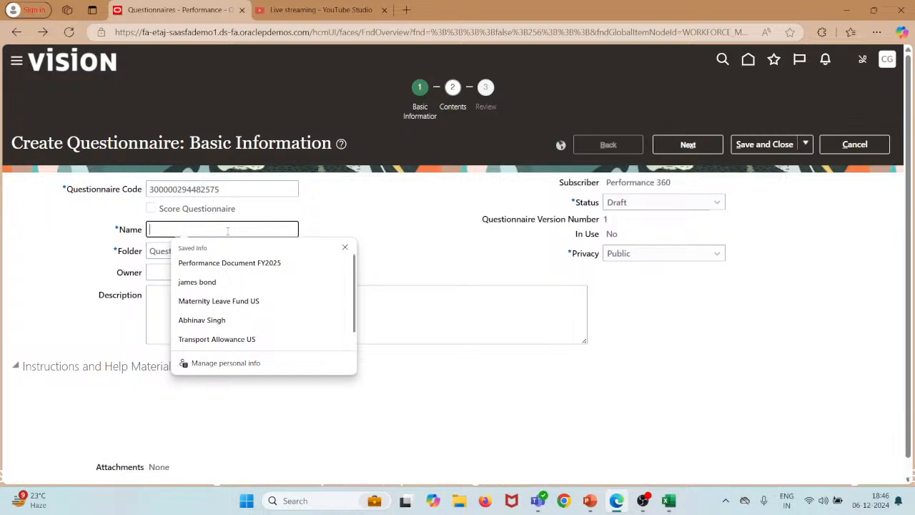
text(Questionnaires)
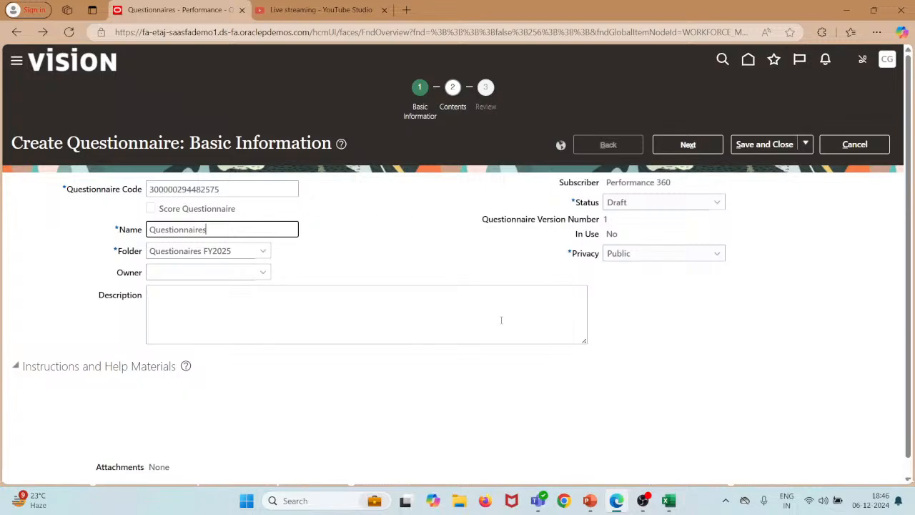
scroll(501, 319, down, 1)
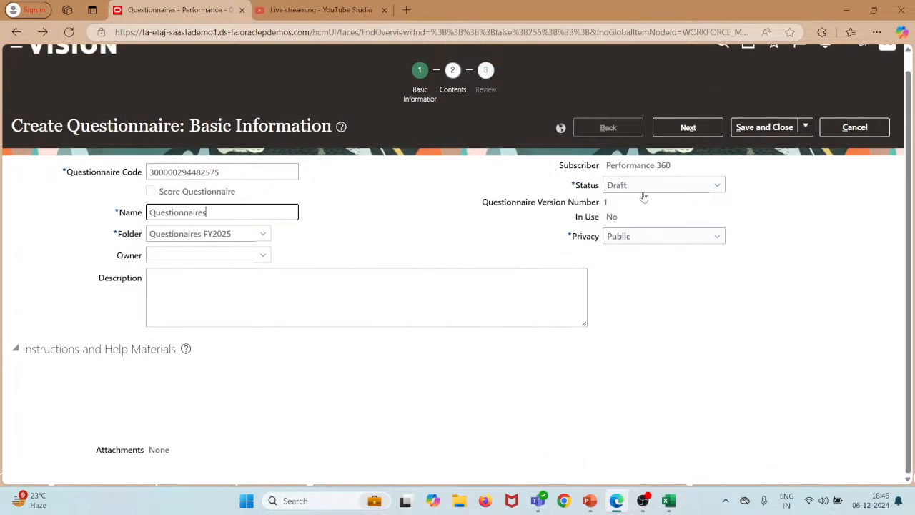
Set the questionnaire's status to Active and continue to its contents to check the sections and questions taken from the template.
click(645, 187)
click(637, 216)
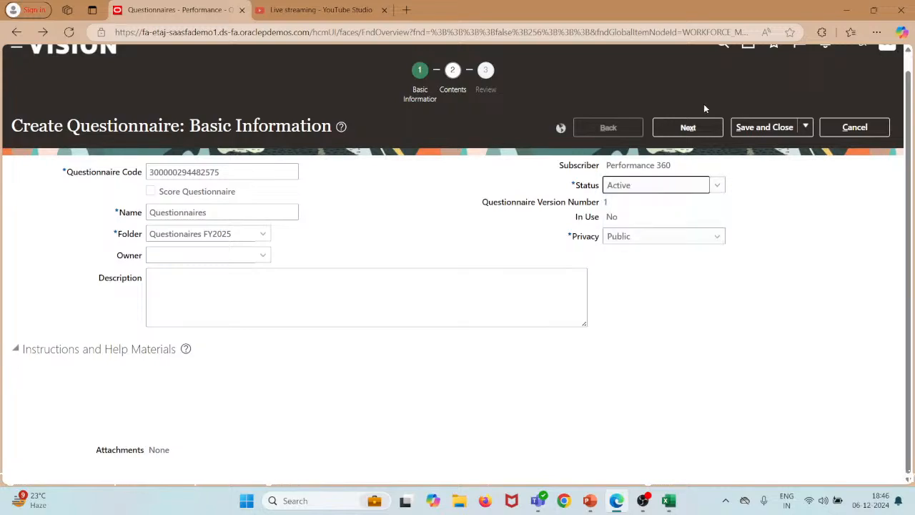
click(689, 128)
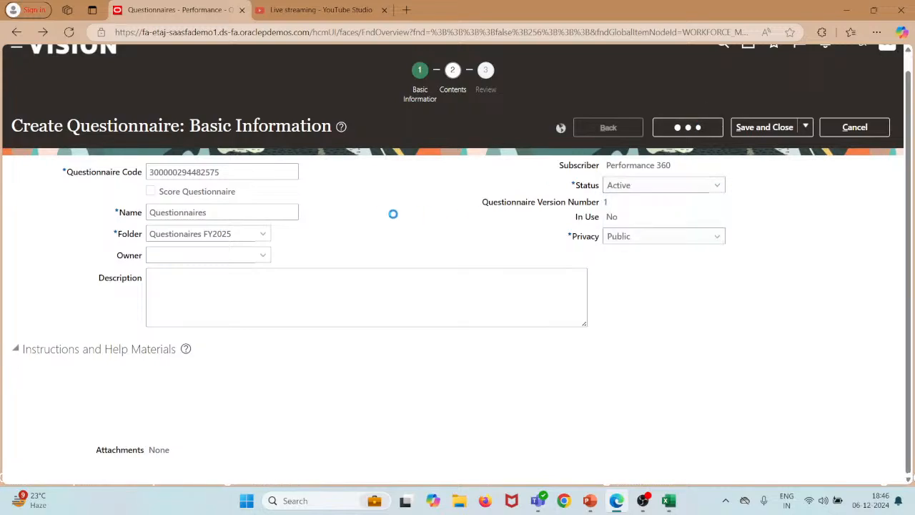
scroll(384, 215, down, 3)
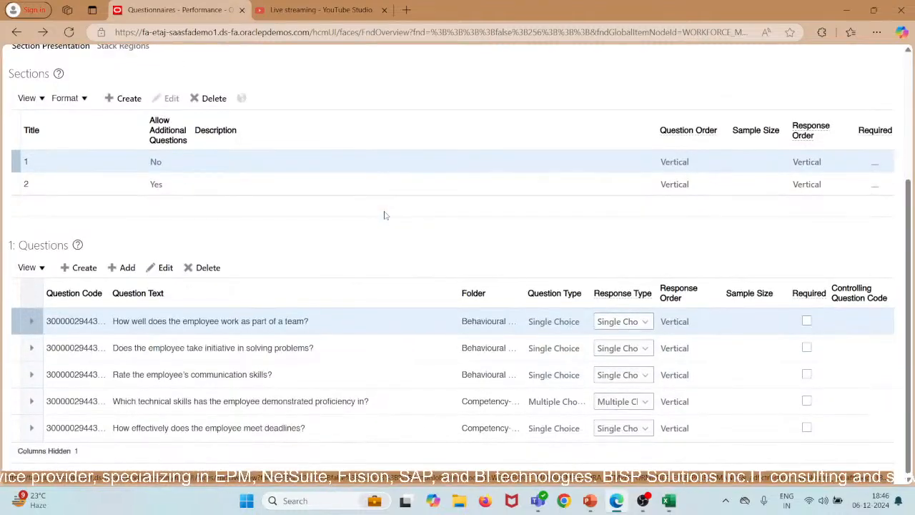
scroll(384, 215, up, 2)
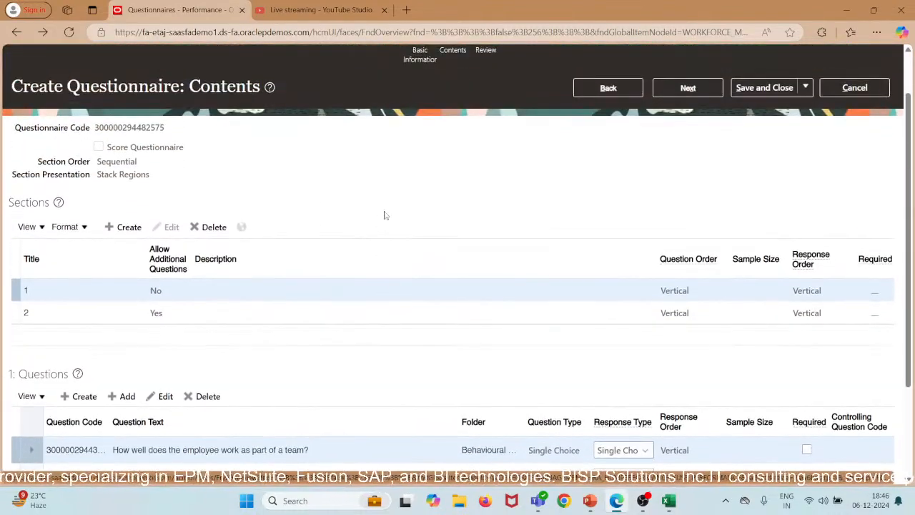
scroll(384, 215, down, 1)
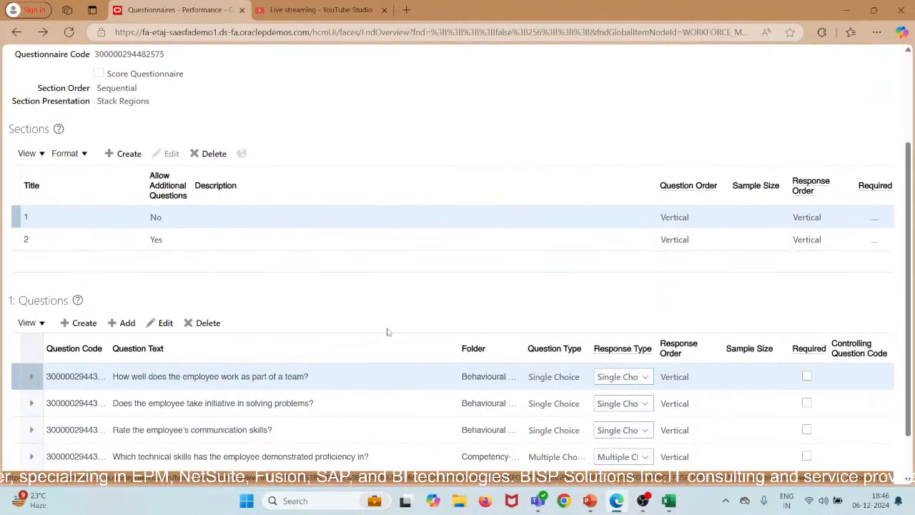
scroll(388, 332, down, 1)
scroll(251, 321, up, 3)
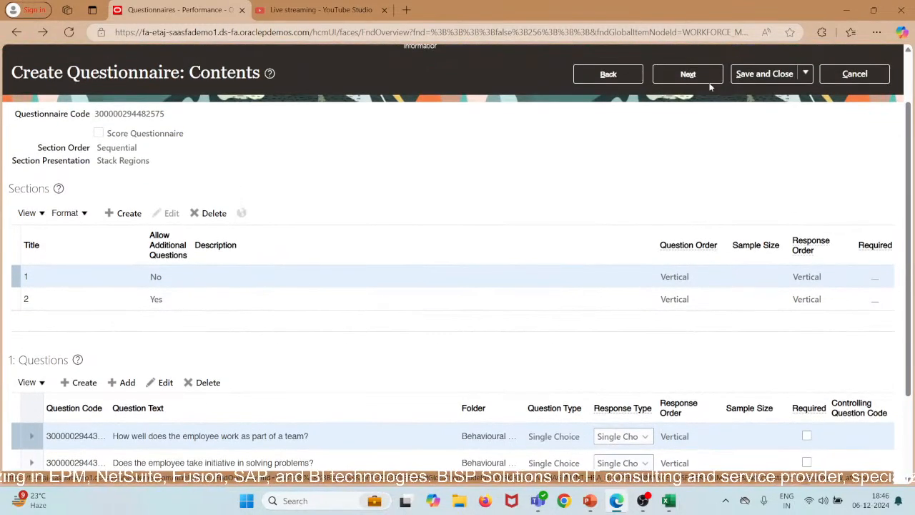
scroll(517, 221, up, 1)
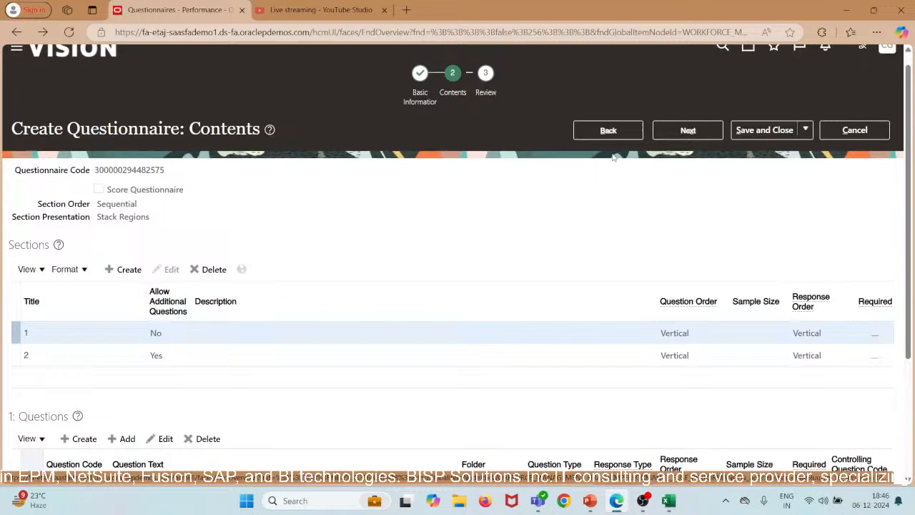
Continue to the questionnaire's review, save and close it, and return to the Performance task list.
click(688, 131)
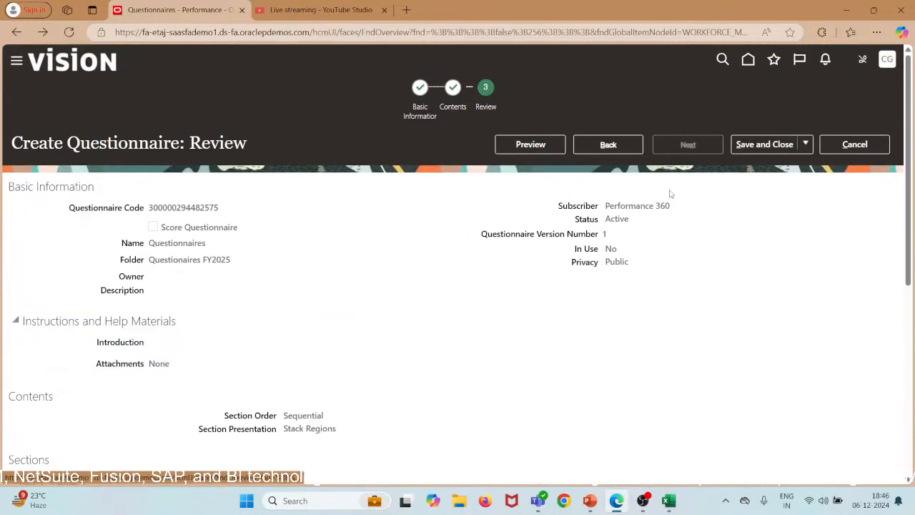
click(766, 150)
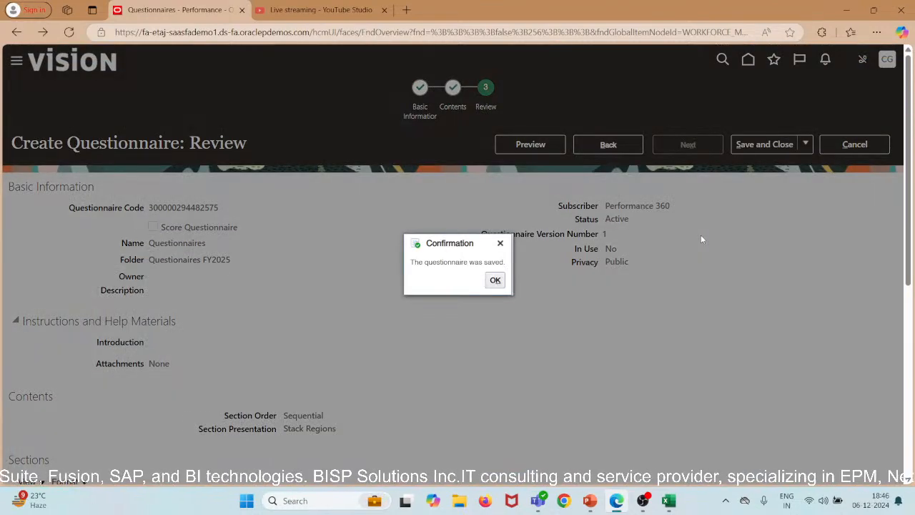
click(495, 280)
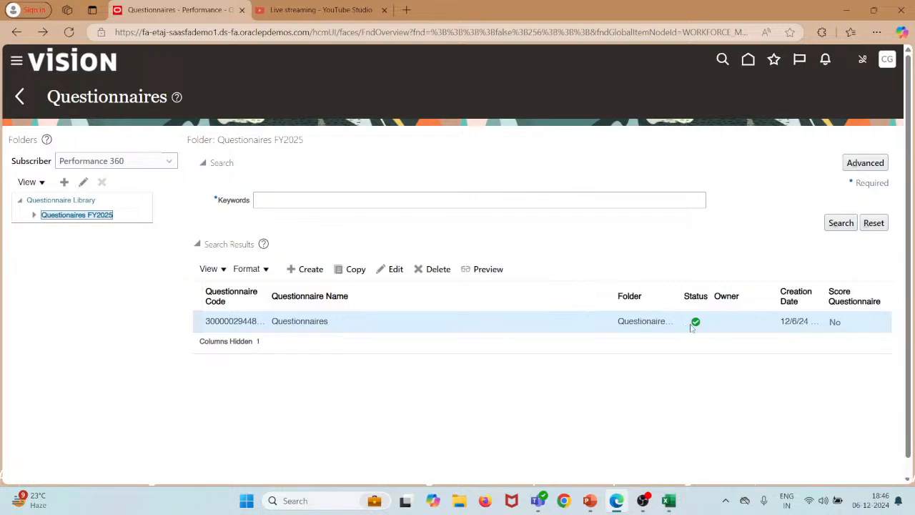
mouse_move(696, 324)
click(19, 96)
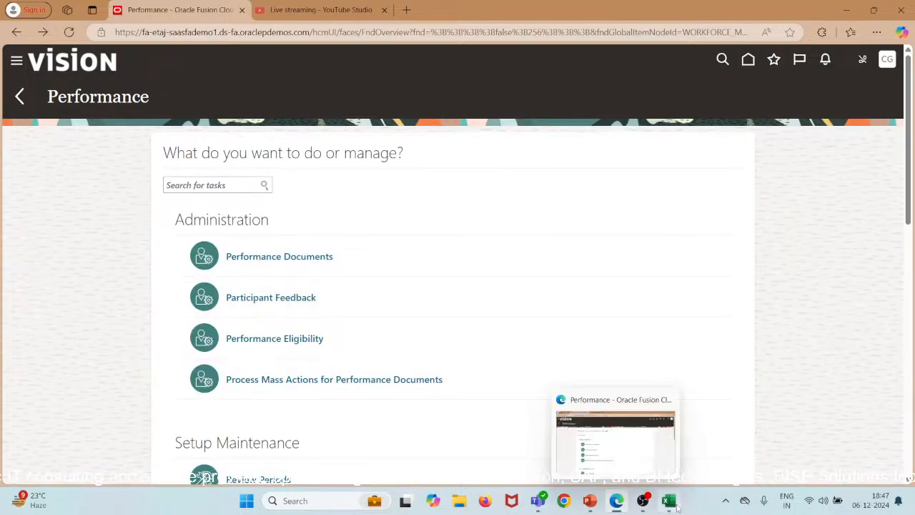
Switch to the Excel workbook to look over the Questions sheet's folders, types and options, and minimize it.
click(659, 437)
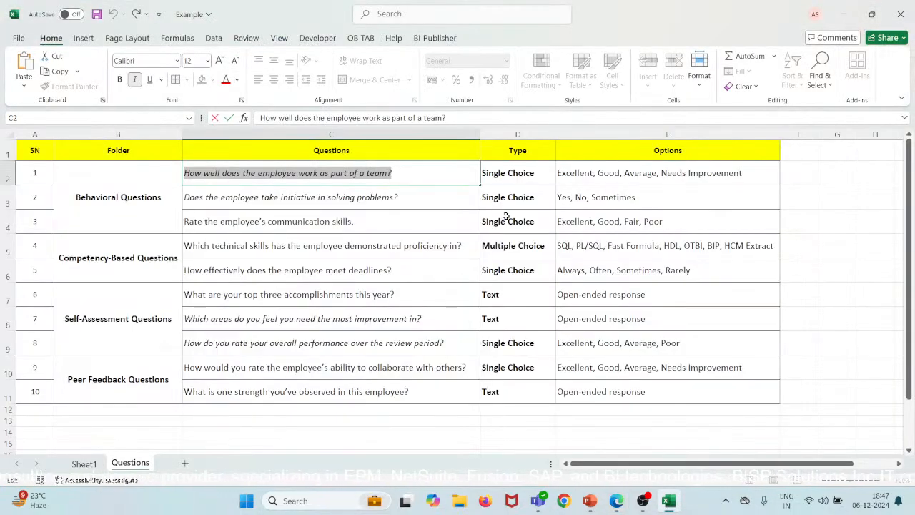
click(506, 217)
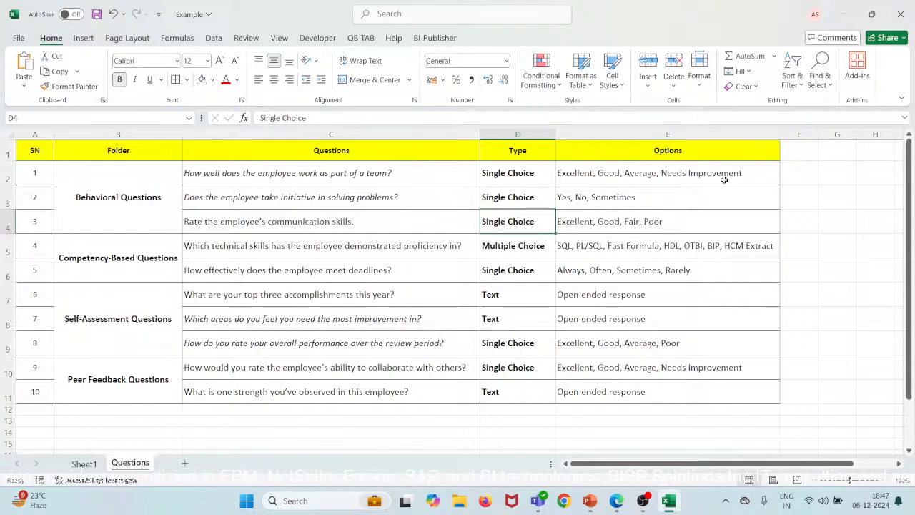
click(843, 14)
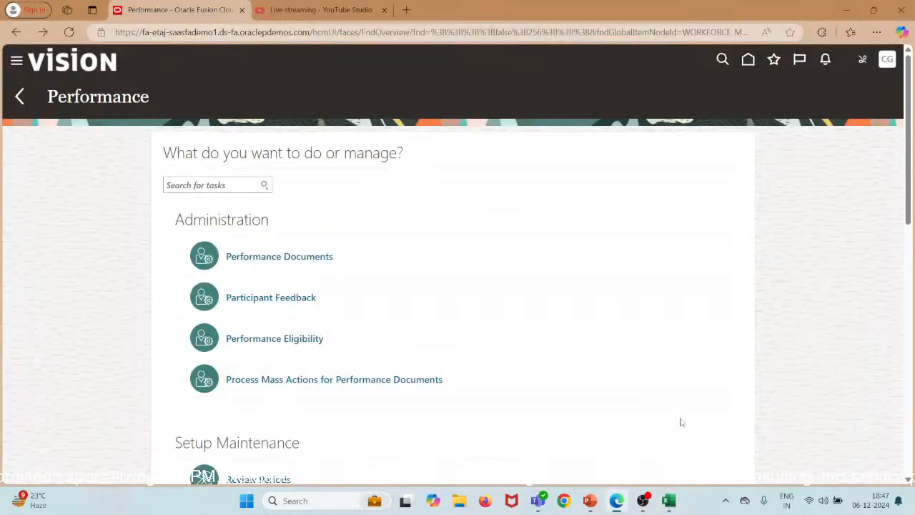
Switch to the YouTube Studio live streaming page and request to end the stream.
mouse_move(646, 493)
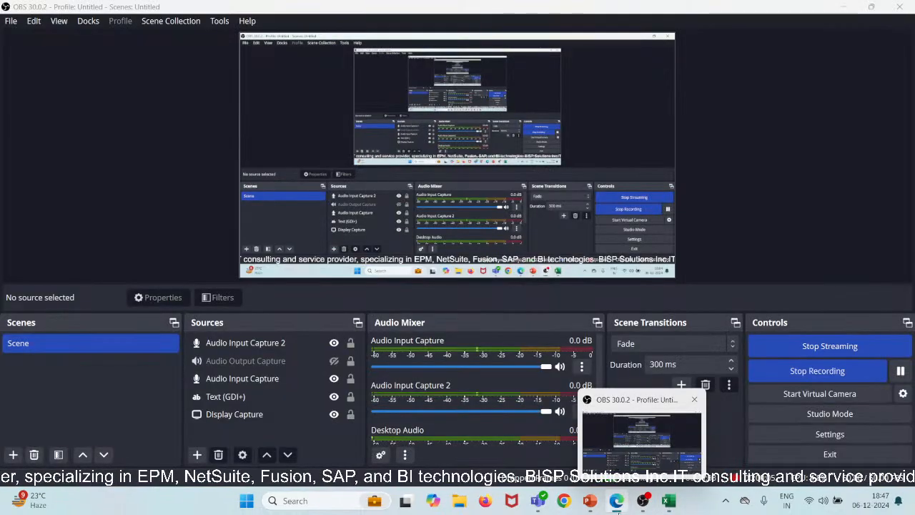
mouse_move(592, 504)
click(318, 9)
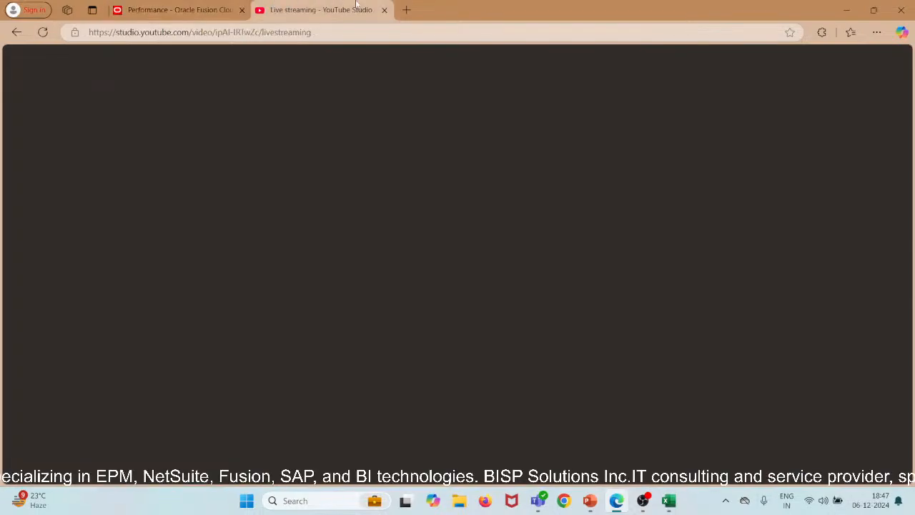
click(779, 68)
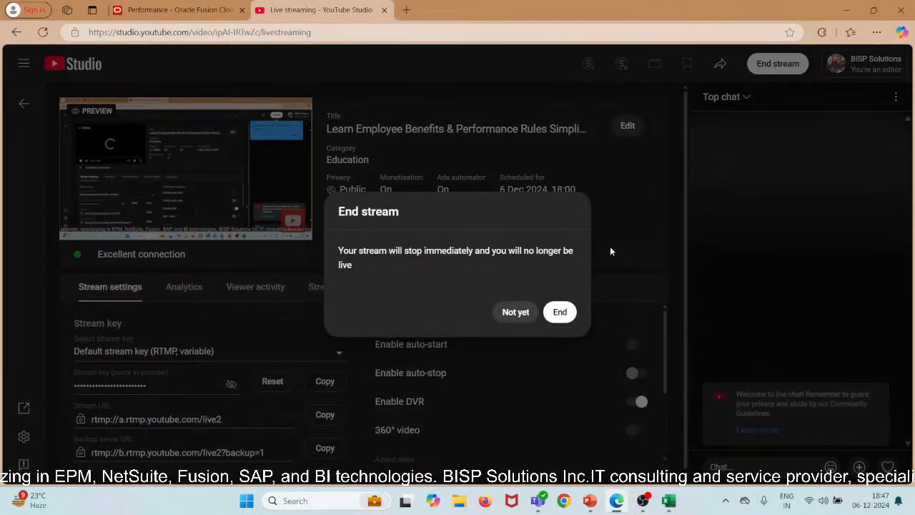